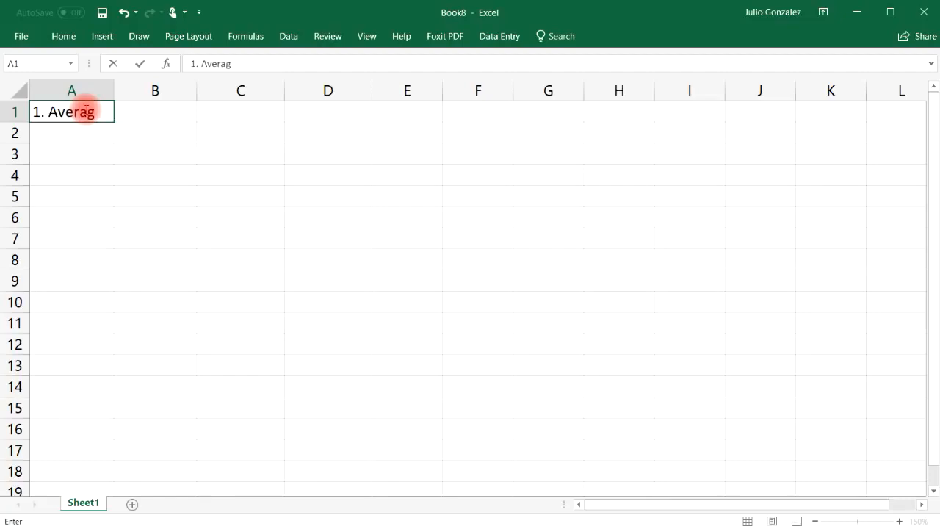
Commit the '1. Average' heading in A1 and enter 15, 27, 42 and 93 in B2:B5.
key(Tab)
key(Down)
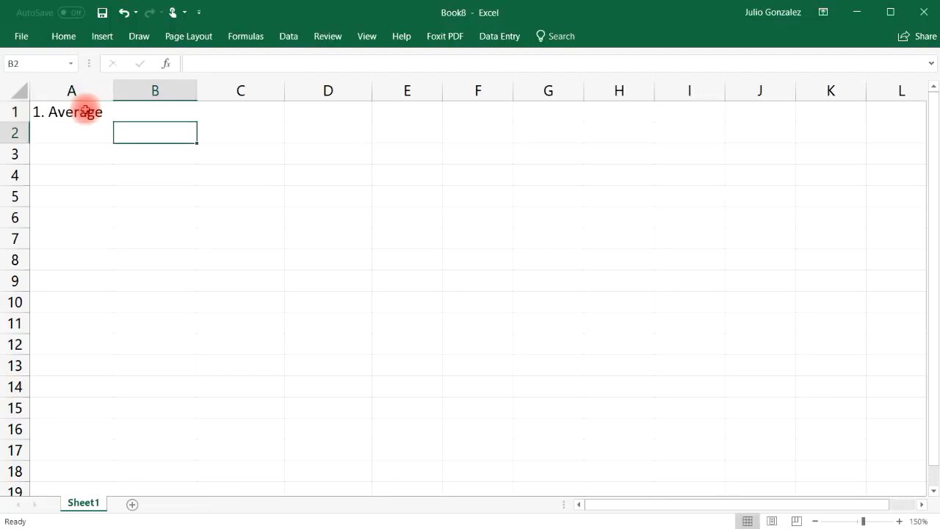
text(15)
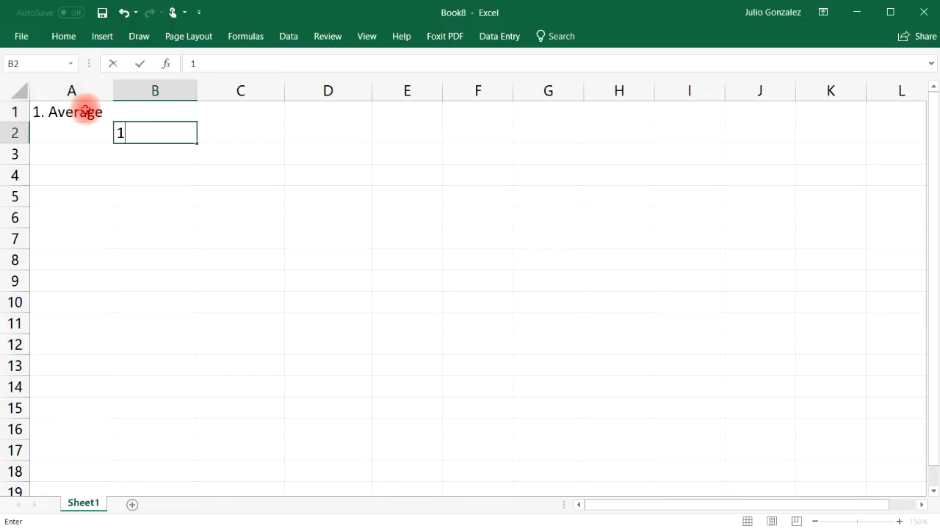
key(Return)
text(27)
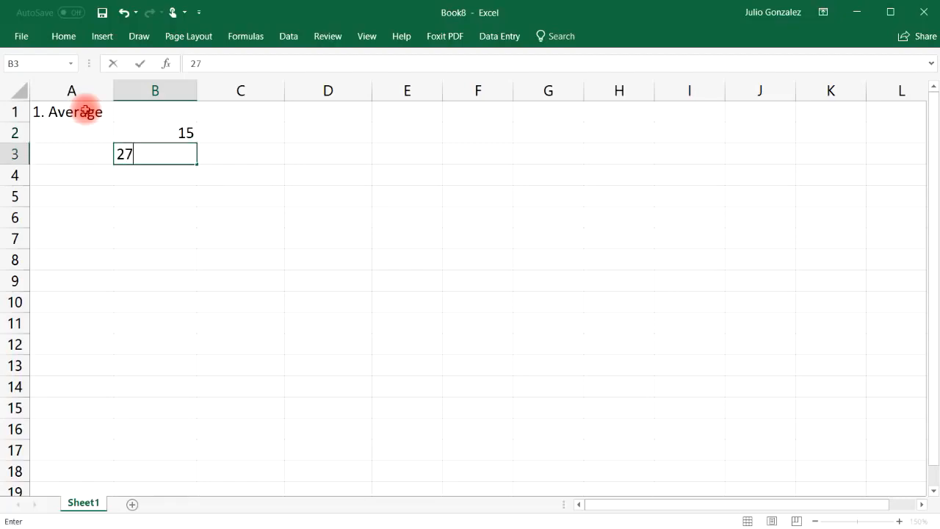
key(Return)
text(42)
key(ctrl+Return)
key(Return)
text(93)
key(Return)
Enter 56, 84, 75, 33 and 49 in B6:B10 to finish the number list.
text(56)
key(Return)
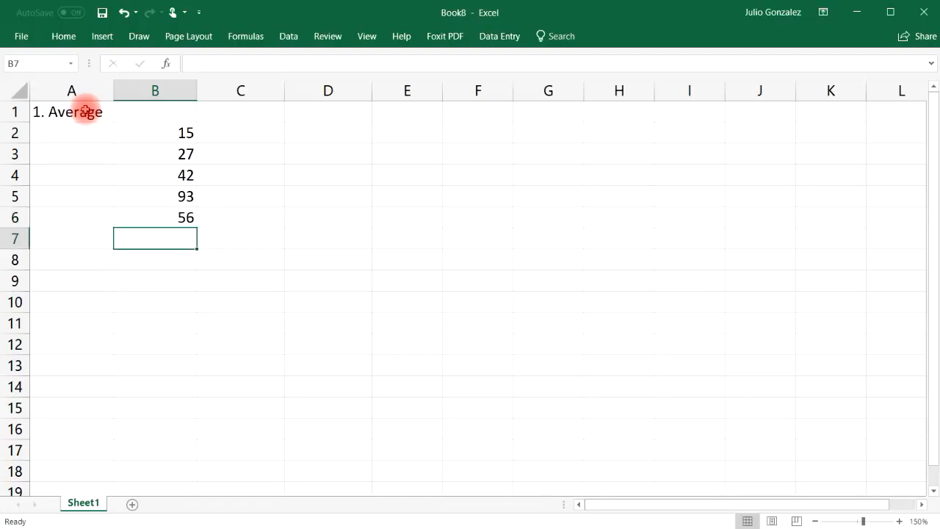
text(84)
key(Return)
text(75)
key(Return)
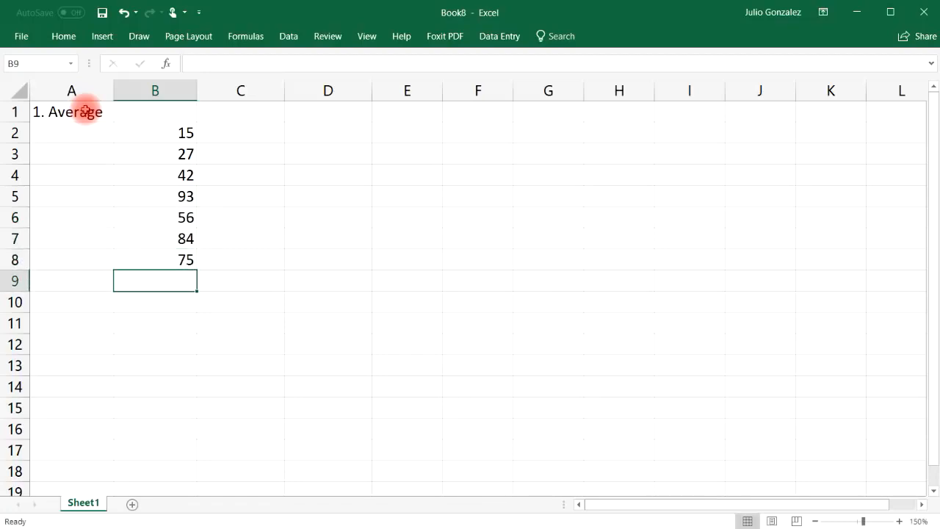
text(33)
key(Return)
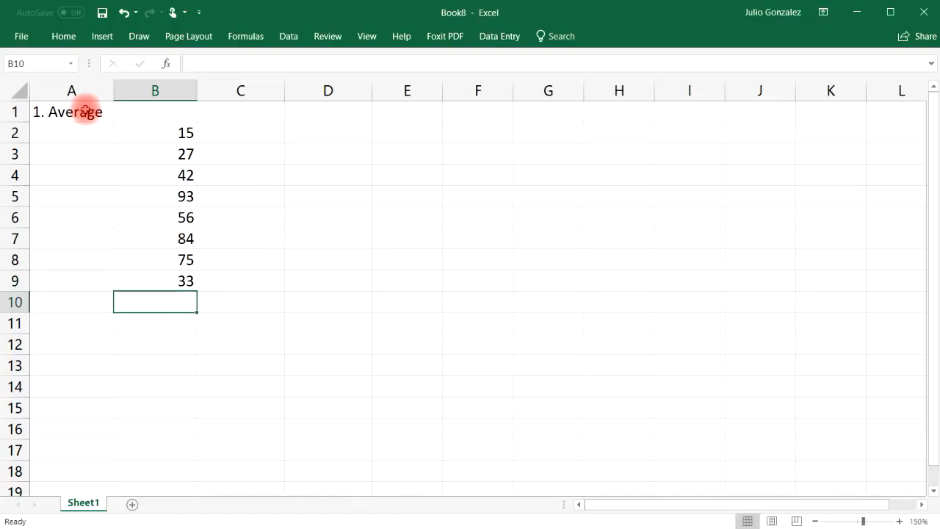
text(49)
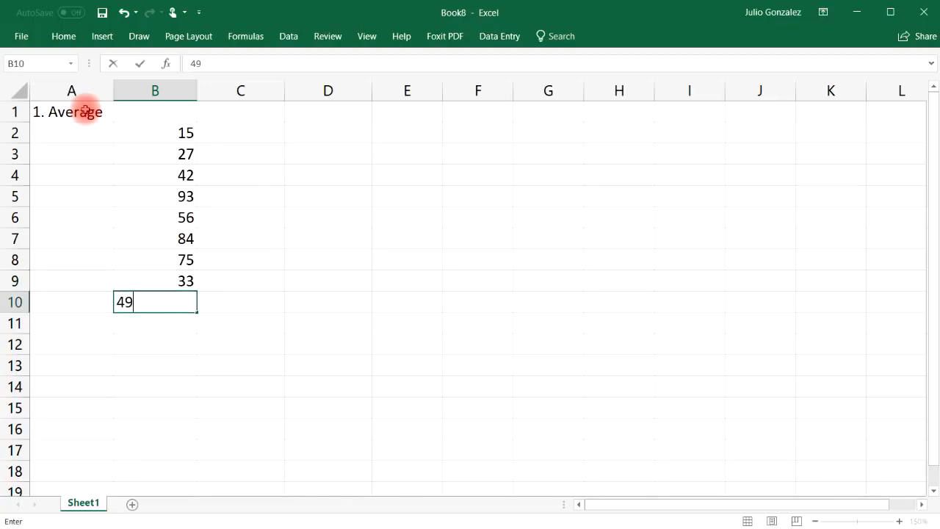
key(Return)
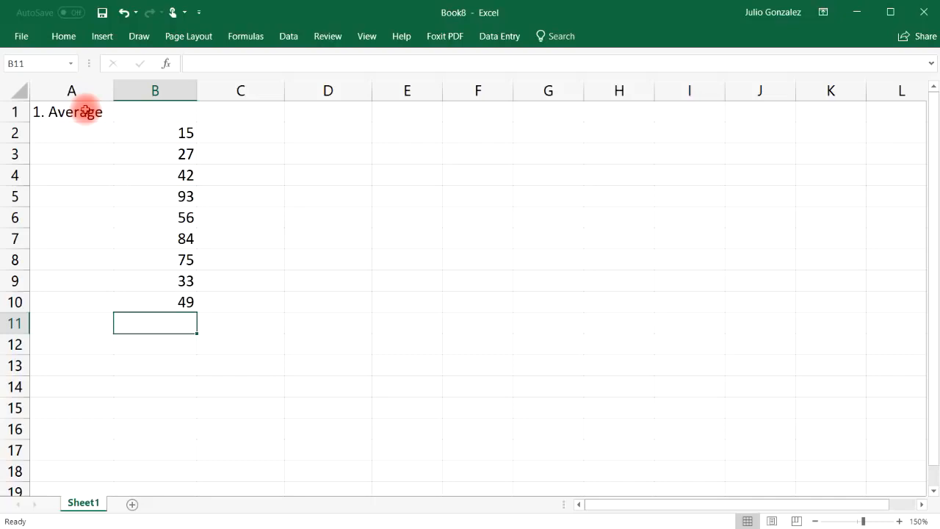
Enter =AVERAGE(B2:B9) in B11, which returns 53.125.
text(=average)
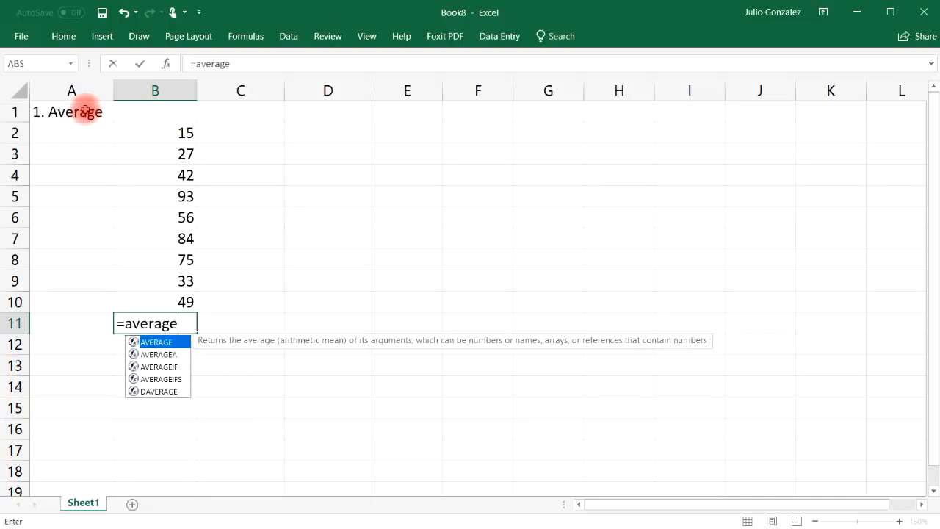
text(()
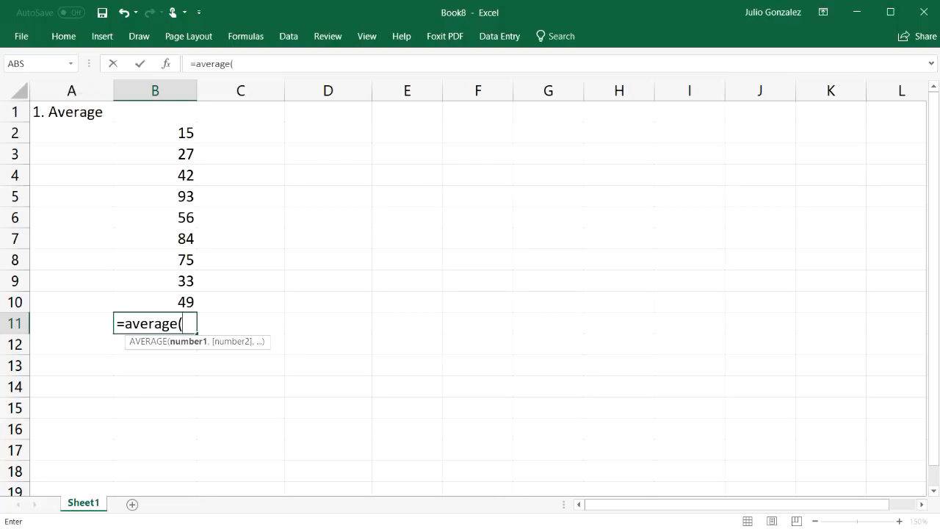
drag(178, 131, 165, 285)
text())
key(Return)
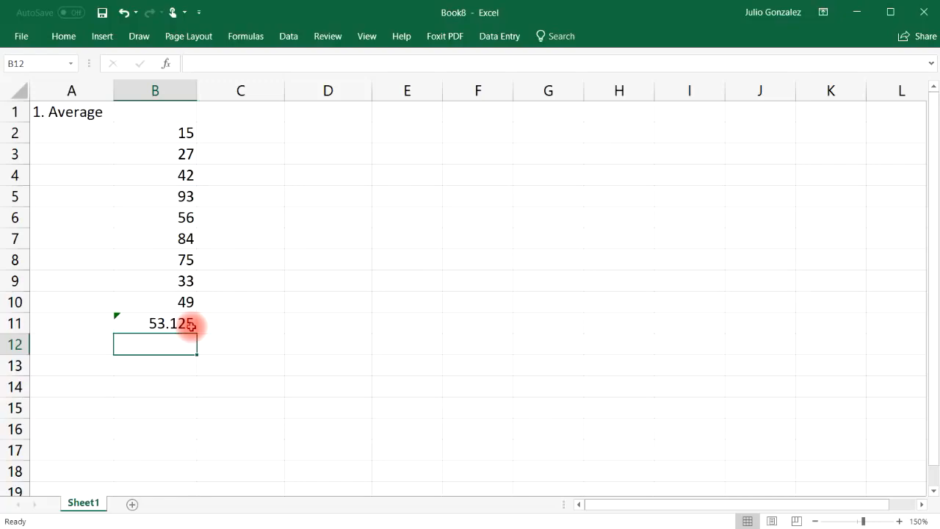
click(171, 367)
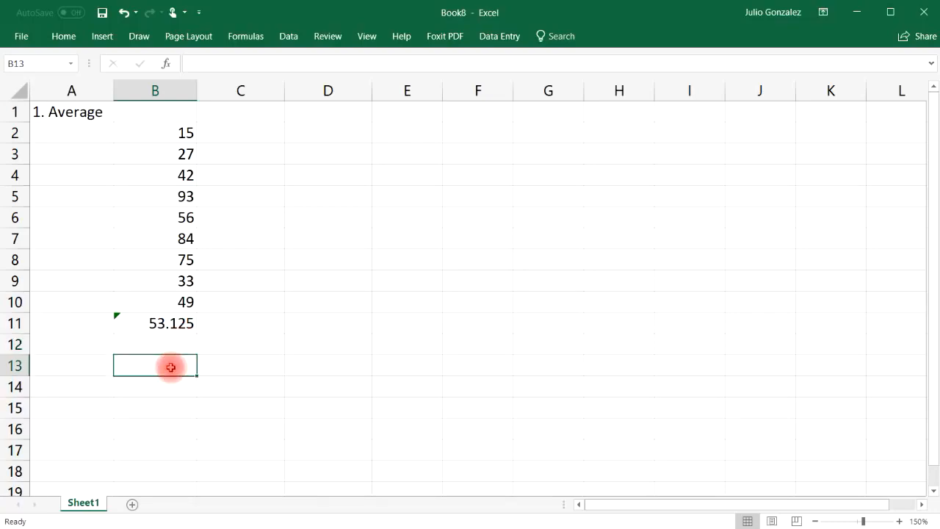
Enter =AVERAGE(100,200) in B13 (150) and =AVERAGE(100,200,300) in B14 (200).
text(=)
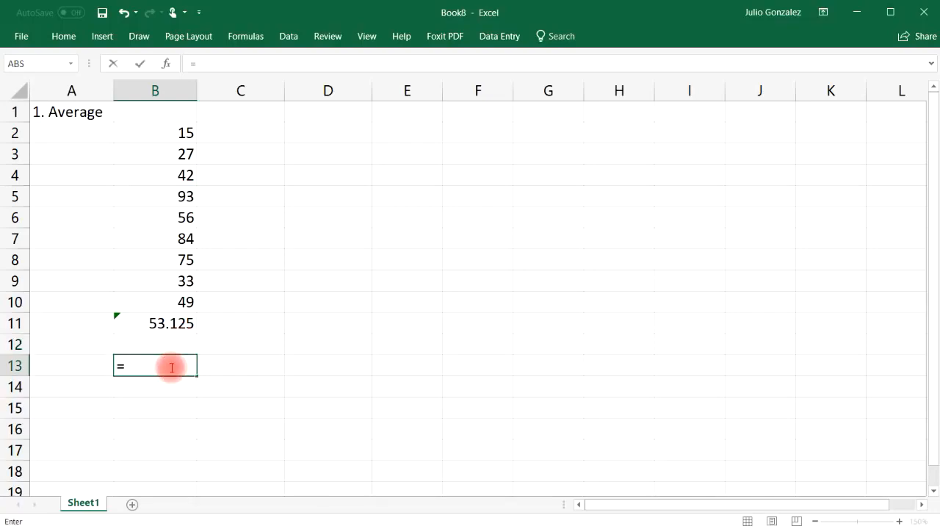
text(average)
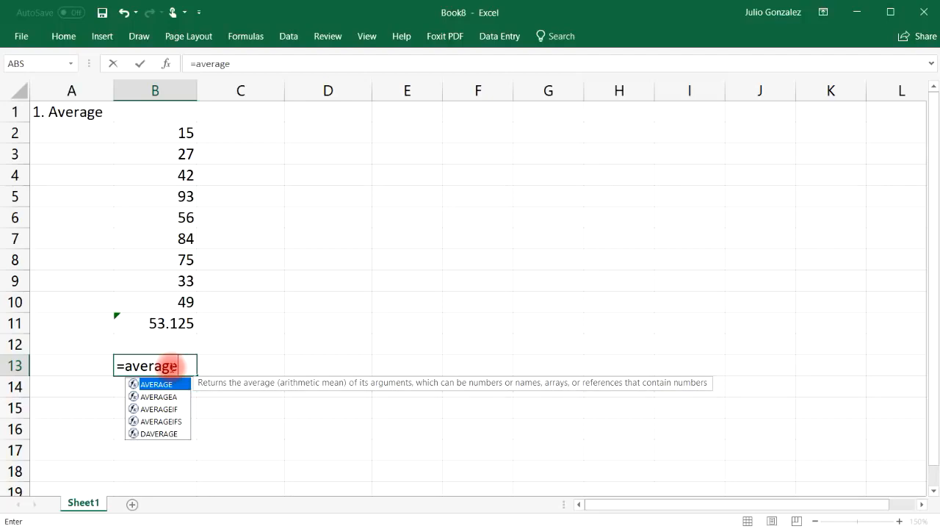
text(()
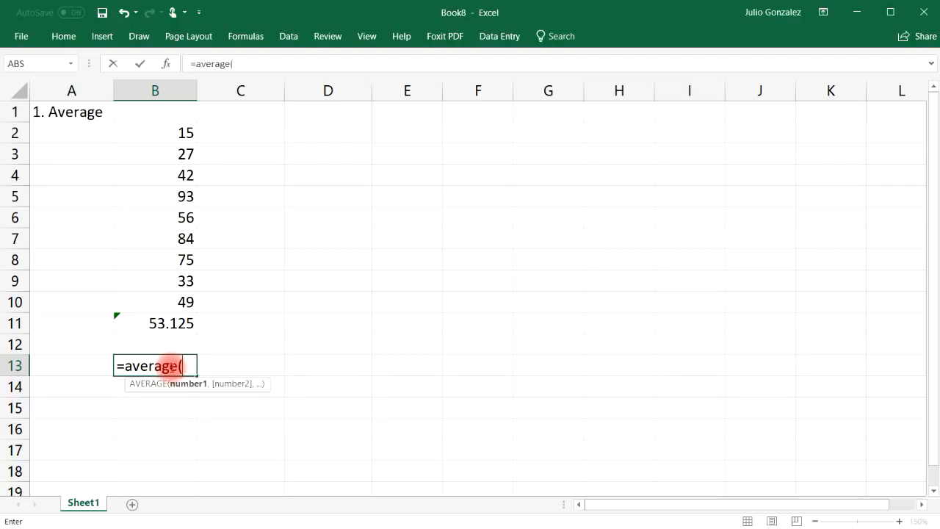
text(100,)
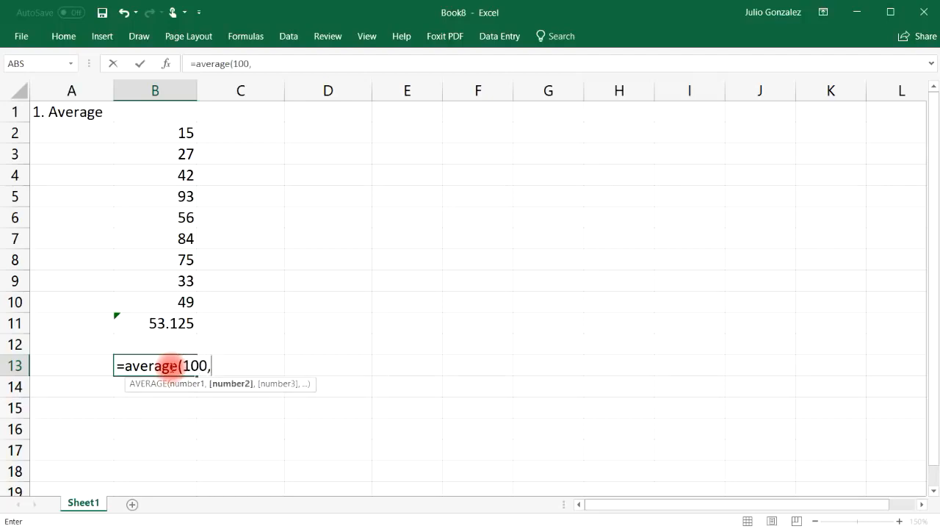
text(200))
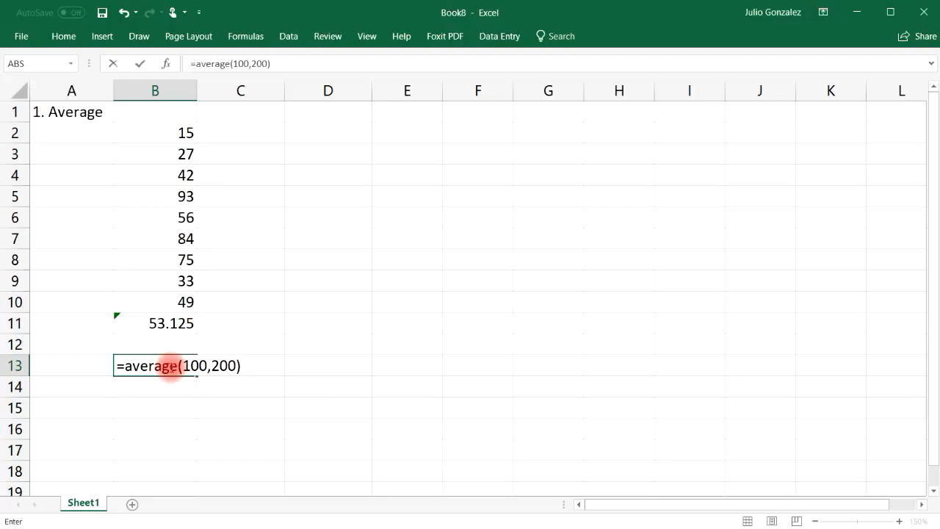
key(Return)
text(=average)
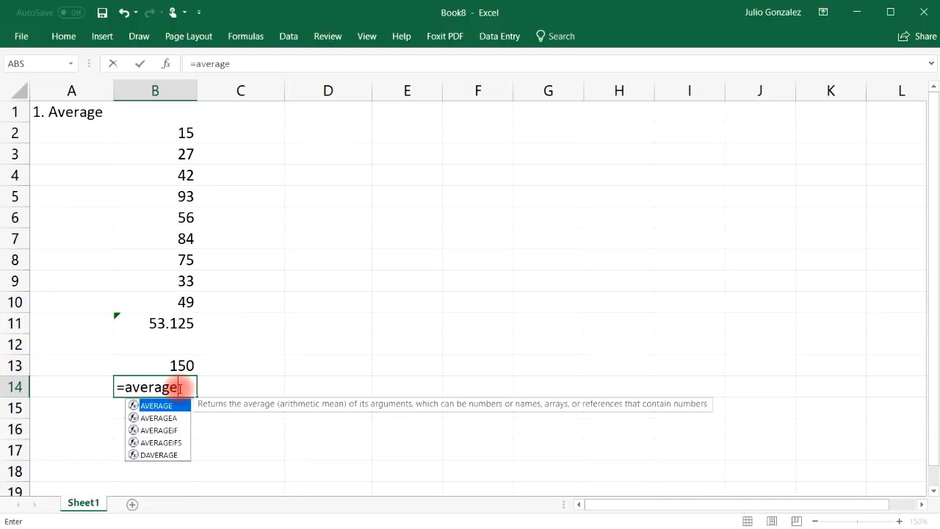
text((100,200,300))
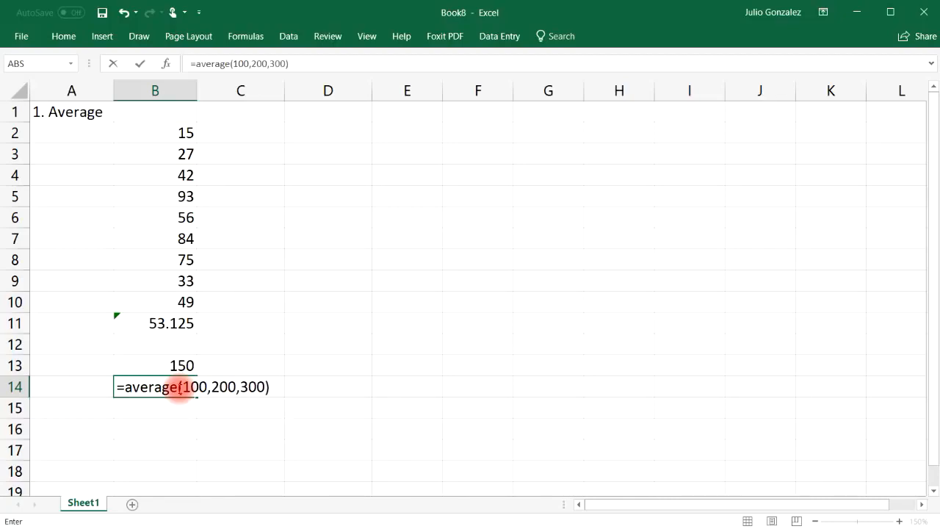
key(Return)
click(179, 387)
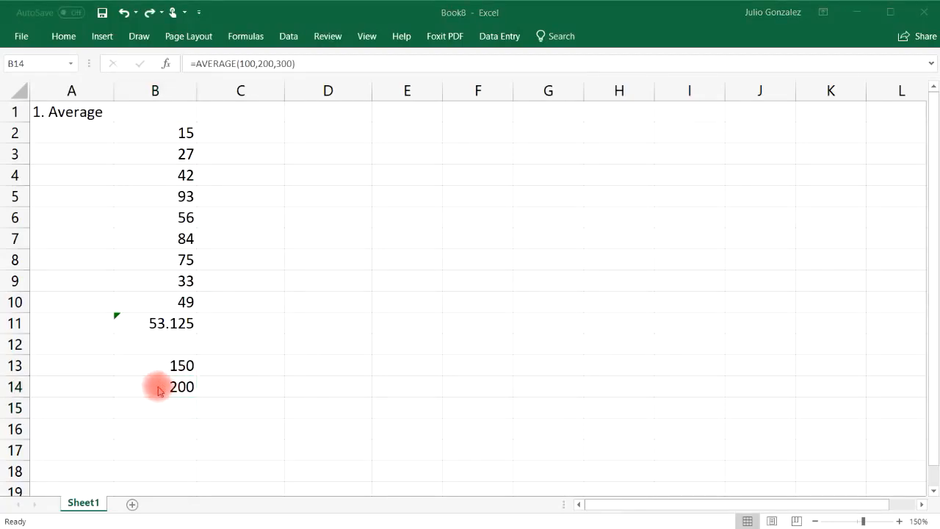
click(160, 385)
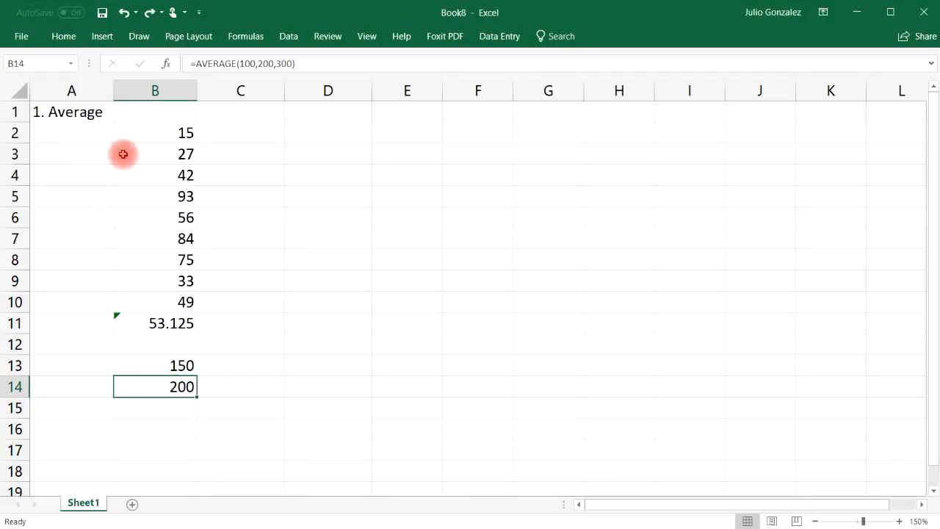
click(76, 112)
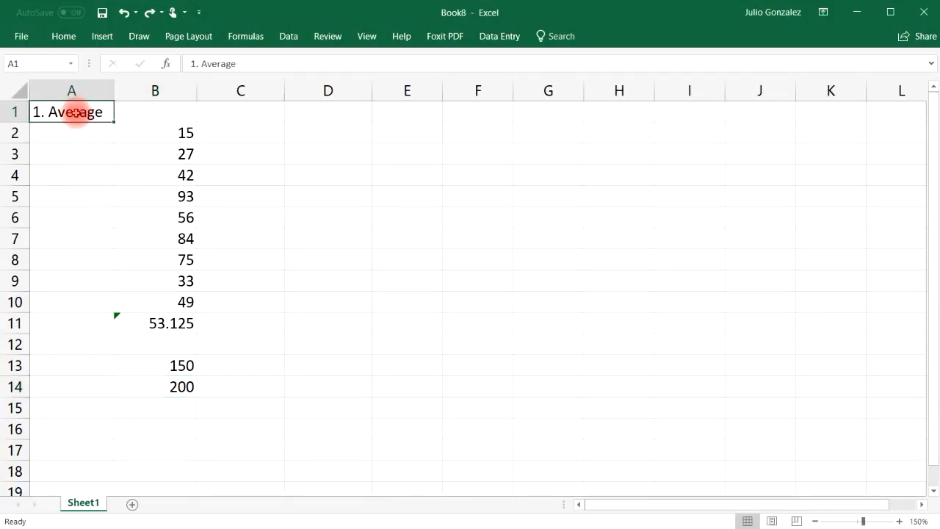
Retitle A1 as '2. Sum' and clear the old average results in B11:B14.
text(2. Sum)
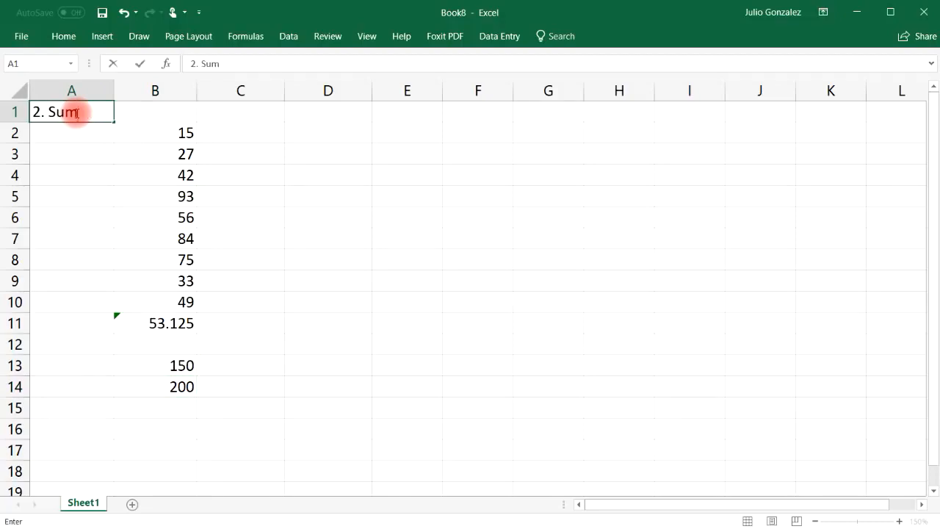
key(Return)
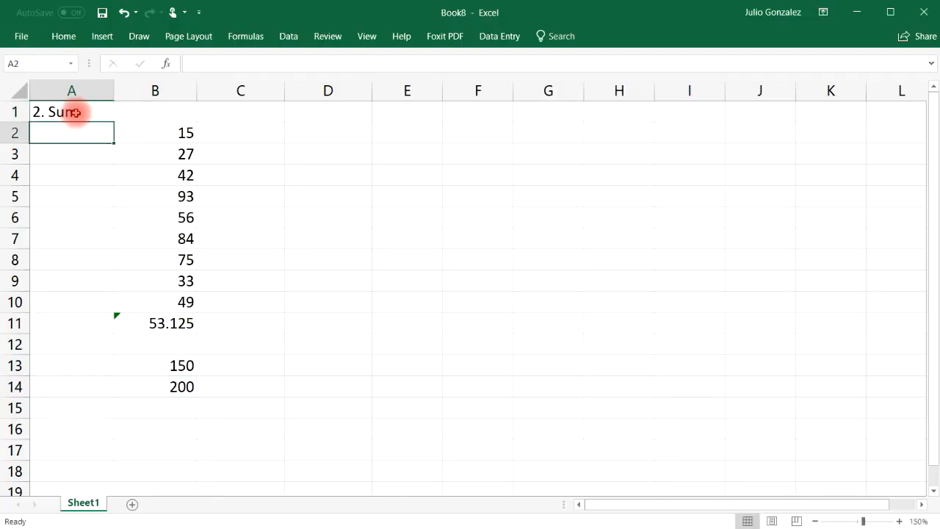
drag(136, 324, 170, 385)
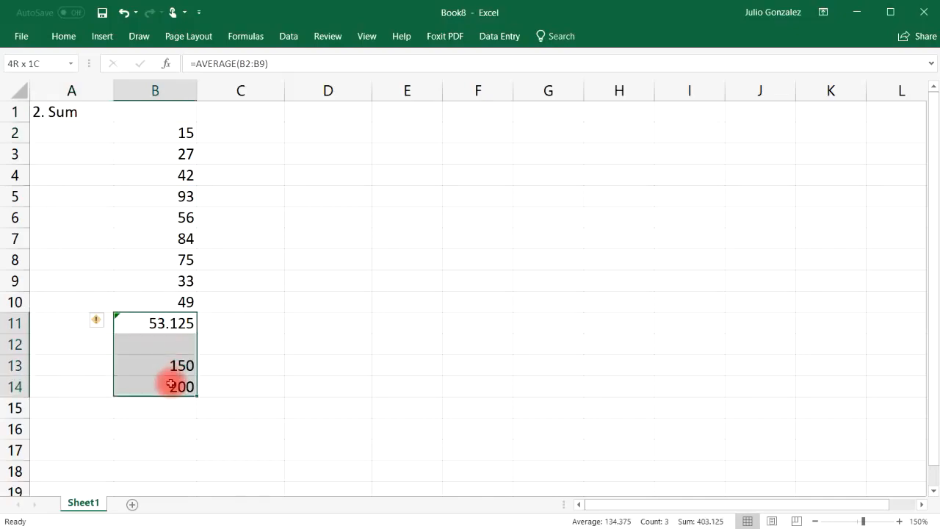
key(Delete)
Enter =SUM(B2:B9) in B11, totalling 425.
click(174, 323)
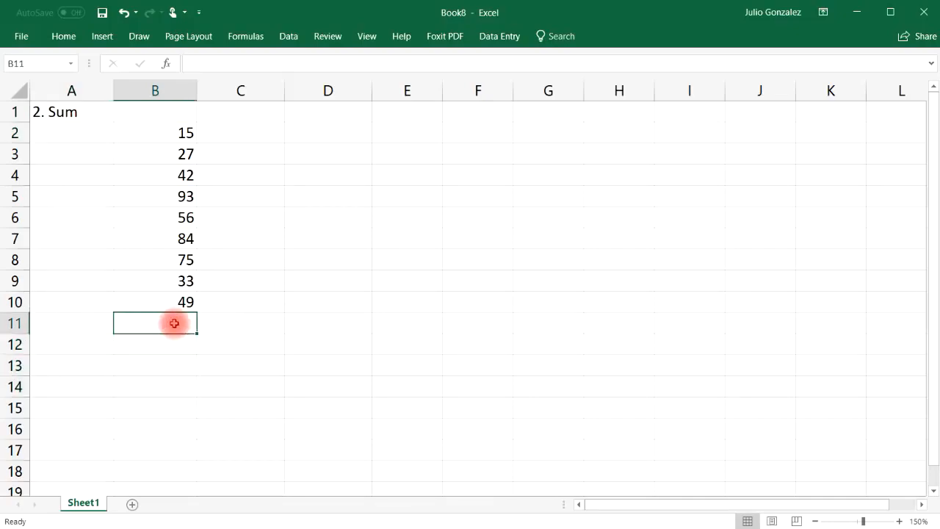
text(=sum)
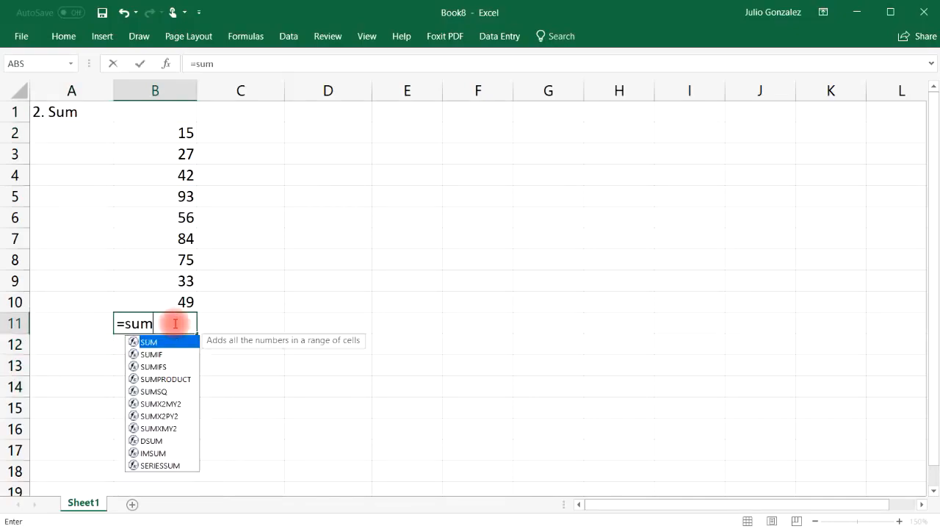
text(()
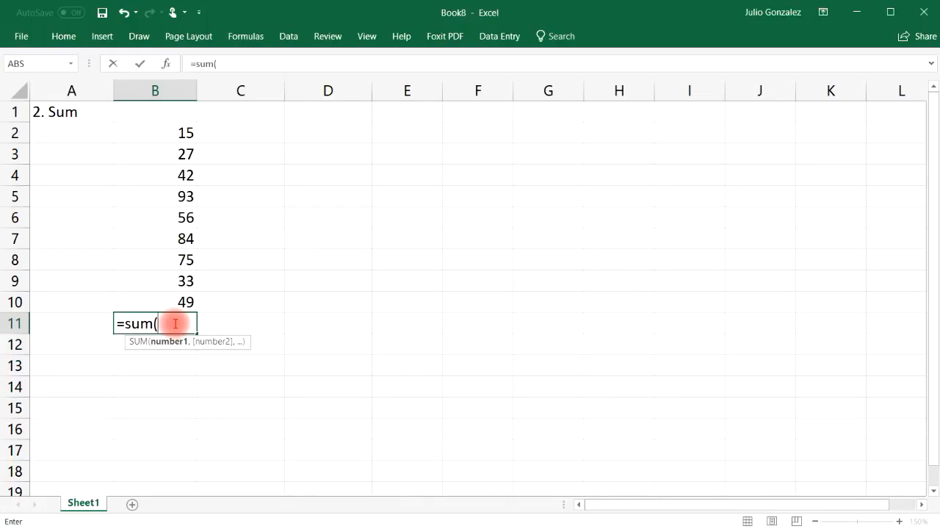
drag(181, 127, 169, 281)
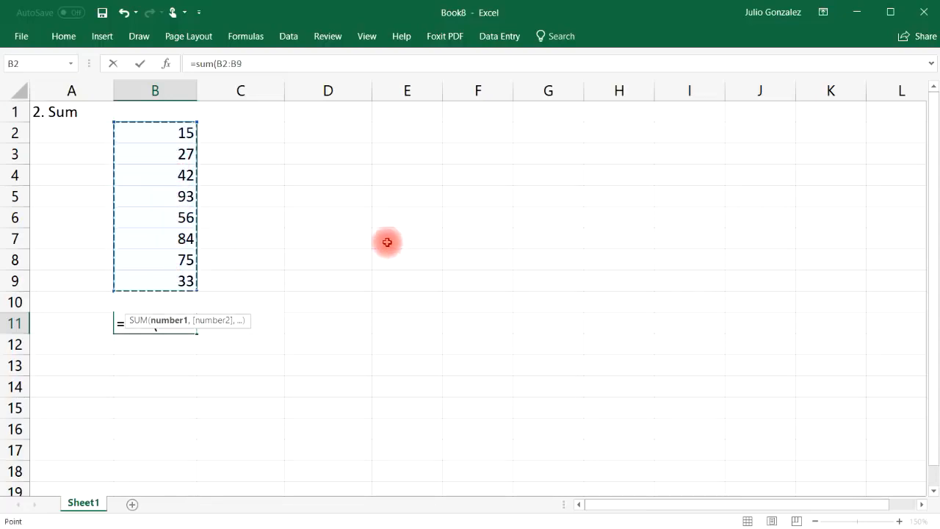
text())
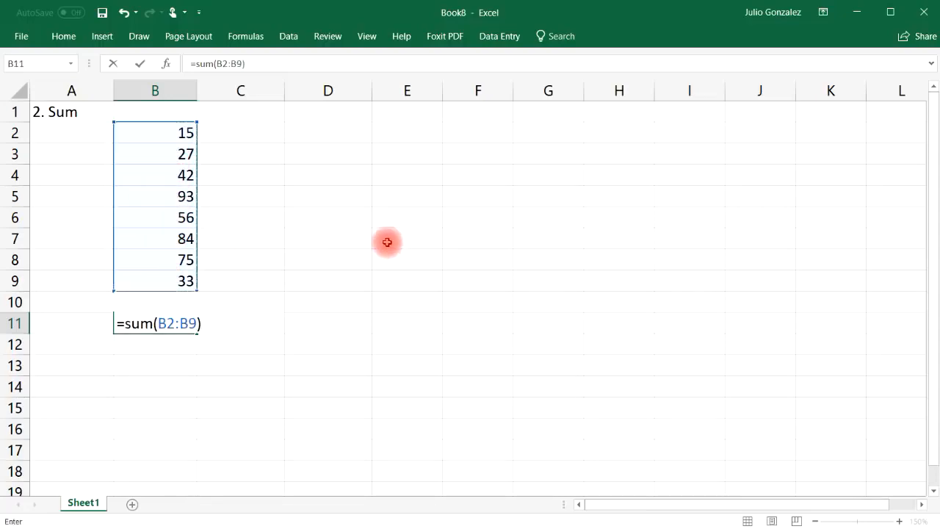
key(Return)
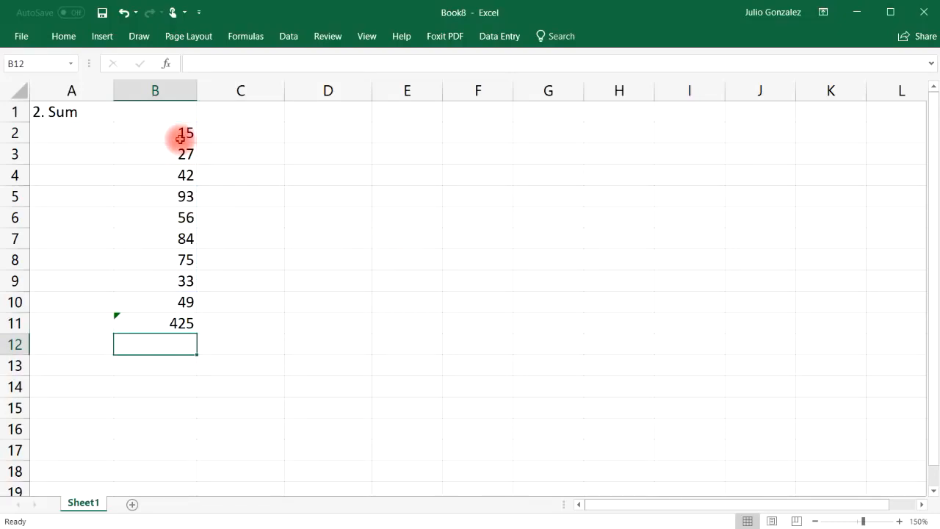
Enter =SUM(50,125) in B13 and =50+125 in B14, both giving 175.
click(155, 362)
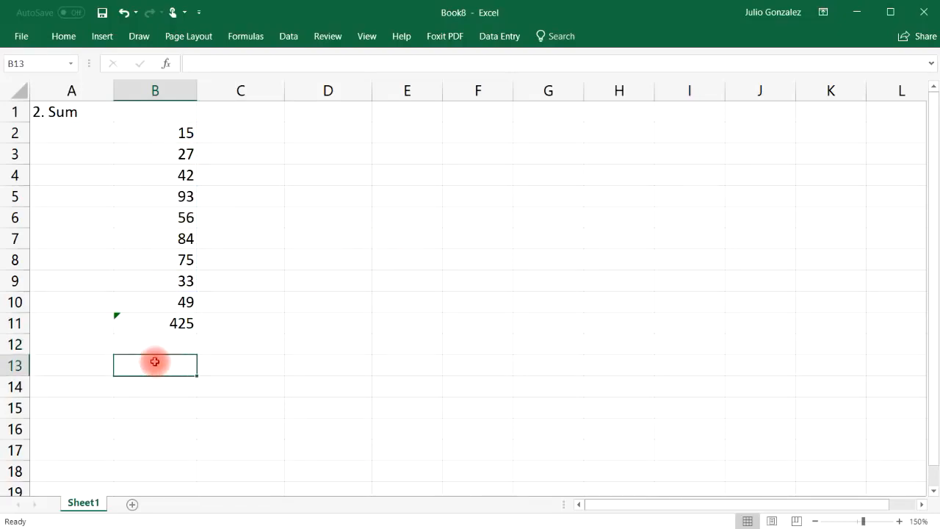
text(=sum)
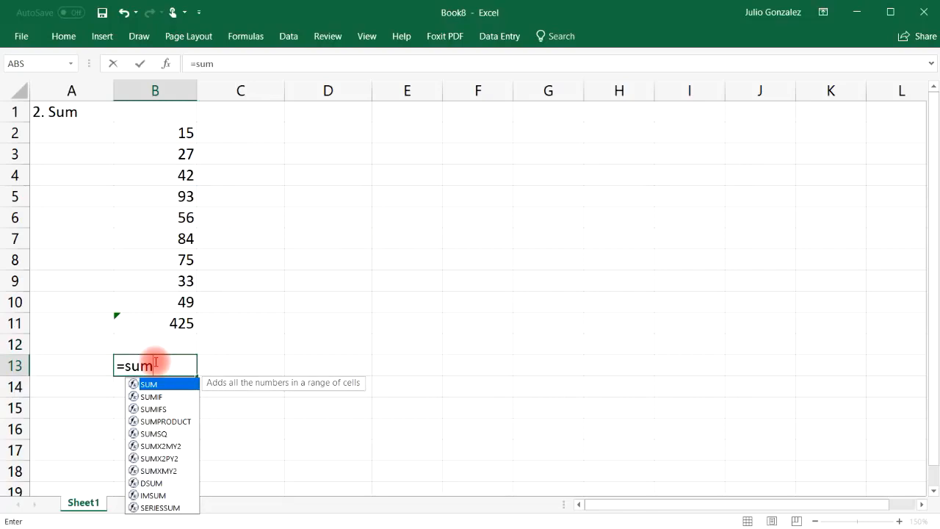
text(()
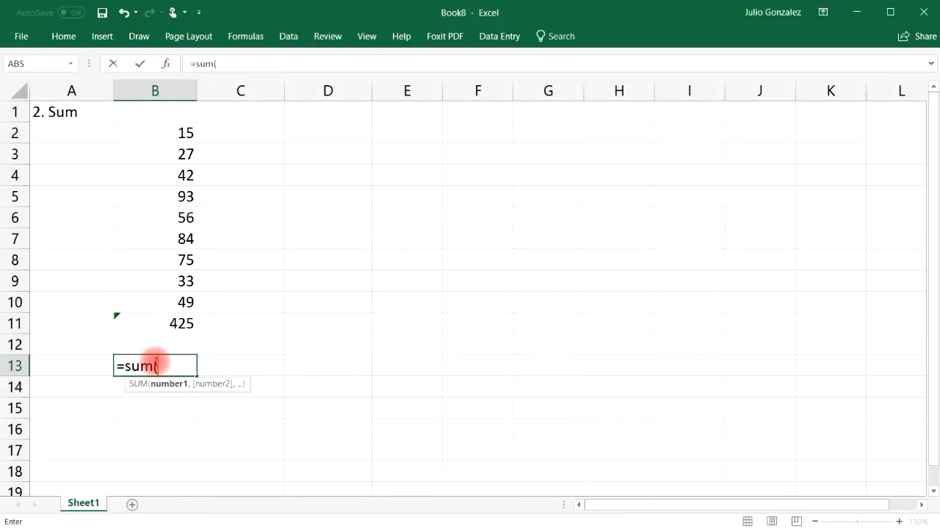
text(50,)
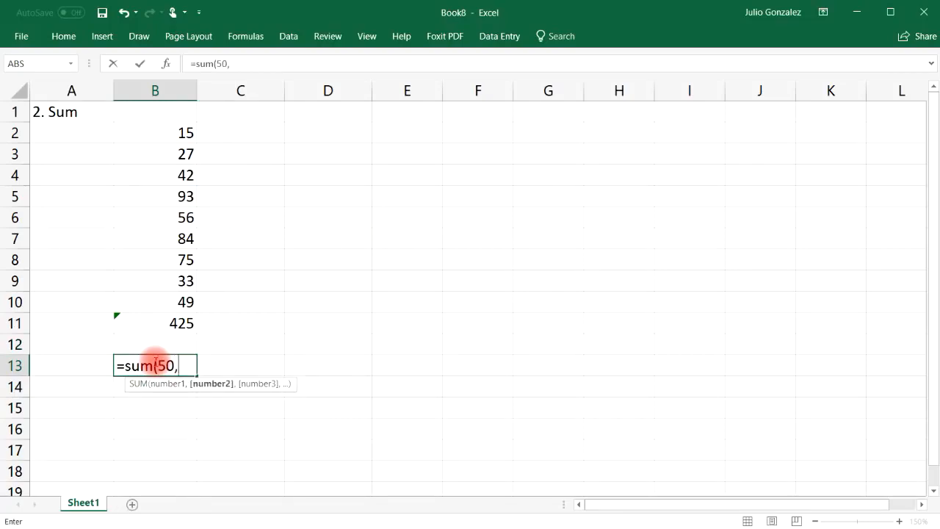
text(125))
key(Return)
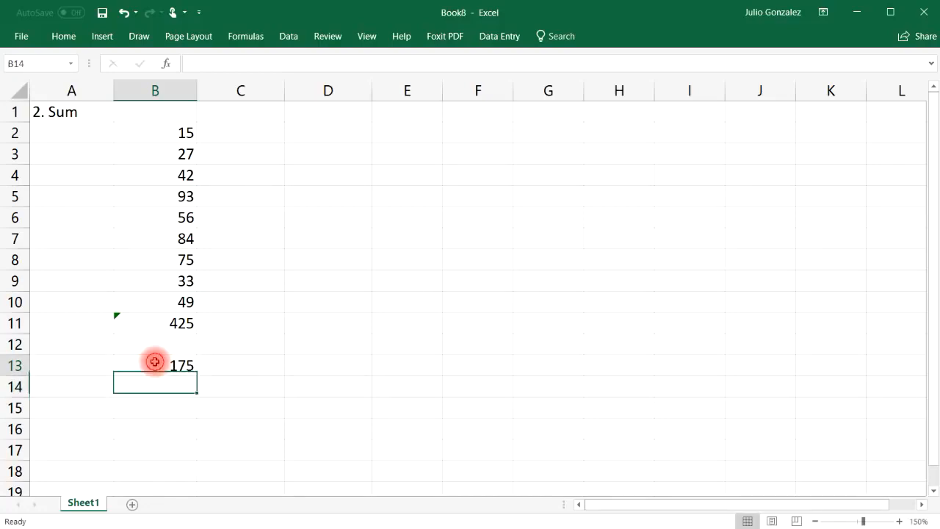
click(155, 361)
click(156, 390)
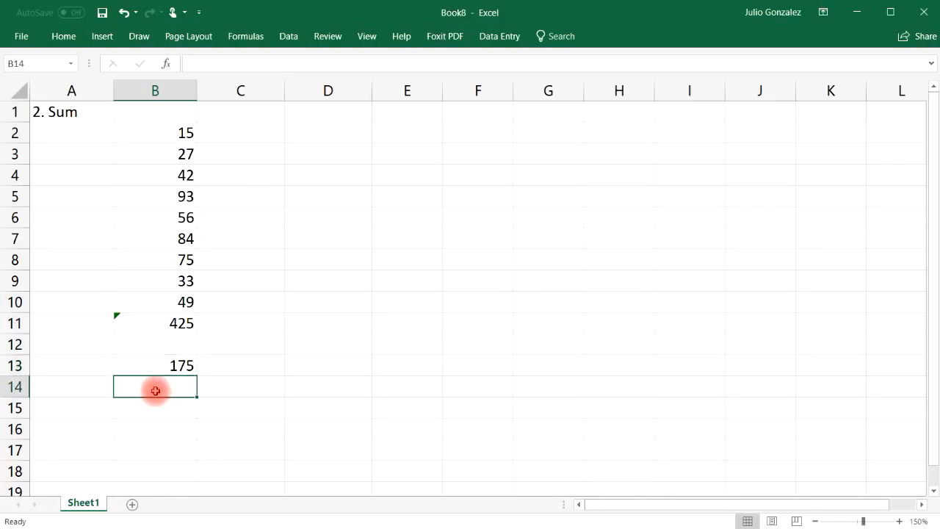
text(=50+125)
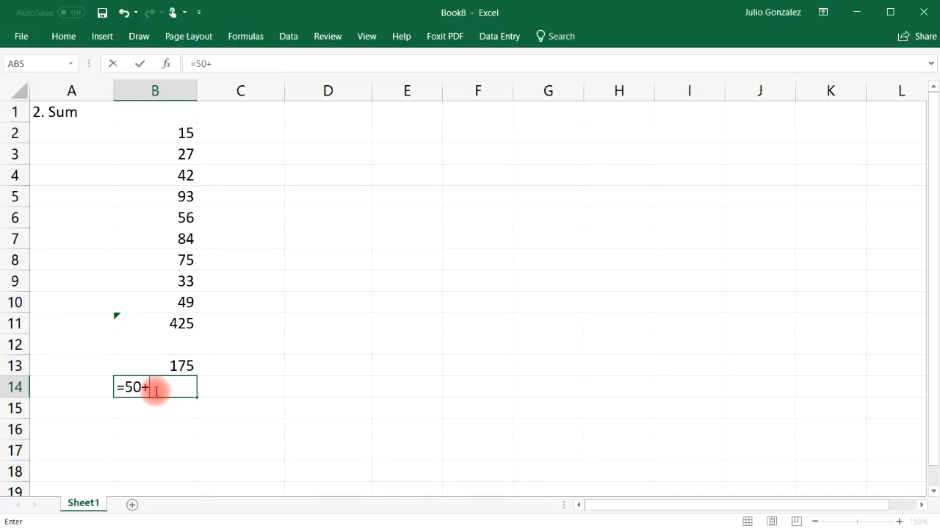
key(Return)
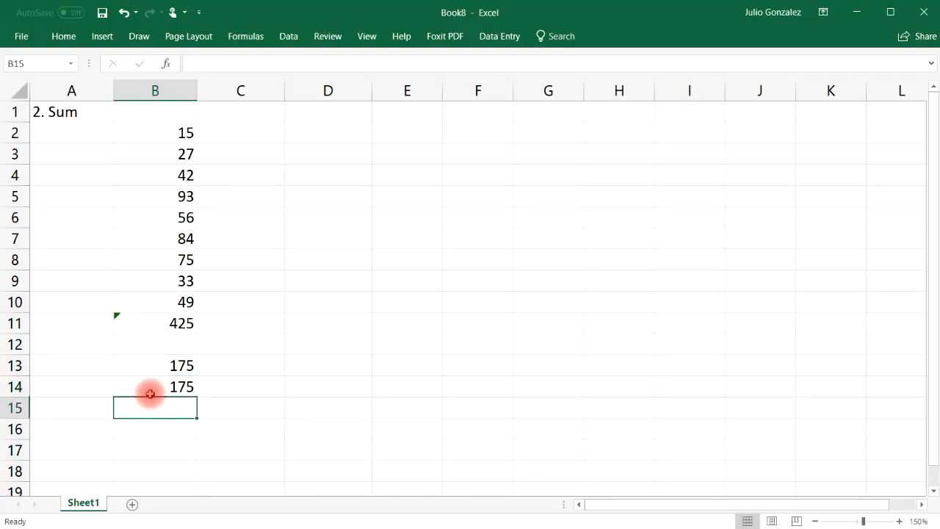
Enter =SUM(100,200,300) in B15 and =100+200+300 in B16, both giving 600.
click(149, 407)
double_click(149, 408)
text(=)
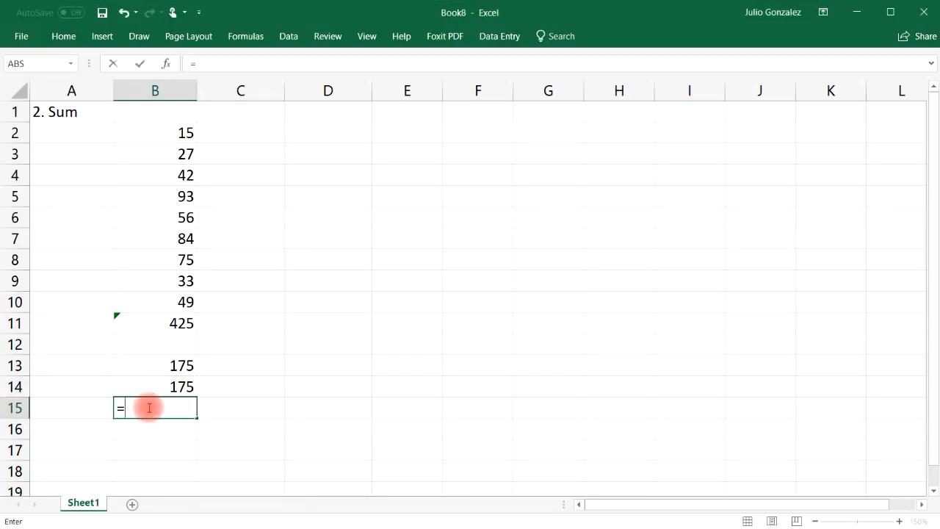
text(sum(100,200,300))
key(Return)
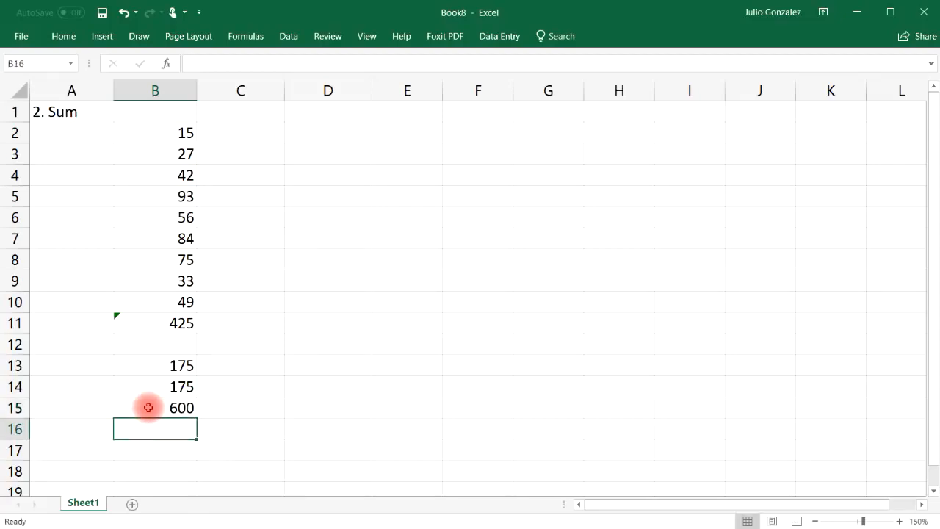
text(=100)
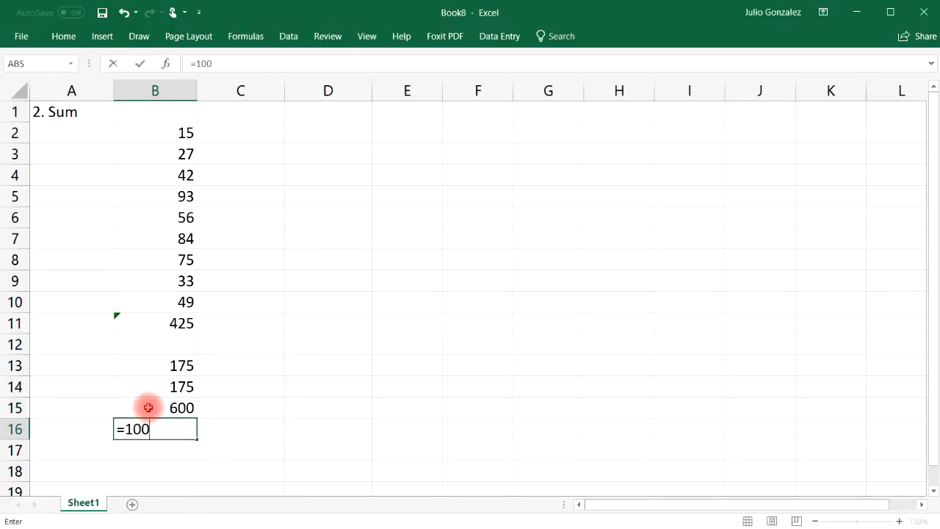
text(+200+300)
key(ctrl+Return)
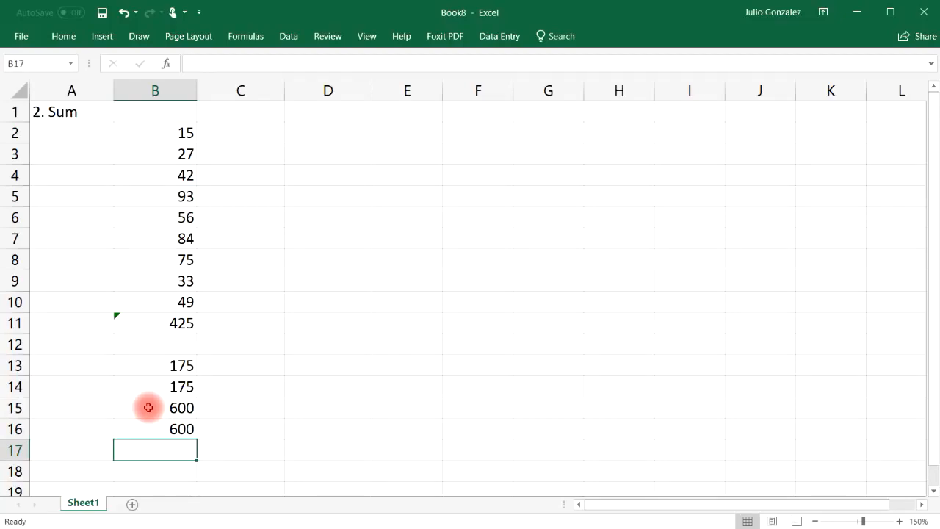
Clear the heading and all sum examples from A1:B16.
drag(56, 110, 185, 428)
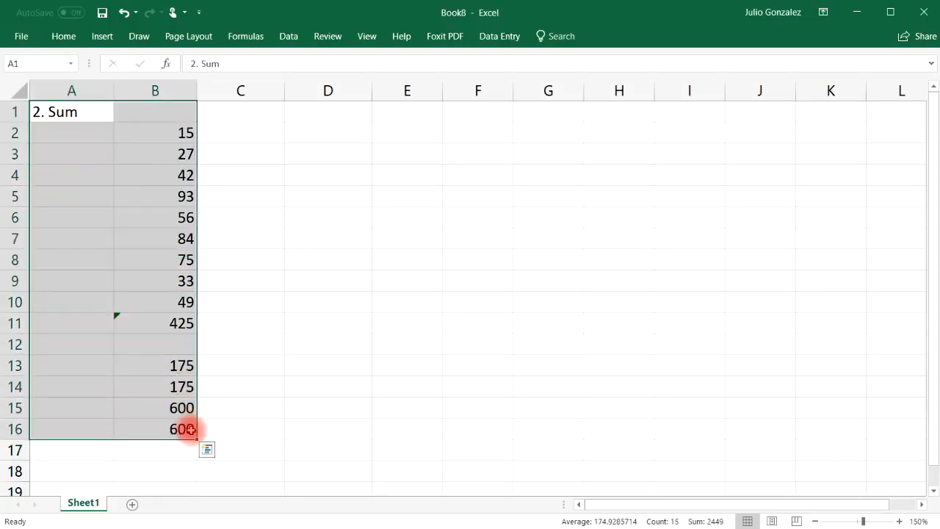
key(Delete)
click(147, 126)
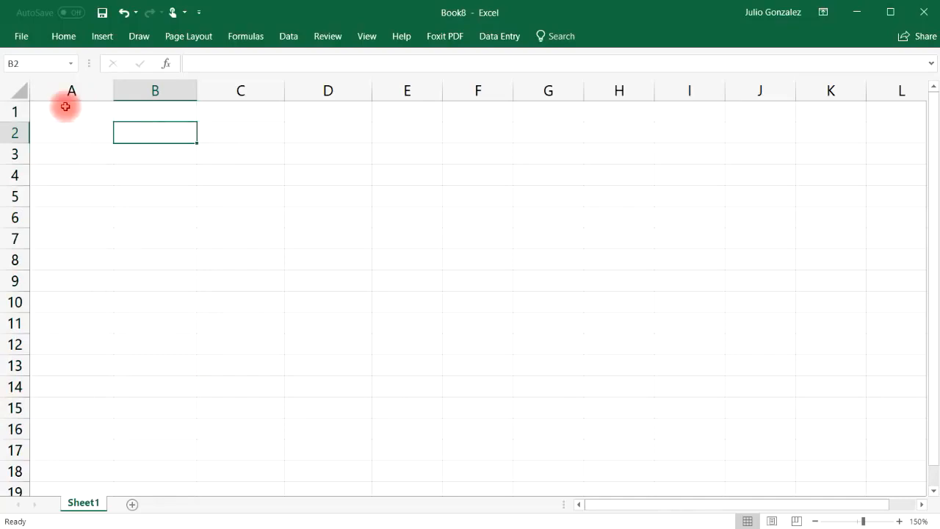
click(73, 116)
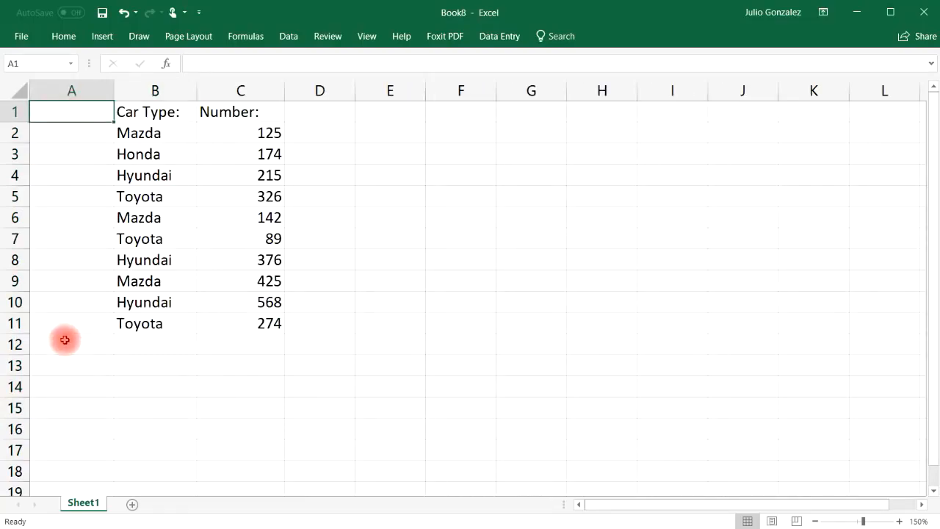
Title A1 as '3. SumIf' for the car data section.
double_click(47, 116)
text(3.)
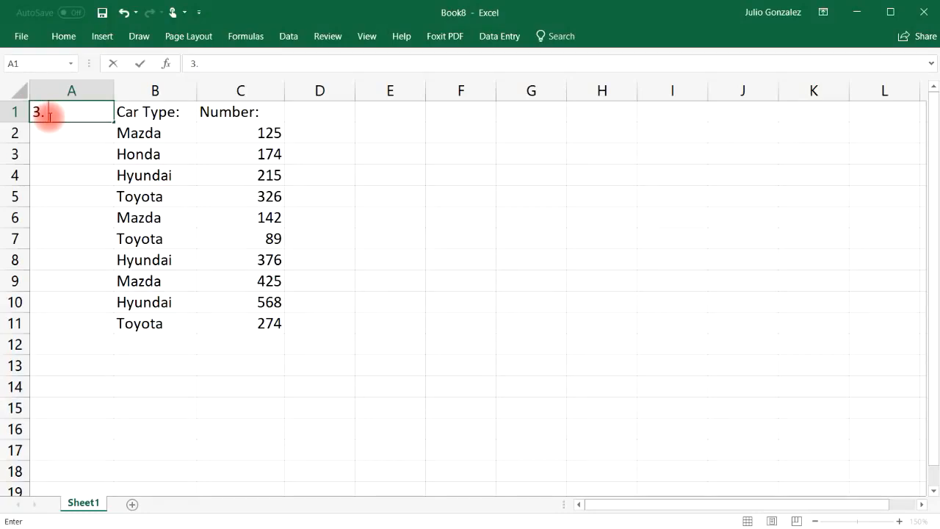
text( SumIf)
key(Return)
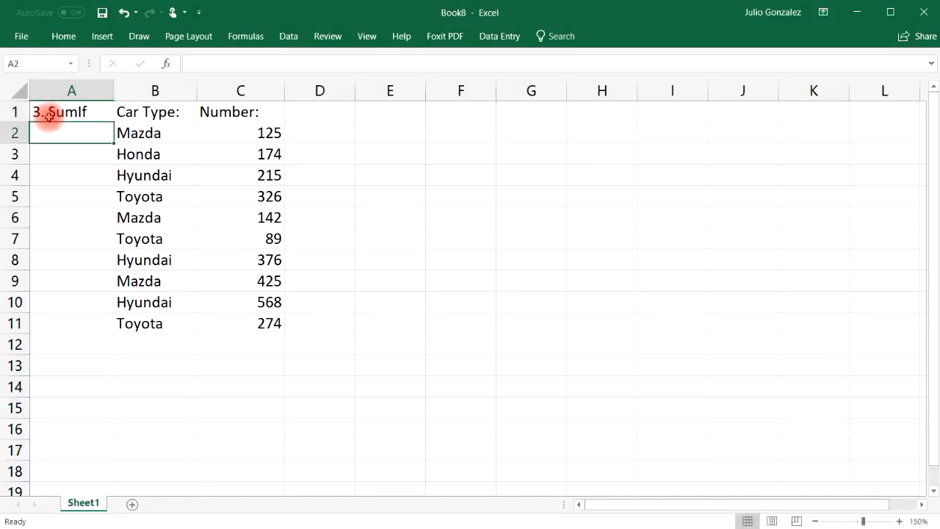
Total the Number column with =SUM(C2:C11) in C12, giving 2714.
click(247, 343)
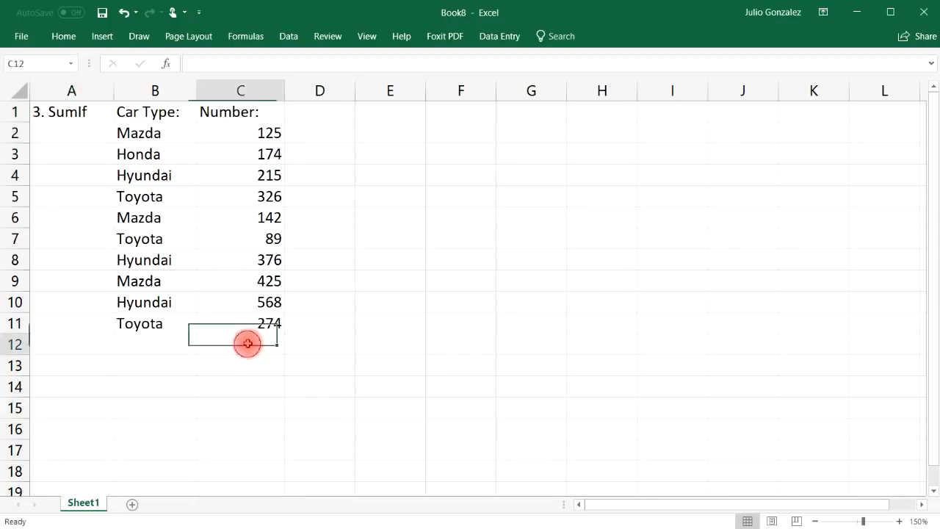
text(=sum()
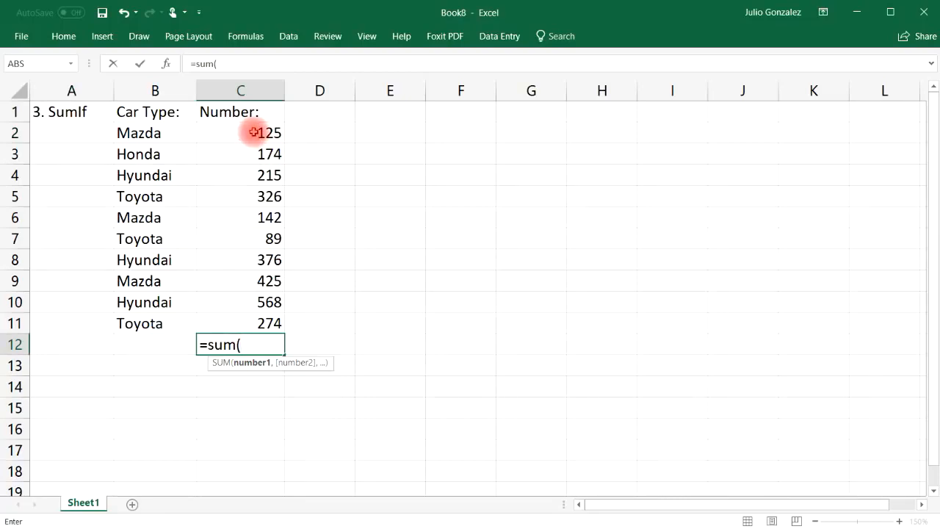
drag(257, 132, 254, 323)
text())
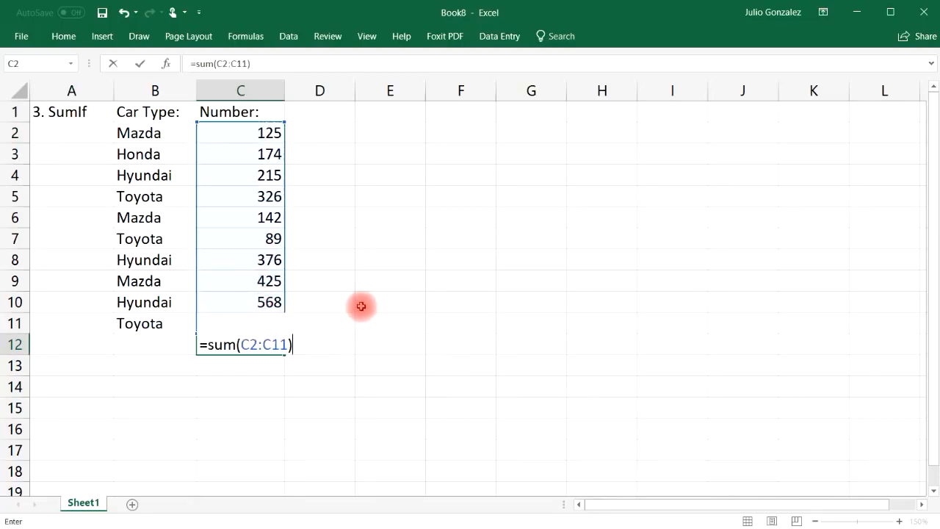
key(Return)
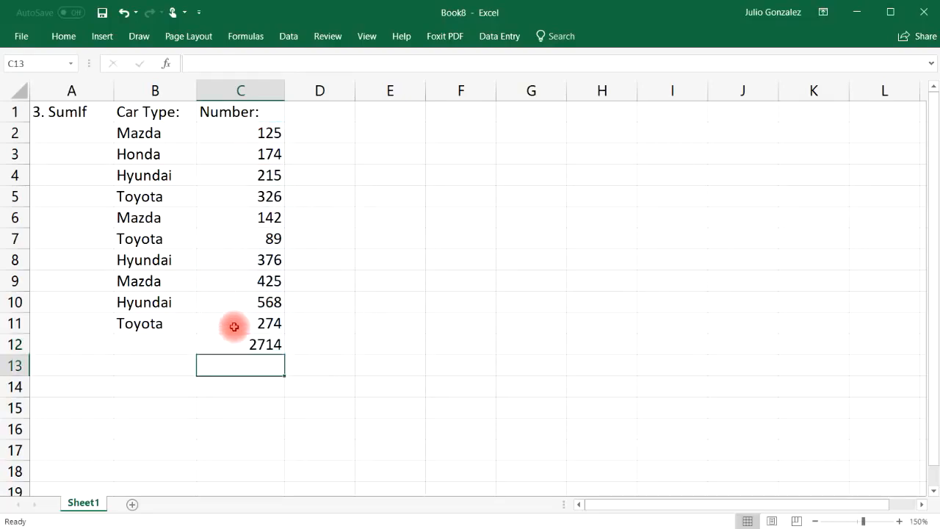
click(271, 343)
Delete the C12 total and label C13 as 'SumIf:'.
key(Delete)
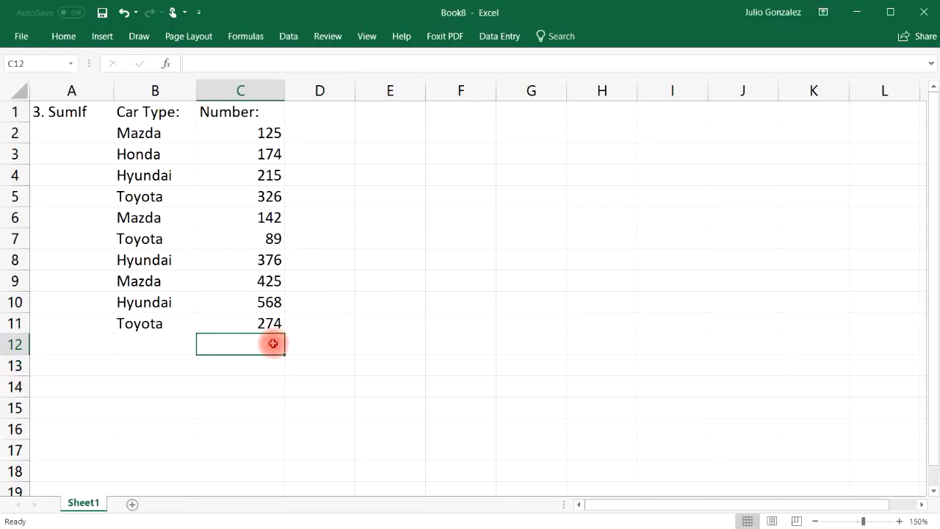
click(257, 361)
text(S)
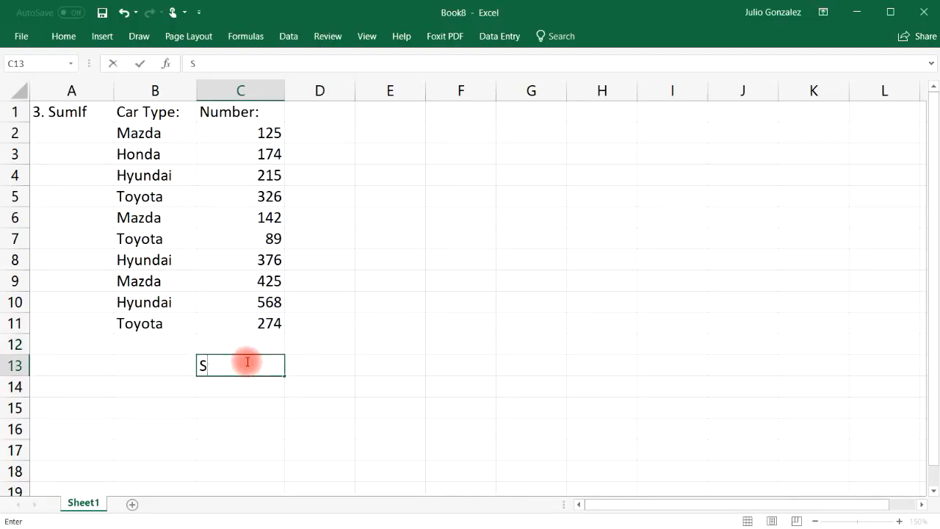
text(umIf:)
key(Return)
Shade result cell C14 with a yellow fill.
key(Left)
key(Up)
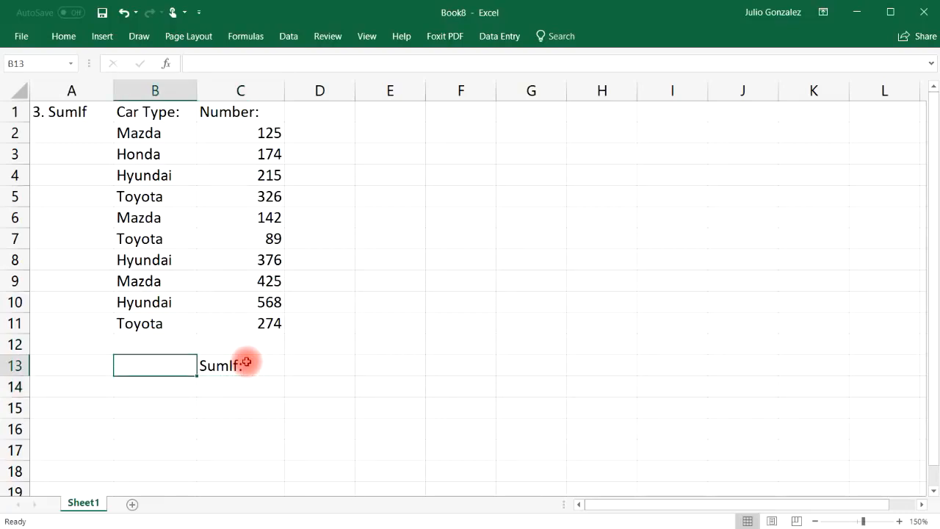
key(Down)
key(Right)
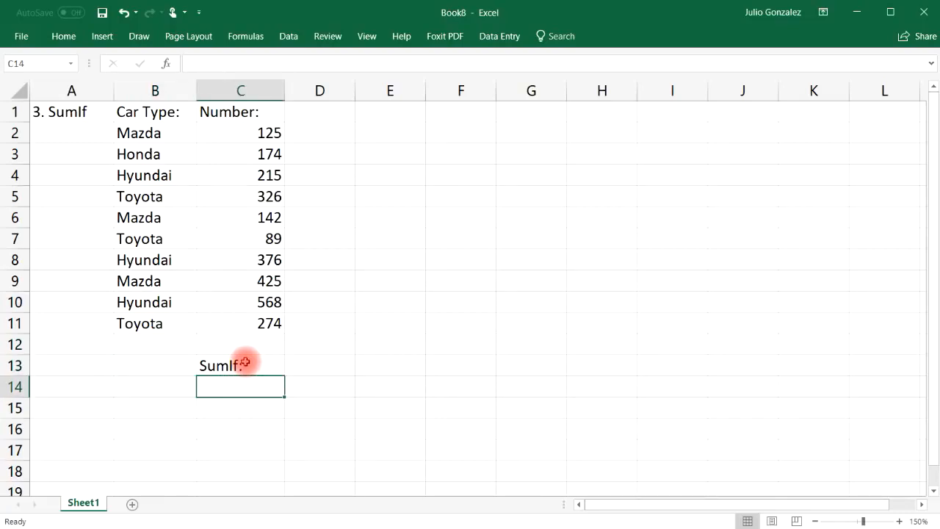
click(64, 37)
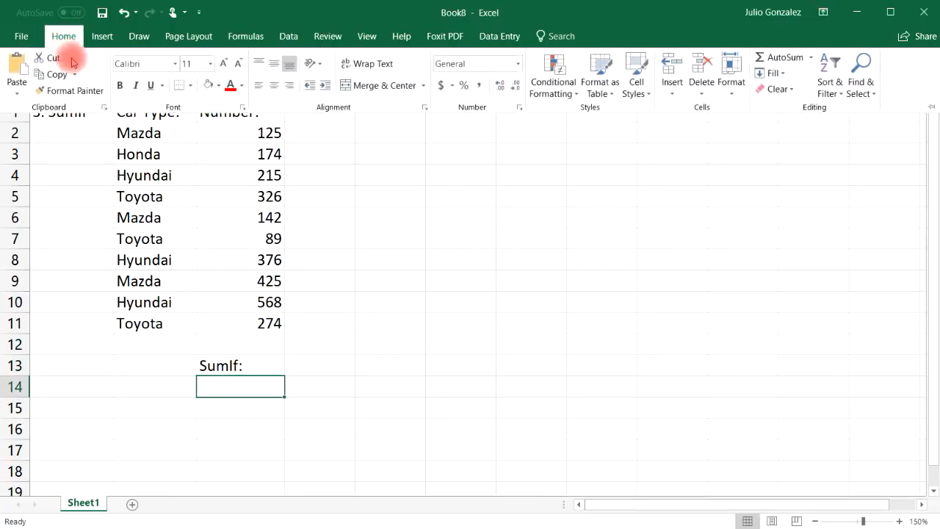
click(219, 86)
click(245, 193)
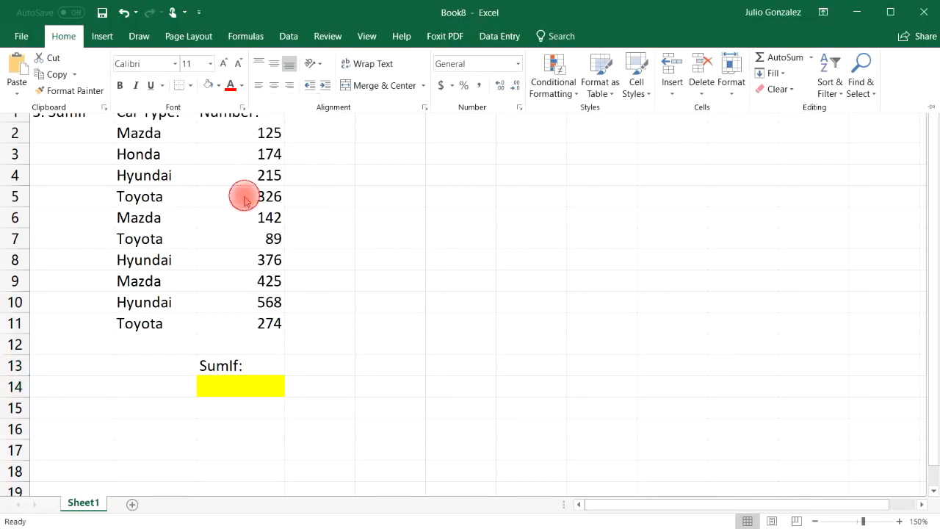
Label B13 as 'Mazda:' and select C2:C11 to see the 2714 total.
click(146, 364)
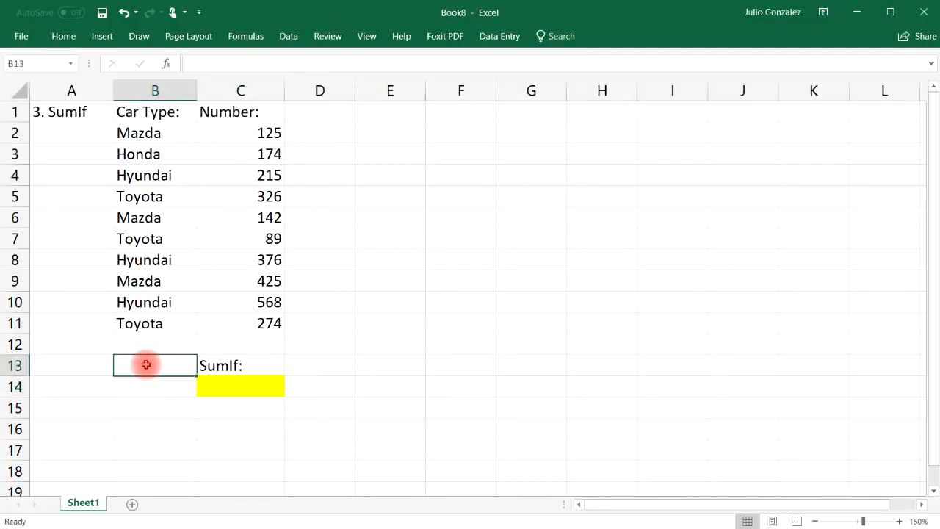
text(Maz)
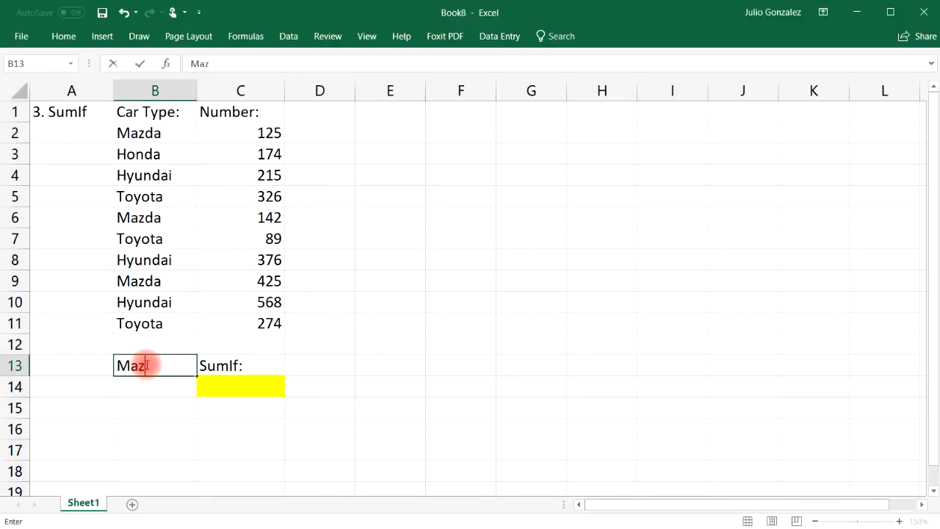
text(da:)
key(Return)
drag(252, 132, 260, 319)
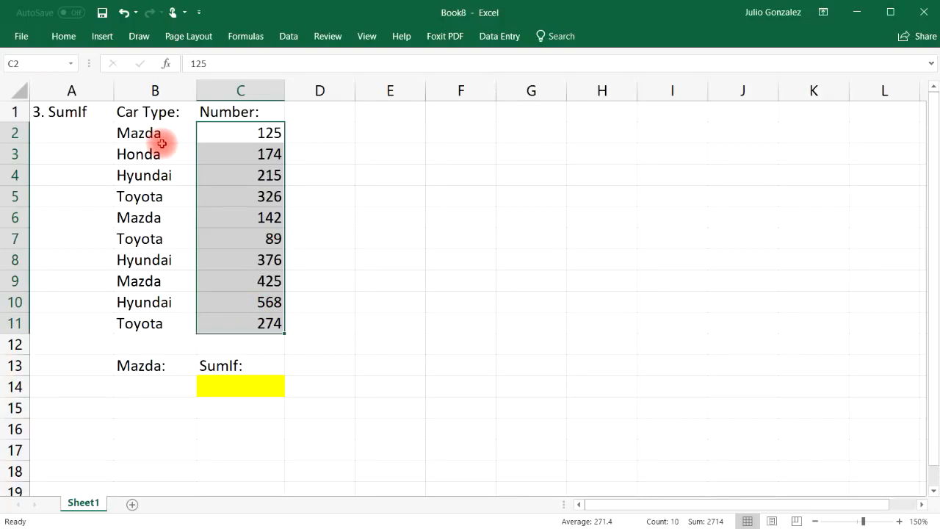
Enter =SUMIF(B2:B11,B14,C2:C11) in C14, returning 0 while B14 is empty.
click(163, 341)
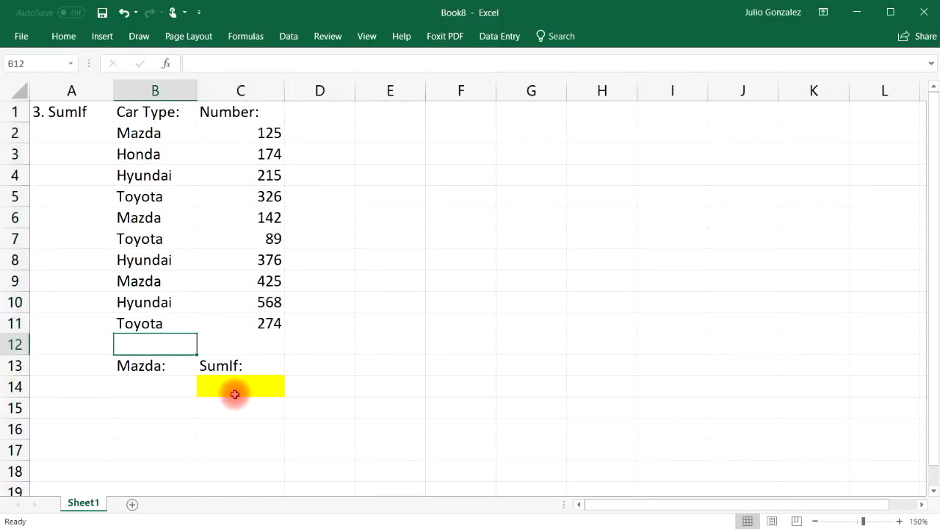
click(228, 389)
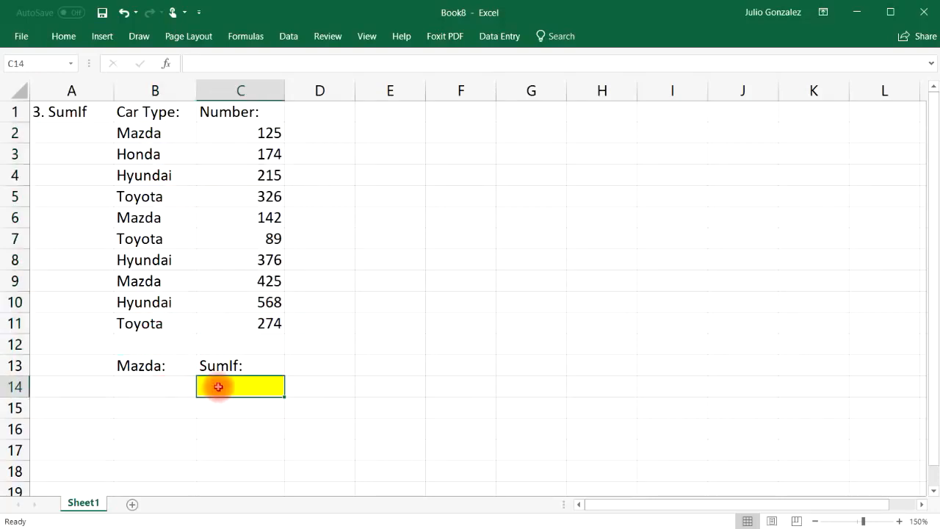
text(=sumif)
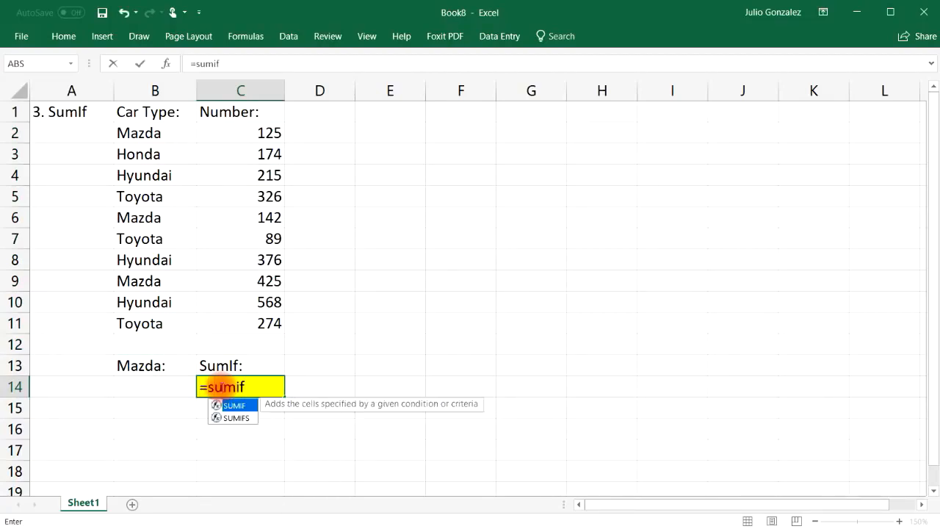
text(()
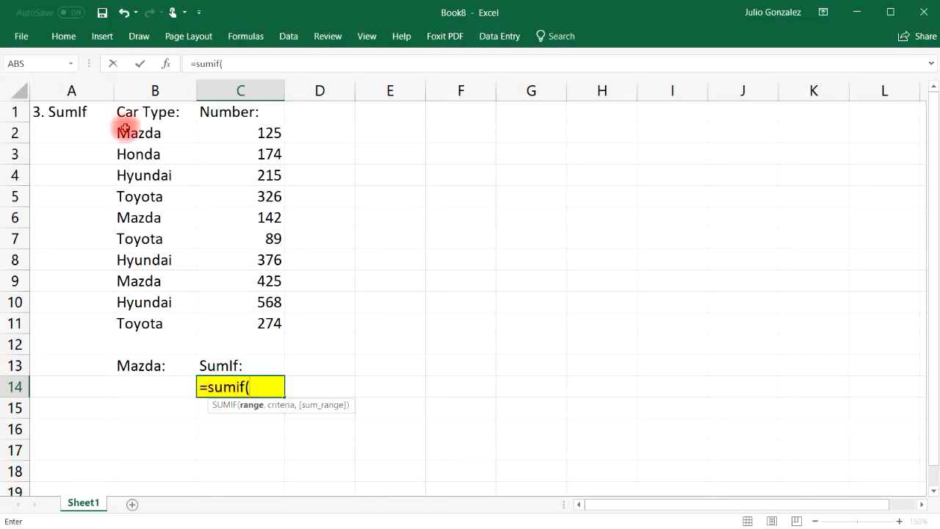
drag(136, 133, 129, 323)
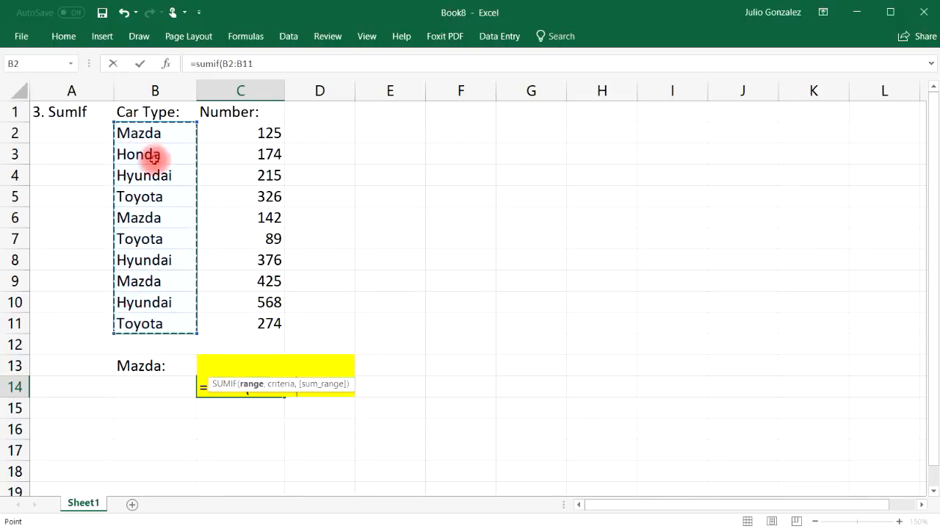
text(,)
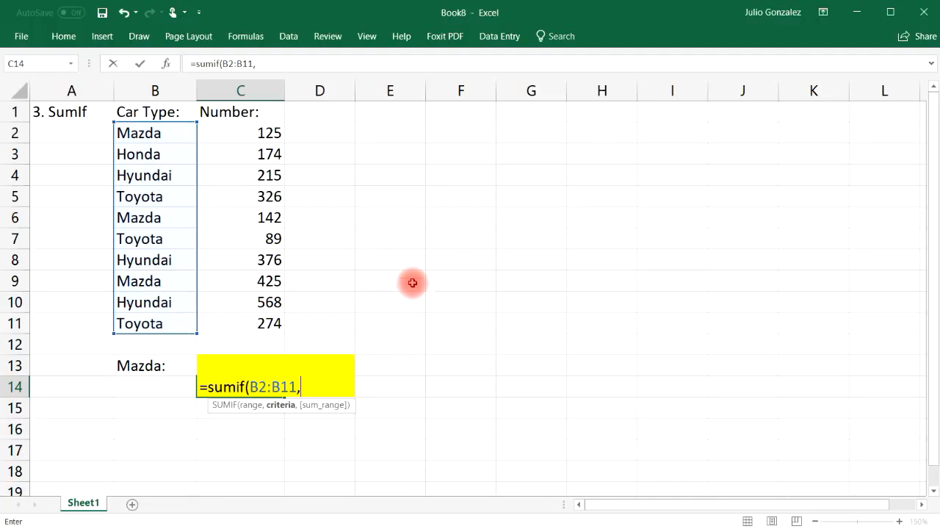
click(157, 386)
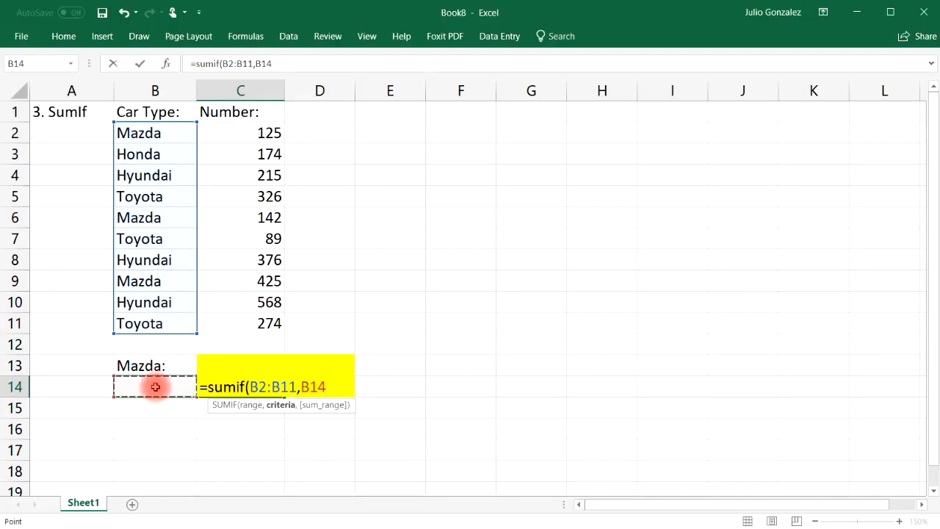
text(,)
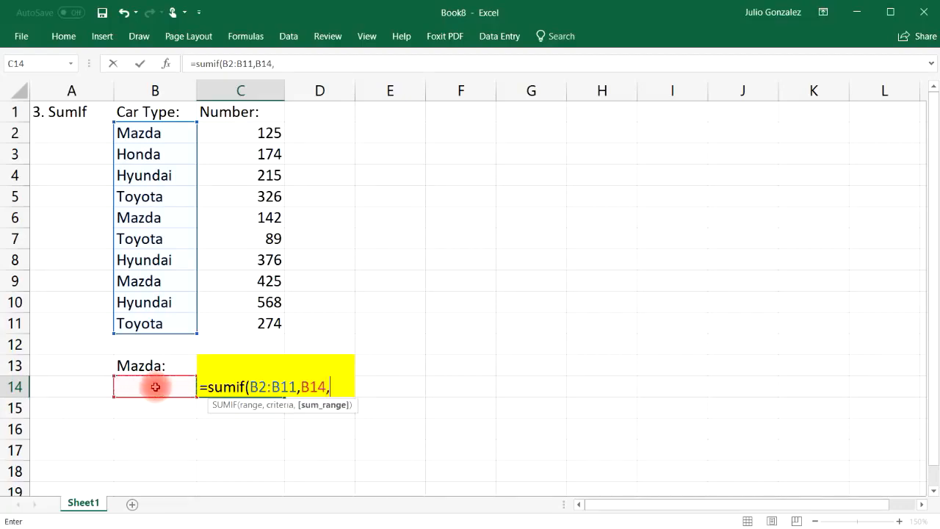
drag(270, 132, 247, 320)
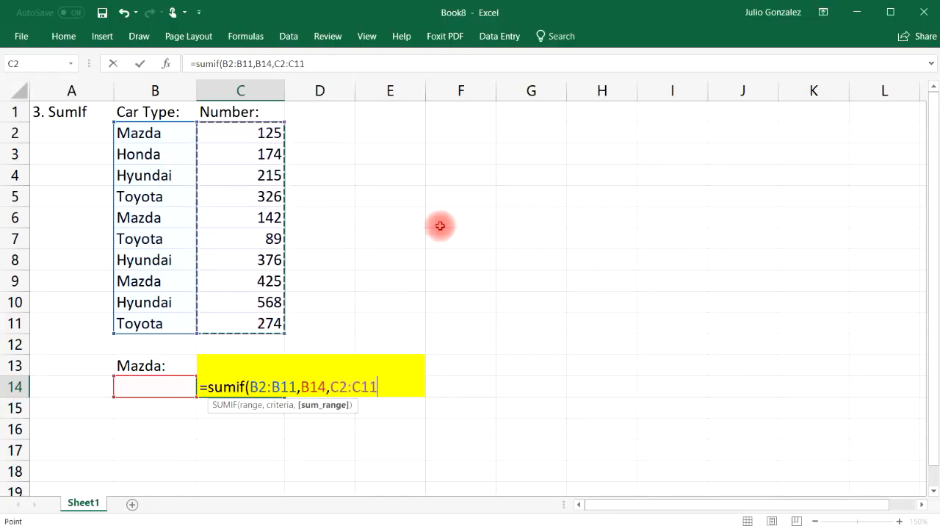
text())
key(Return)
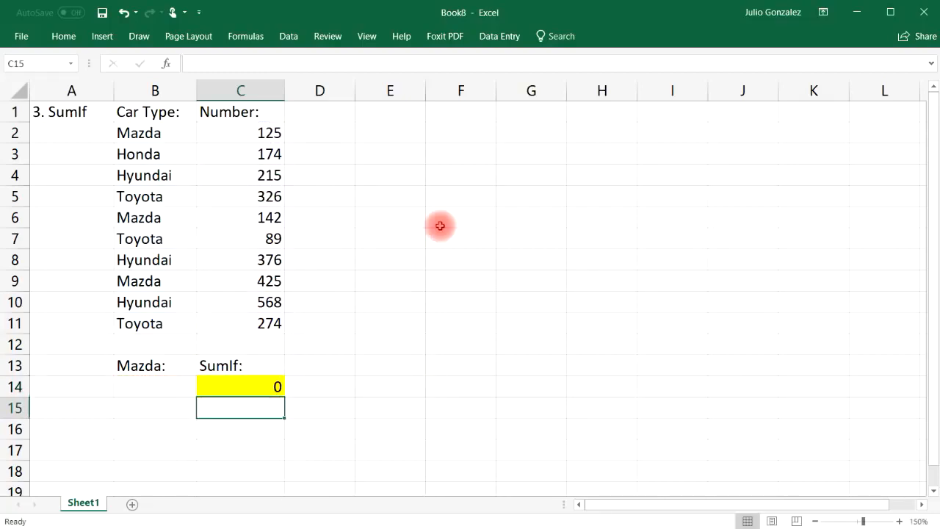
Relabel B13 'Car Type:' and enter Mazda in B14, making the SUMIF show 692.
click(159, 364)
text(Car Type:)
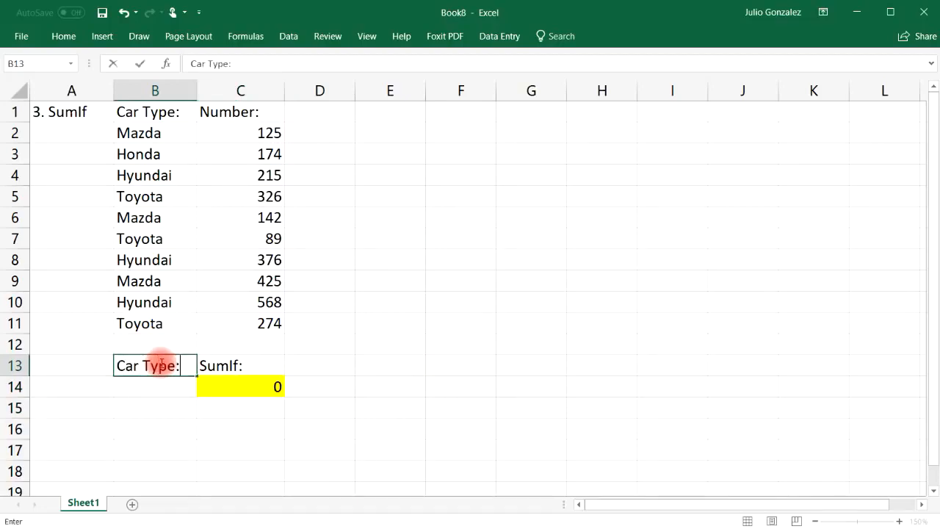
key(Return)
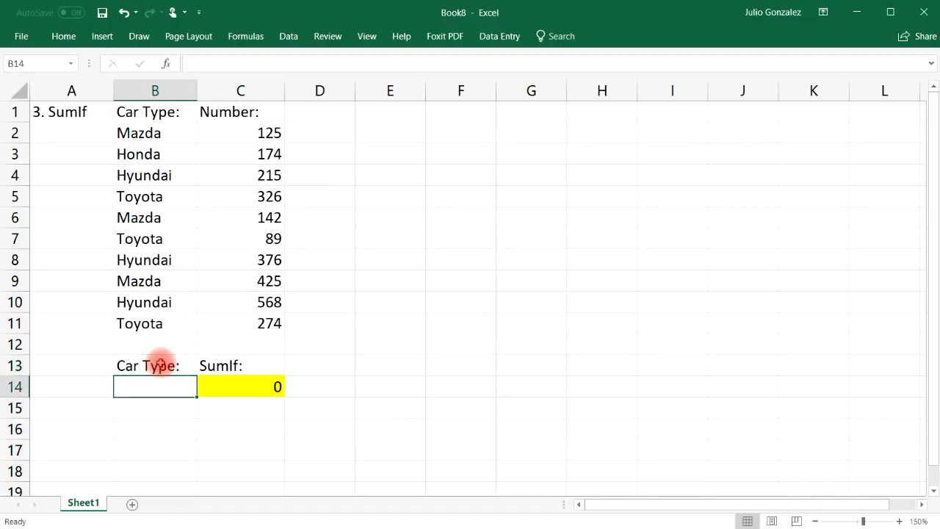
text(Ma)
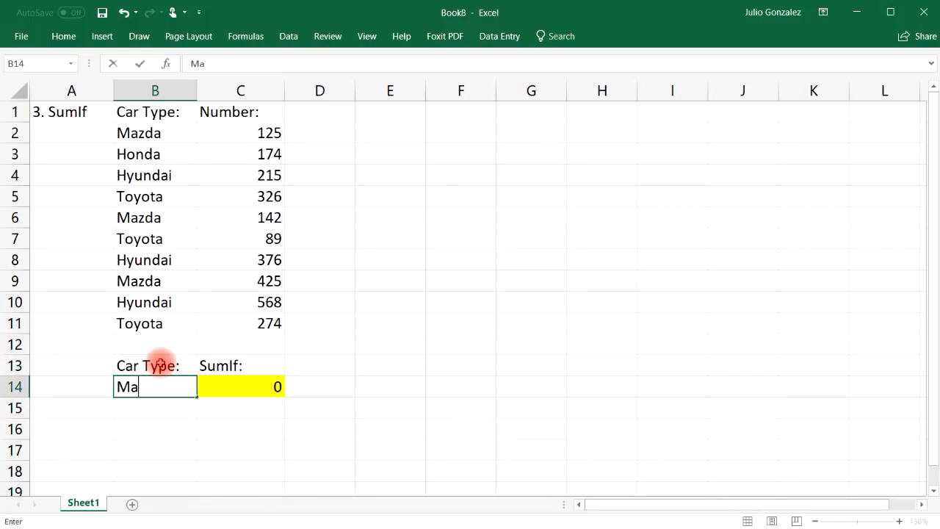
text(zda)
key(ctrl+Return)
key(Right)
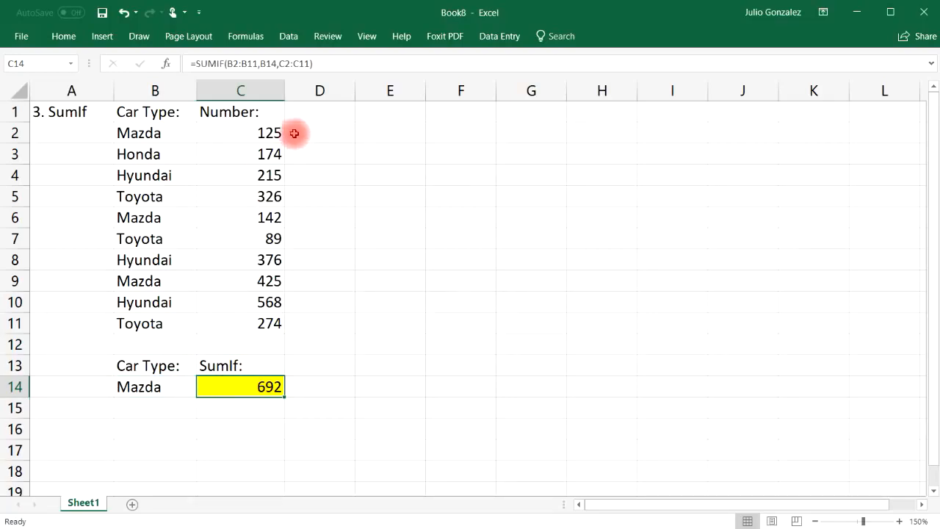
Verify 692 by selecting 125, 142 and 425 and a temporary SUM in C16, then clear it.
click(273, 135)
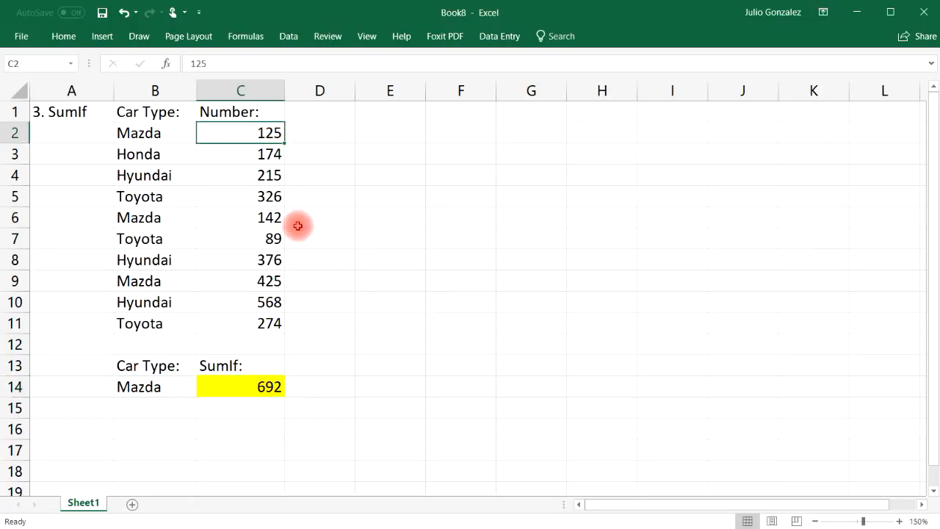
ctrl+click(269, 219)
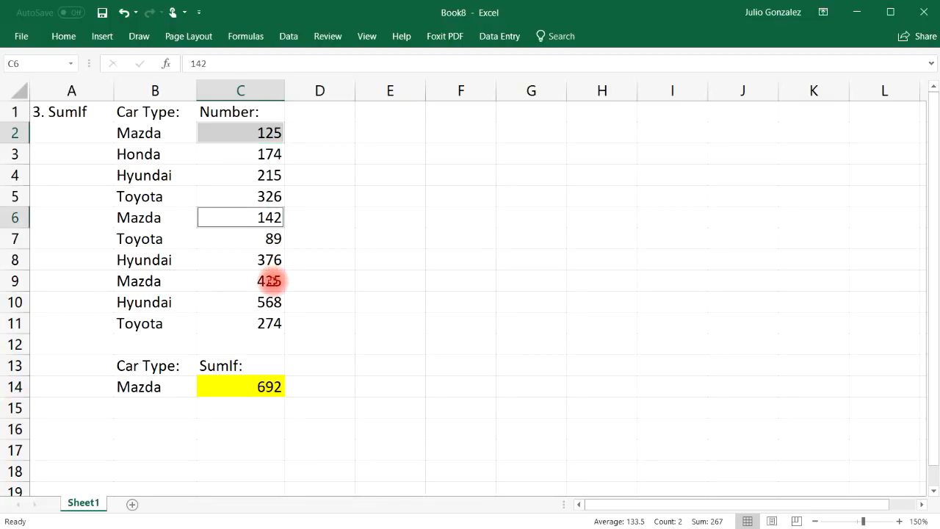
ctrl+click(270, 281)
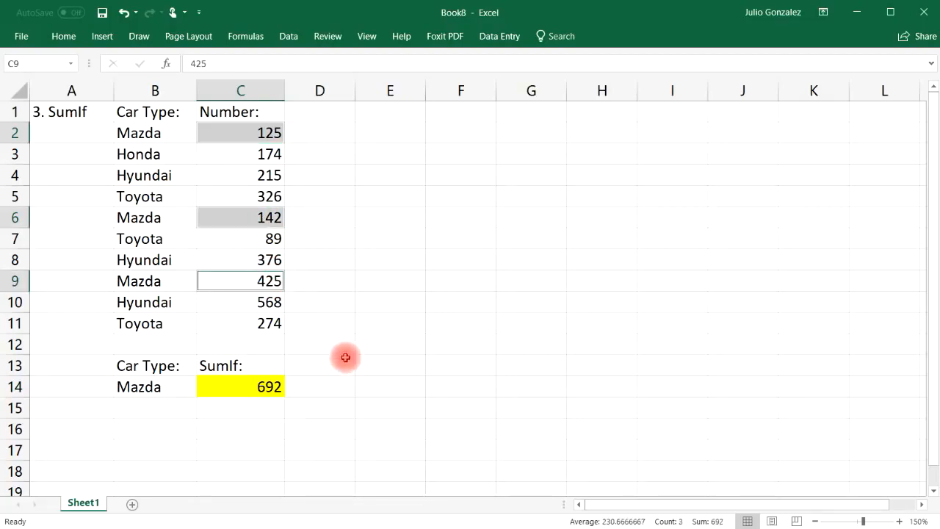
click(258, 432)
text(=sum(125,)
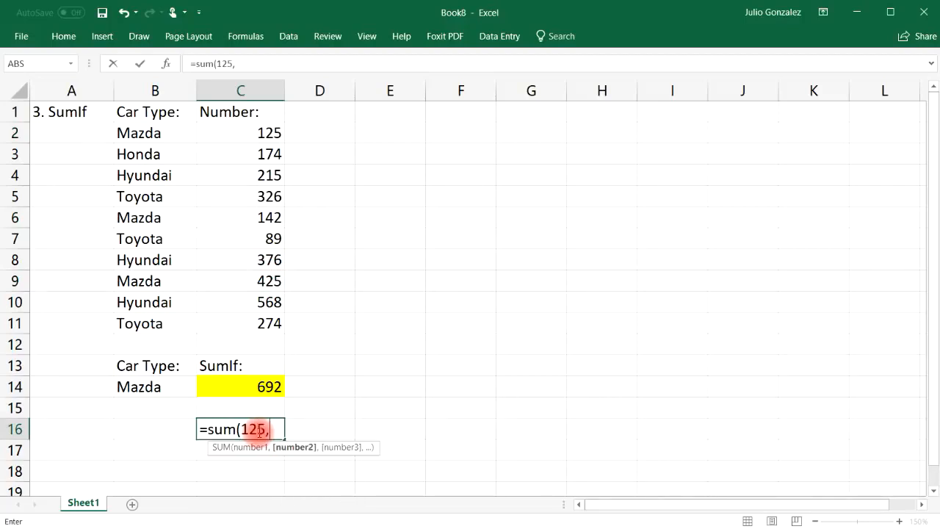
text(142,42)
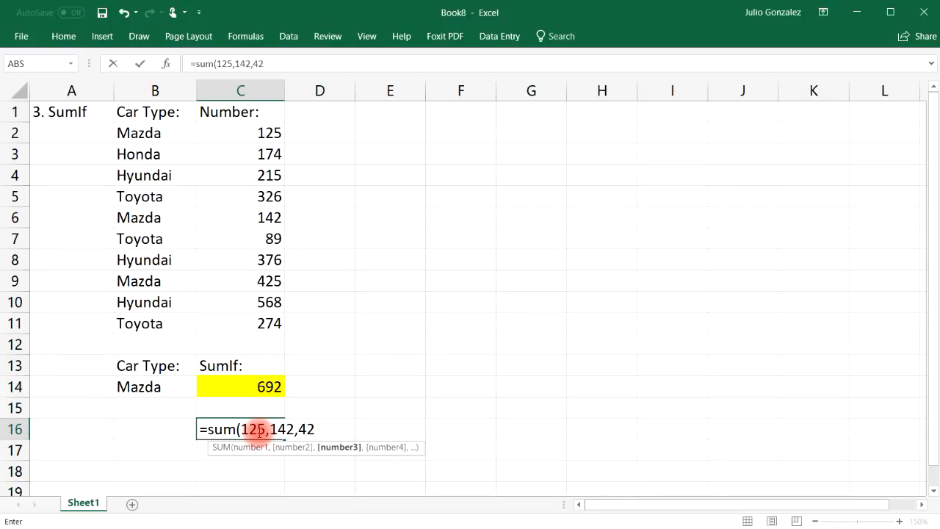
key(Return)
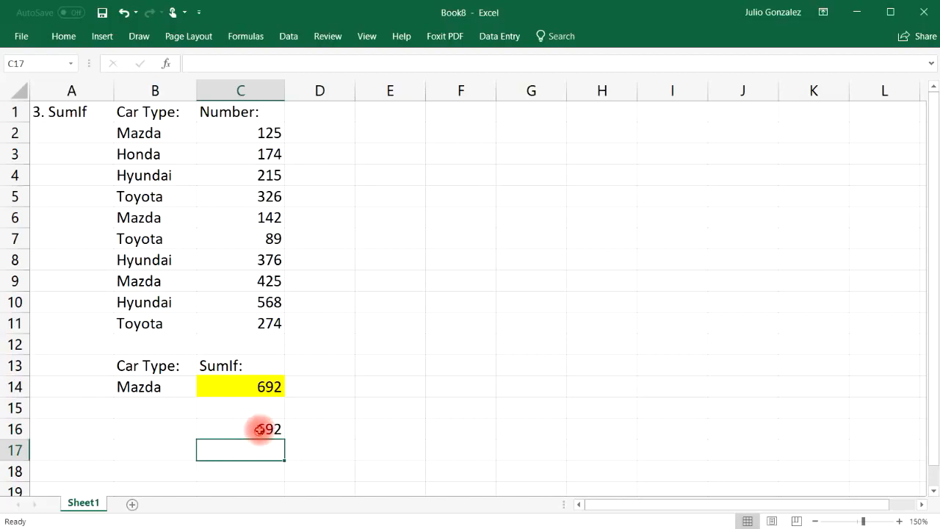
click(261, 430)
key(Delete)
click(141, 387)
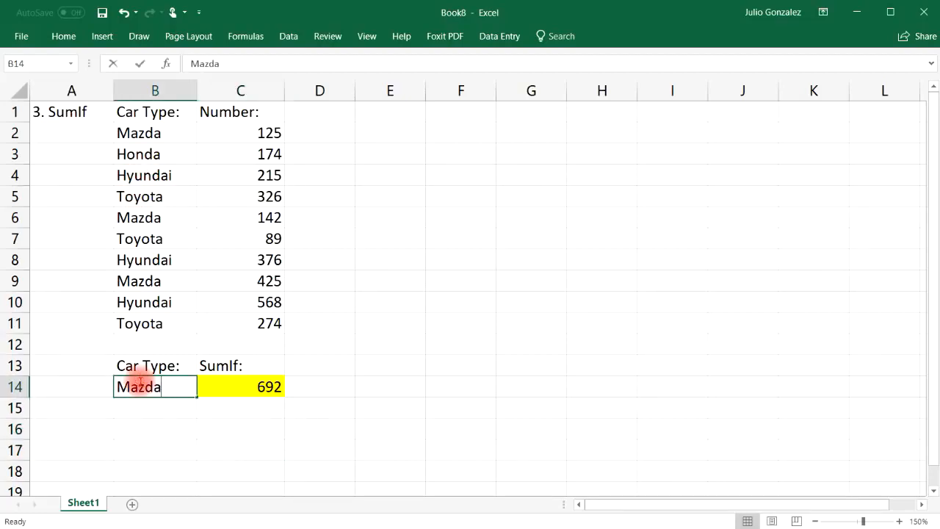
text(Hon)
key(Return)
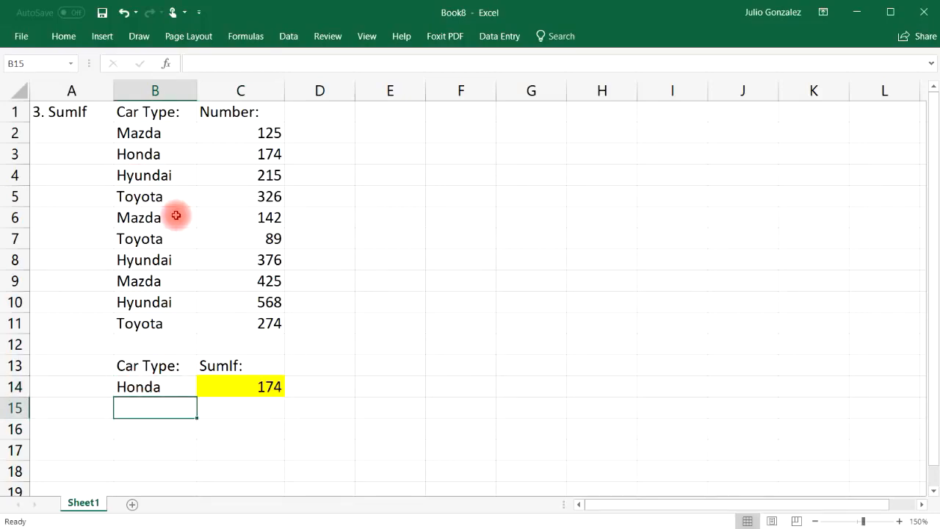
click(147, 151)
click(270, 154)
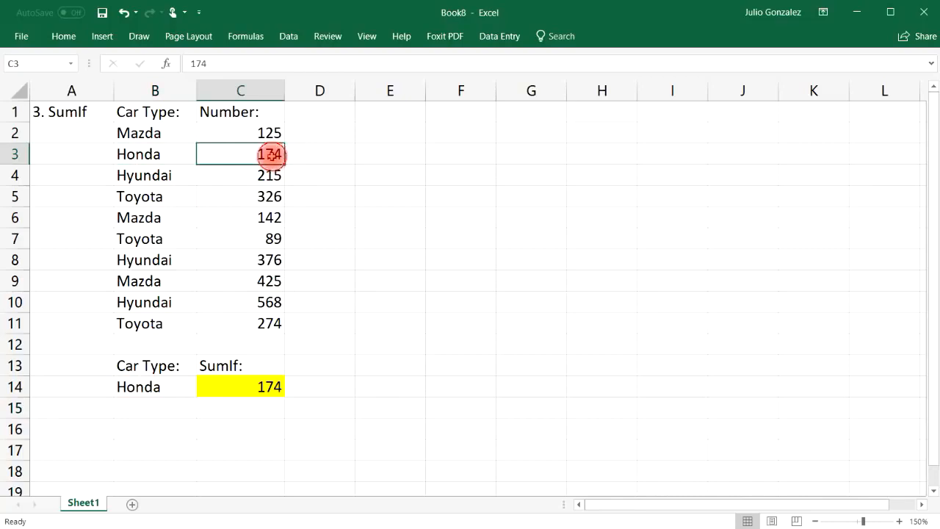
click(157, 387)
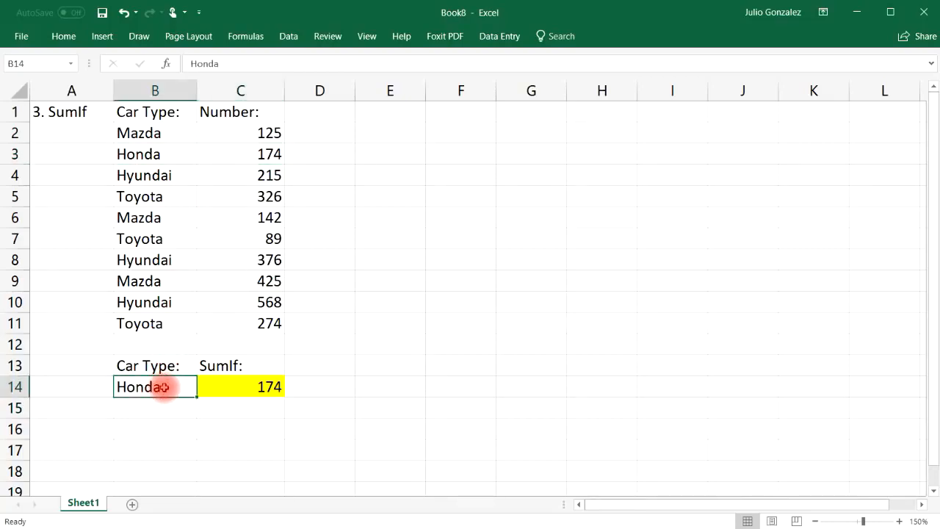
text(Toyota)
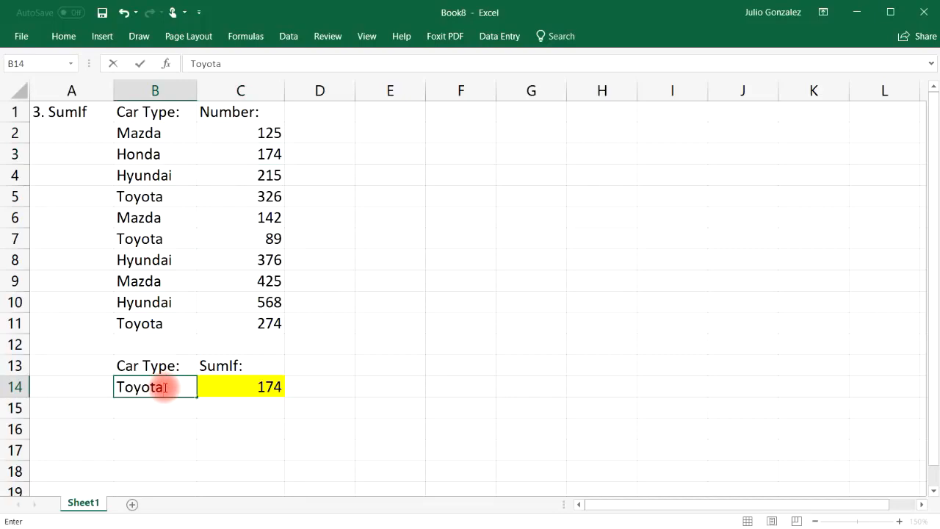
key(Return)
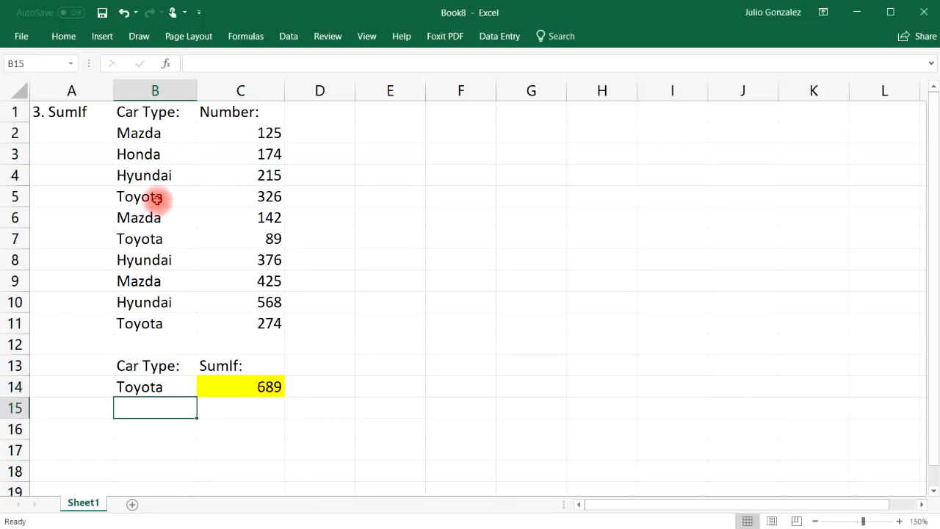
drag(158, 196, 242, 193)
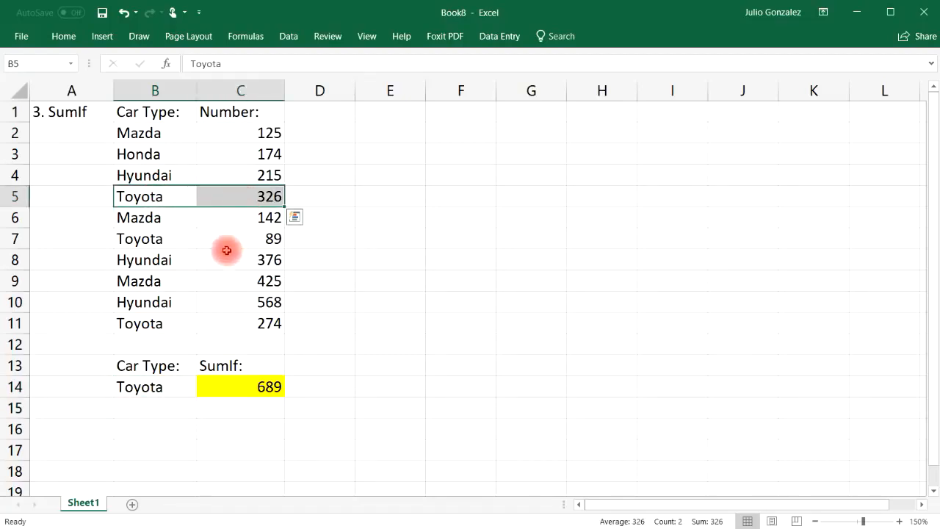
ctrl+click(136, 244)
drag(136, 244, 216, 244)
drag(157, 323, 221, 320)
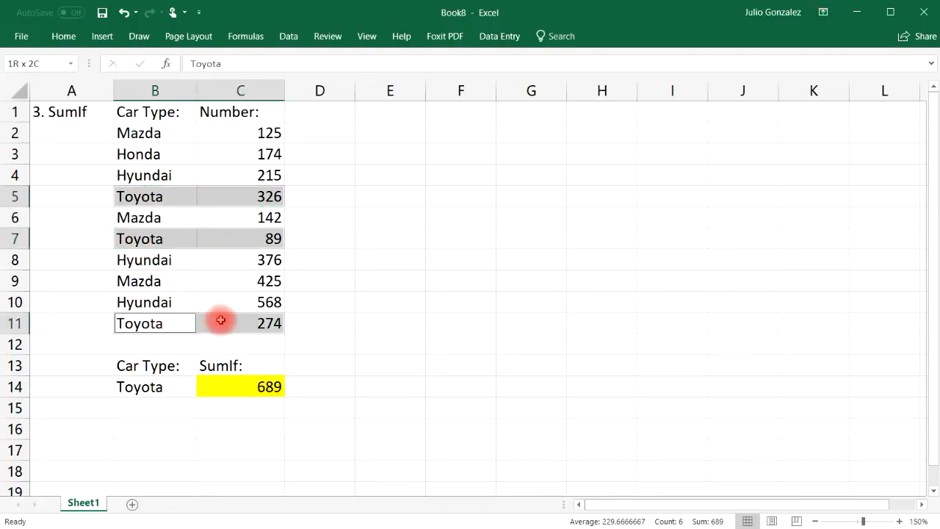
click(257, 426)
text(=326+)
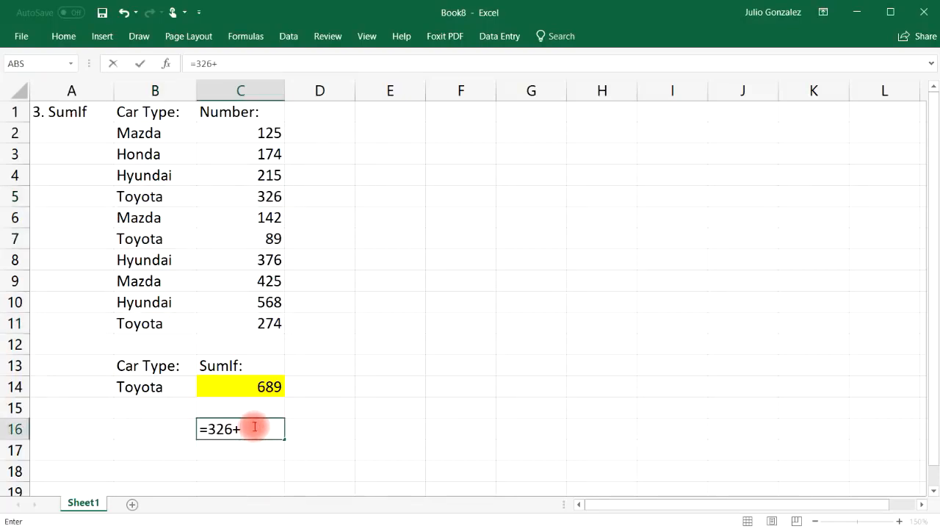
text(89+274)
key(Return)
click(253, 427)
key(Delete)
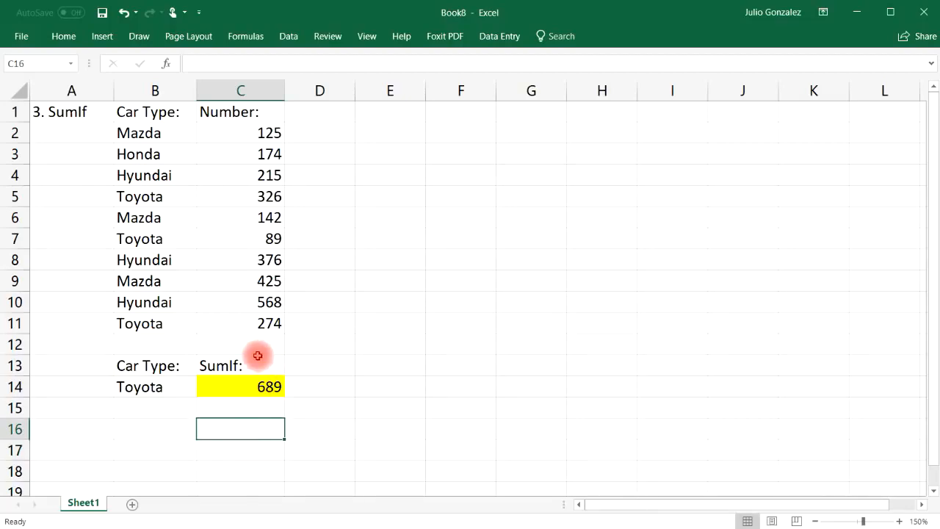
drag(168, 132, 152, 307)
click(152, 317)
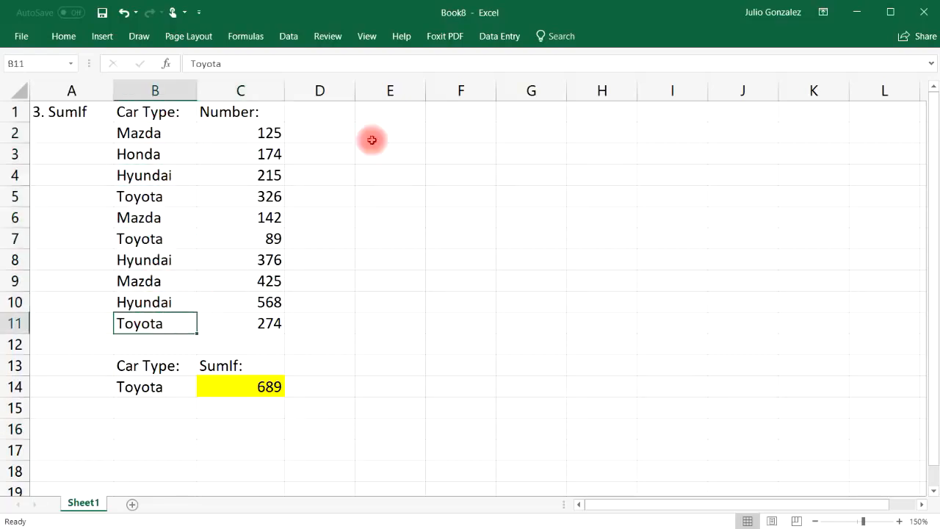
click(255, 132)
drag(256, 133, 260, 344)
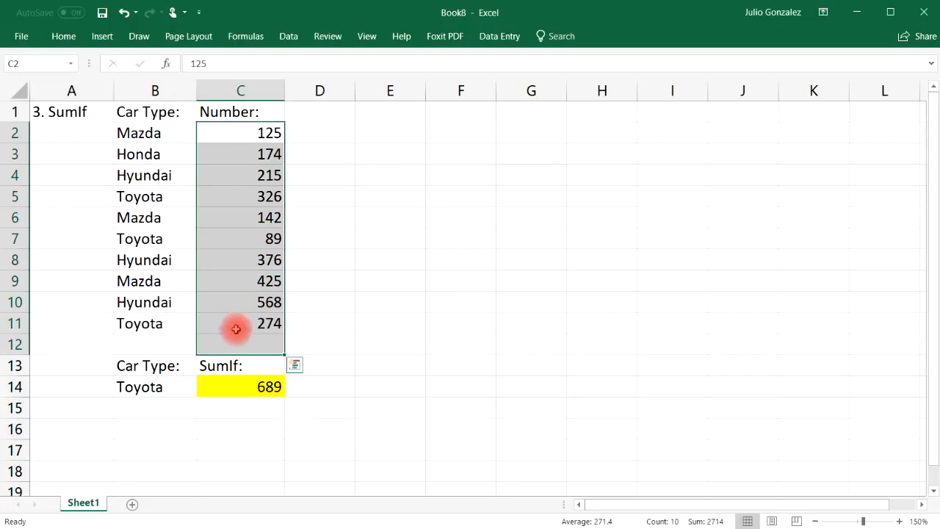
click(244, 407)
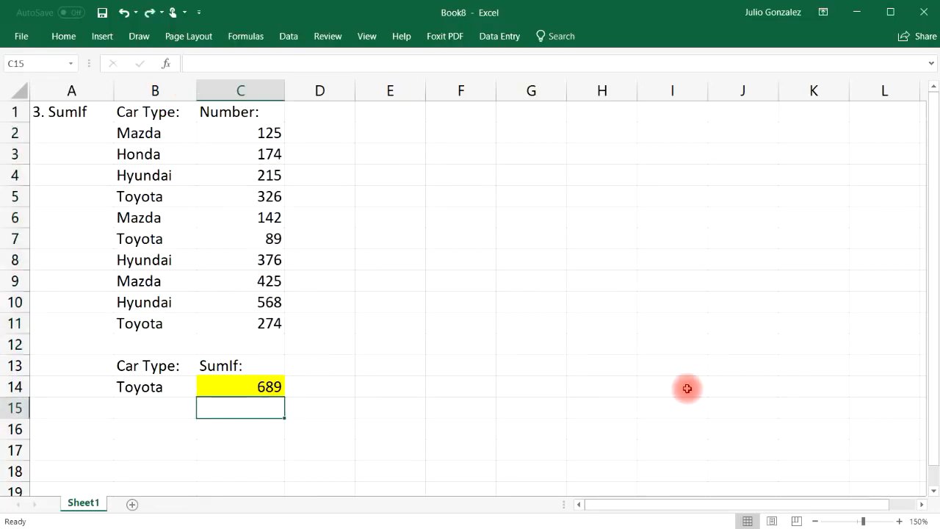
key(F10)
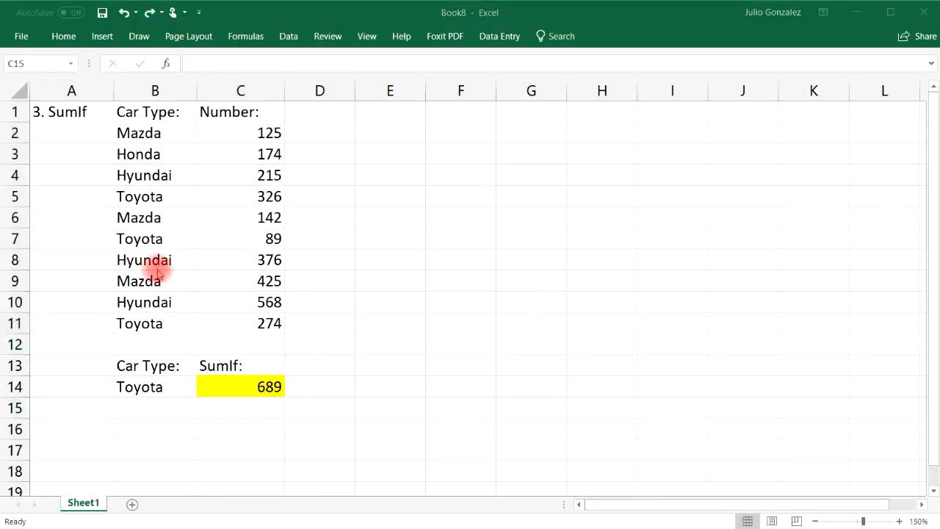
click(85, 112)
click(85, 112)
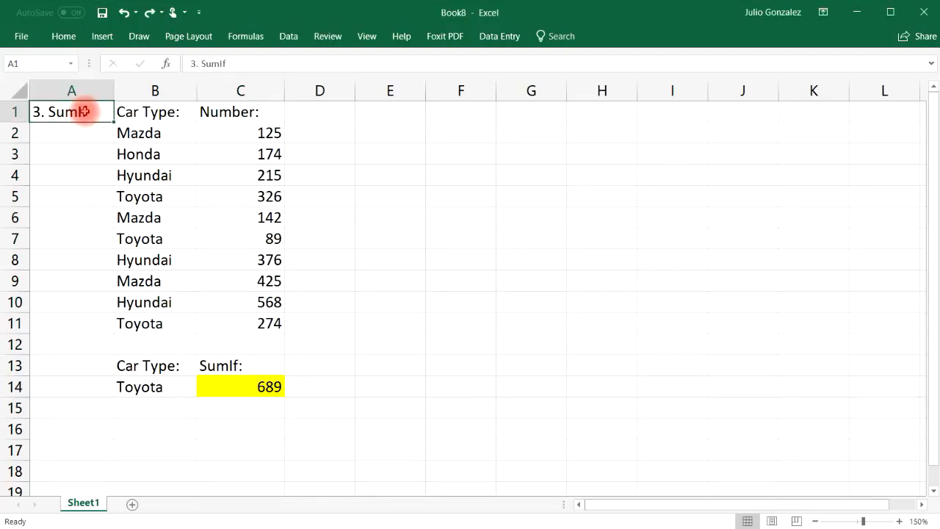
Retitle A1 as '4. Count' and add a 'Count:' label in C16.
text(4. Count)
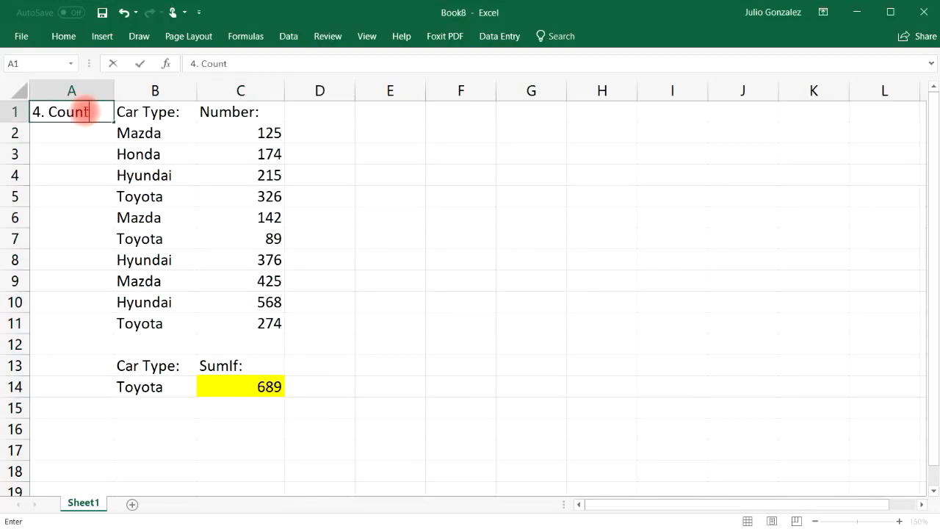
key(Return)
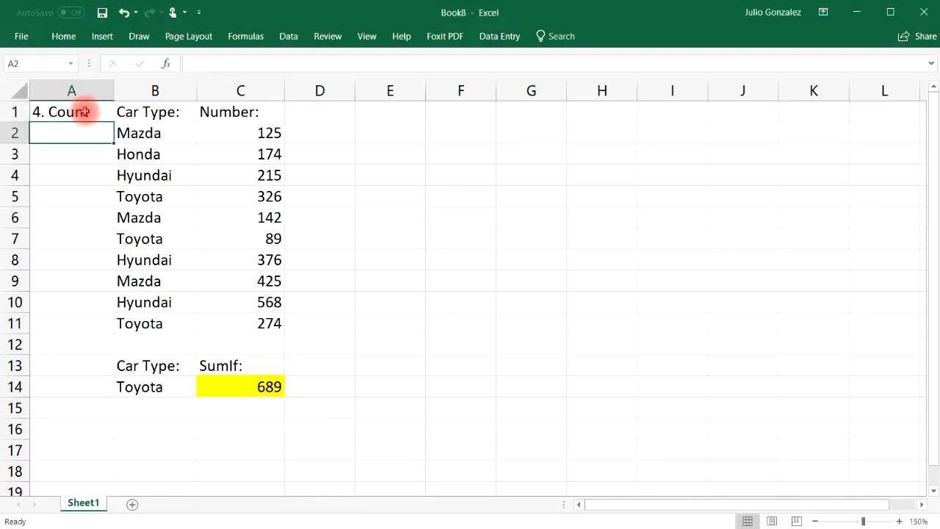
click(263, 428)
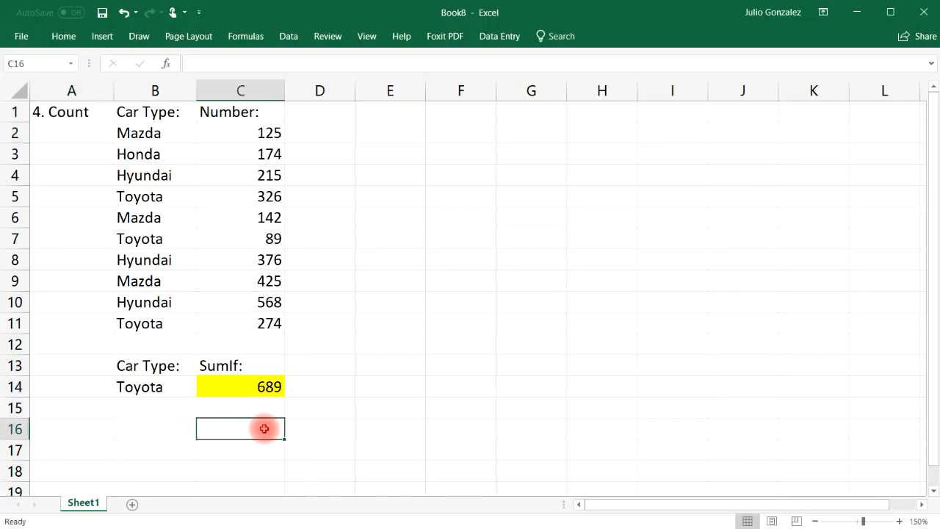
text(Count:)
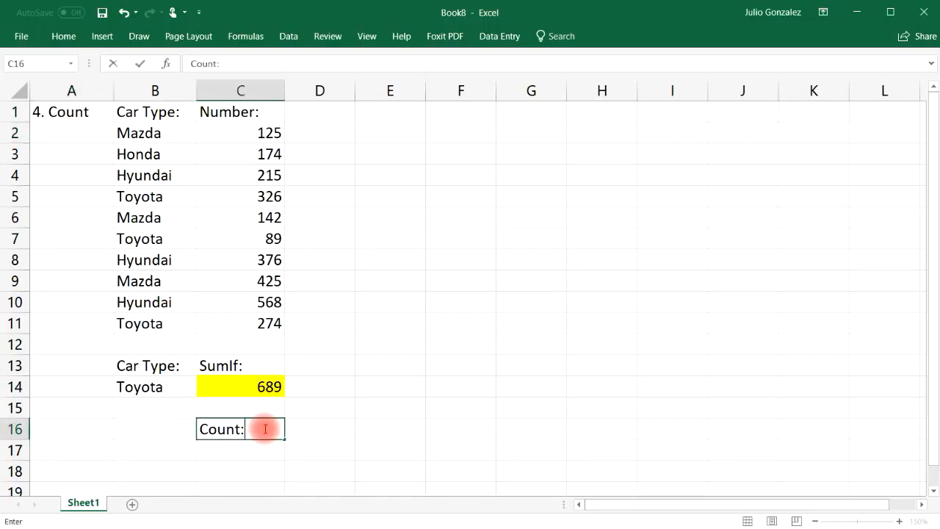
key(Return)
Enter =COUNT(C2:C11) in C17, counting 10 numeric cells.
text(=co)
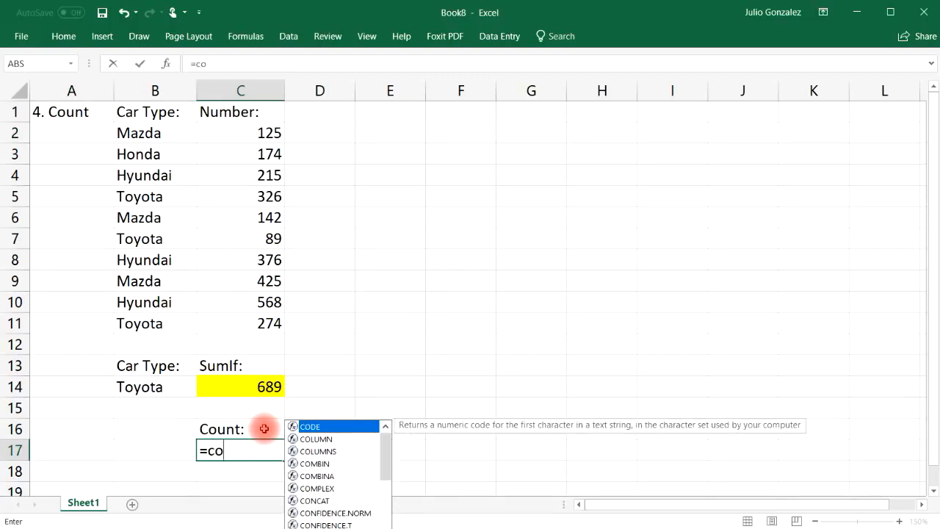
text(unt)
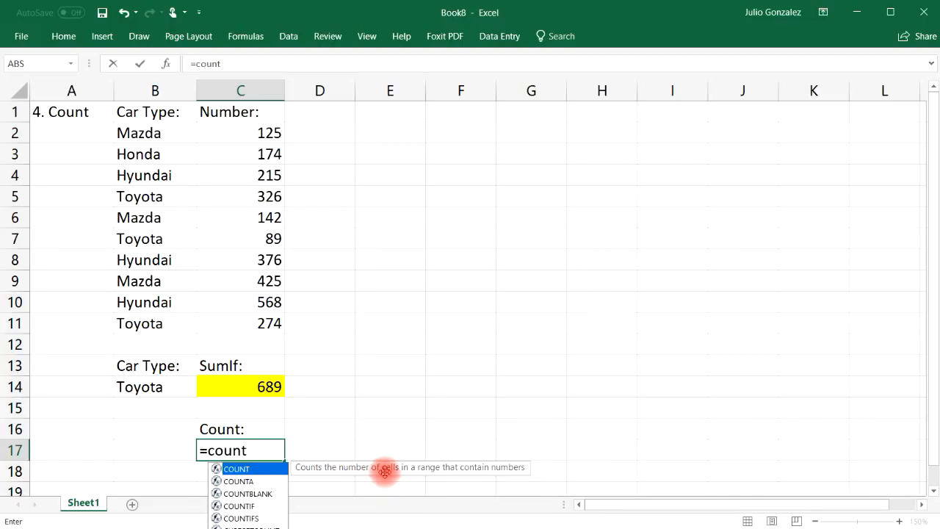
text(()
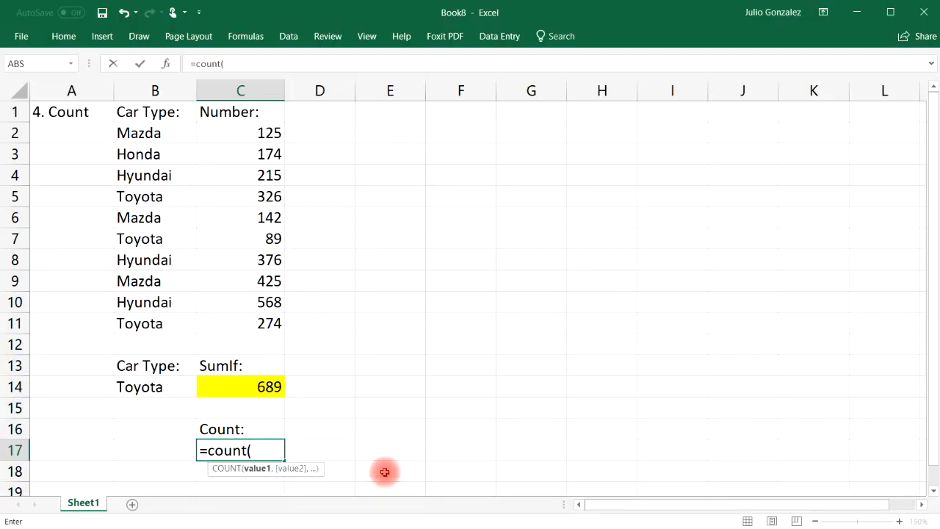
drag(266, 131, 270, 325)
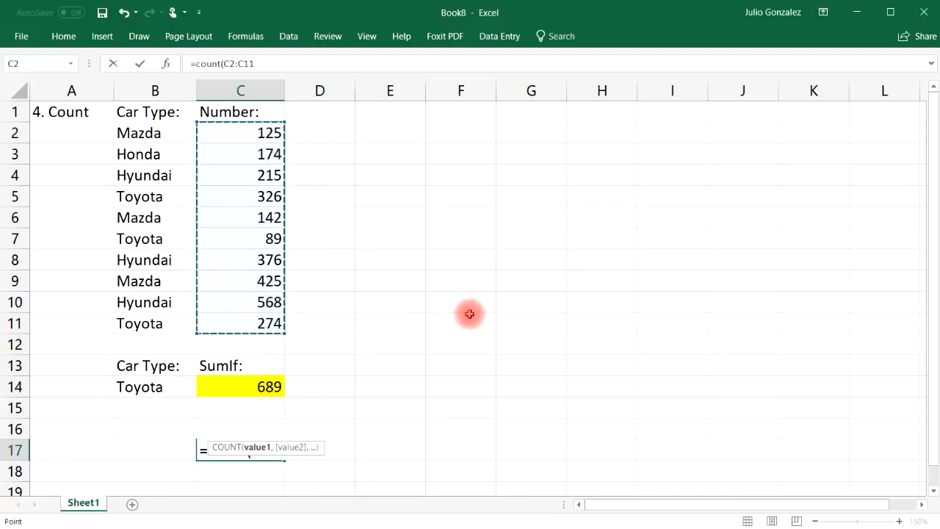
text())
key(Return)
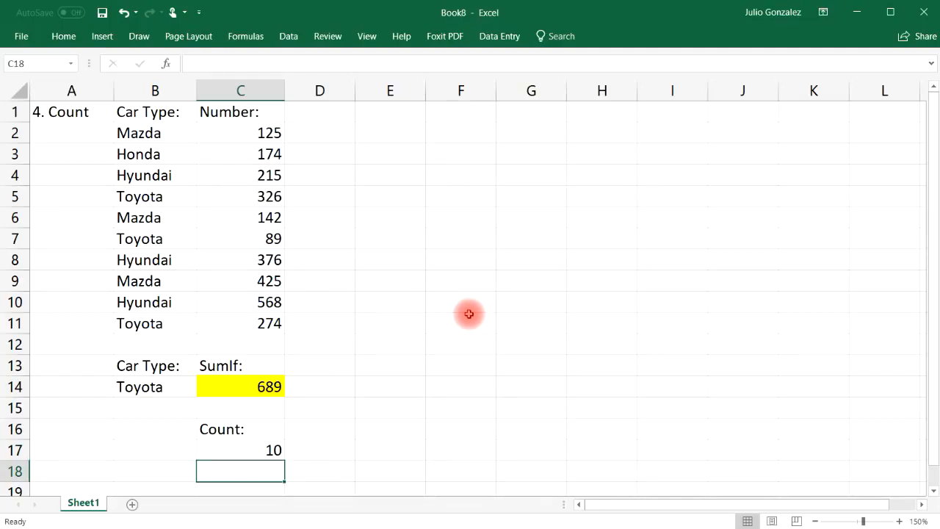
Select the ten Number cells one by one to confirm the count.
click(269, 132)
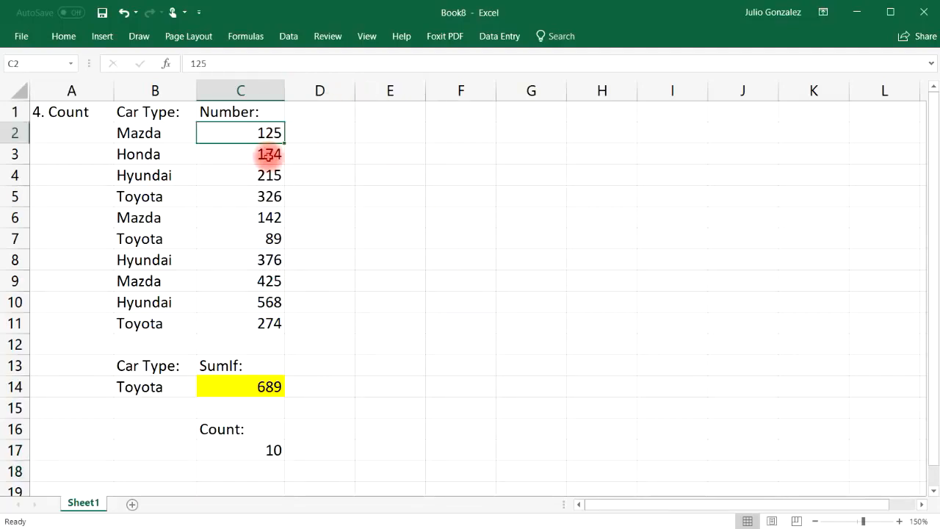
ctrl+click(269, 154)
ctrl+click(269, 175)
ctrl+click(269, 196)
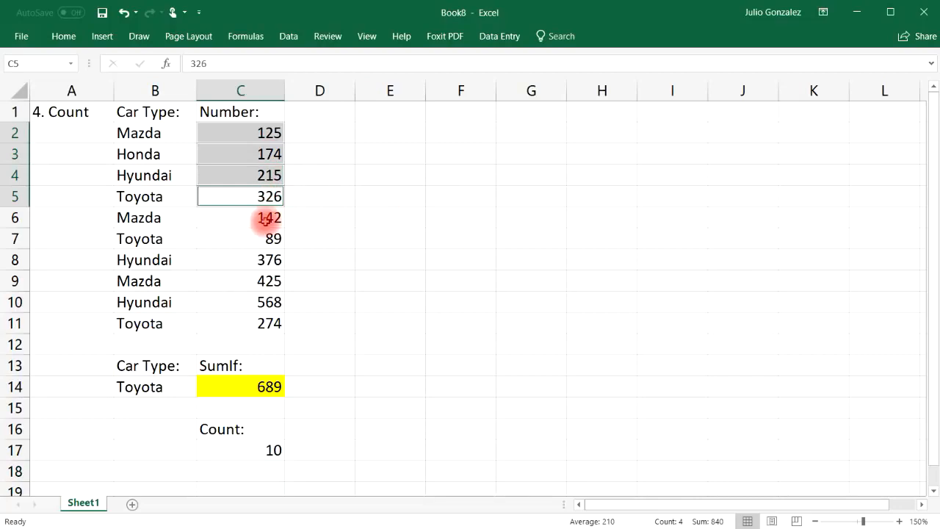
ctrl+click(266, 218)
ctrl+click(268, 239)
ctrl+click(264, 260)
ctrl+click(263, 281)
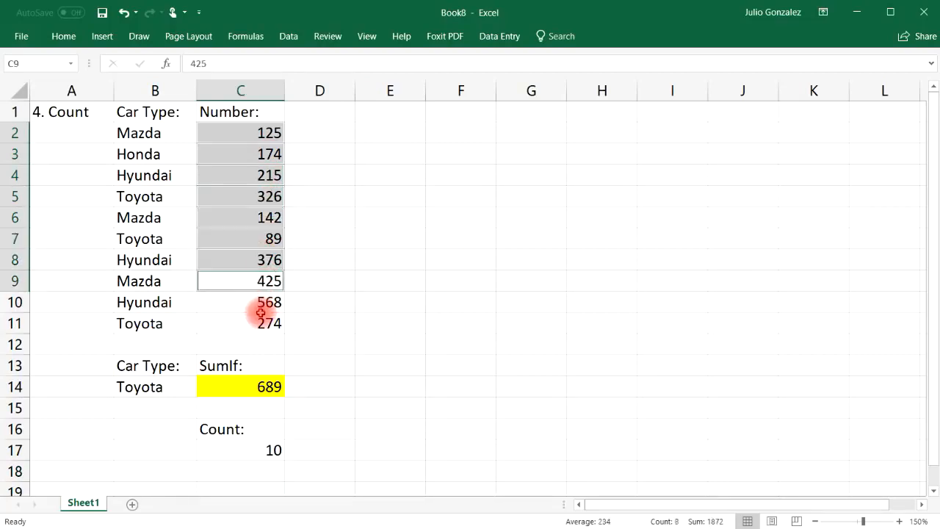
ctrl+click(260, 314)
ctrl+click(268, 302)
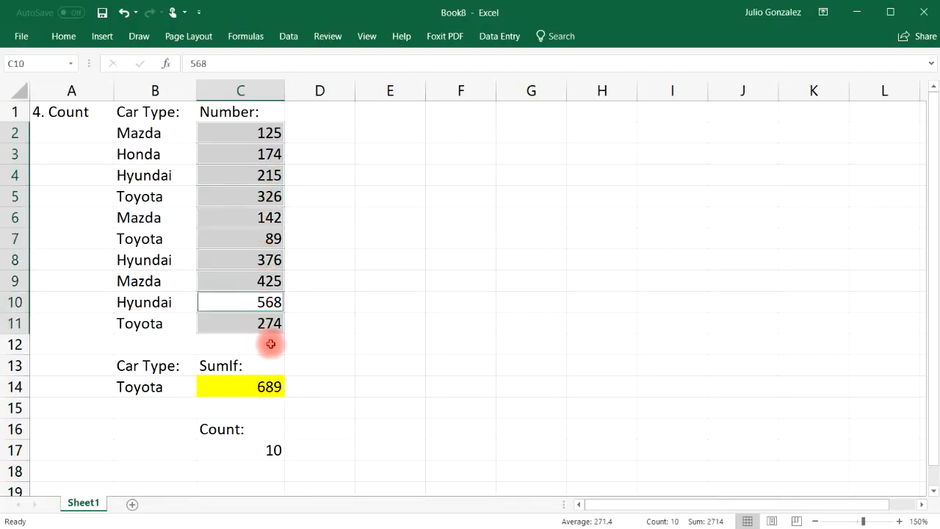
Re-enter the count as =COUNT(B2:B11), which returns 0 for the text car types.
click(262, 450)
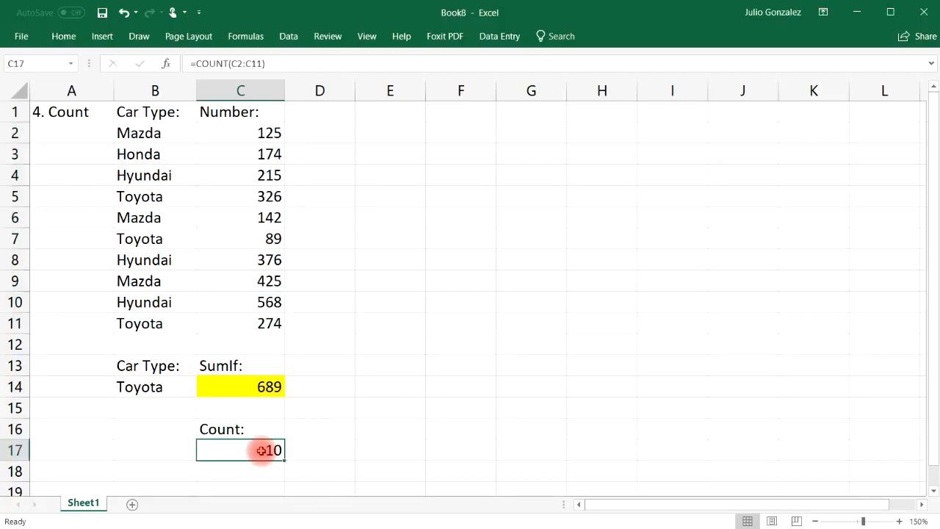
text(=count()
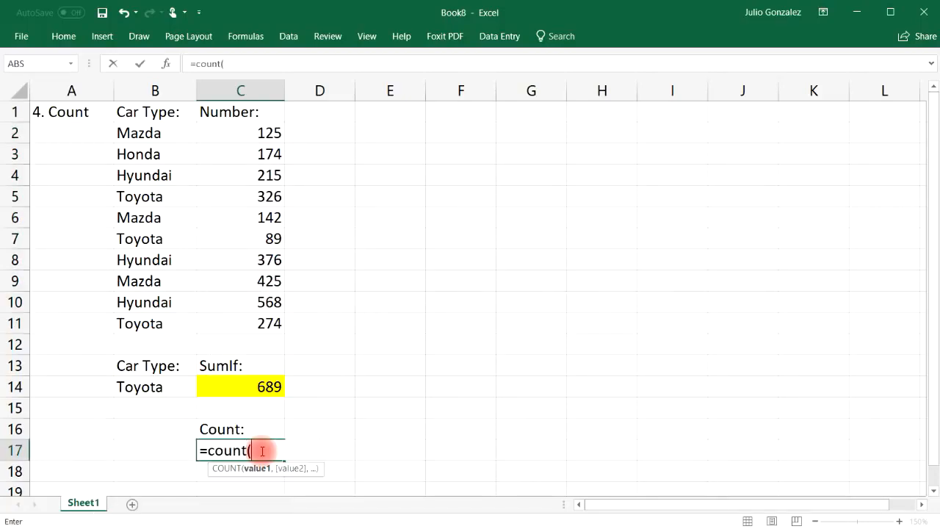
drag(147, 132, 130, 321)
text())
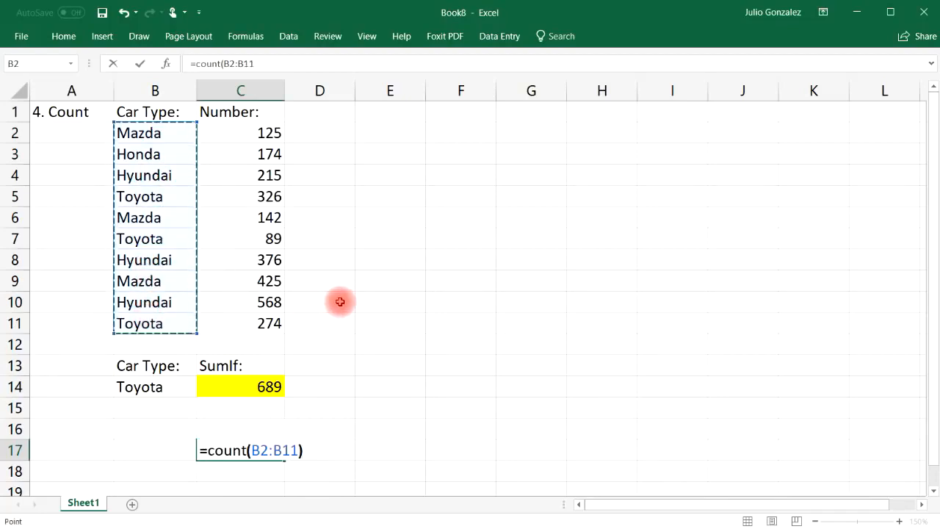
key(Return)
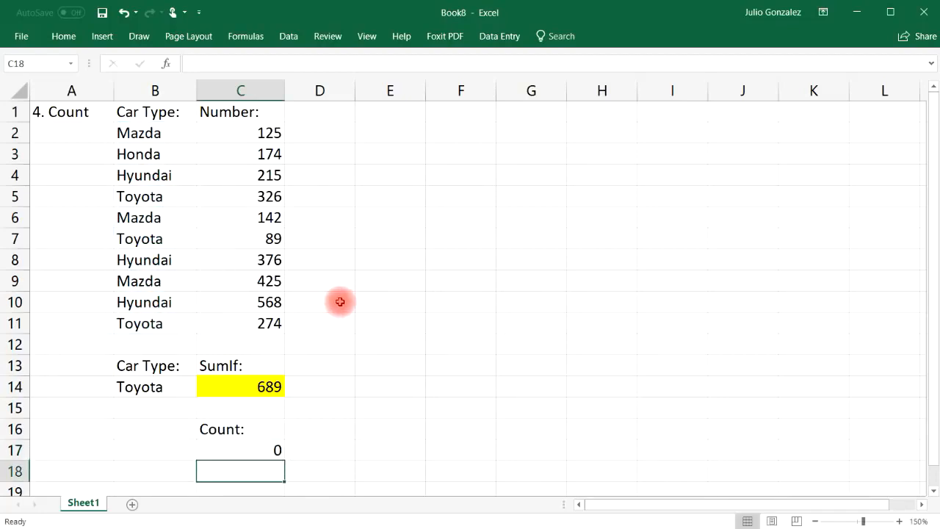
Clear the Count: label and COUNT result below the table.
click(316, 428)
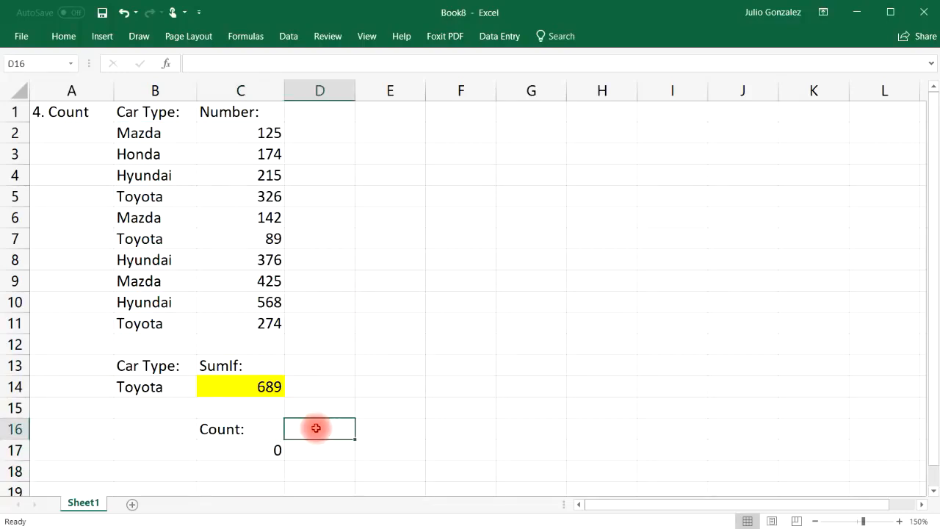
click(260, 428)
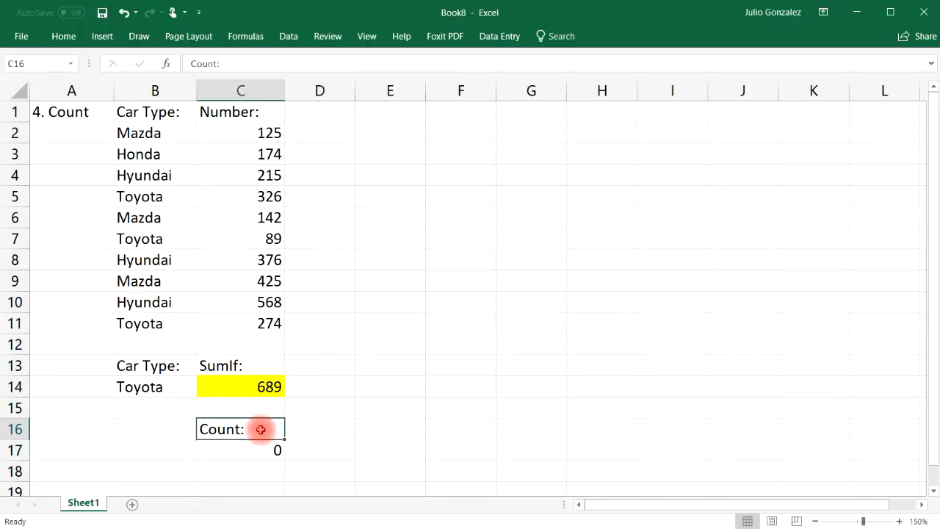
key(Delete)
click(252, 445)
key(Delete)
Change the A1 section title from '4. Count' to '5. Counta'.
click(82, 112)
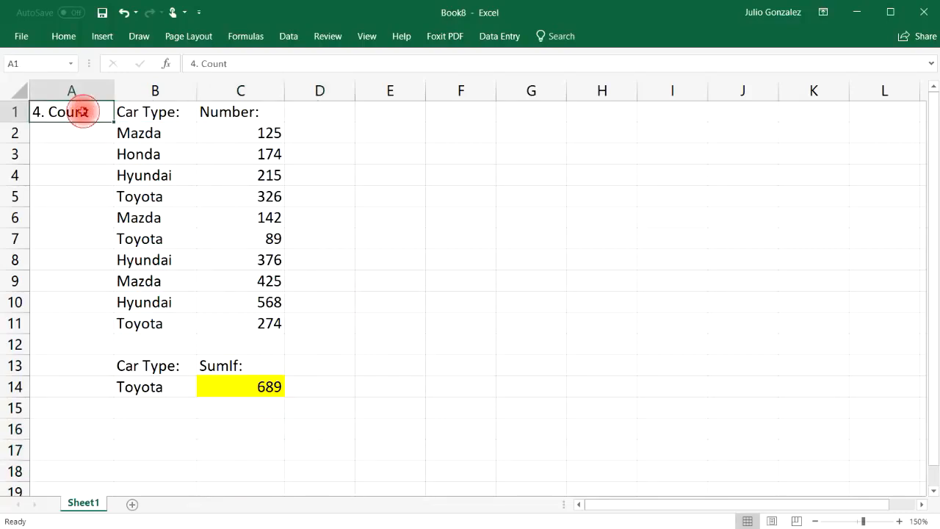
key(Delete)
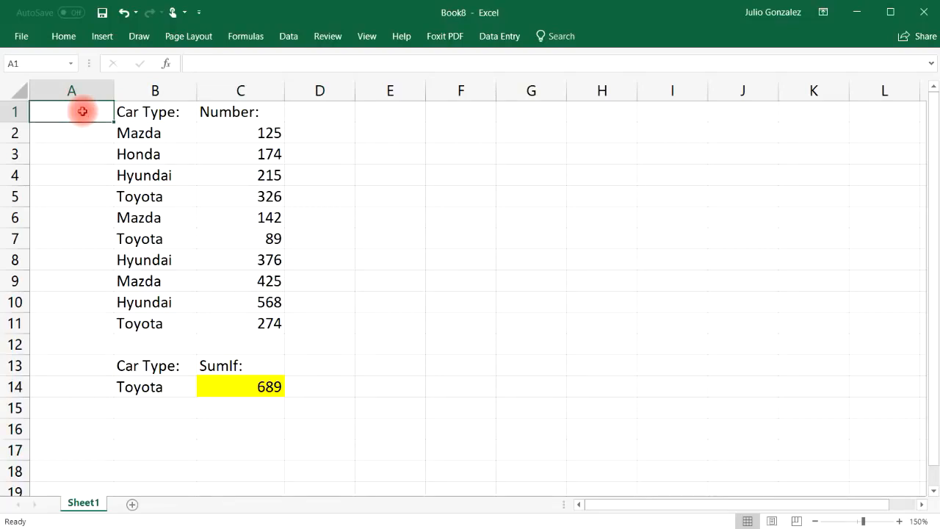
text(5.  Counta)
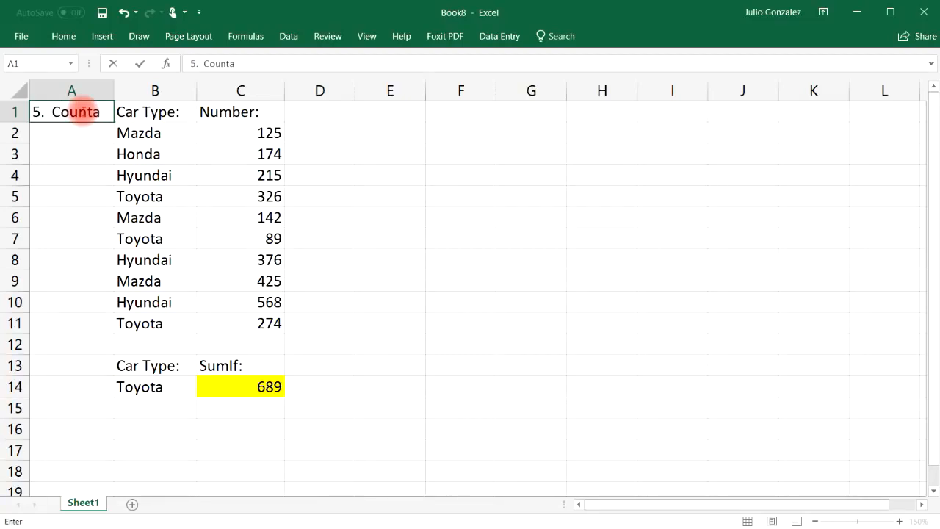
key(Return)
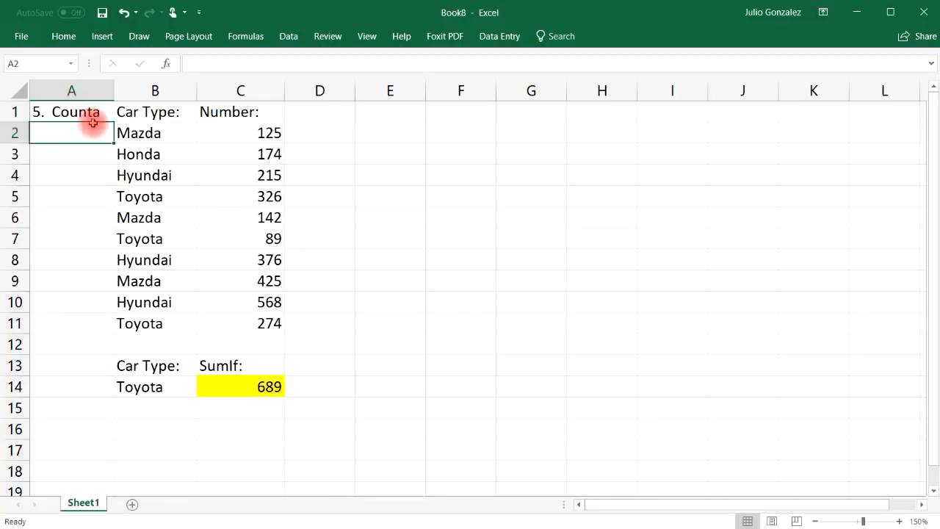
Label C16 'Counta' and enter =COUNTA(B2:B11) in C17 to count the car types.
click(239, 429)
text(Counta)
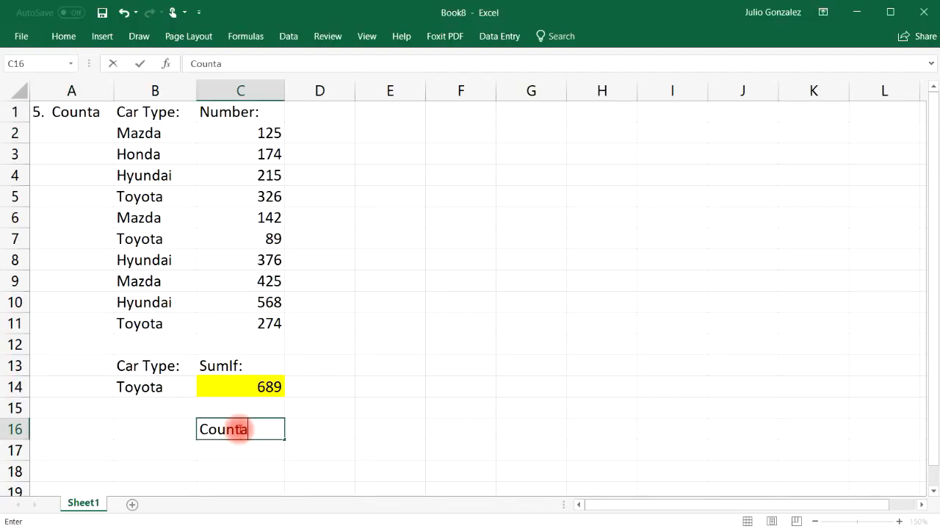
key(Return)
text(=counta)
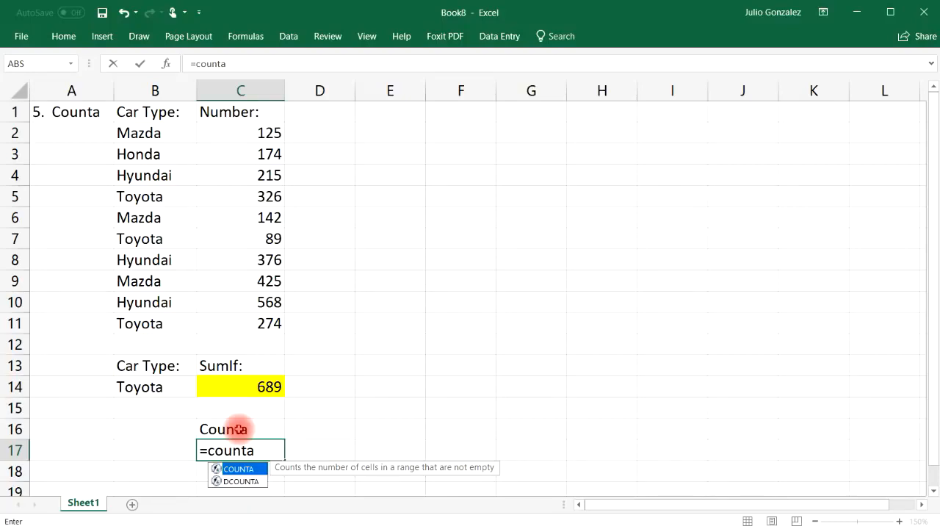
text(()
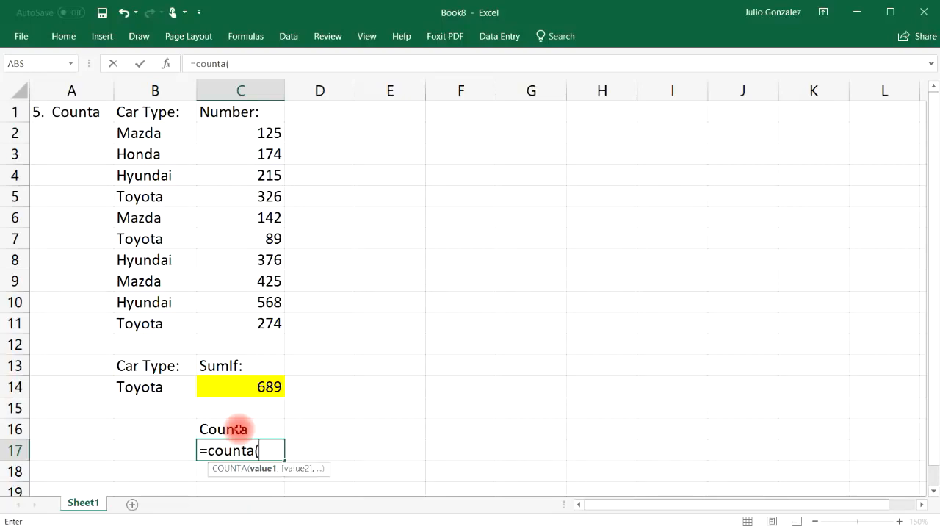
drag(157, 132, 155, 323)
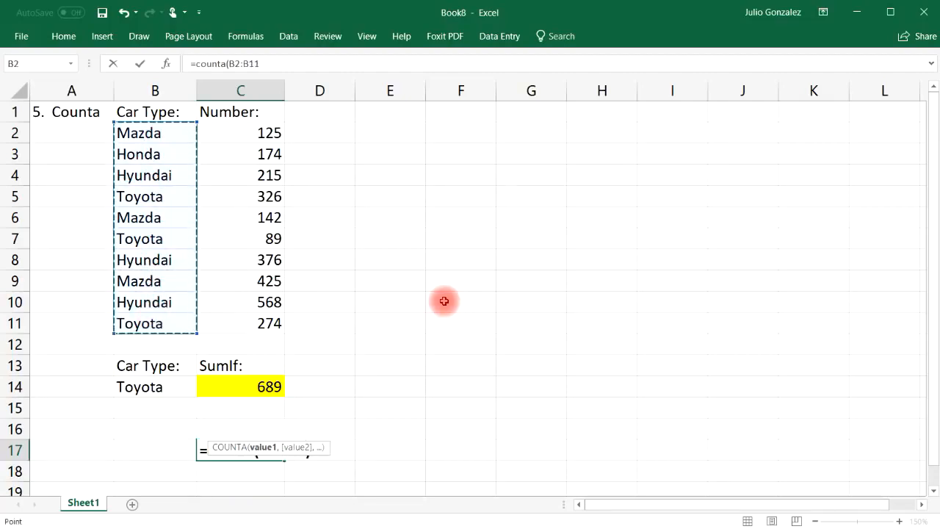
key(Return)
Fill E2:E7 with a sample list: Mazda, 25, Toyota, 37 and two names.
click(381, 130)
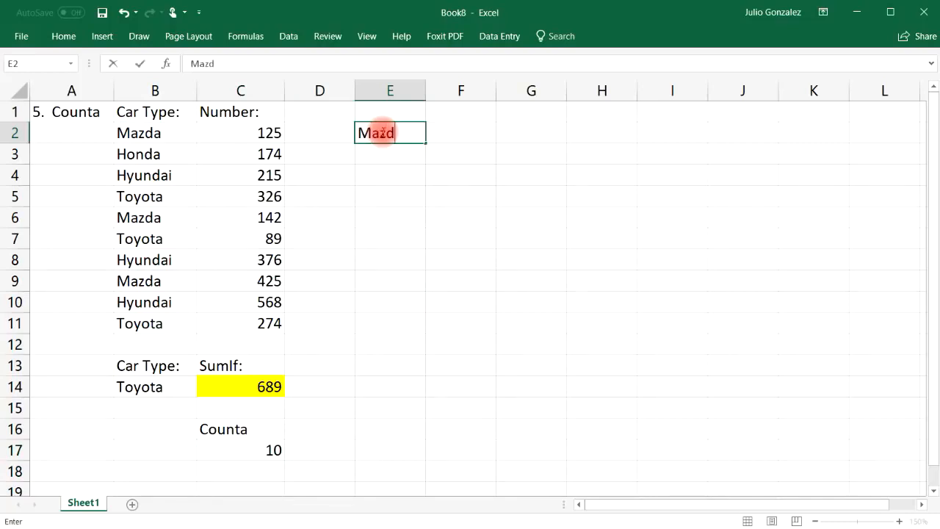
text(a)
key(Return)
text(2)
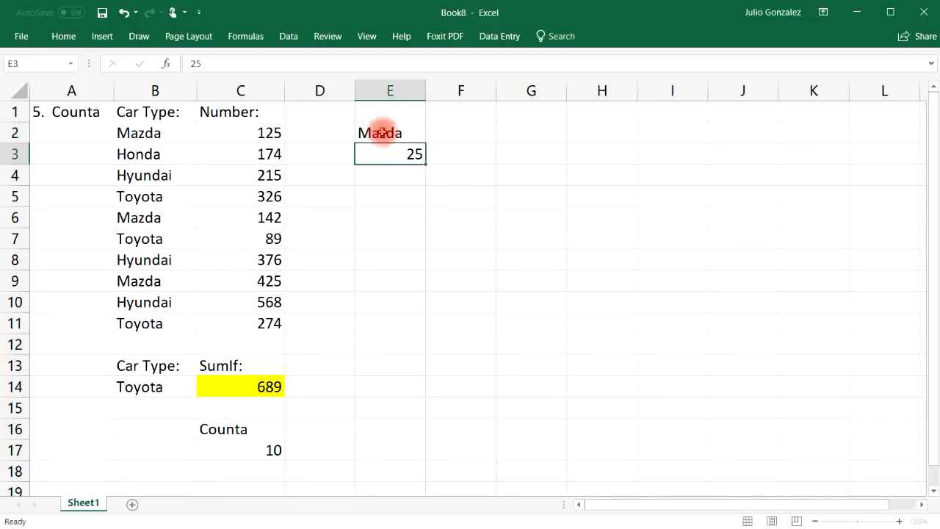
text(5)
key(Return)
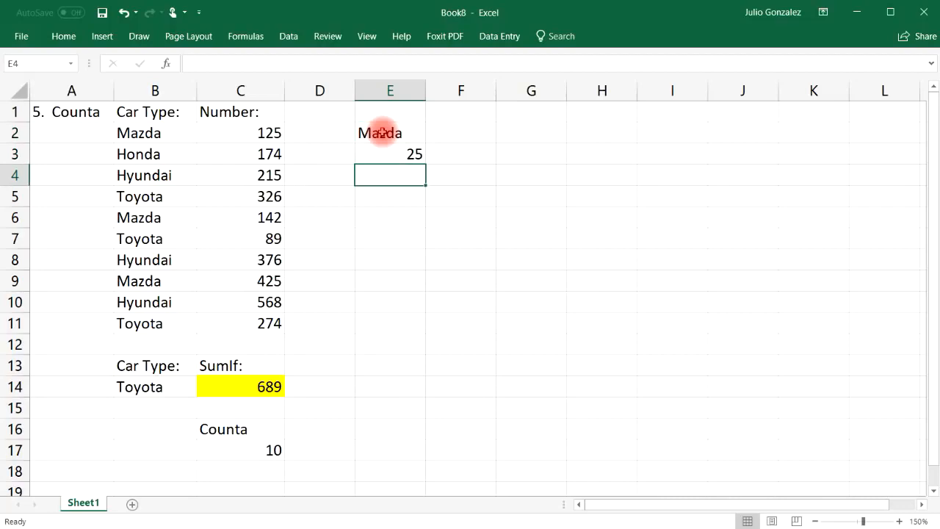
text(Toyota)
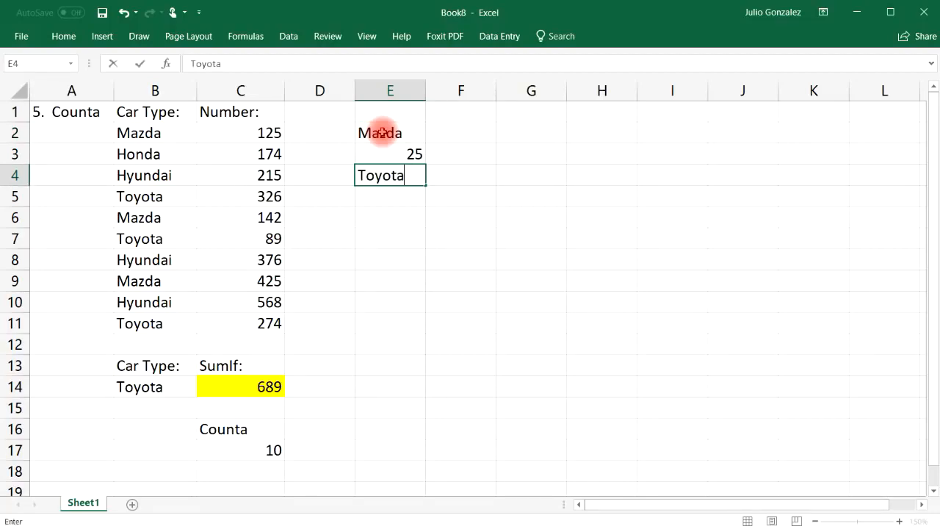
key(Return)
text(37)
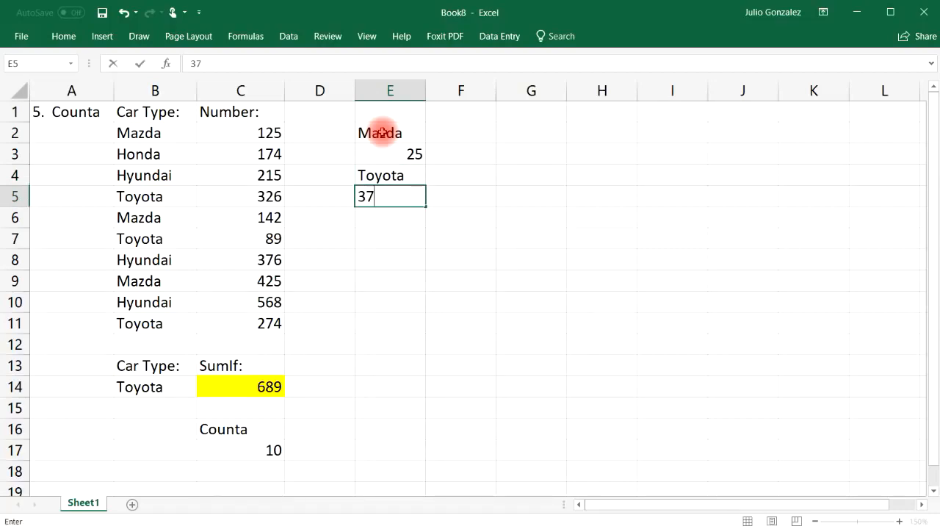
key(Return)
text(Jim)
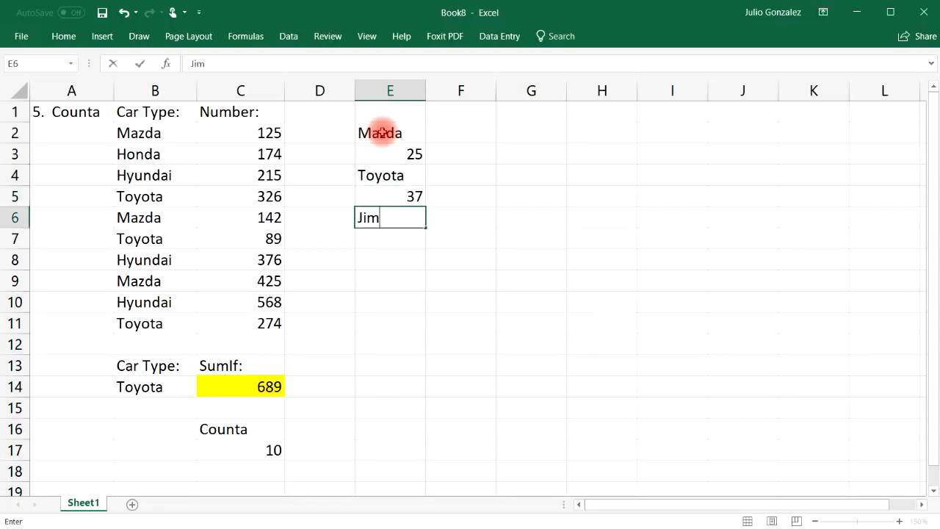
key(Return)
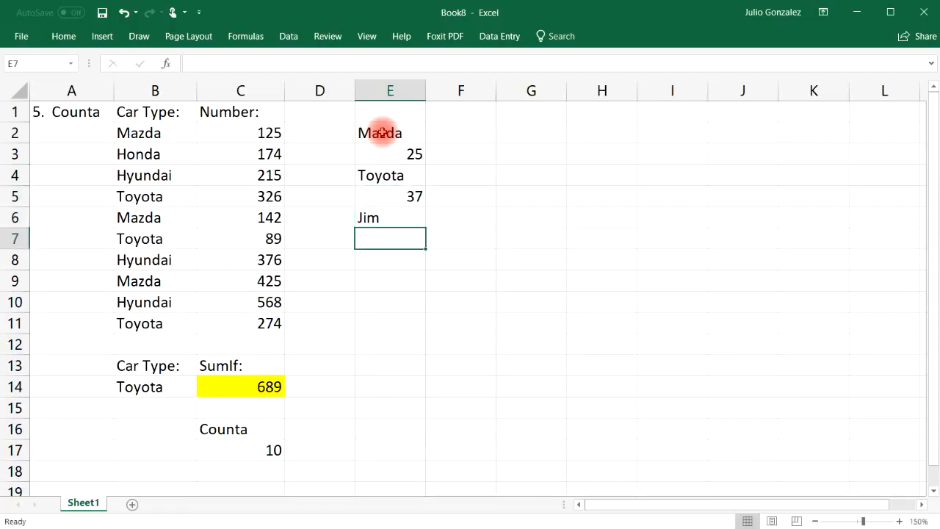
text(Karla-12)
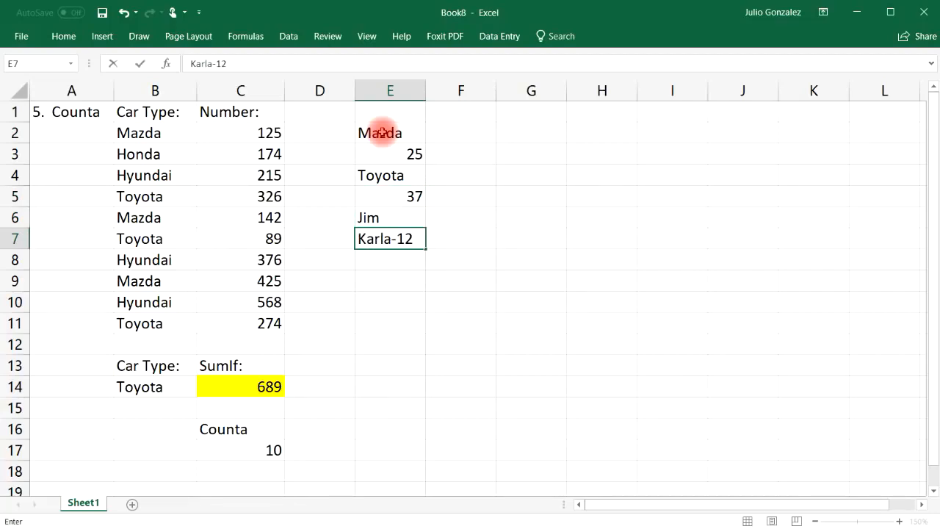
key(Return)
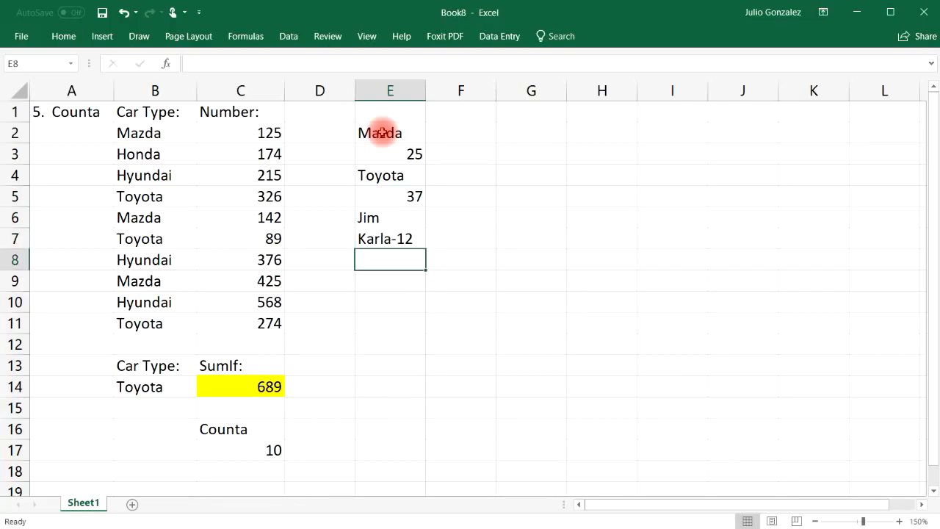
Enter =COUNT(E2:E7) in E9, returning 2 for the numeric entries 25 and 37.
drag(382, 132, 393, 241)
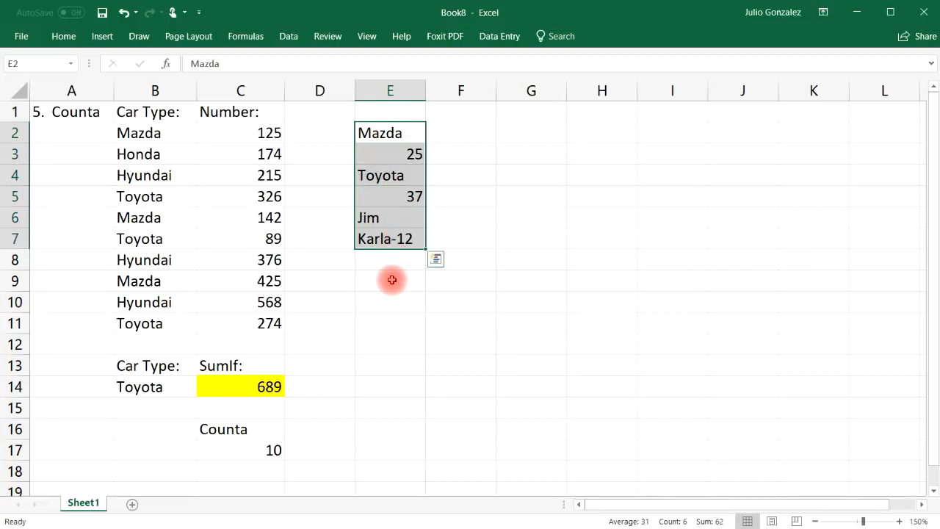
click(391, 279)
text(=count)
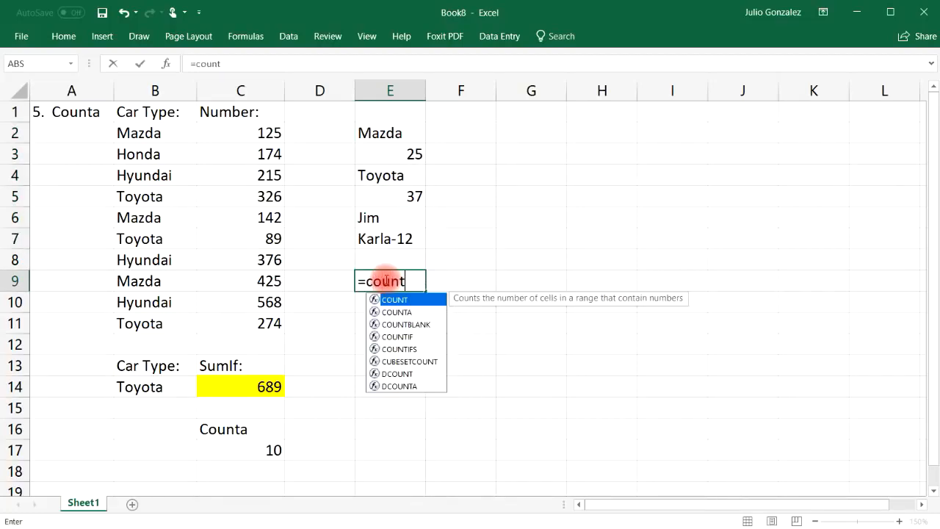
text(()
drag(411, 132, 400, 238)
text())
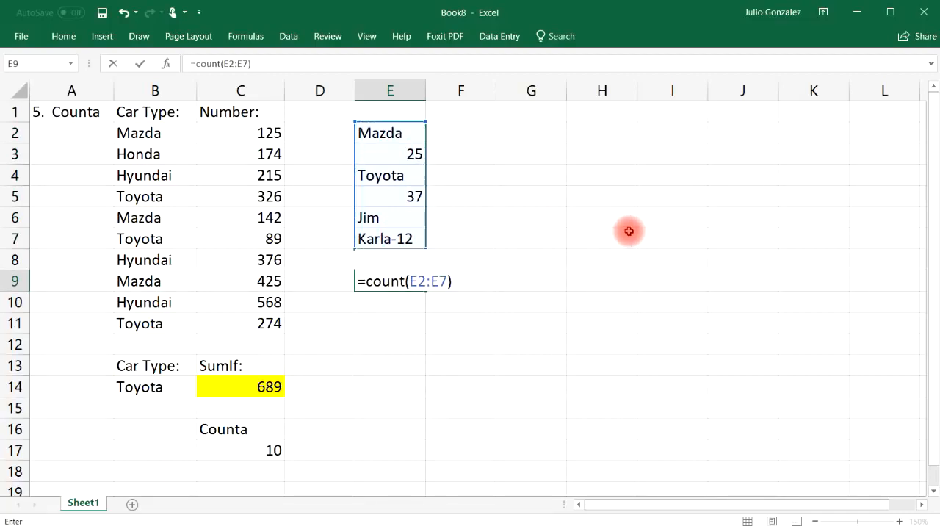
key(Return)
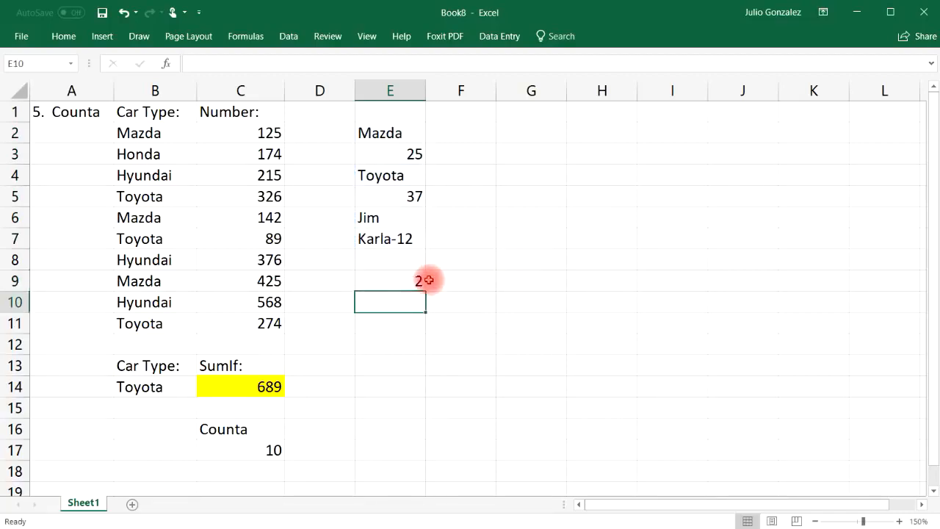
click(415, 155)
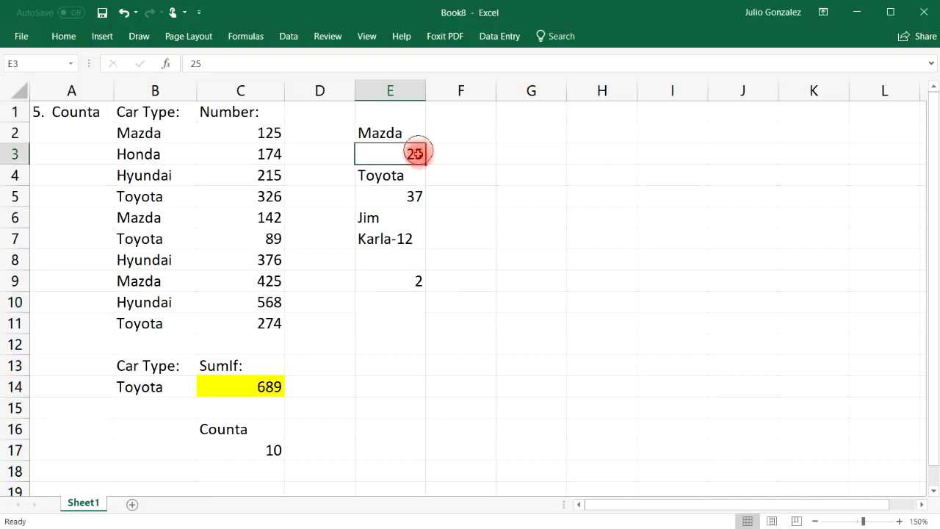
click(415, 194)
click(406, 237)
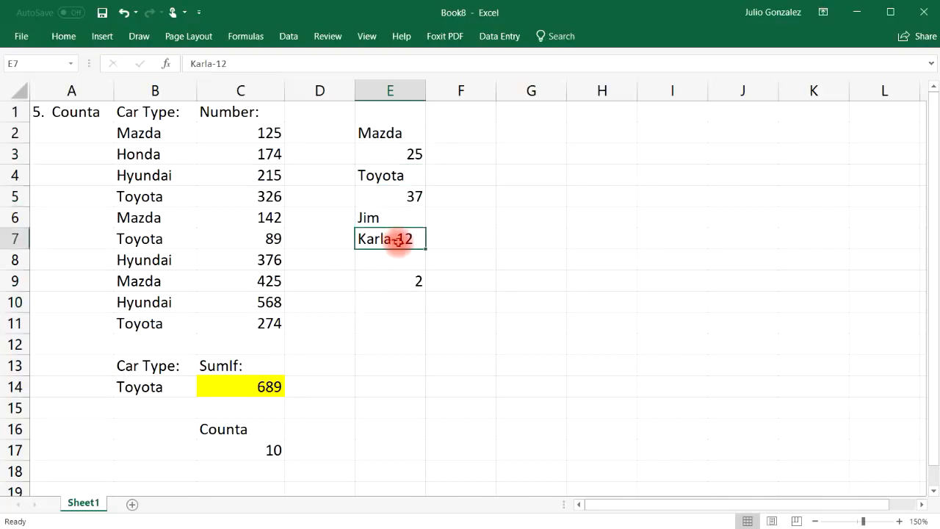
Enter =COUNTA(E2:E7) in E9, returning 6, and review each list entry.
click(405, 284)
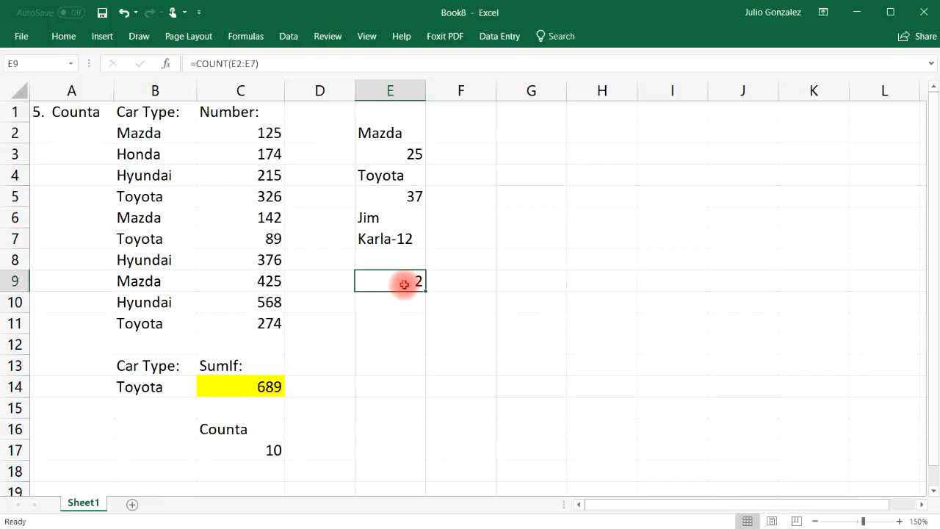
text(=counta)
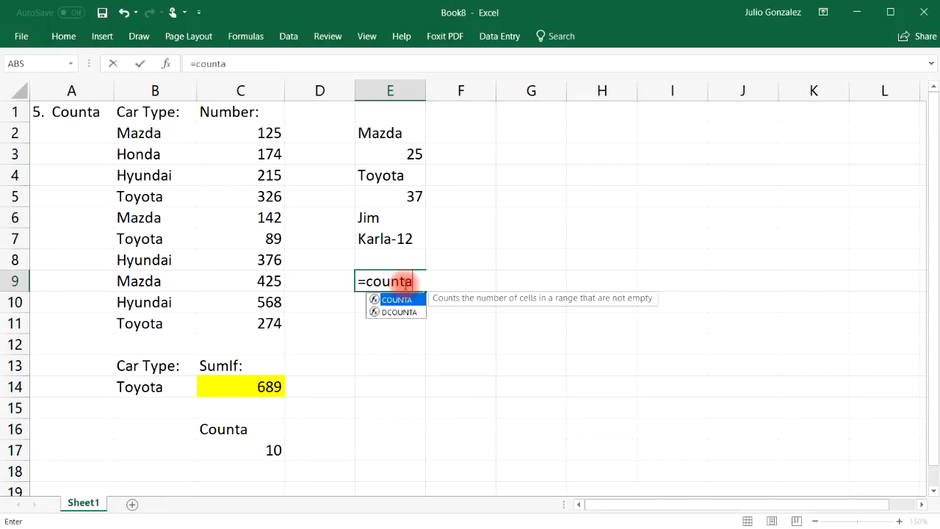
text(()
drag(411, 133, 398, 238)
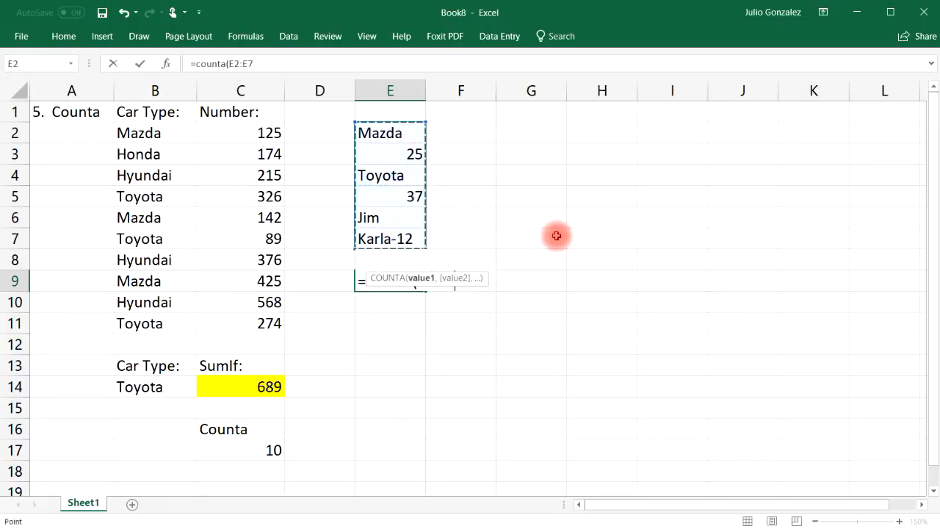
text())
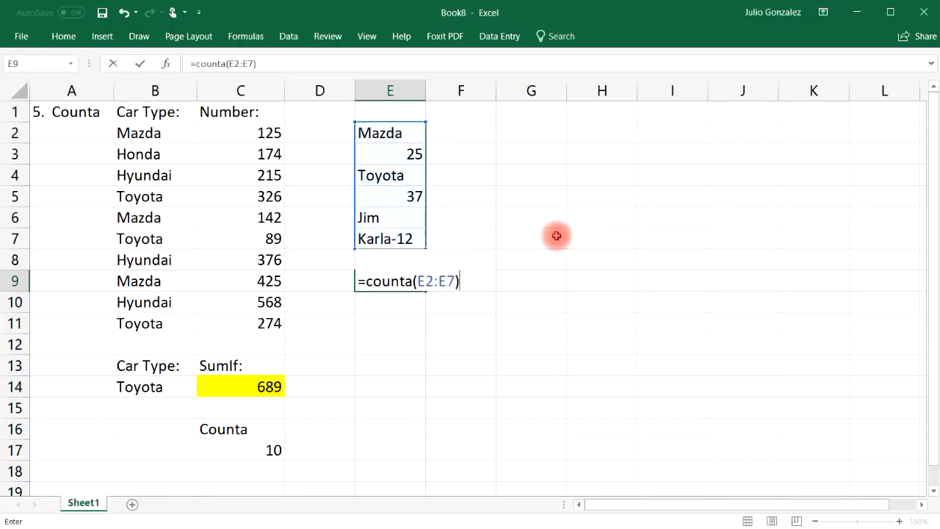
key(Return)
click(404, 133)
click(406, 154)
click(406, 175)
click(405, 196)
click(404, 218)
click(404, 239)
Rewrite the E9 formula as =COUNTA(E1:E8).
click(389, 280)
text(=counta()
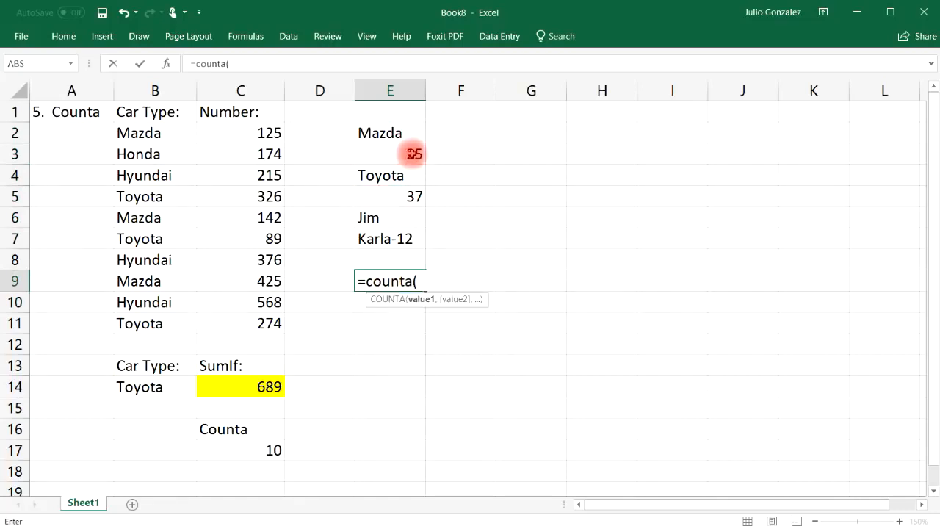
drag(399, 115, 390, 250)
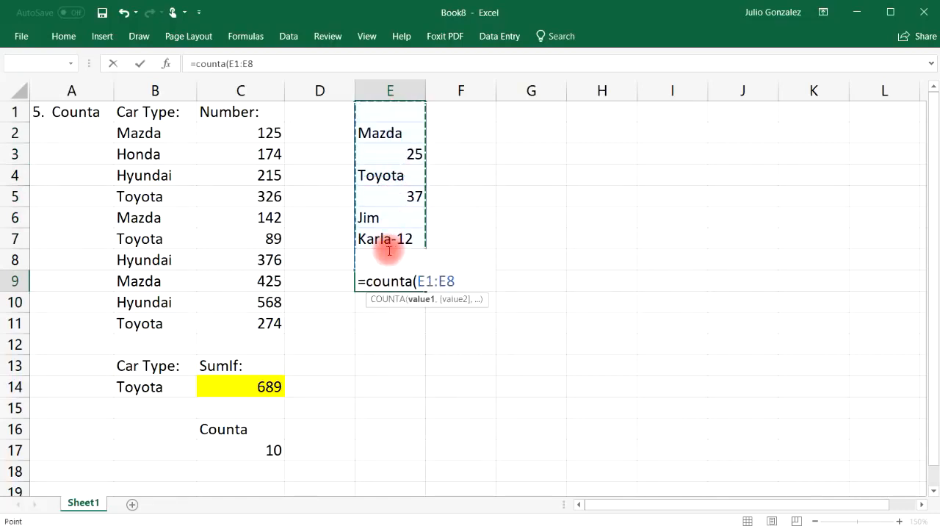
key(Return)
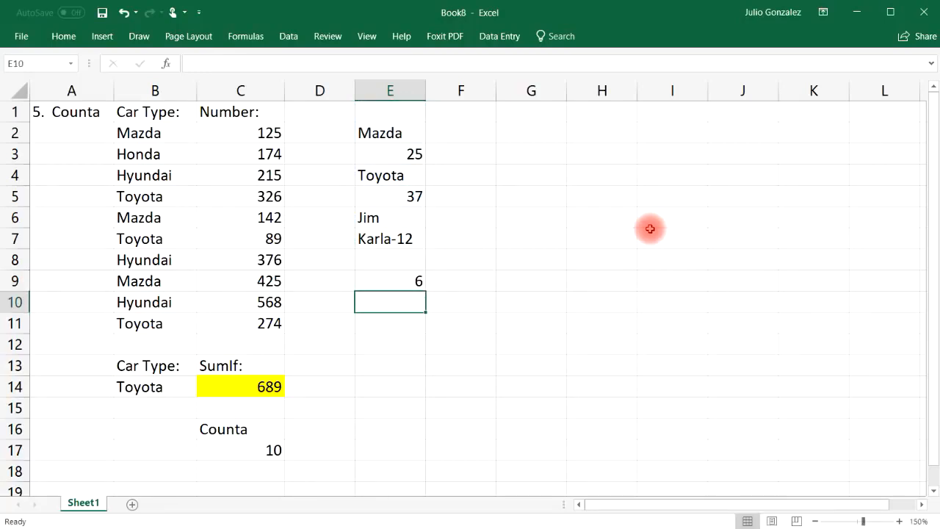
Clear the count of 6 from E9.
click(399, 110)
click(396, 263)
click(405, 277)
key(Delete)
Enter =COUNTBLANK(E1:E9) in E12, returning 3 for empty cells such as E1 and E8.
click(394, 348)
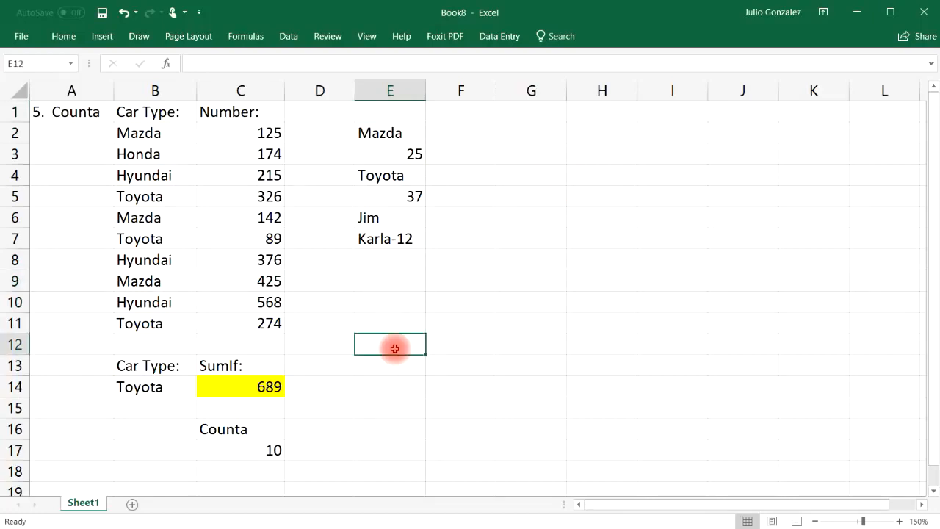
text(=countblank)
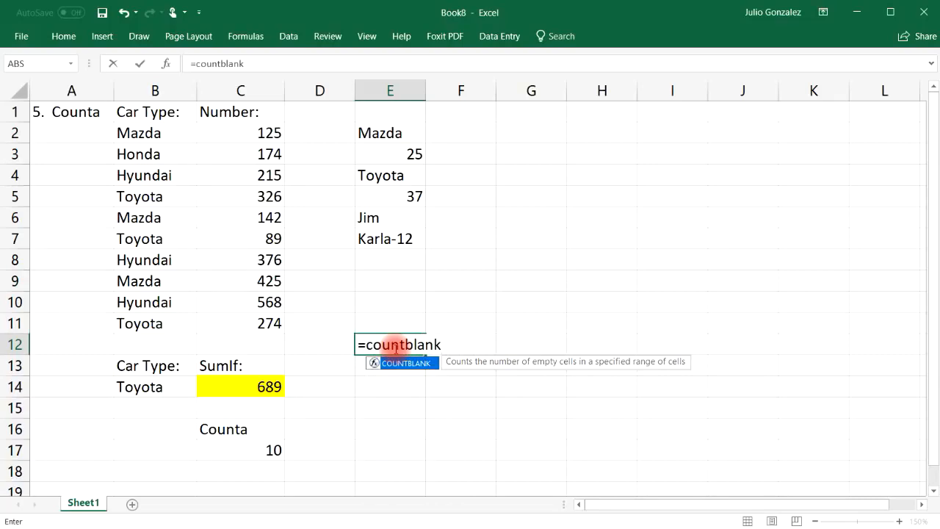
text(()
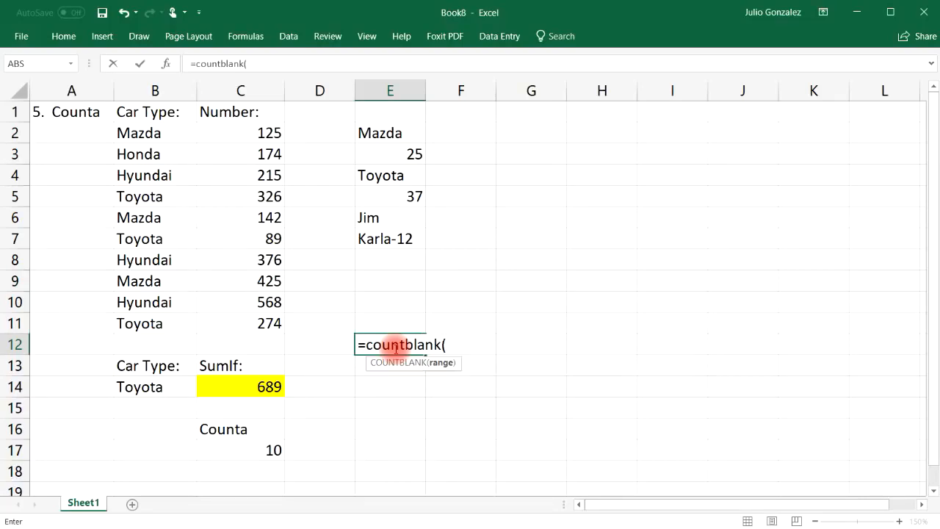
drag(399, 110, 409, 278)
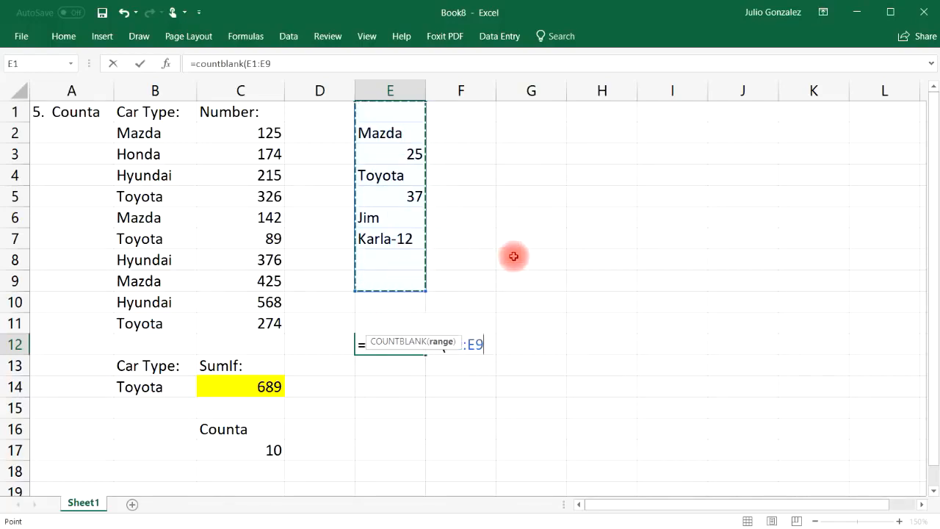
key(Return)
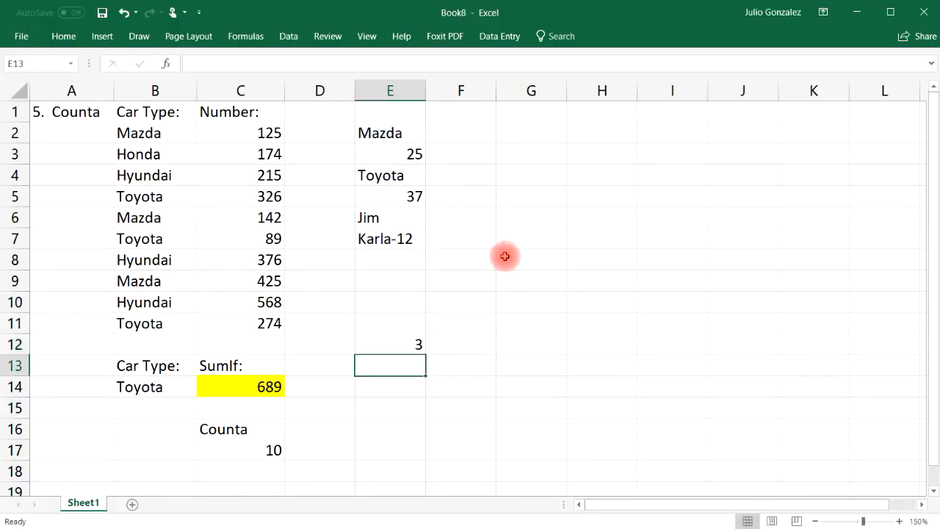
click(390, 263)
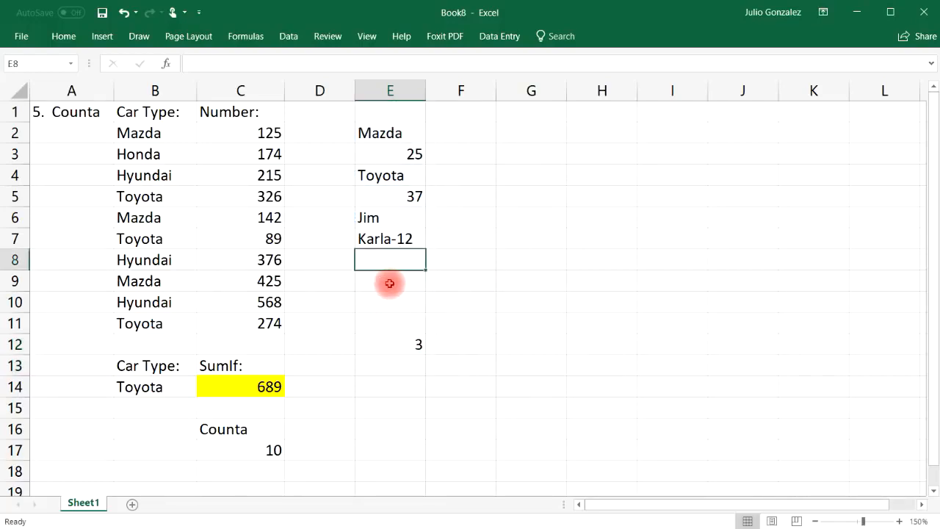
click(398, 111)
drag(392, 110, 408, 340)
Delete the column E examples and the Counta label and result in C16:C17.
key(Delete)
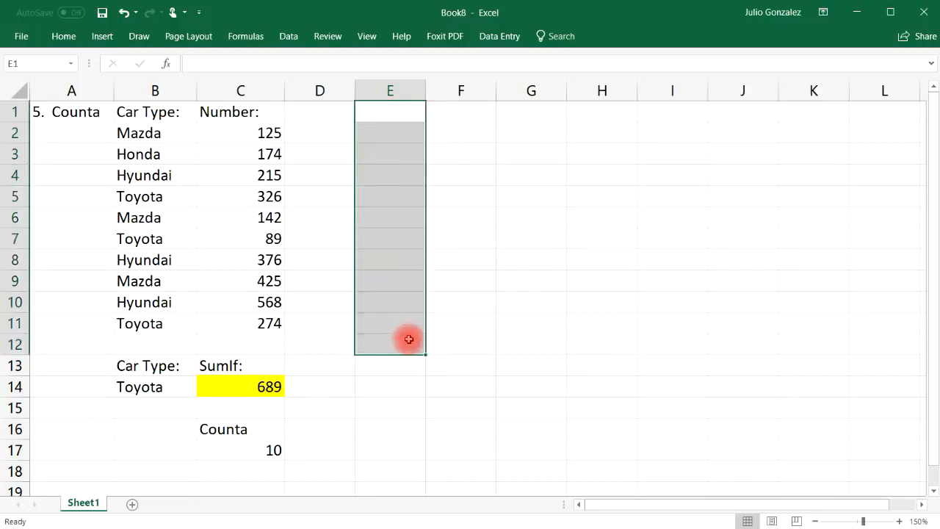
click(374, 379)
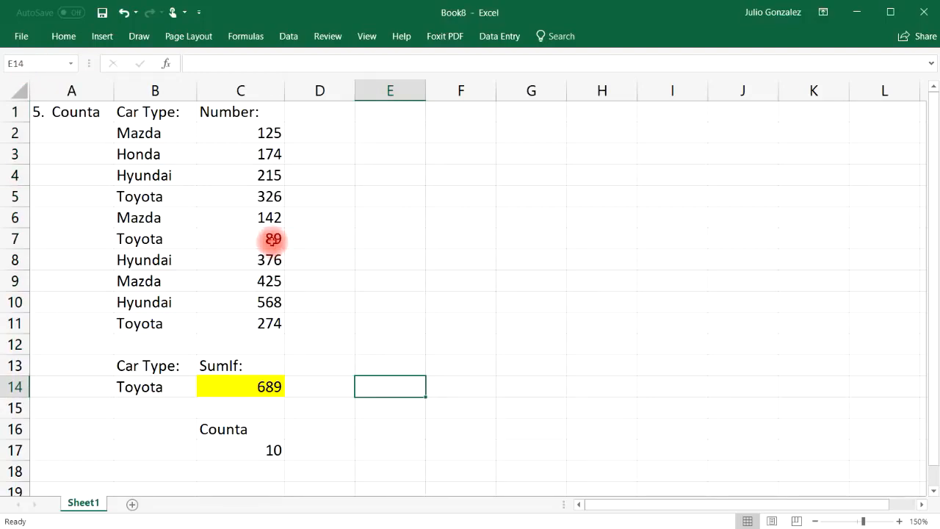
drag(216, 426, 248, 447)
key(Delete)
Retitle the A1 section heading to '6. CountIf'.
click(77, 116)
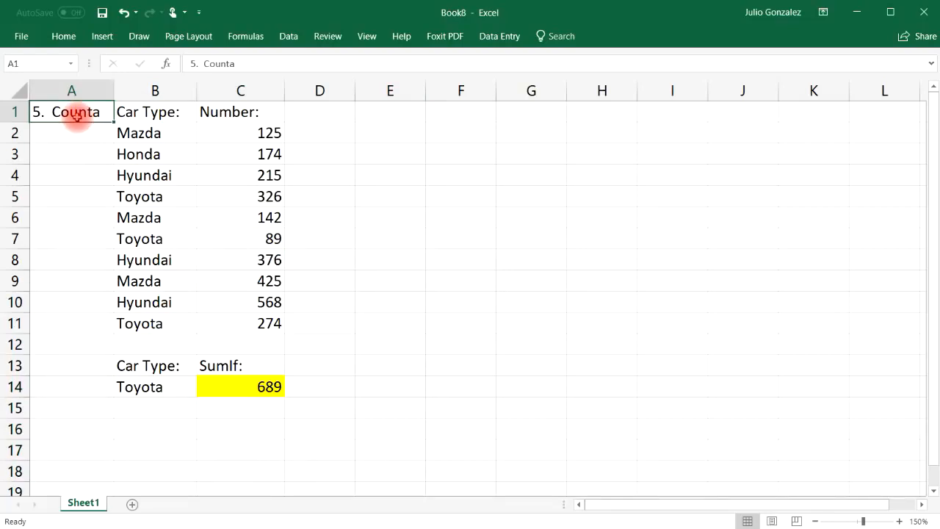
text(6.)
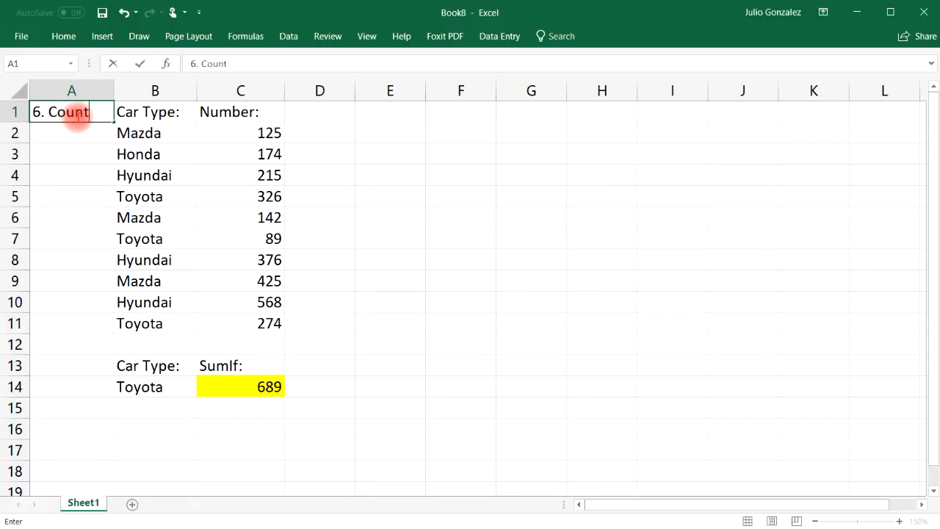
key(Return)
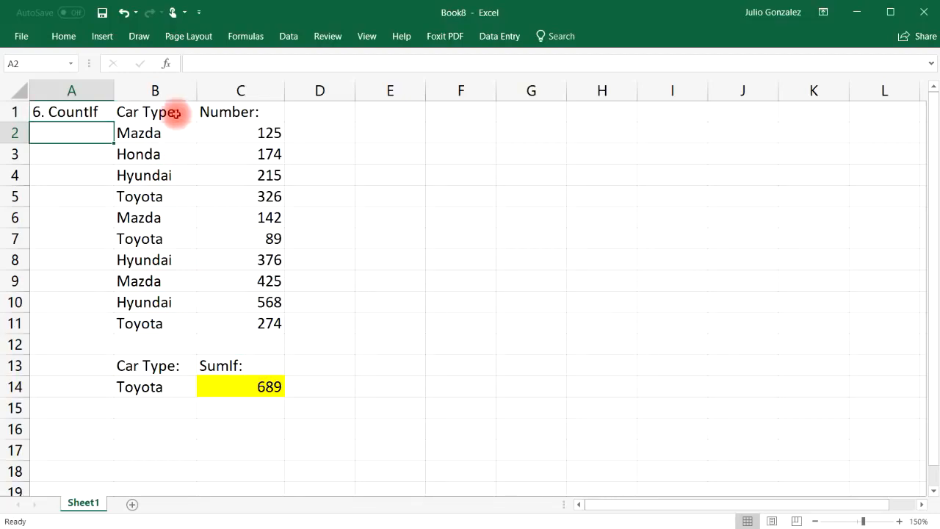
Rename the C13 label from 'SumIf:' to 'CountIf:'.
drag(163, 132, 151, 317)
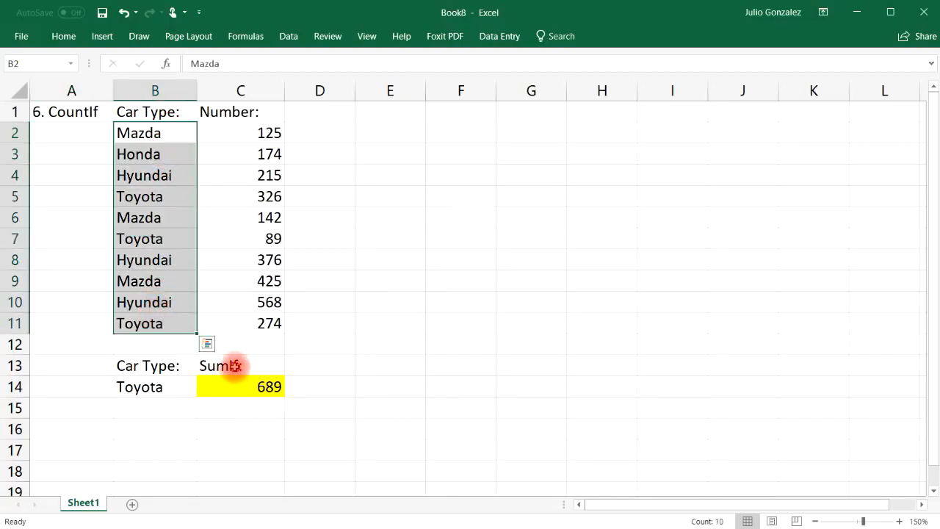
click(233, 365)
text(CountIf)
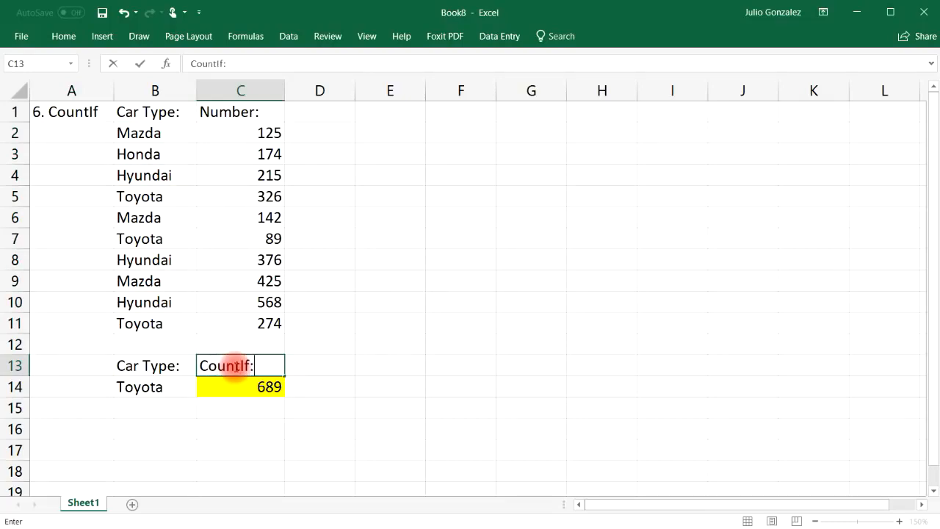
key(Return)
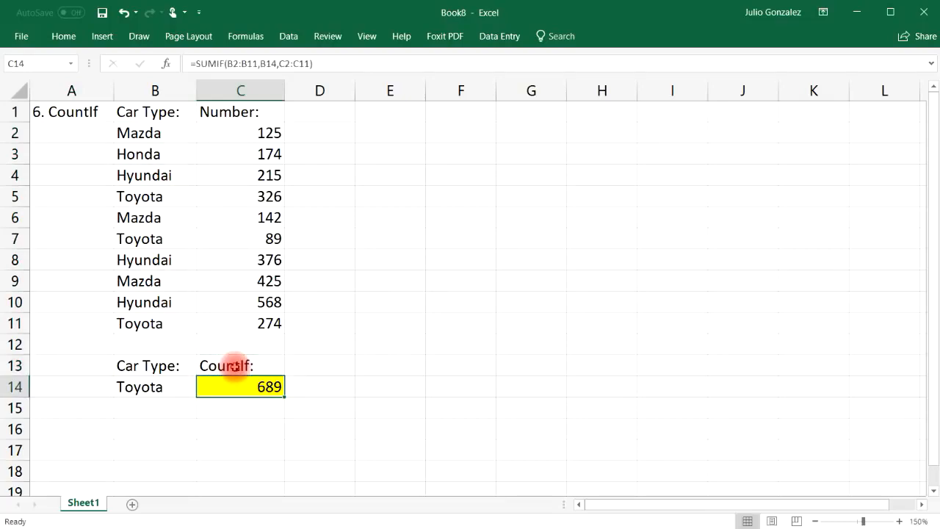
Enter =COUNTIF(B2:B11,B14) in C14, counting 3 Toyota entries.
text(=count)
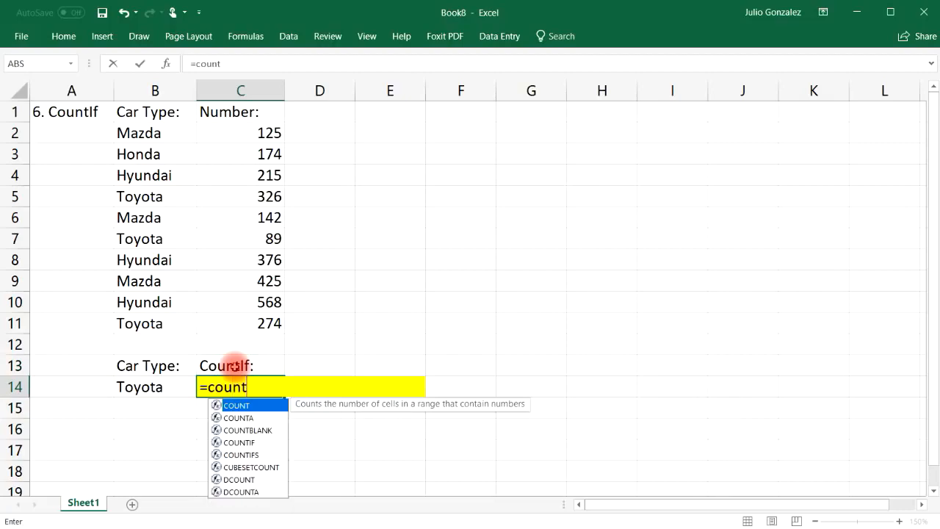
text(if()
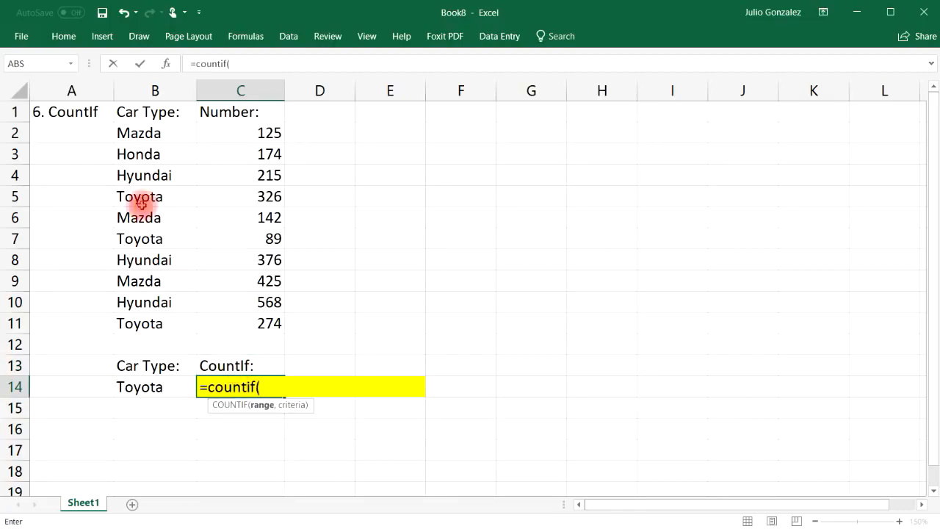
drag(129, 134, 195, 323)
text(,)
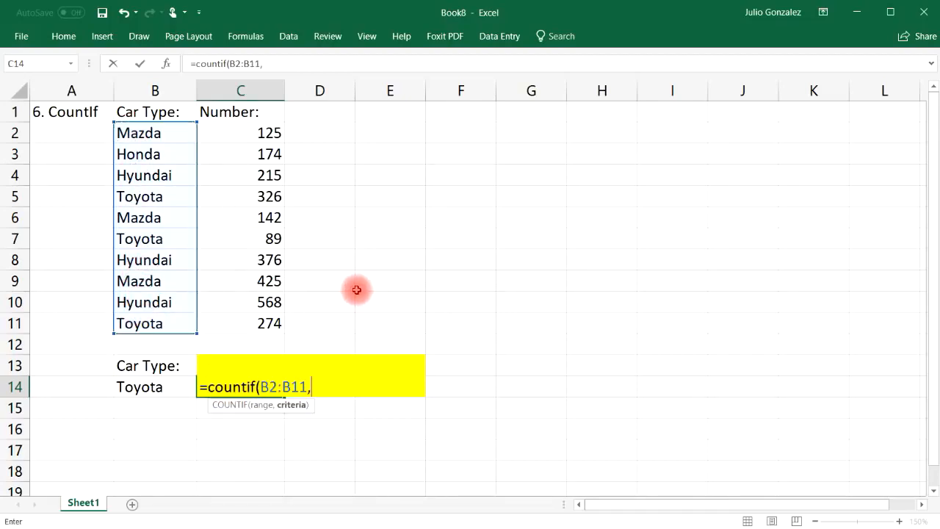
click(173, 386)
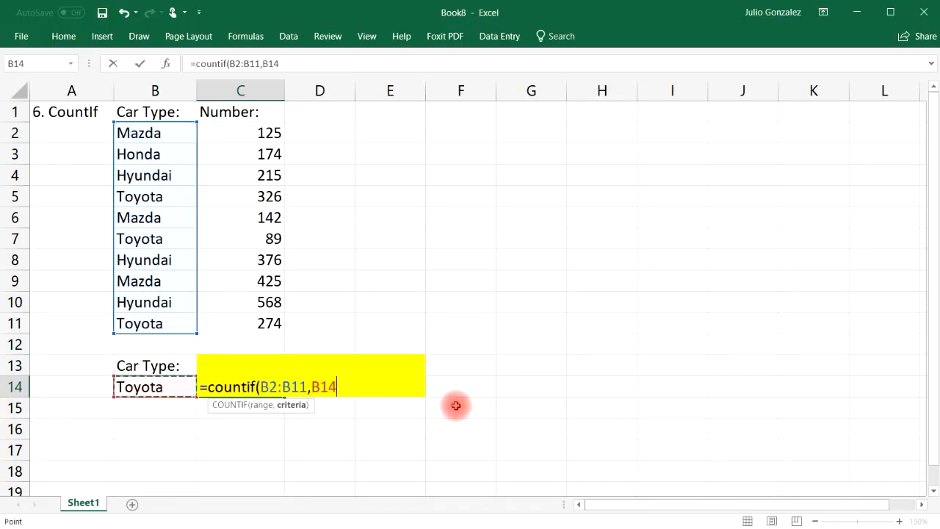
key(Return)
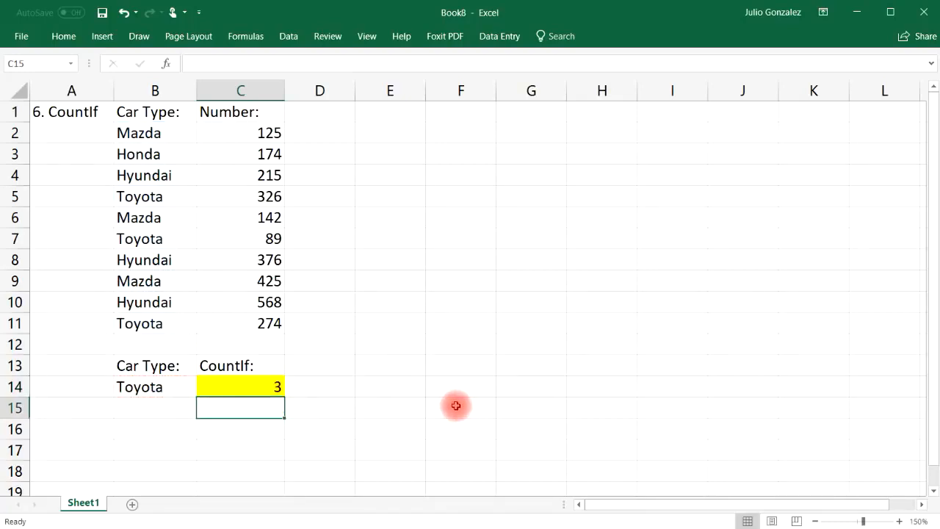
click(181, 384)
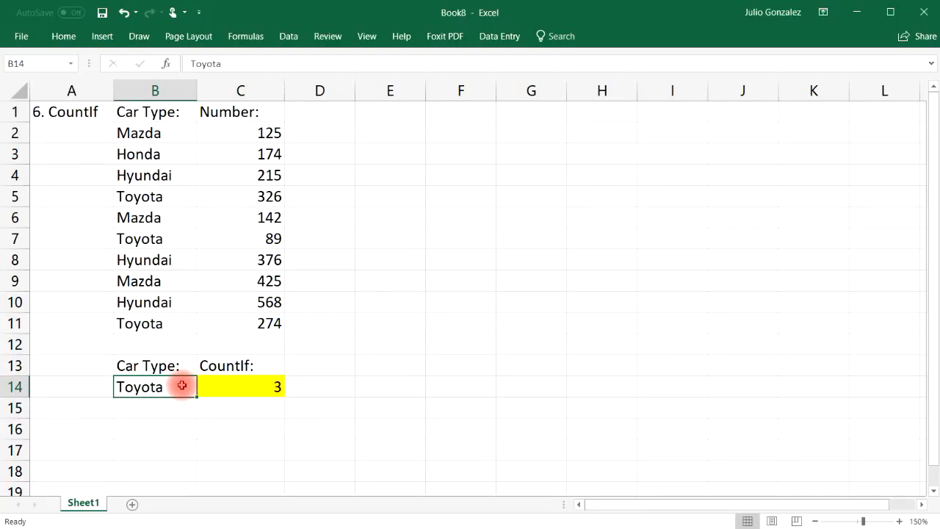
Review the Toyota entries in B5, B7 and B11, then set the B14 criterion to Honda.
drag(154, 130, 178, 311)
click(384, 310)
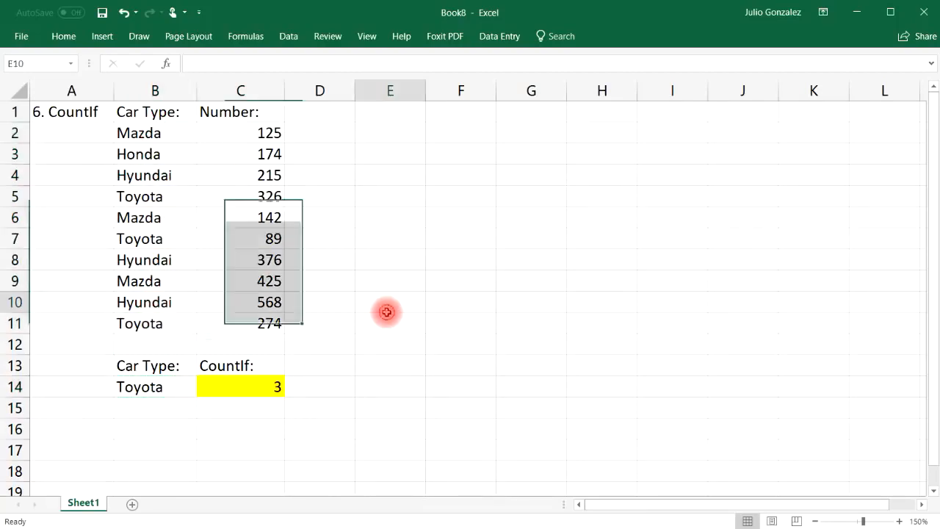
click(168, 204)
ctrl+click(170, 239)
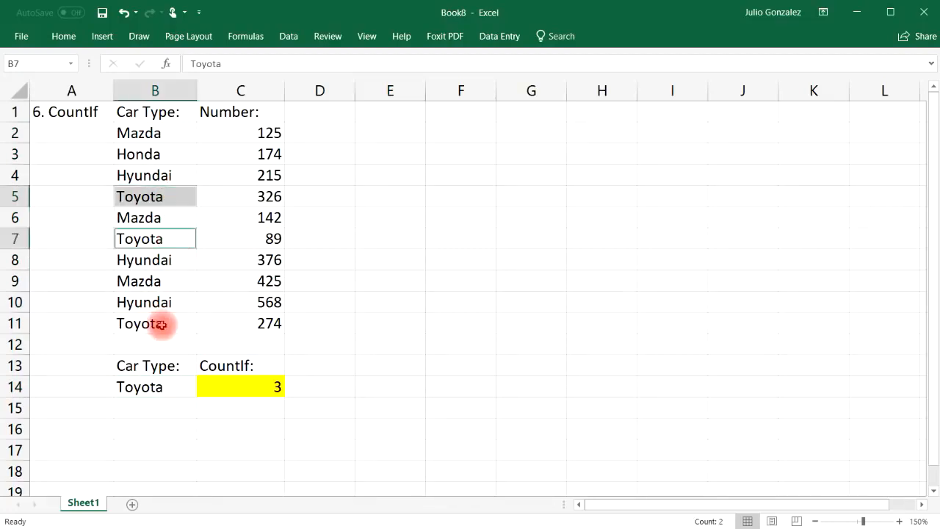
ctrl+click(163, 322)
click(164, 424)
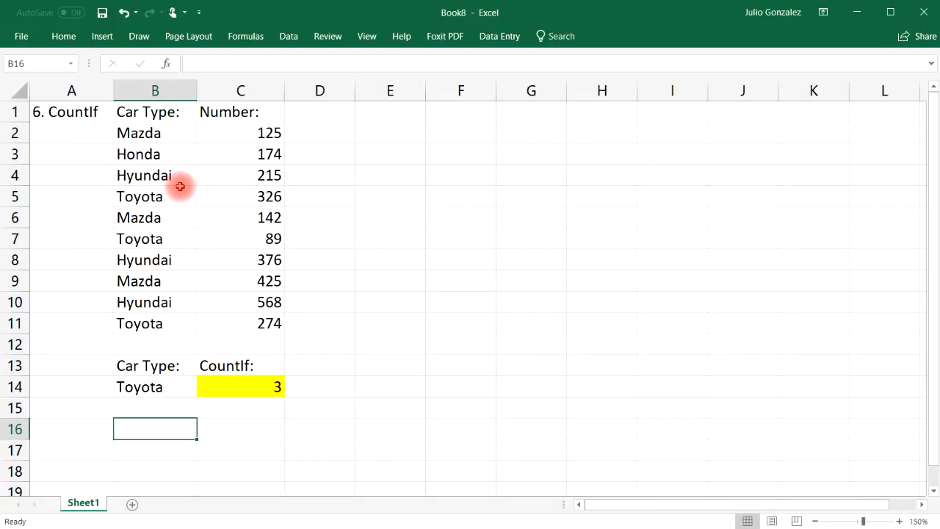
click(158, 158)
click(130, 387)
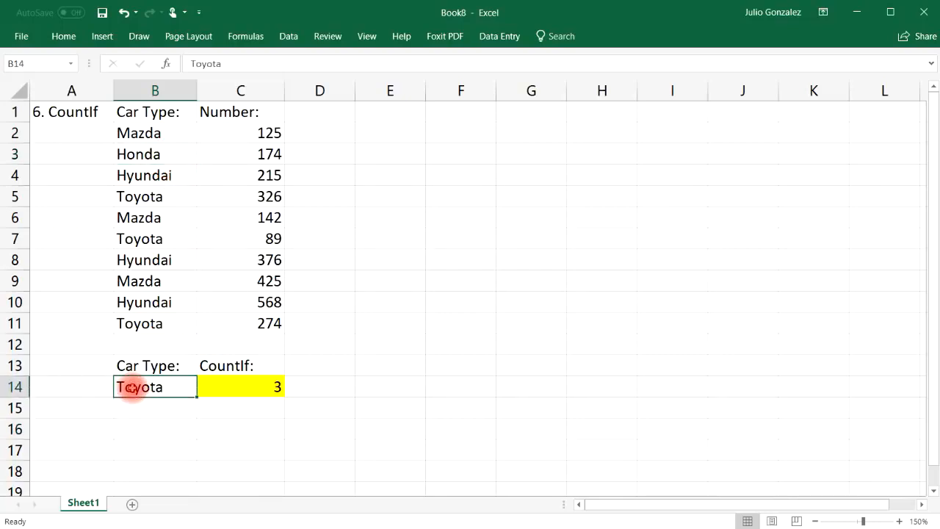
text(Honda)
key(Return)
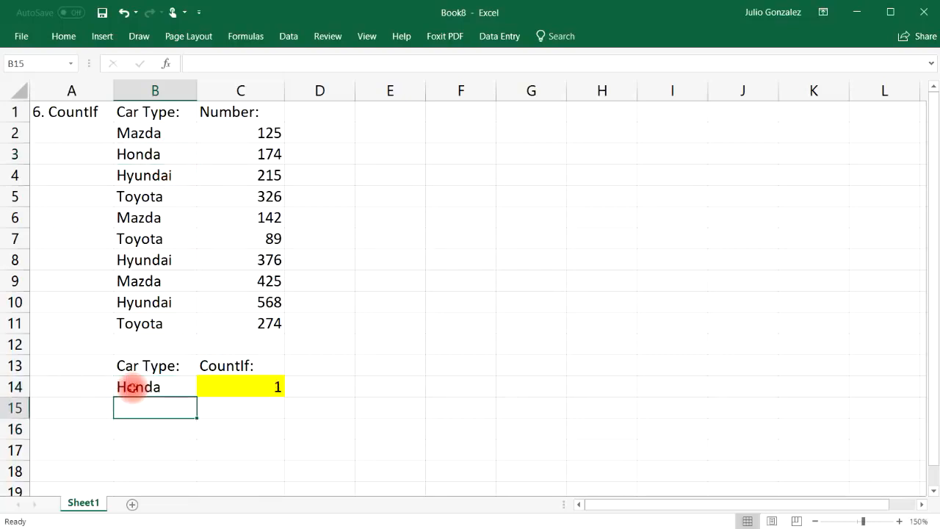
Add Mazda as a new entry in B12 alongside the Mazdas in B2, B6 and B9.
click(146, 343)
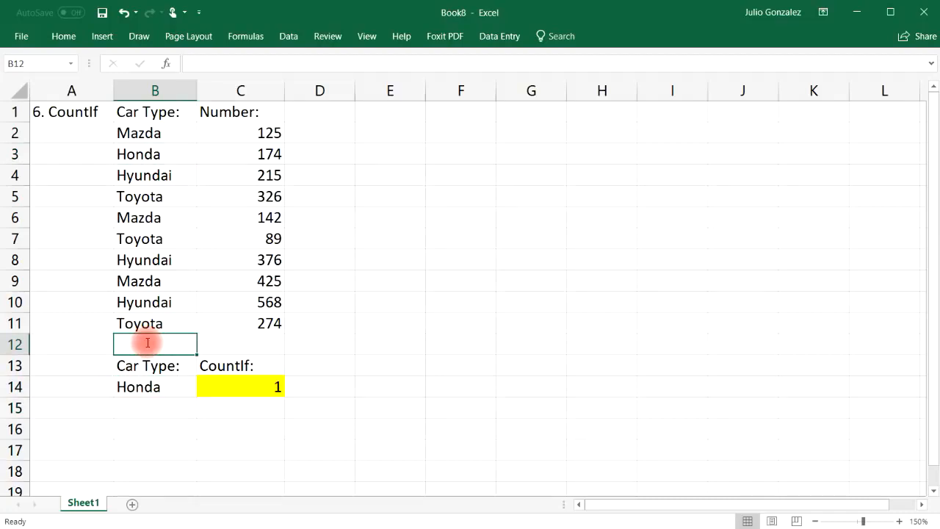
text(Mazda)
key(Return)
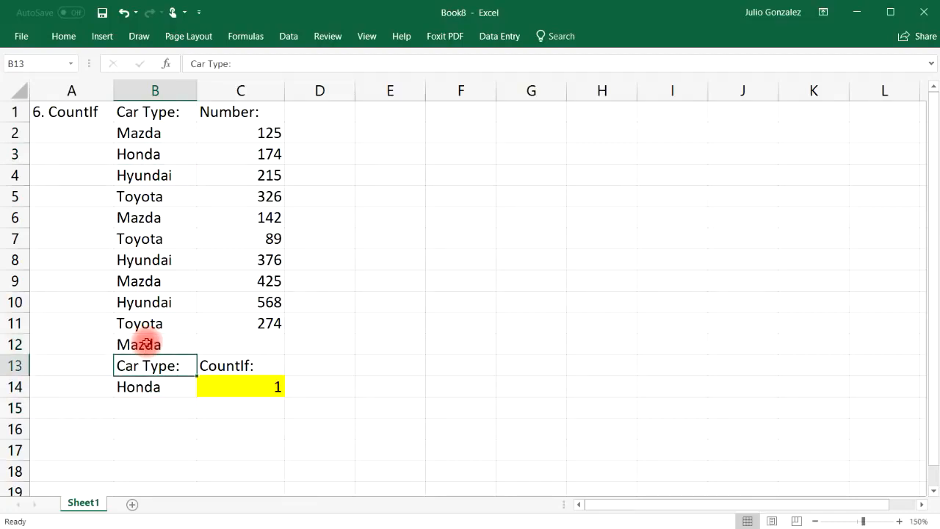
click(168, 133)
click(170, 216)
click(170, 275)
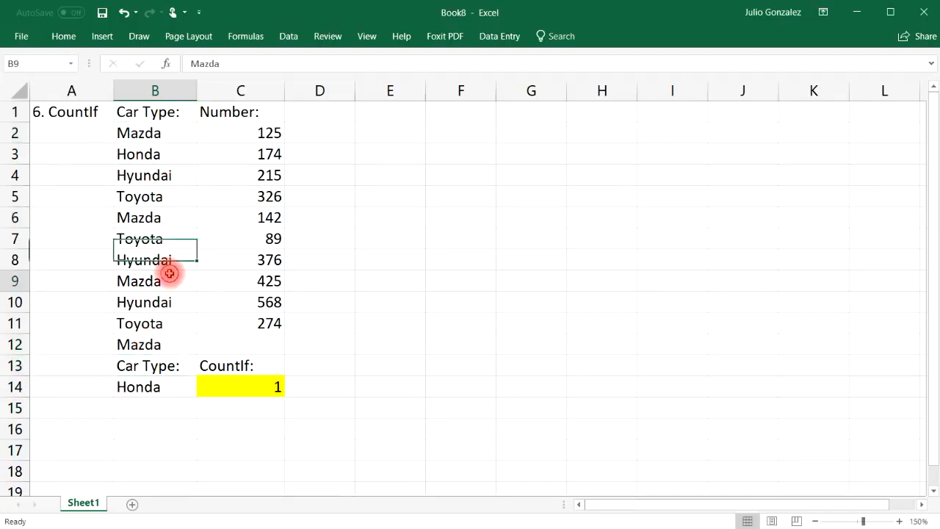
click(132, 344)
click(150, 132)
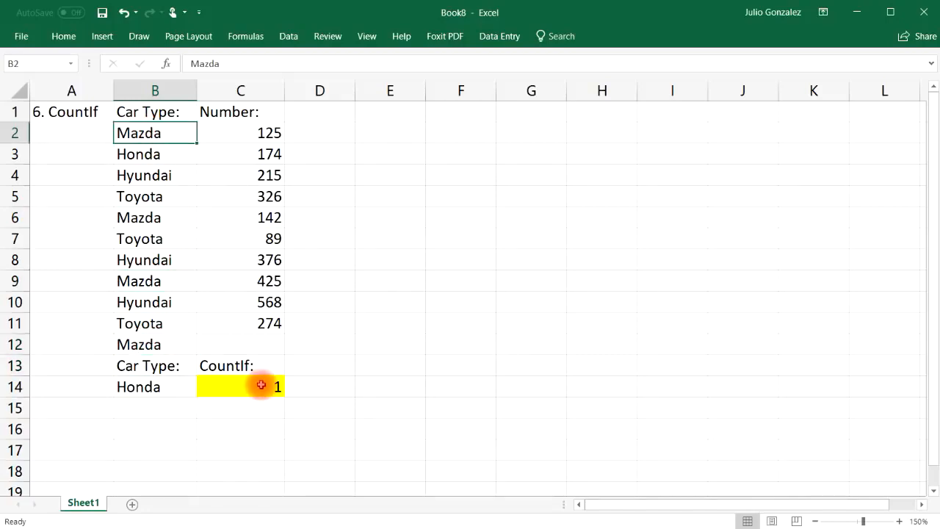
Overwrite B11's Toyota with Mazda and review the Mazda entries in the list.
click(156, 324)
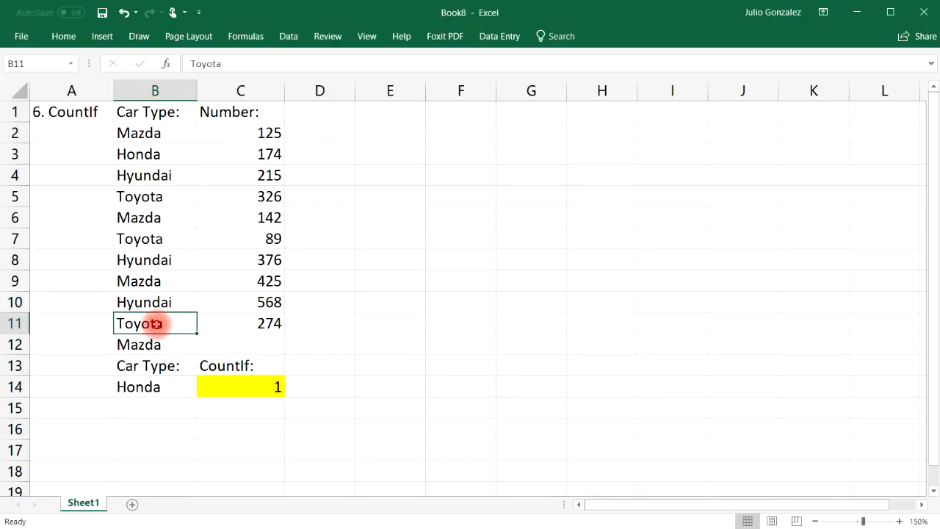
text(Mazda)
key(Return)
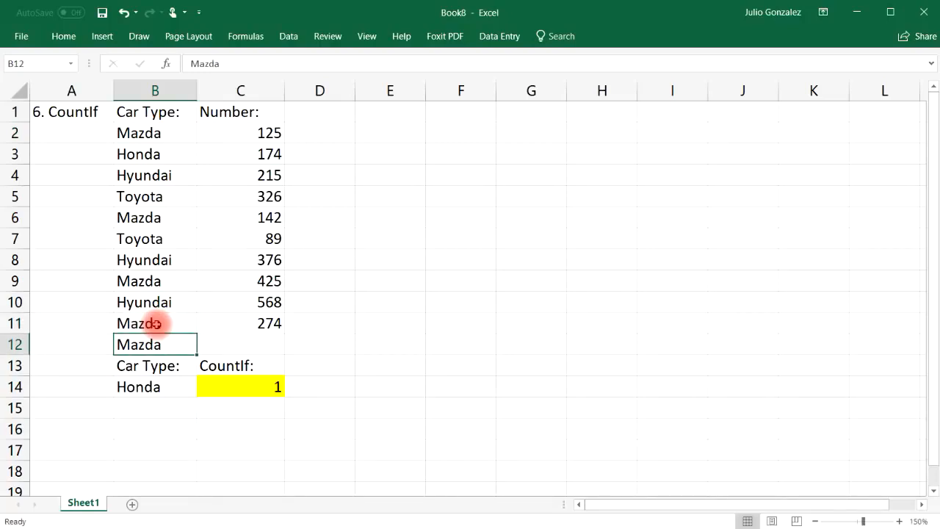
click(200, 449)
drag(125, 132, 147, 319)
click(324, 321)
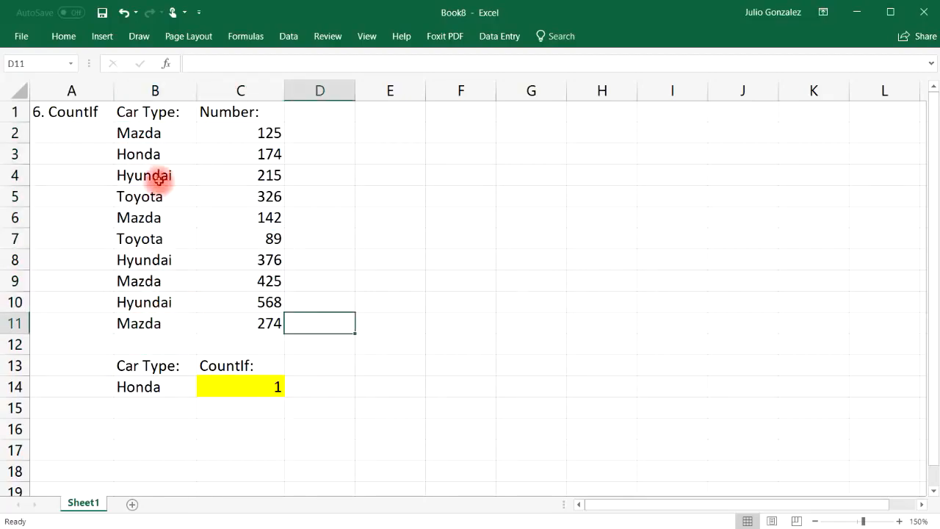
click(156, 134)
click(153, 217)
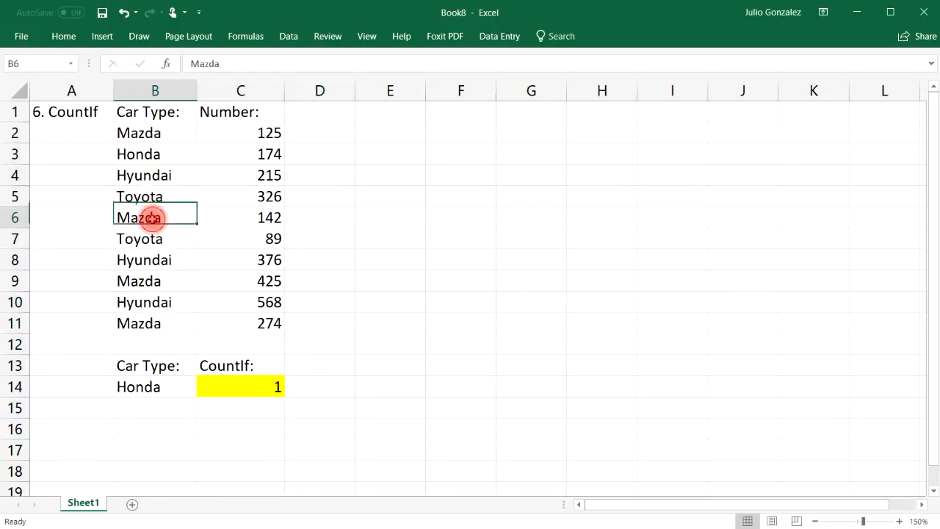
click(148, 279)
click(140, 321)
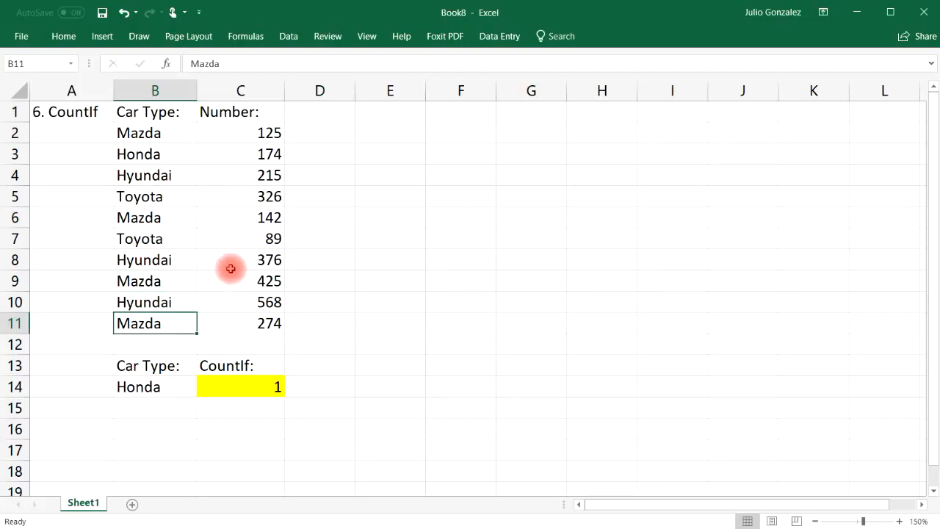
Set the B14 criterion to Mazda (count 4), then to Toyota (count 2).
click(138, 385)
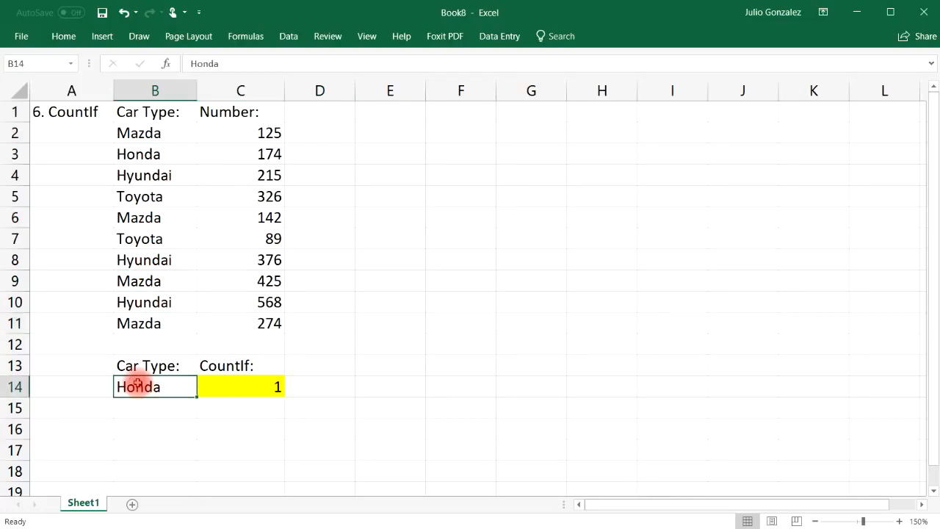
text(M)
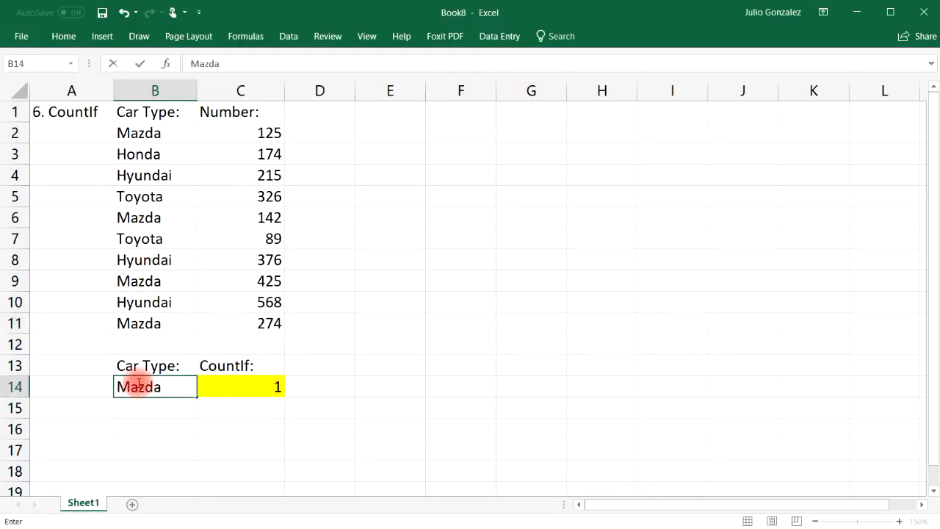
text(azda)
key(Return)
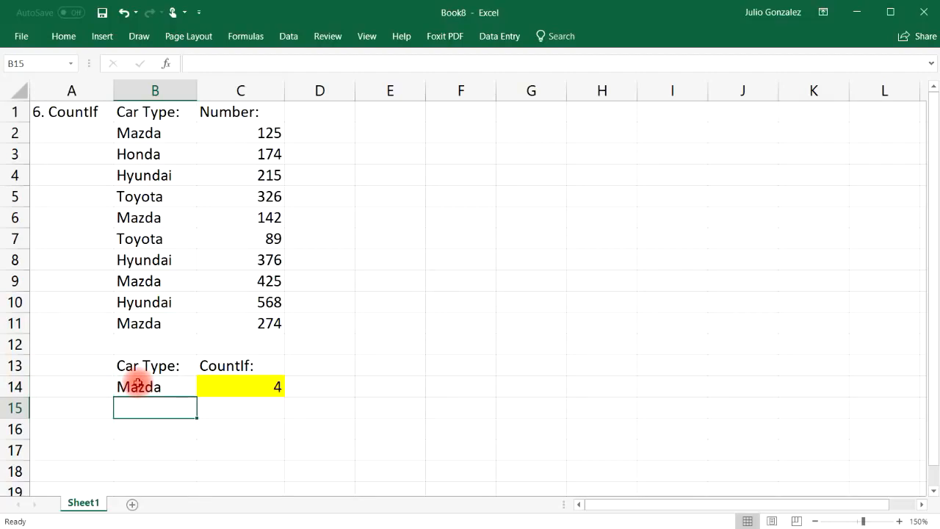
click(140, 244)
click(141, 198)
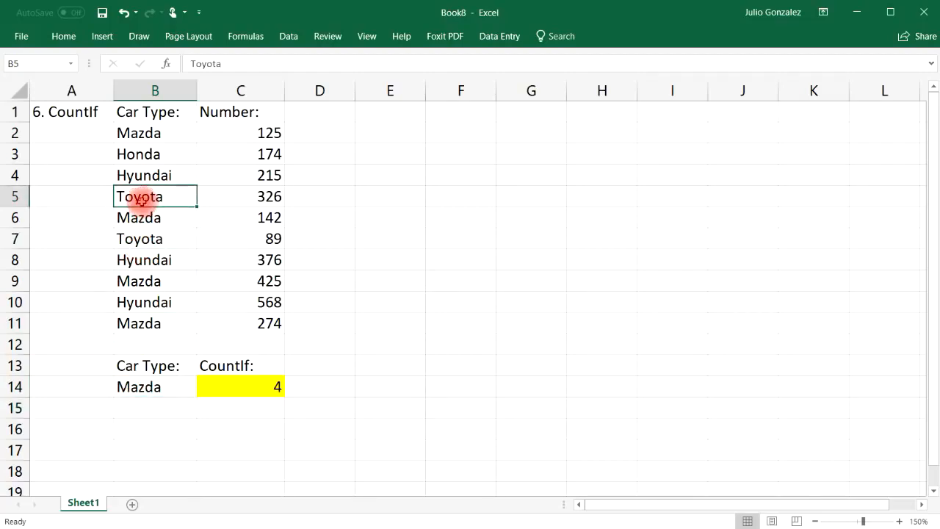
click(139, 383)
text(Toyota)
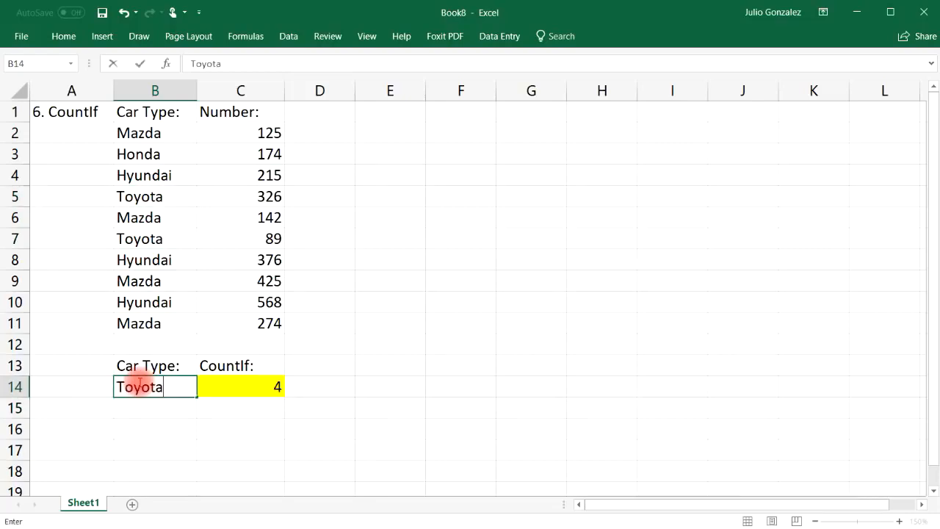
key(Return)
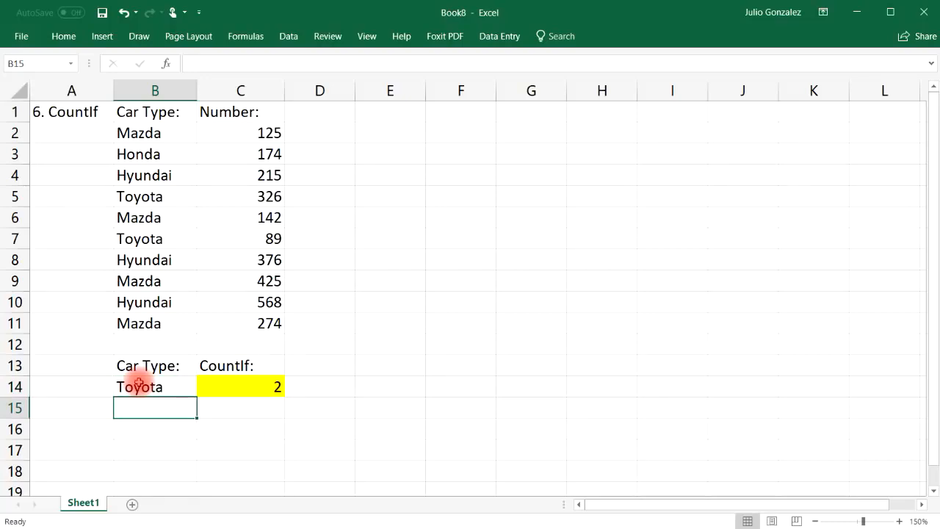
drag(160, 134, 153, 323)
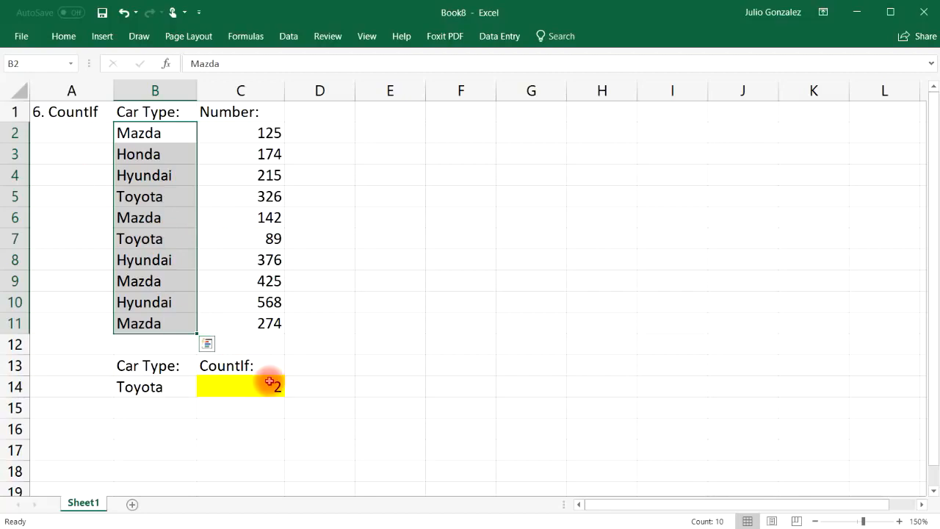
click(247, 405)
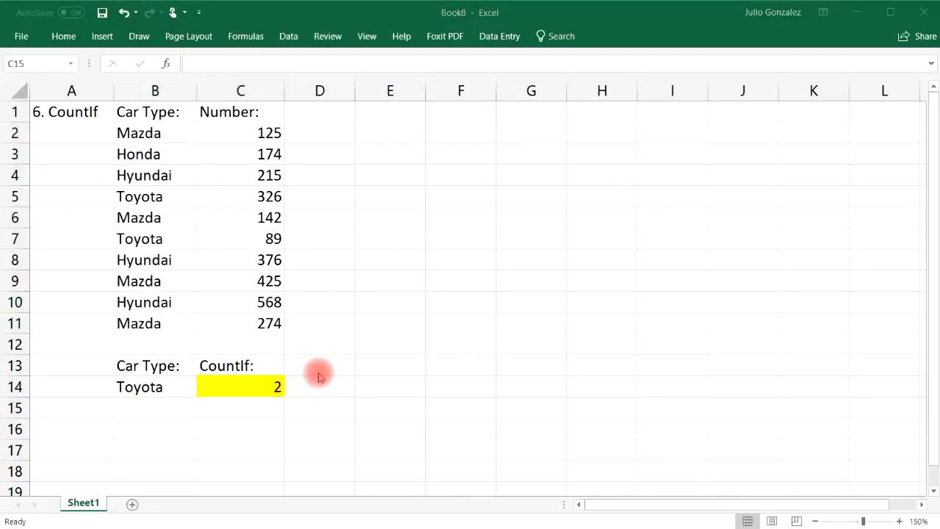
Clear A1:C14, title A1 '7. Concatenate', and widen column A to fit.
drag(64, 110, 247, 384)
key(Delete)
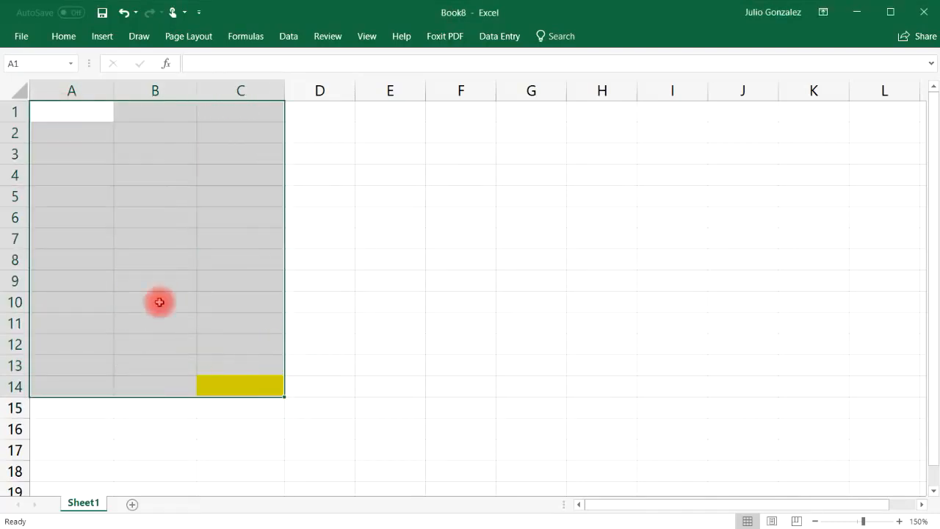
click(60, 114)
text(7.  Conca)
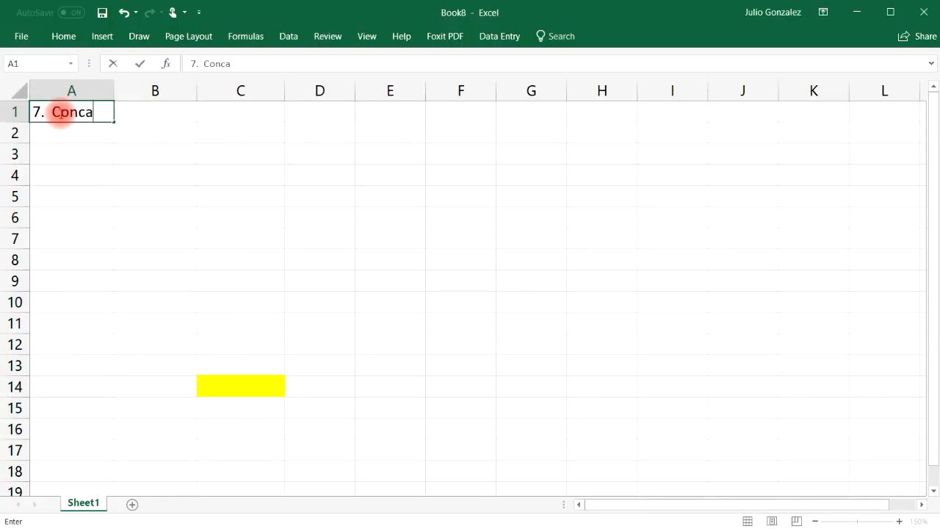
text(tenate)
key(Tab)
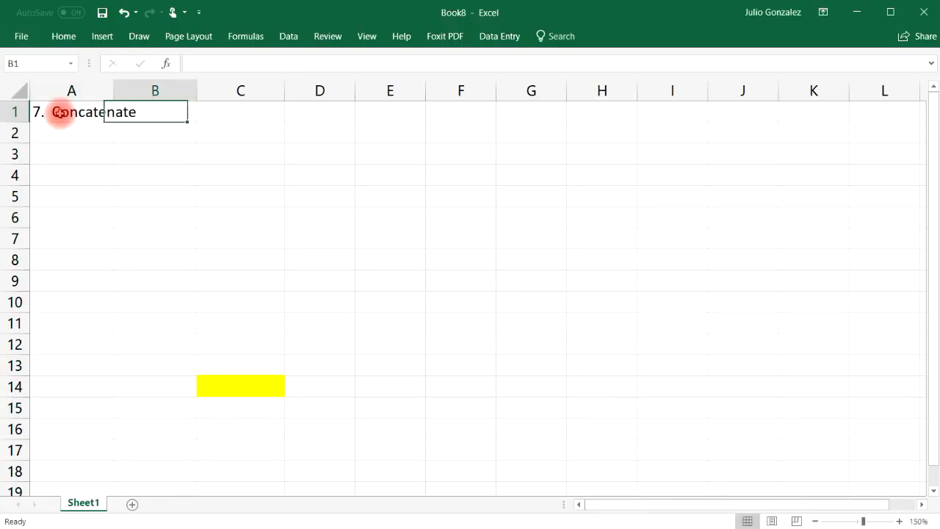
drag(113, 90, 148, 94)
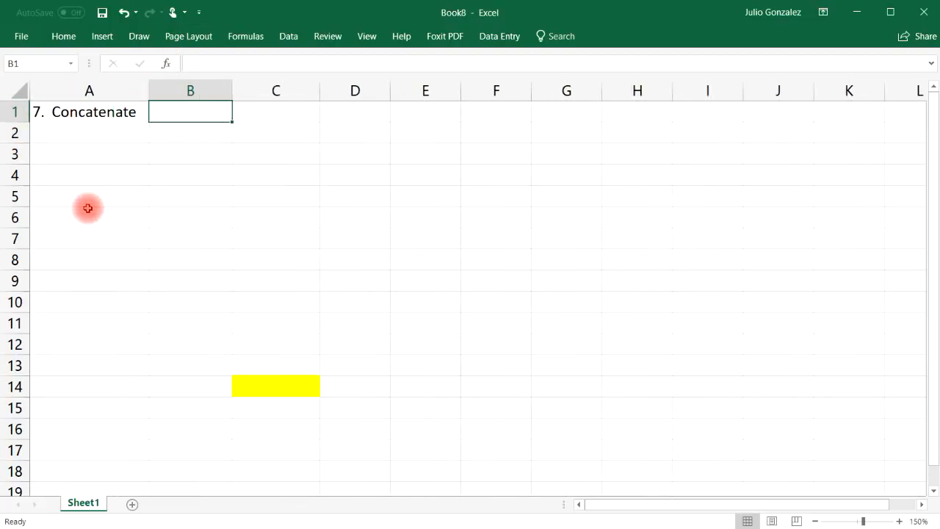
Change C14's leftover yellow fill to white.
click(249, 386)
click(60, 44)
click(218, 86)
click(211, 117)
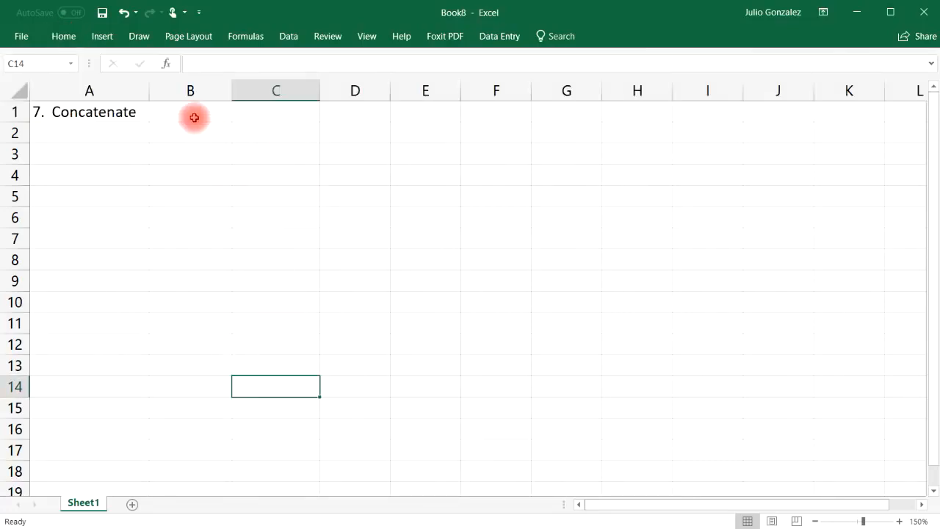
Add 'First Name' and 'Last Name' headings in B1 and C1, then widen column D.
click(194, 118)
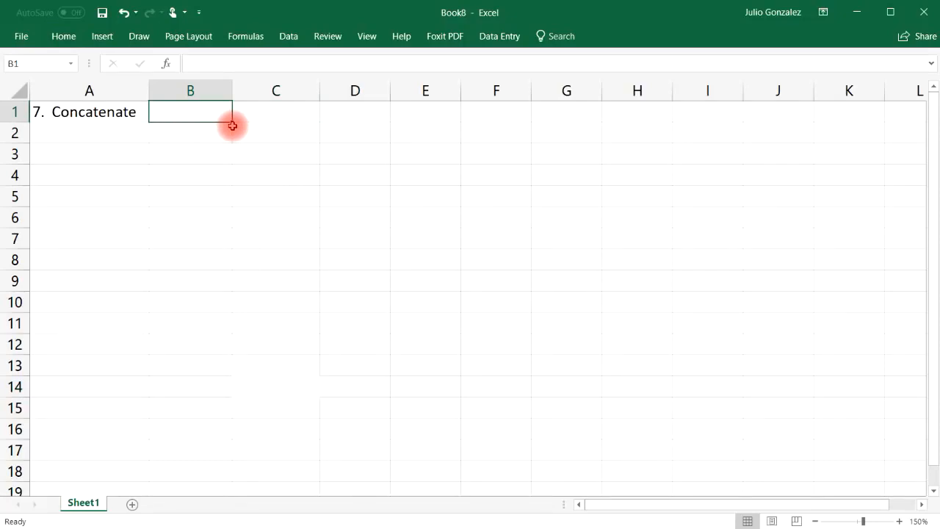
text(F)
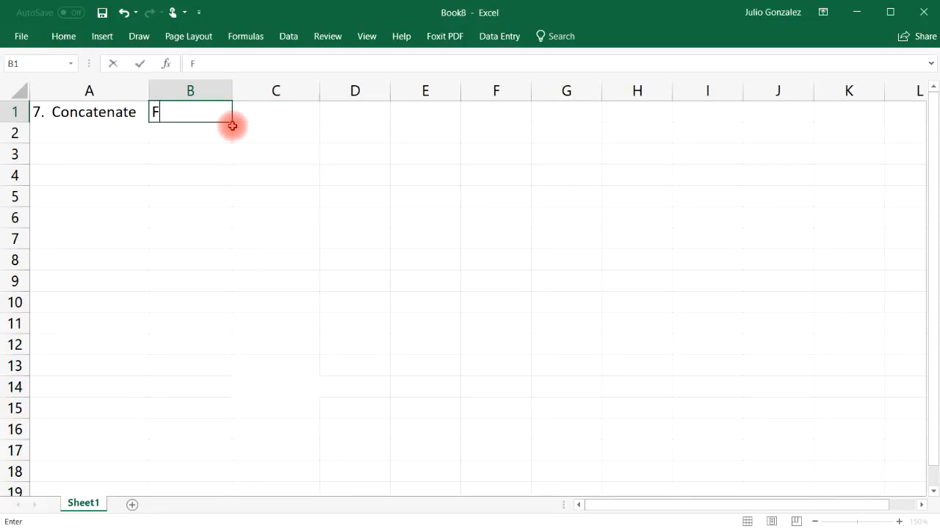
text(irst Name)
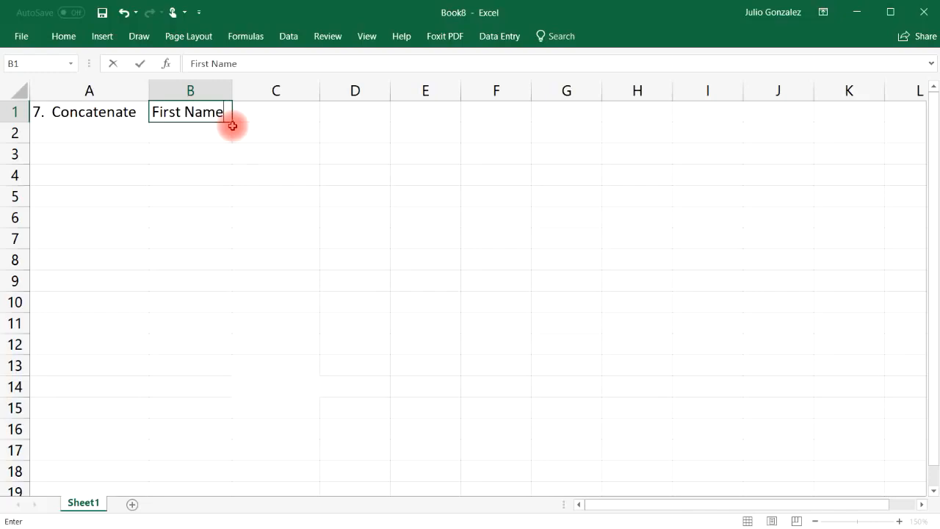
key(Tab)
text(L)
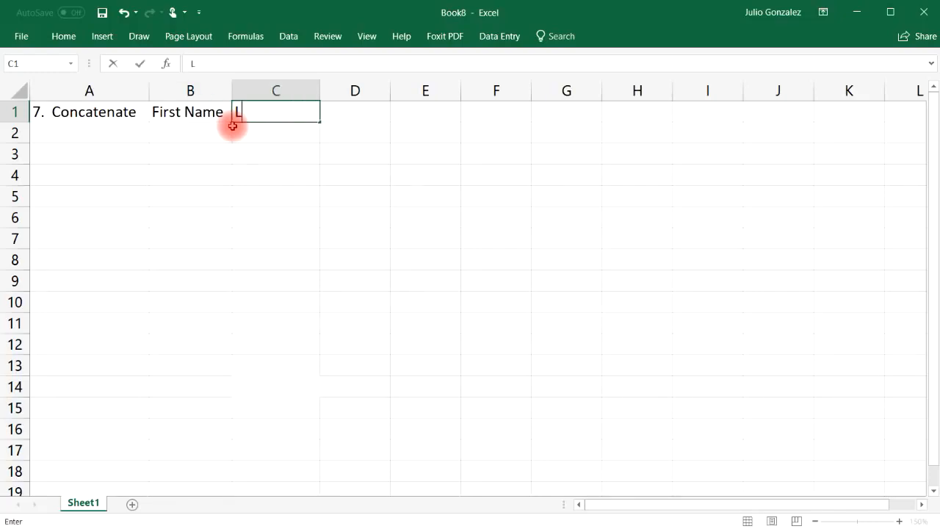
text(ast Name)
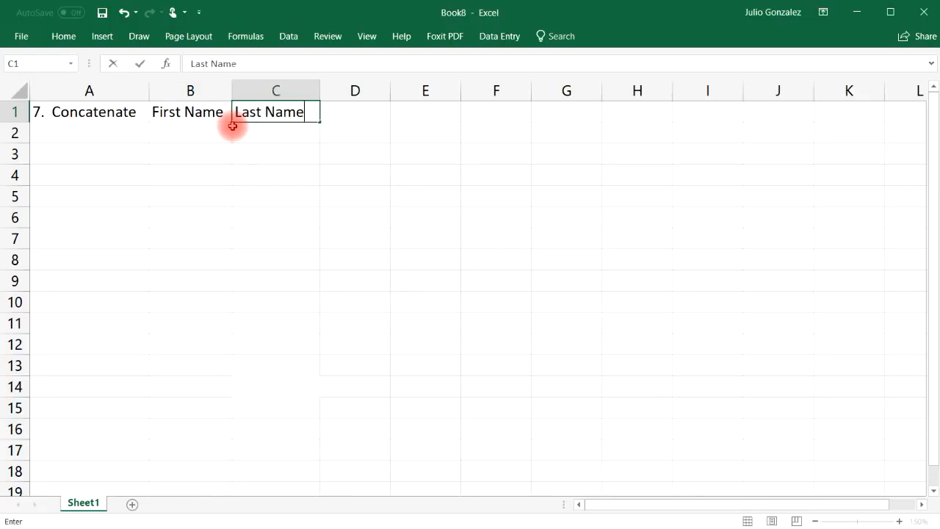
key(Tab)
drag(390, 89, 480, 90)
Enter the first two first- and last-name pairs in B2:C3.
click(191, 135)
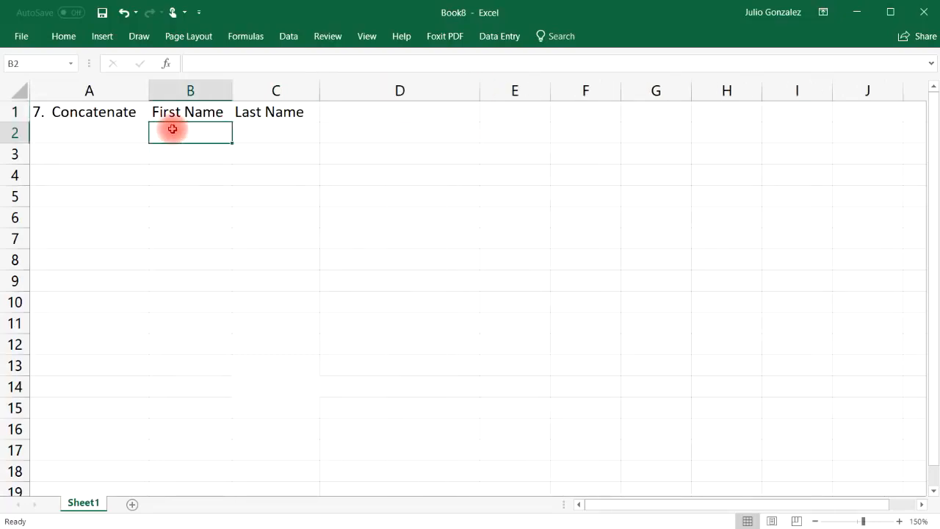
text(John)
key(Tab)
text(Smith)
key(Return)
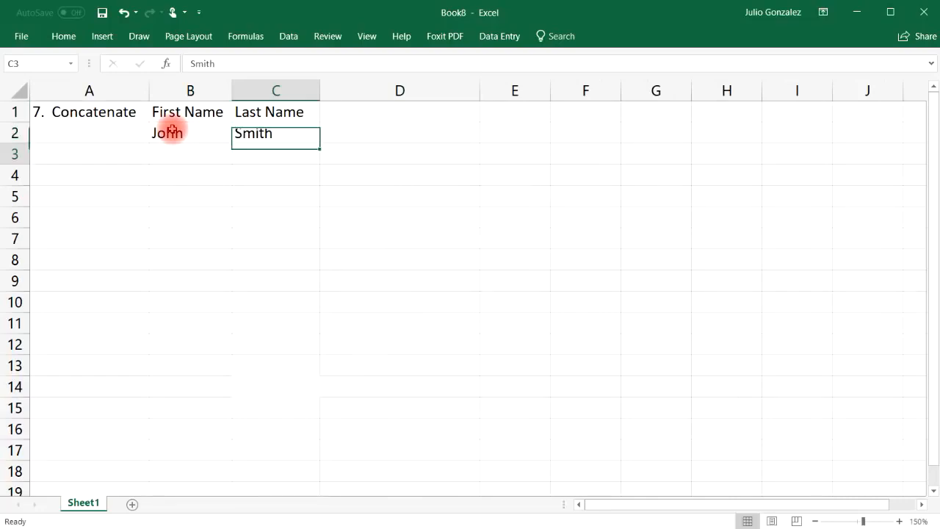
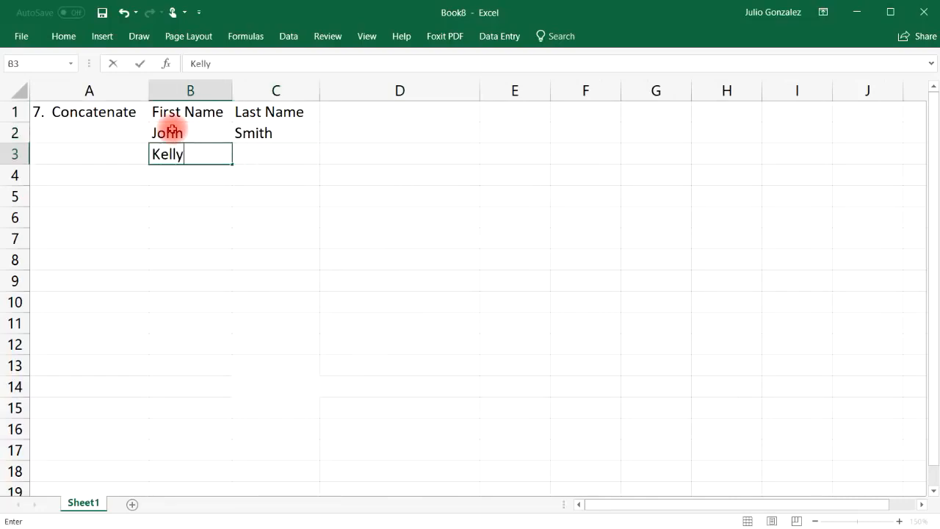
key(Tab)
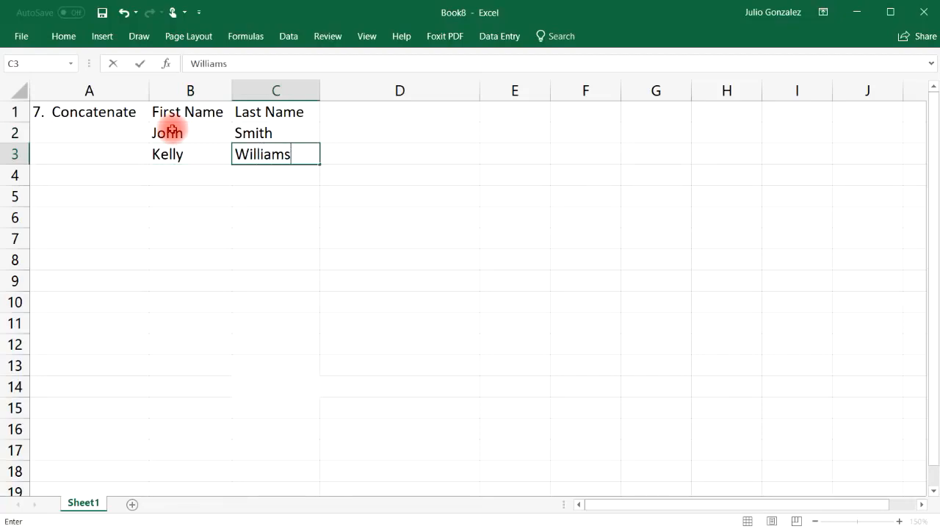
click(234, 184)
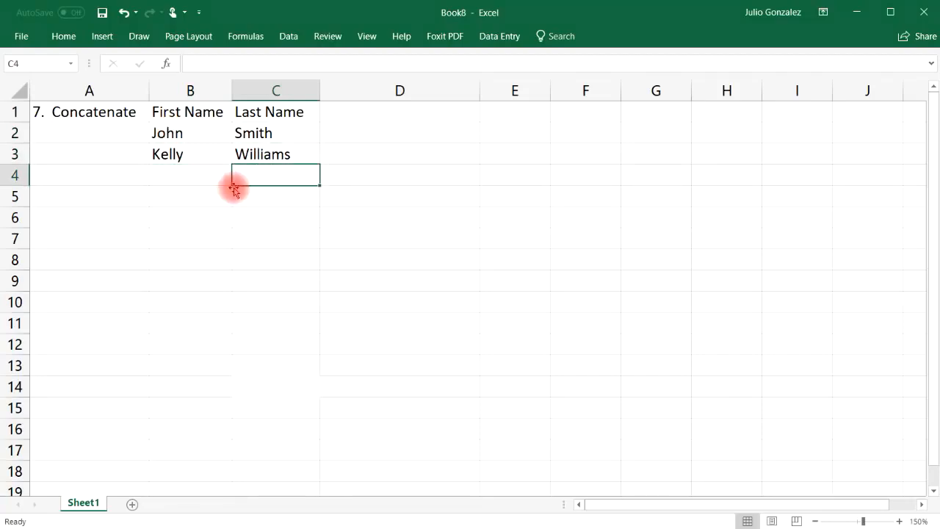
Add the row 4 and row 5 first- and last-name pairs in B4:C5.
click(199, 176)
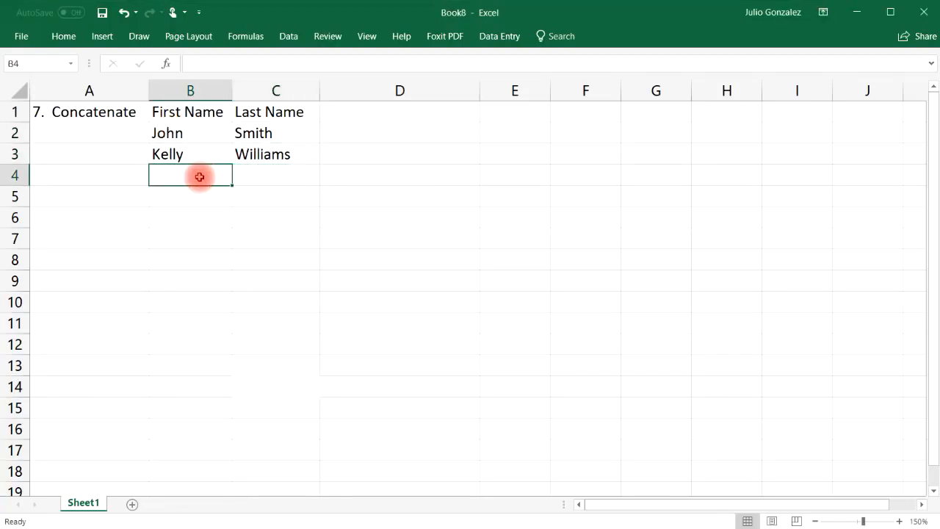
key(Tab)
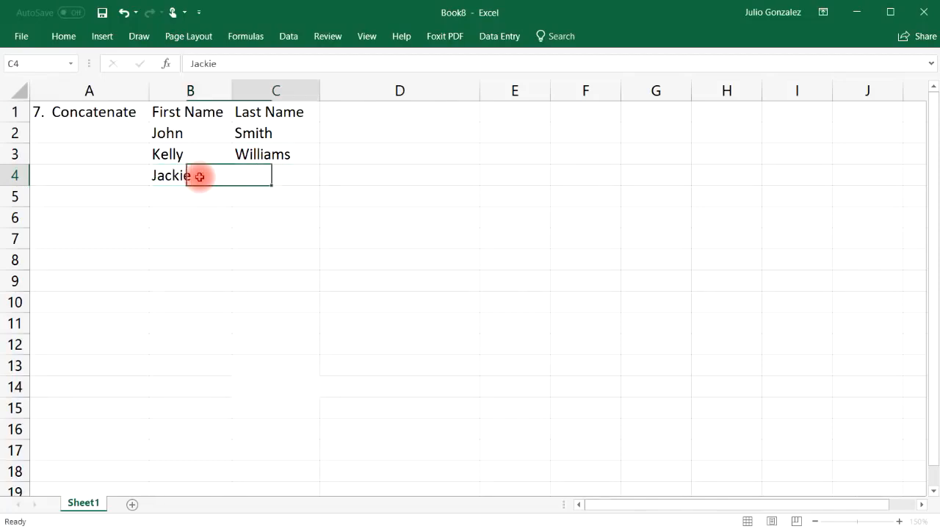
key(Return)
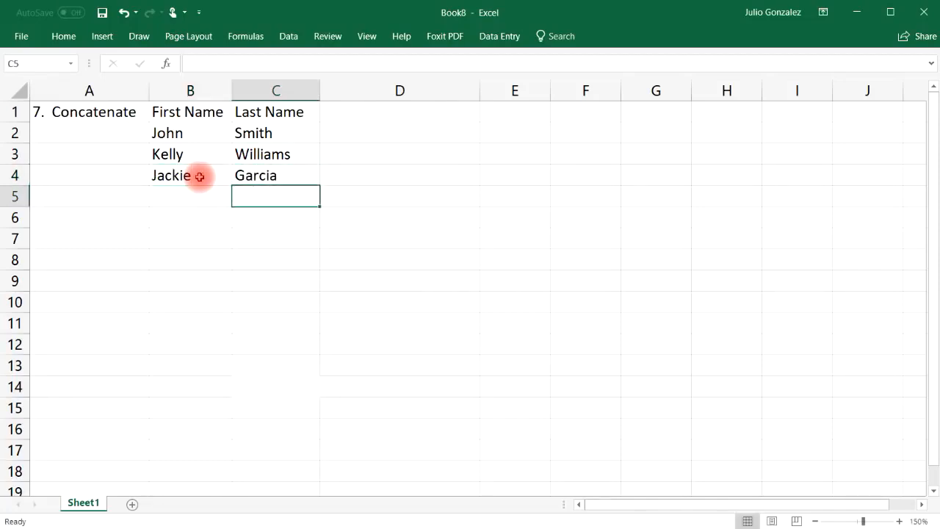
key(Left)
key(Tab)
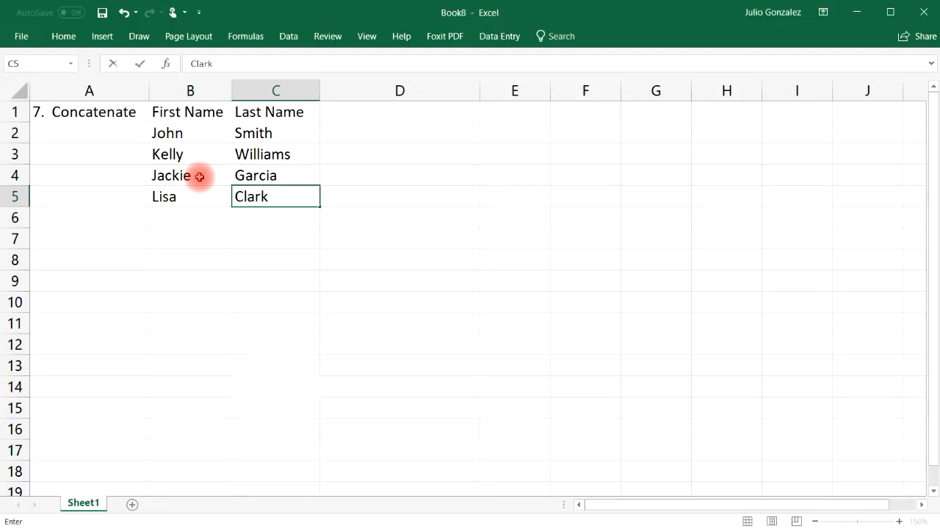
key(Return)
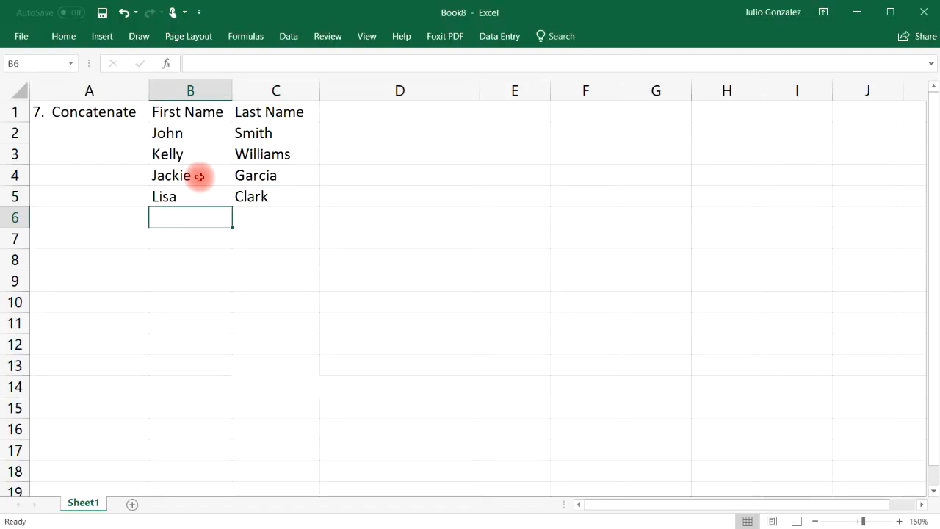
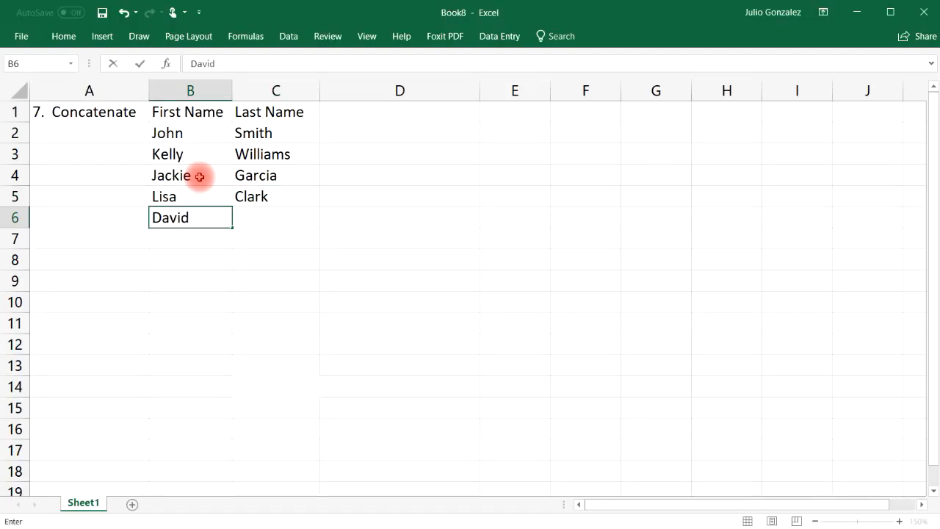
Add the final first- and last-name pair in B6:C6.
key(Tab)
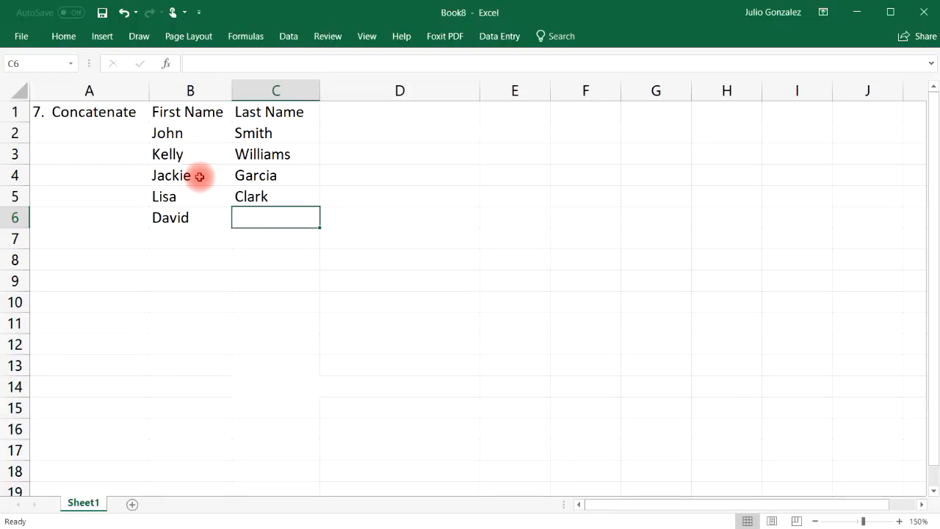
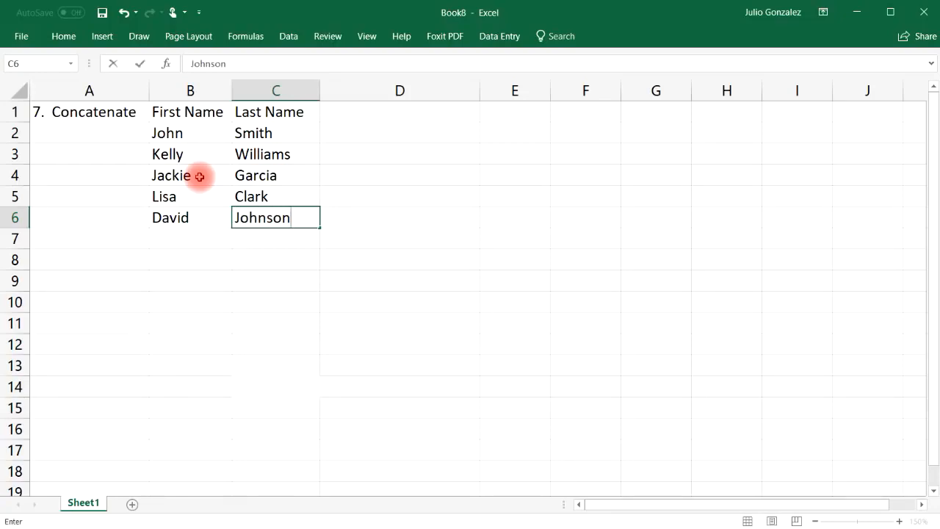
key(Tab)
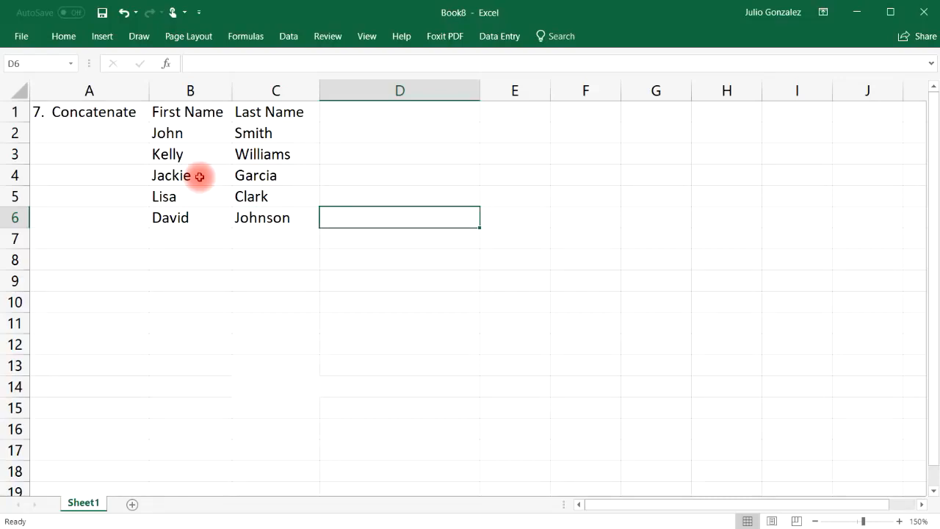
key(Up)
key(Up)
key(Up)
key(Up)
key(Up)
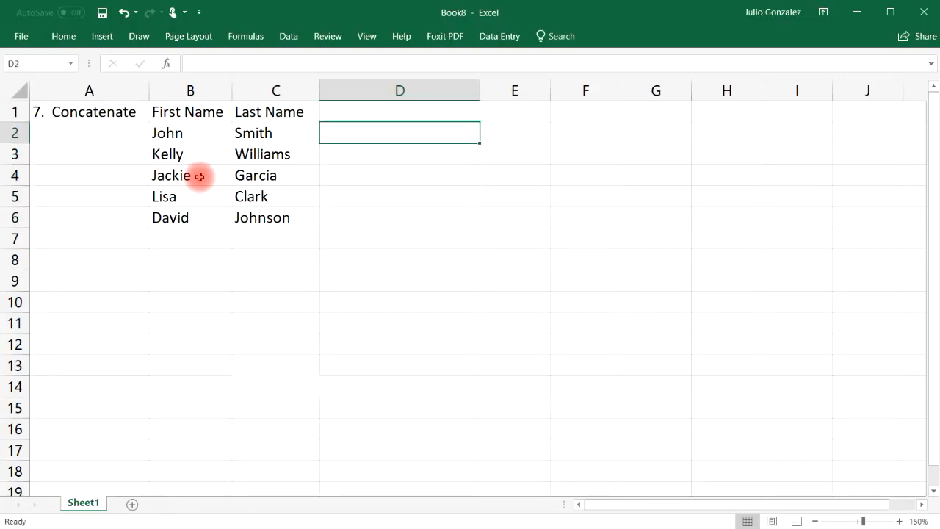
Enter =CONCATENATE(B2,C2) in D2 to join the first and last name.
key(Down)
text(=c)
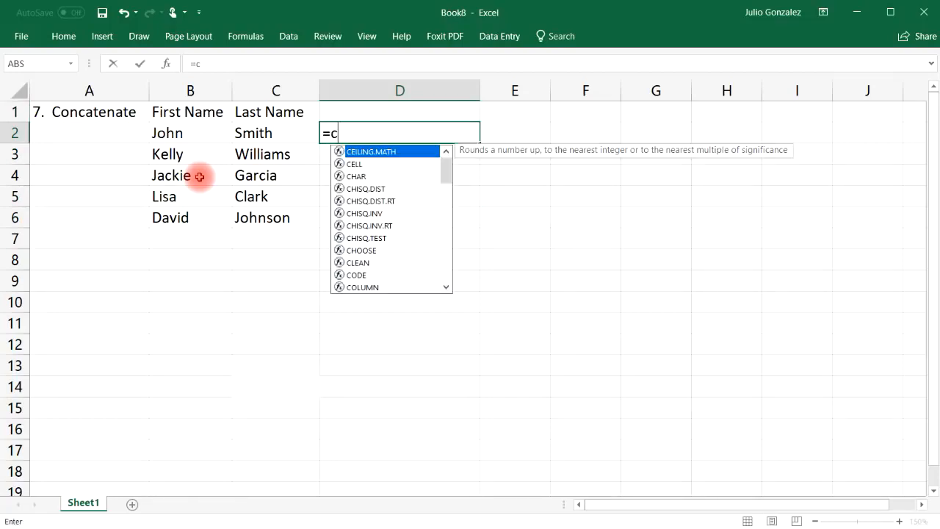
text(onc)
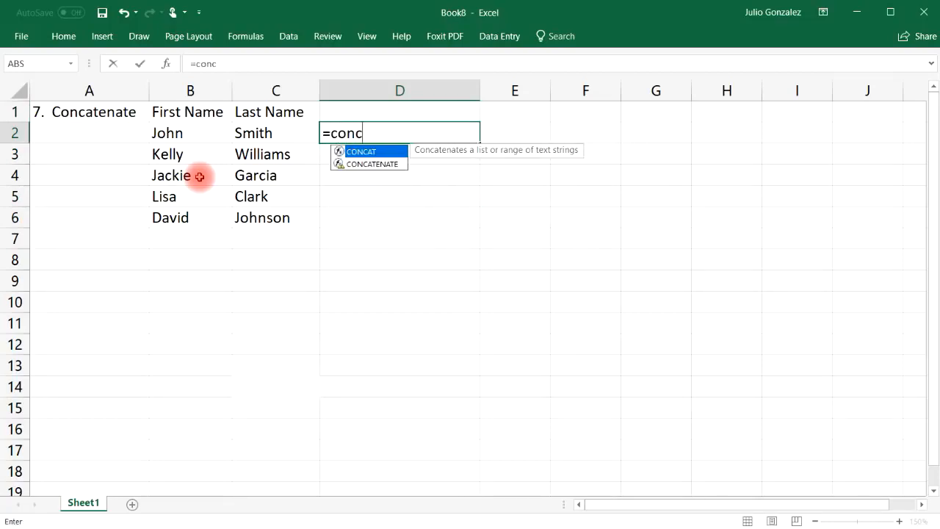
text(aten)
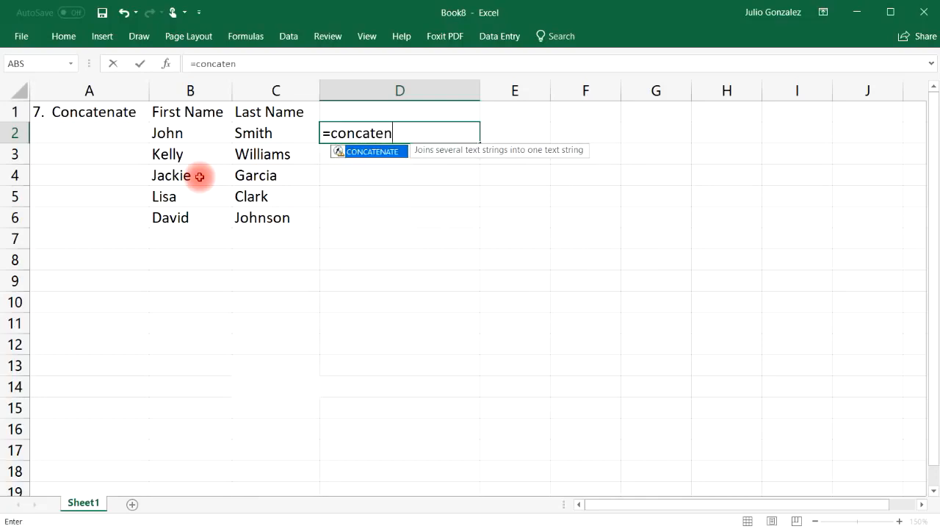
text(ate()
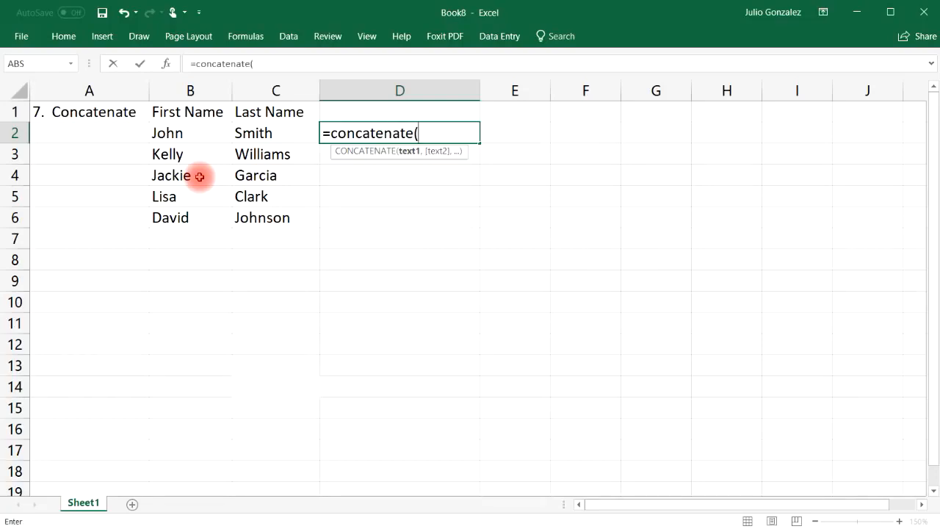
click(184, 132)
text(,)
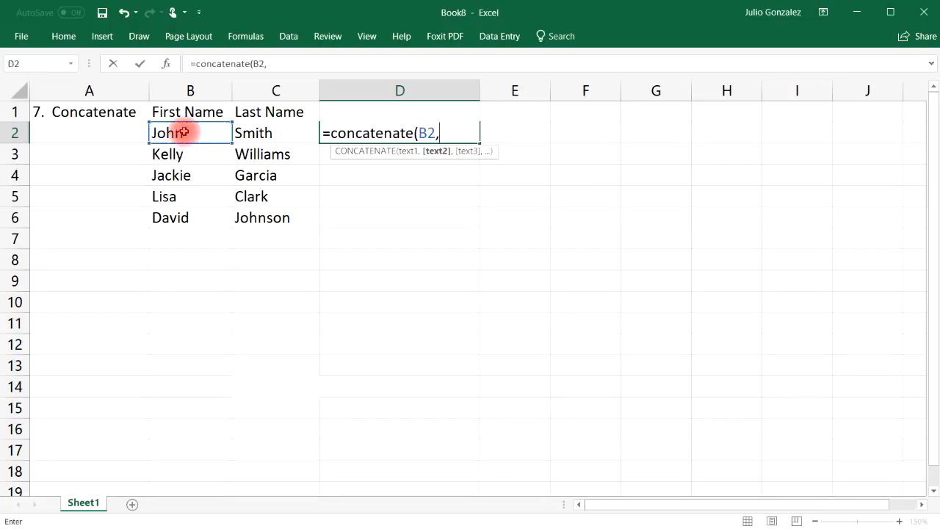
click(253, 133)
text())
key(Return)
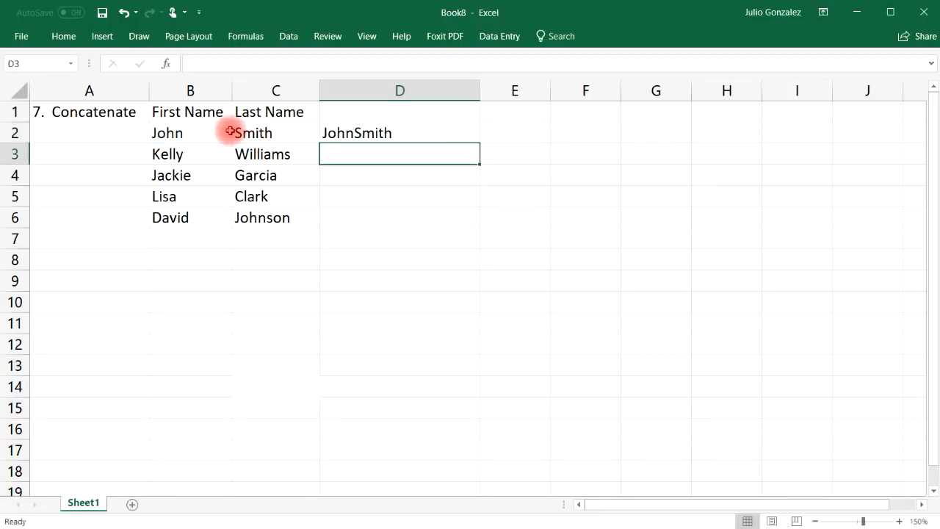
Fill the D2 formula down through D6 and widen column E.
click(172, 134)
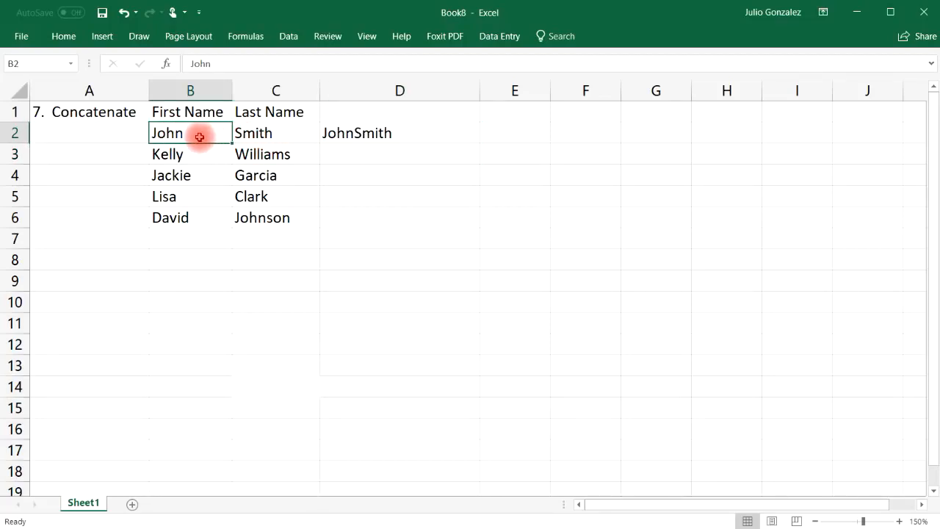
click(270, 134)
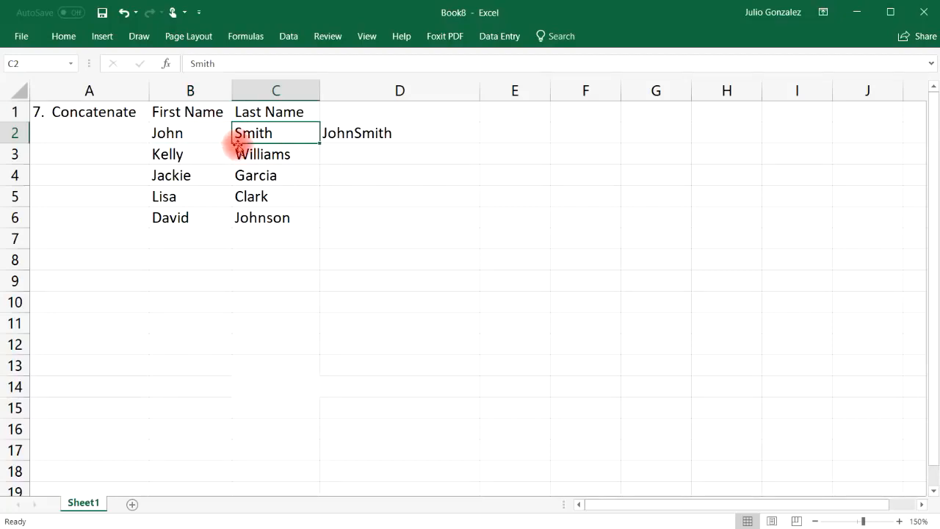
click(395, 140)
drag(479, 142, 484, 224)
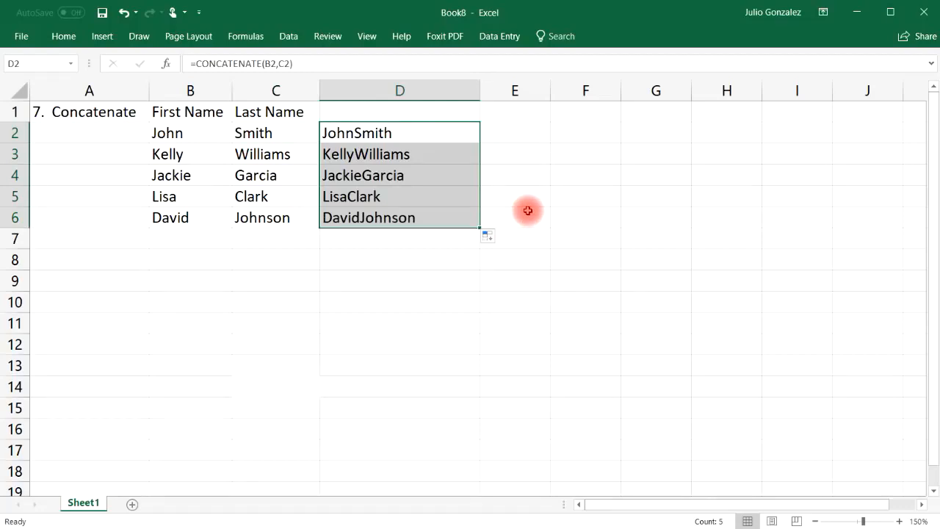
drag(550, 90, 644, 92)
Enter =CONCATENATE(B2," ",C2) in E2 and fill it down through E6.
click(536, 135)
click(355, 132)
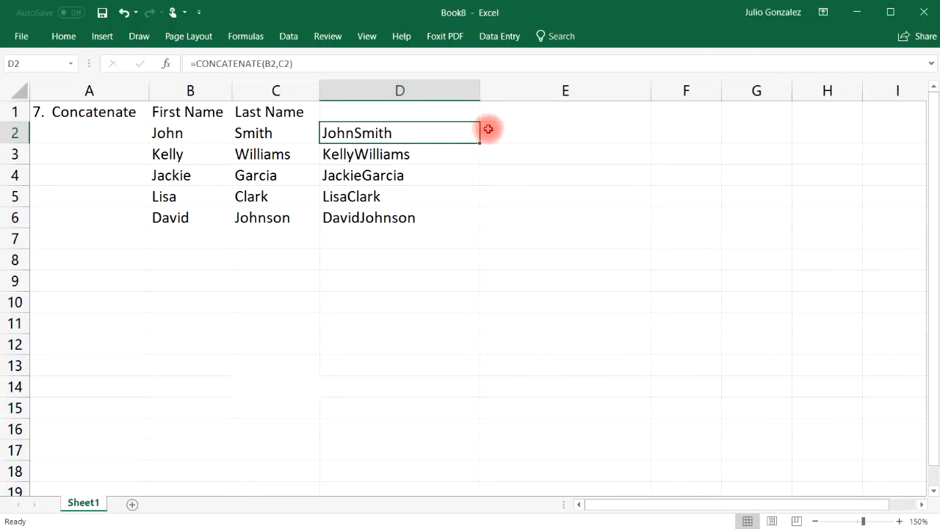
click(511, 129)
text(=)
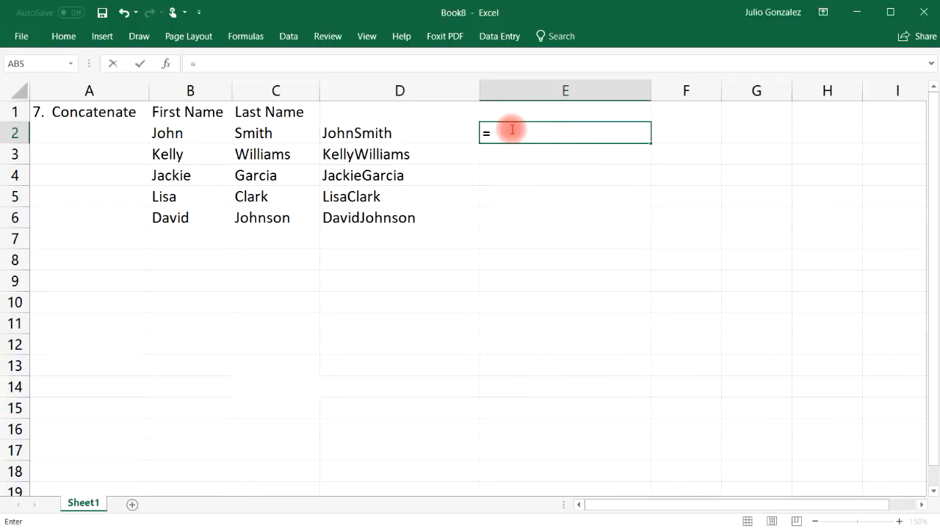
text(conc)
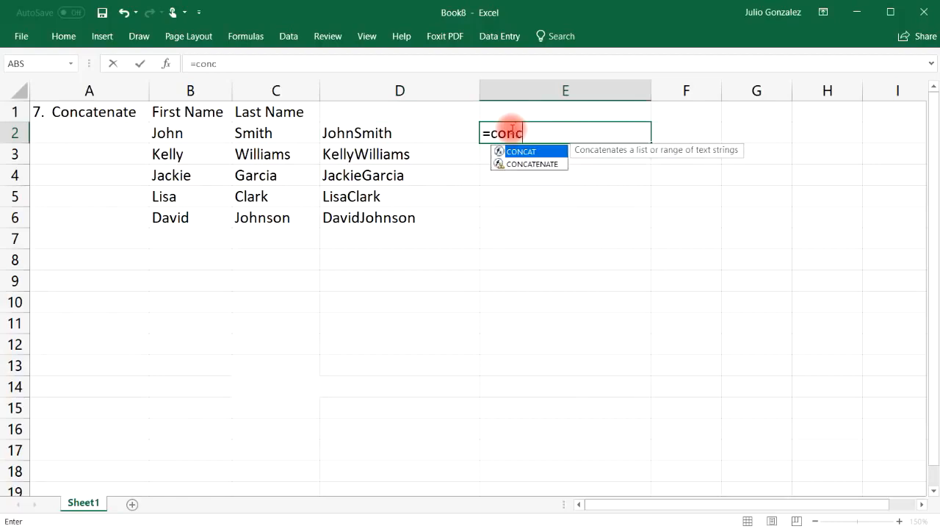
text(atenate()
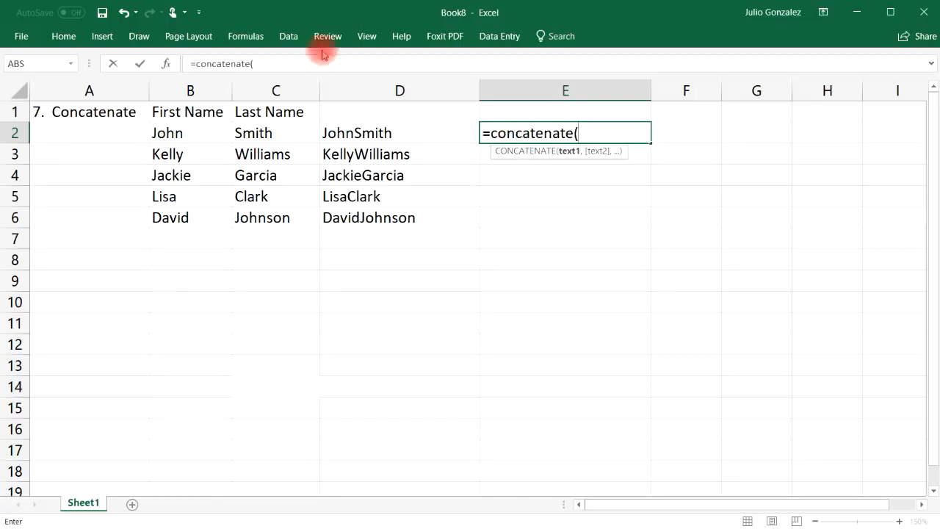
click(164, 134)
text(,)
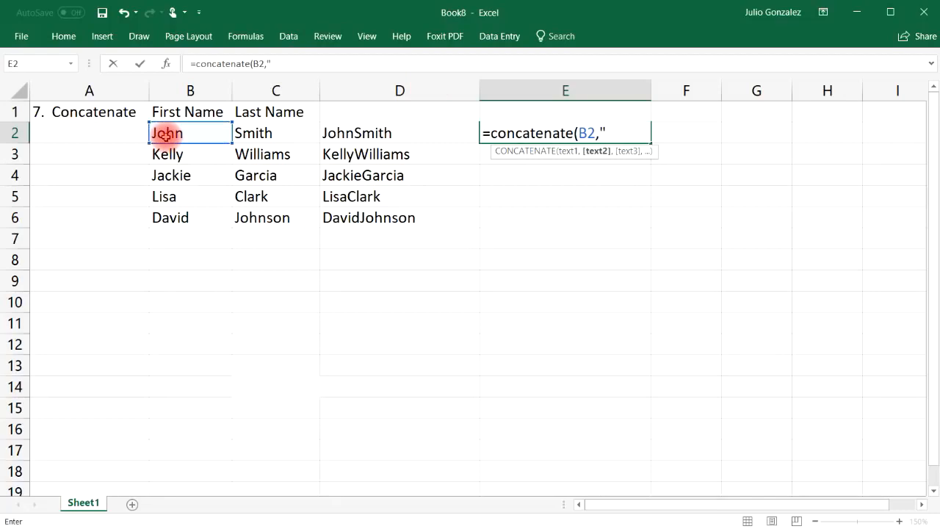
text(" ",C2))
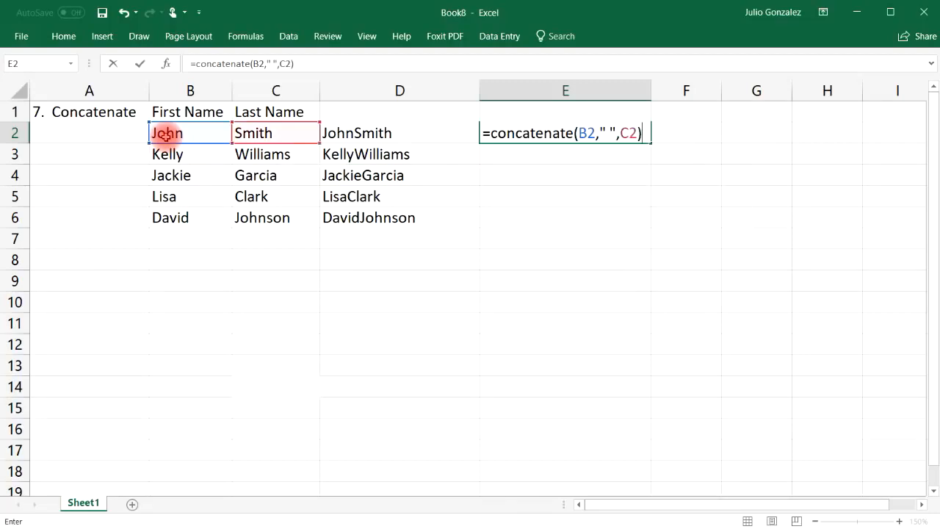
key(Return)
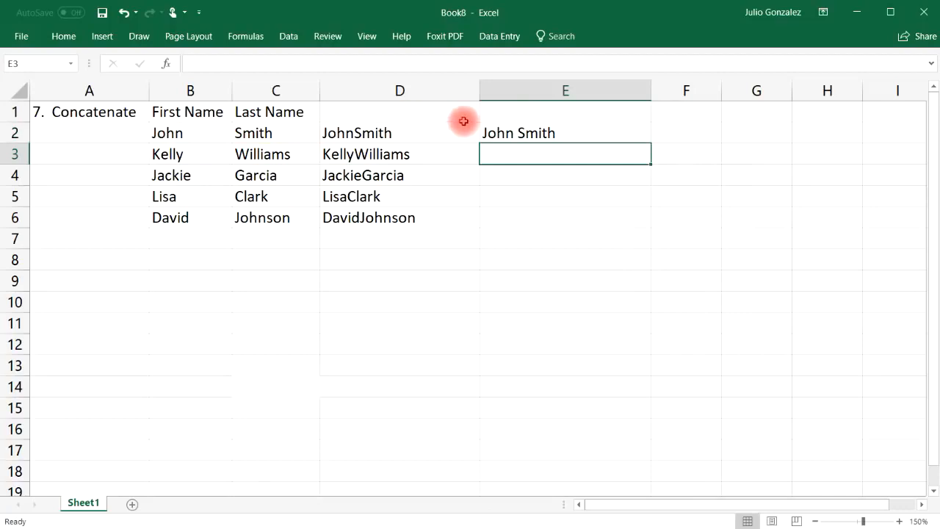
click(503, 133)
drag(652, 141, 652, 227)
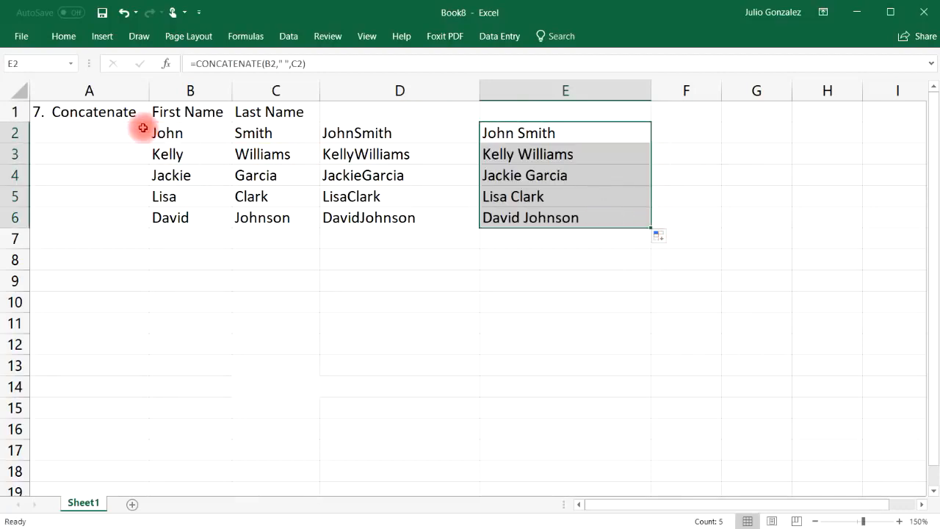
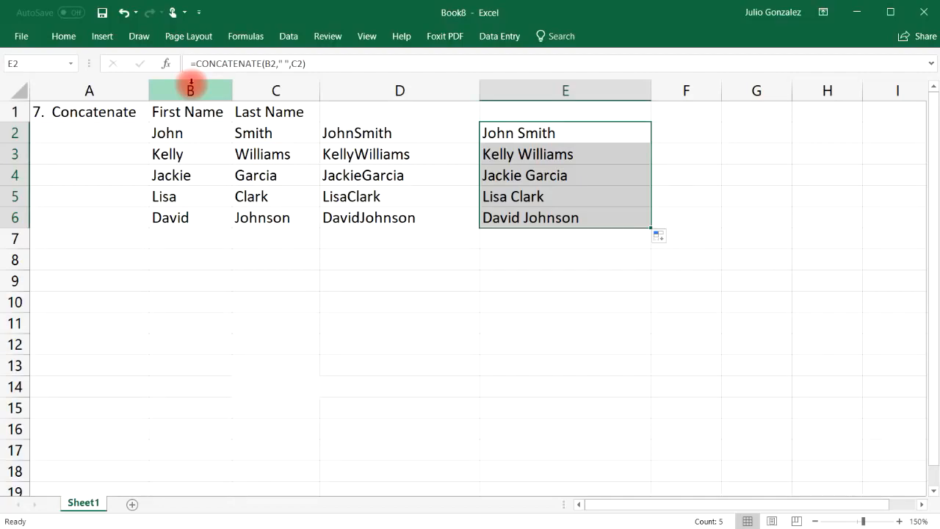
Delete the old Concatenate example in A1:E6, leaving the sheet blank.
drag(59, 111, 504, 216)
key(Delete)
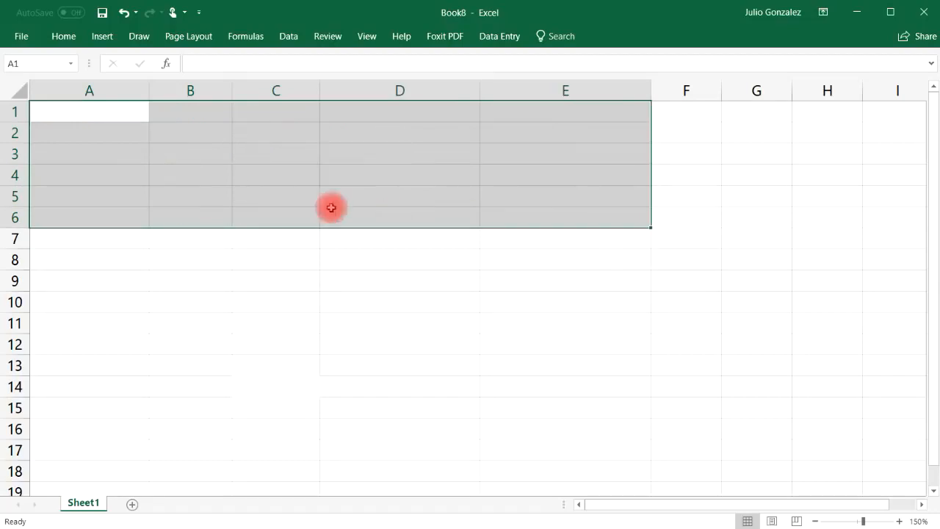
Enter the heading '8. If' in cell A1.
click(80, 112)
text(8.)
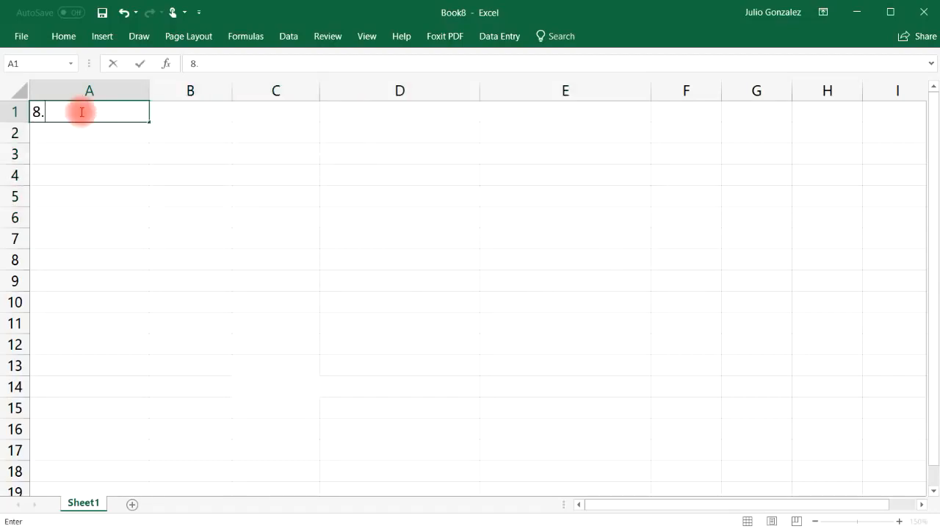
text( If)
key(ctrl+Return)
key(Right)
key(Down)
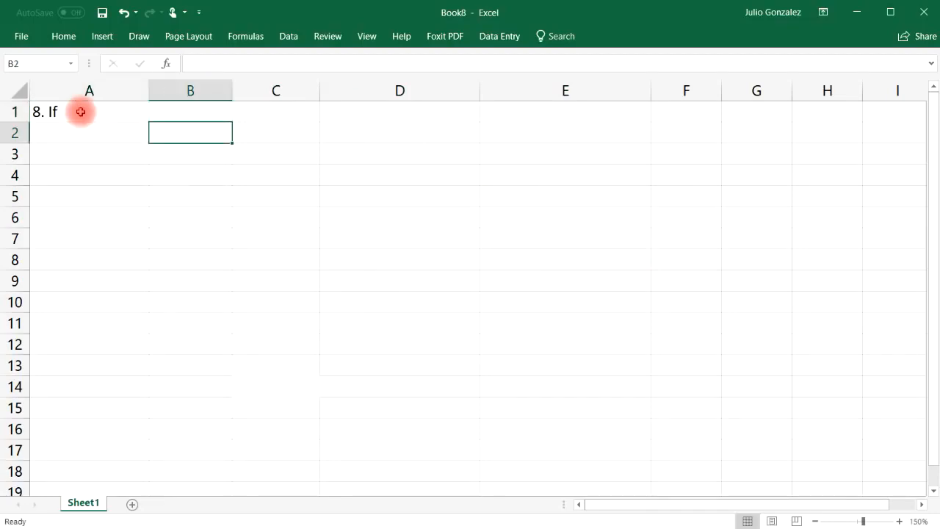
List Fruit:, Apple, Orange, Lemon and Banana down B2:B6.
text(Fruit:)
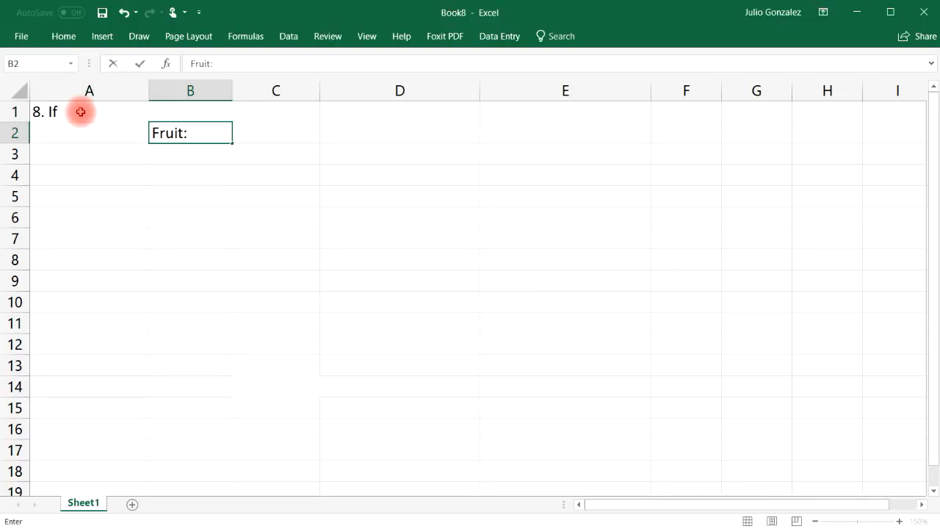
key(Return)
text(Apple)
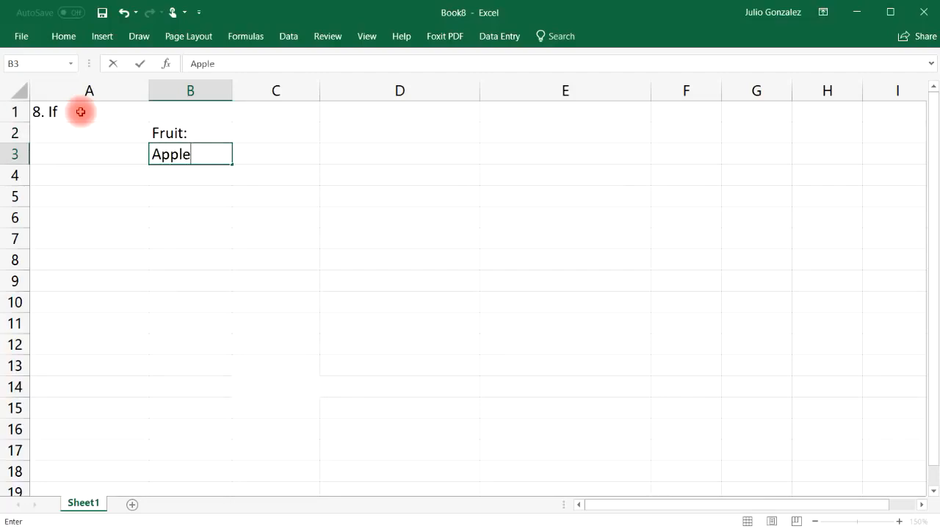
key(Return)
text(Orange)
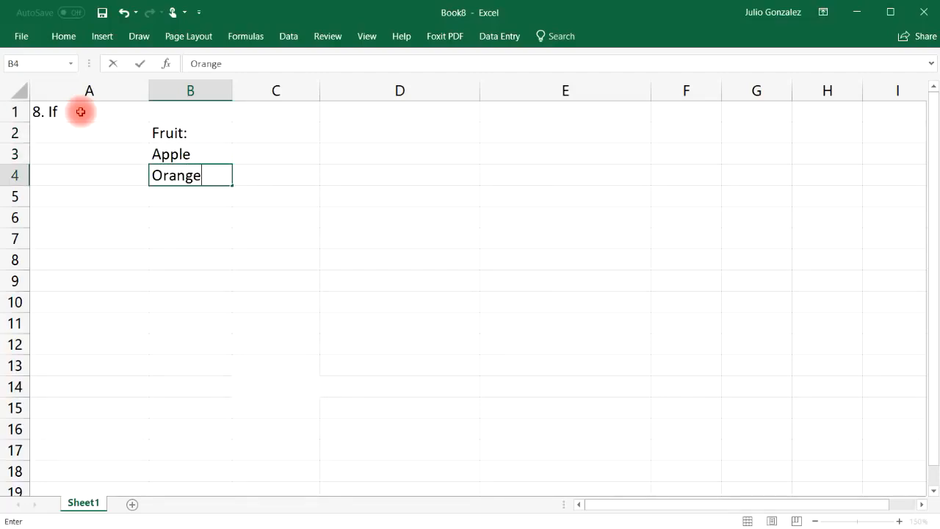
key(Return)
text(Lemon)
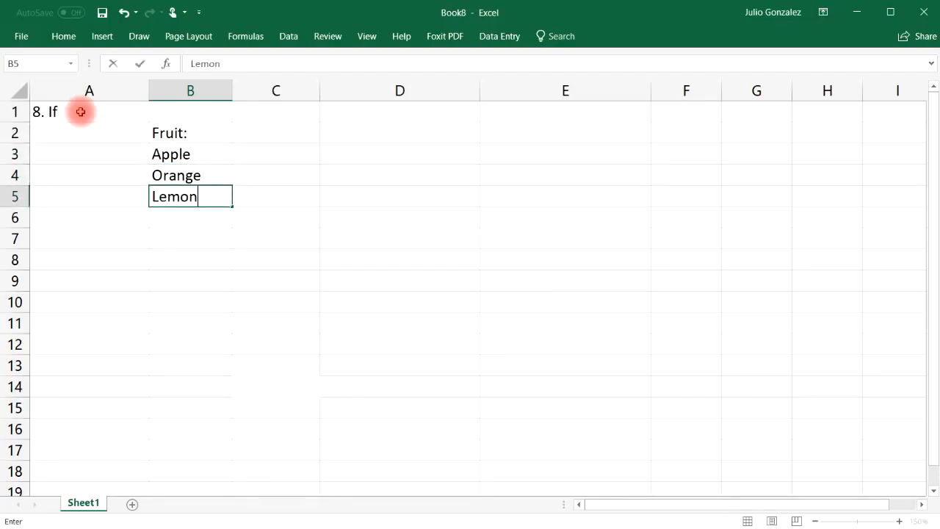
key(Return)
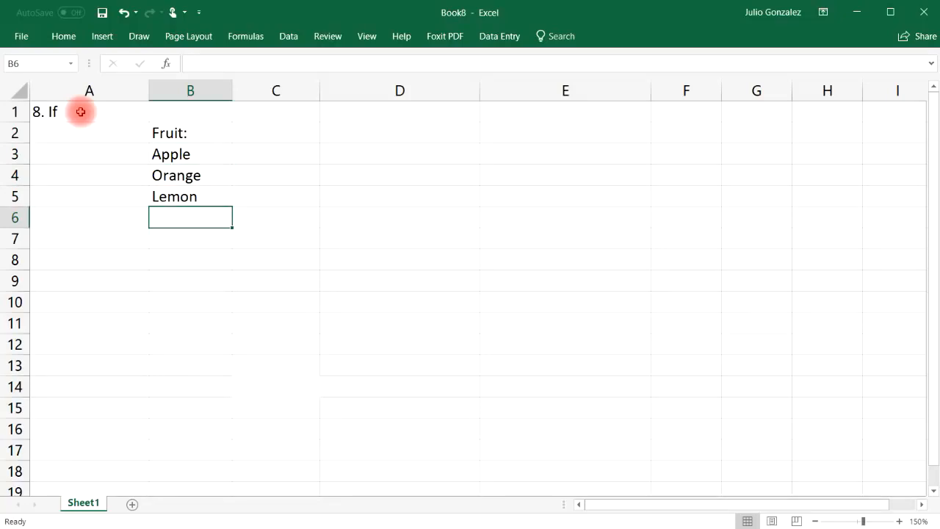
text(Banana)
key(Up)
key(Up)
key(Up)
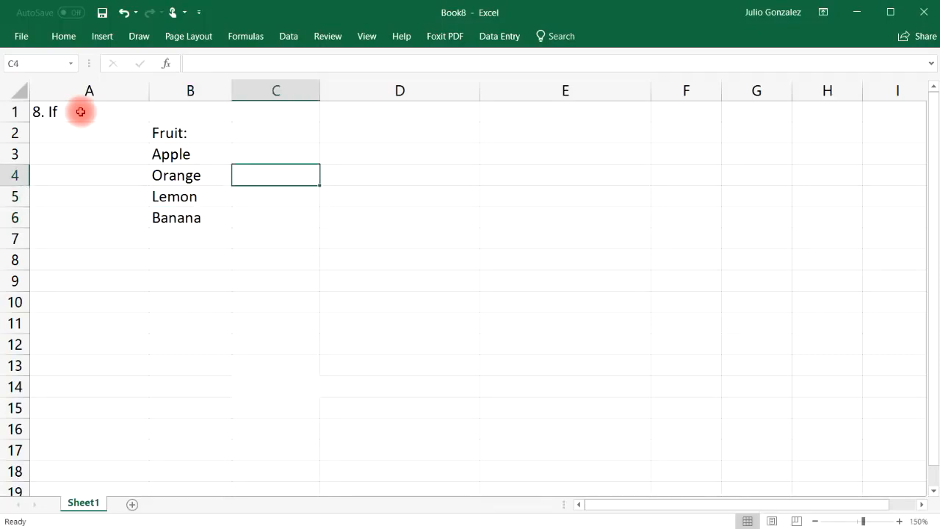
Enter =IF(B3="Orange",TRUE,FALSE) in C3 and fill it down to C6.
text(=)
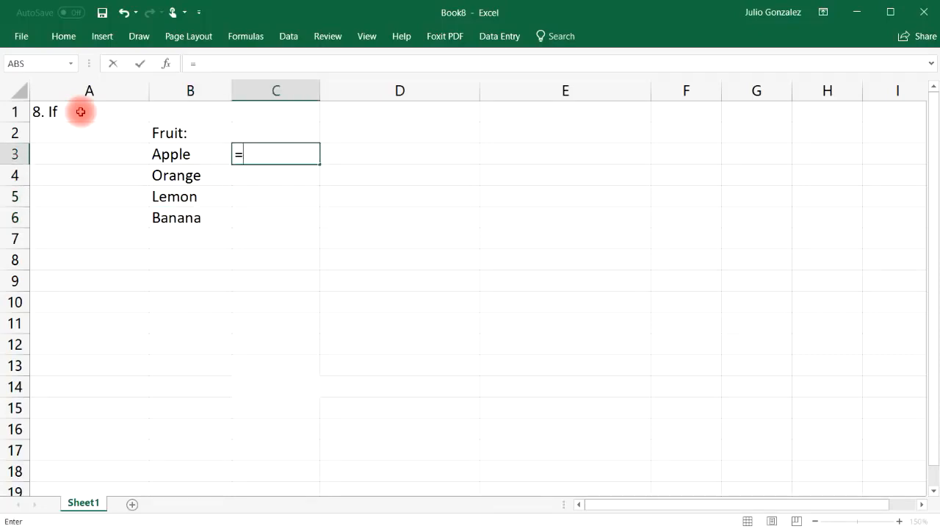
text(if()
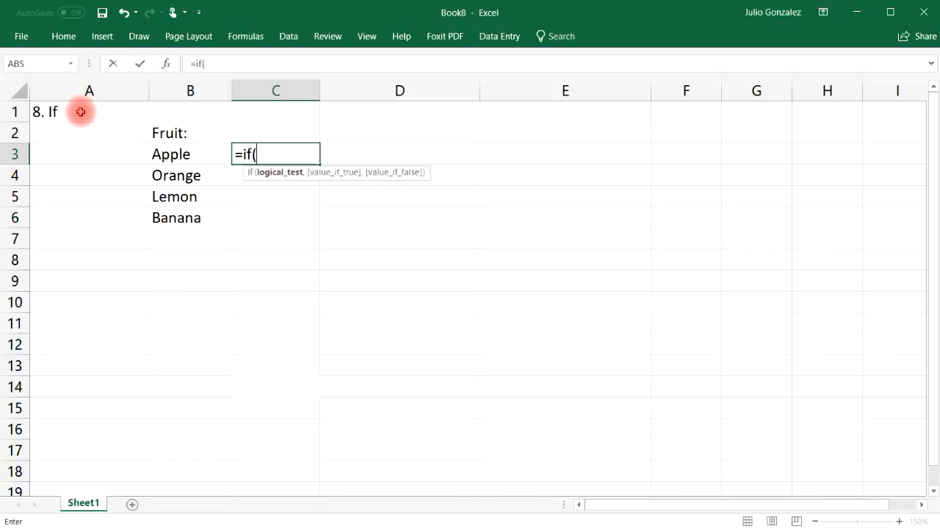
text(B)
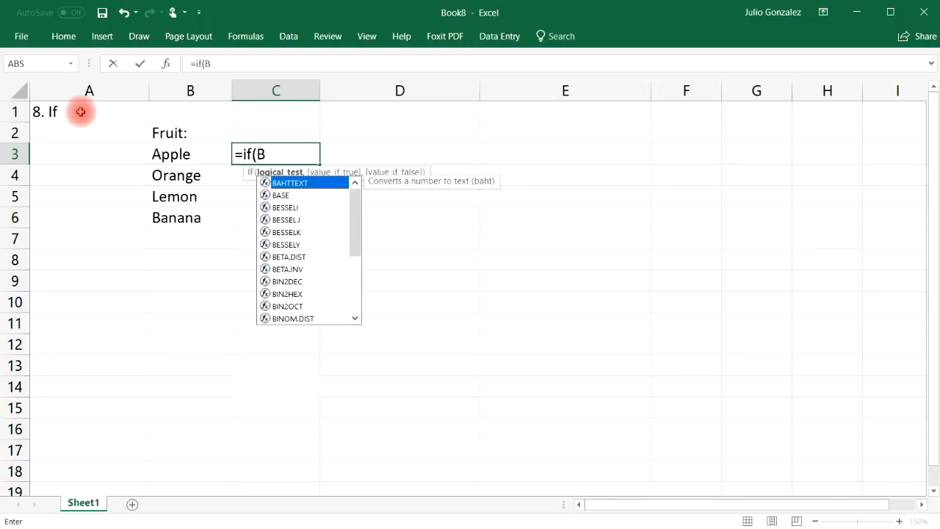
text(3=)
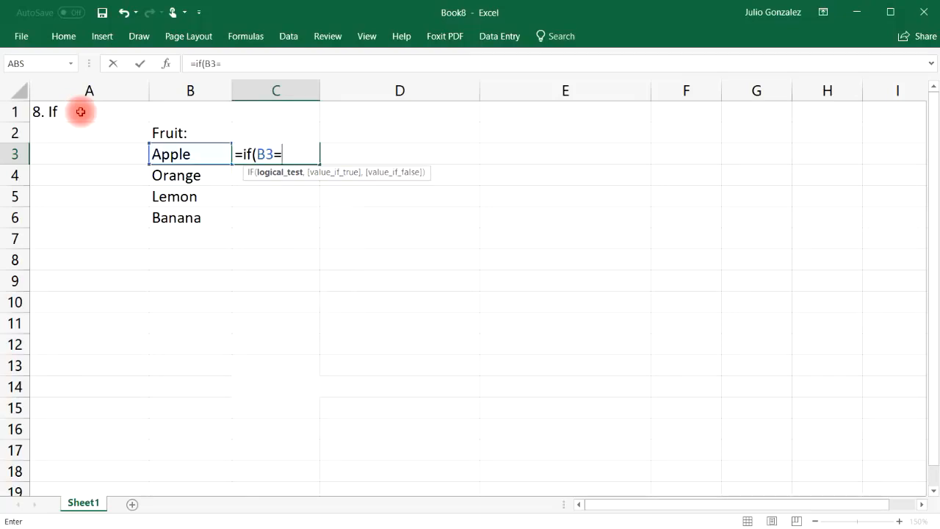
text("Orange",)
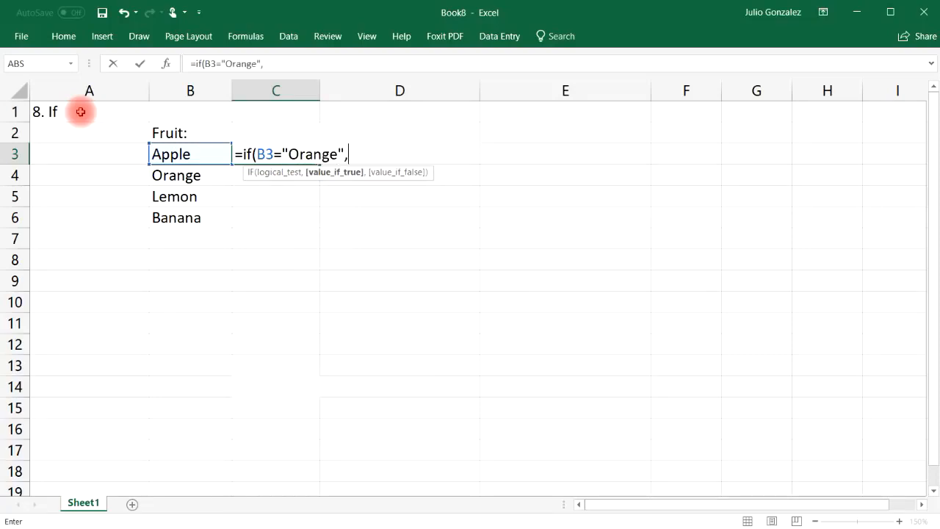
text(True,)
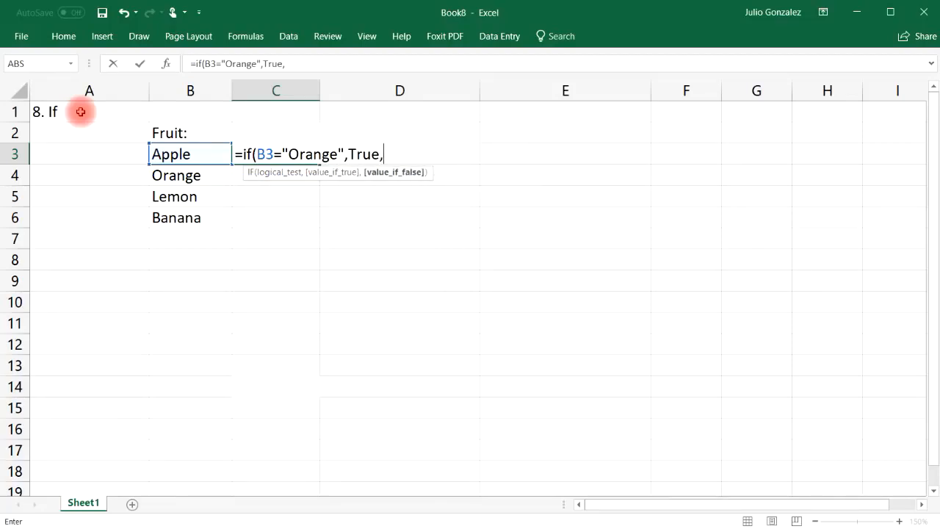
text(False)
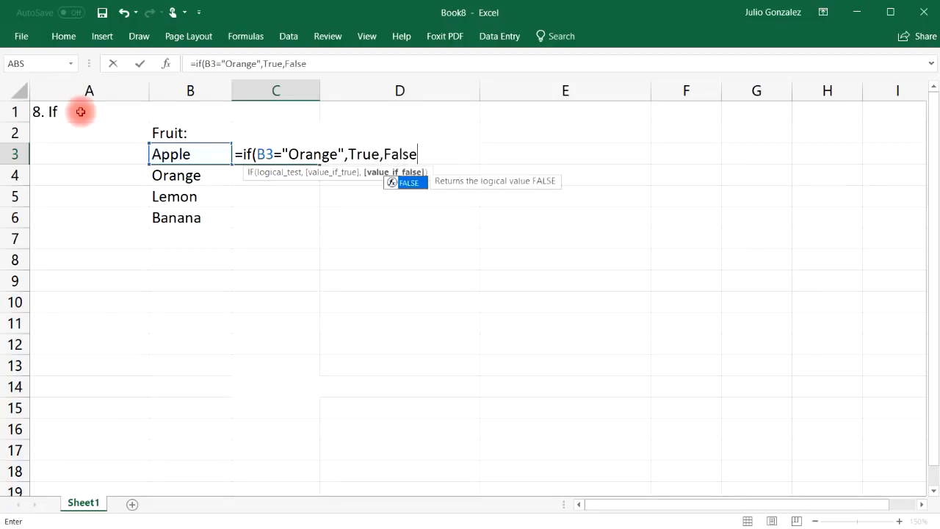
text())
key(Return)
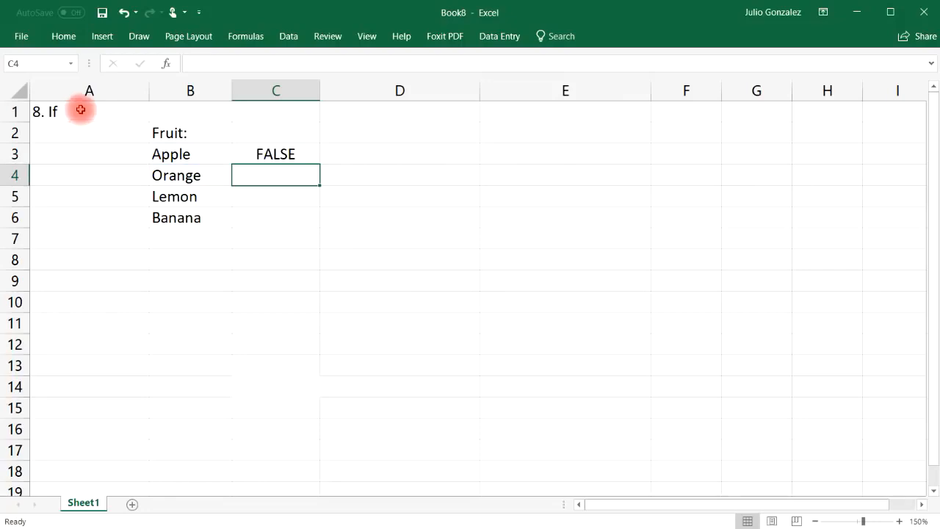
click(264, 154)
click(197, 154)
click(278, 154)
drag(319, 164, 318, 225)
click(293, 176)
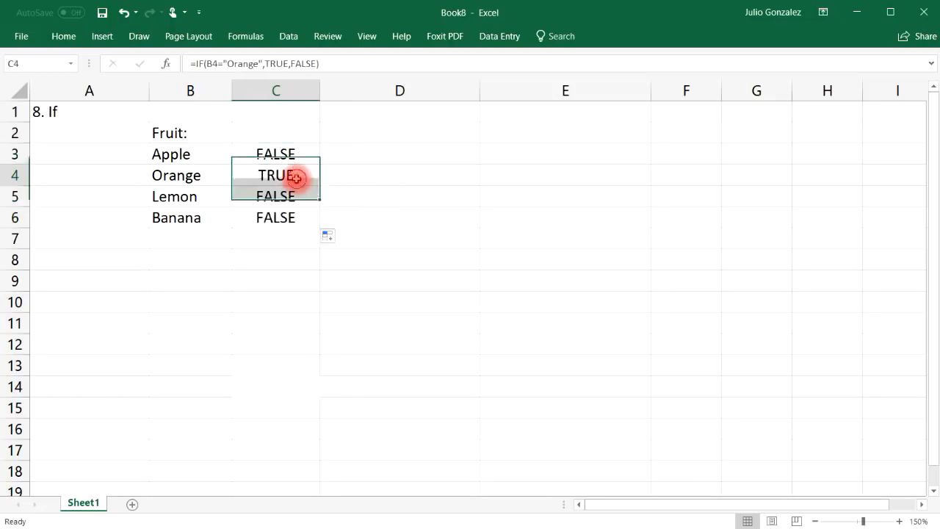
click(172, 178)
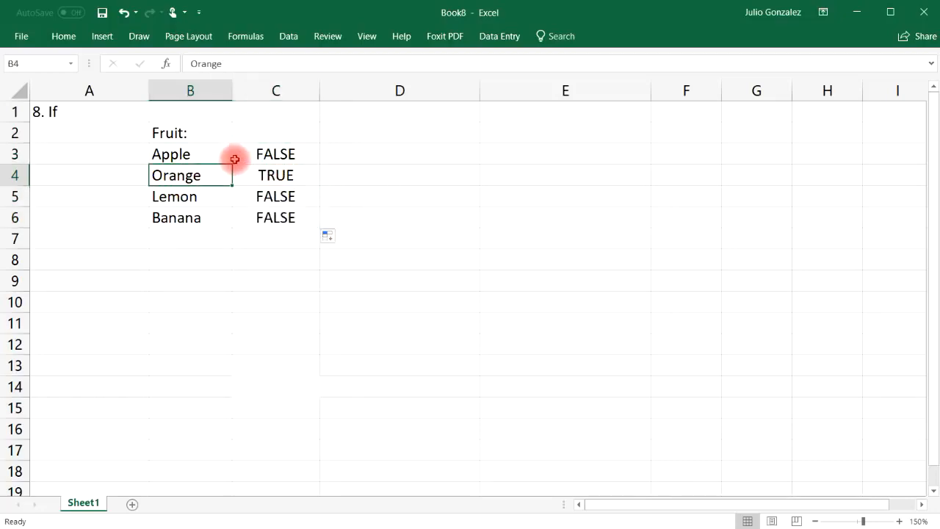
Swap the fruits so B3 reads Orange and B4 reads Apple, making C3 TRUE.
click(203, 151)
text(Orange)
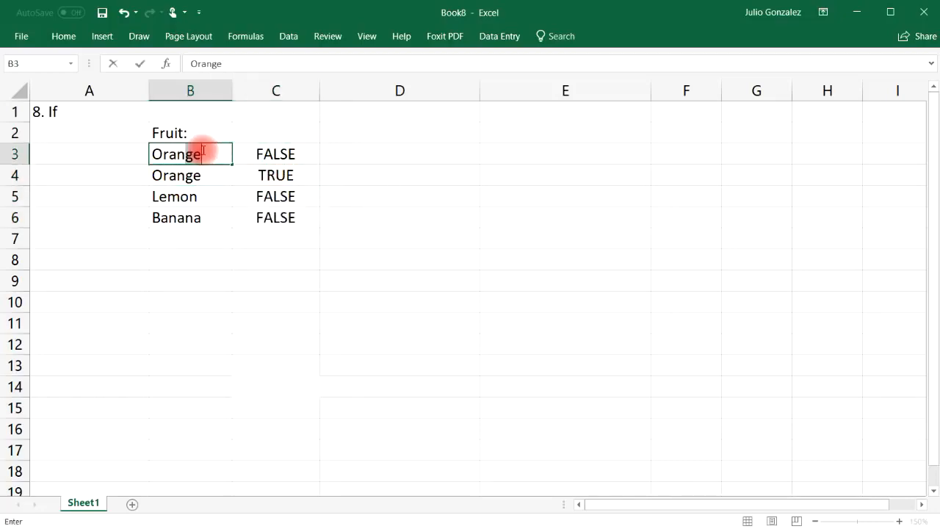
key(Return)
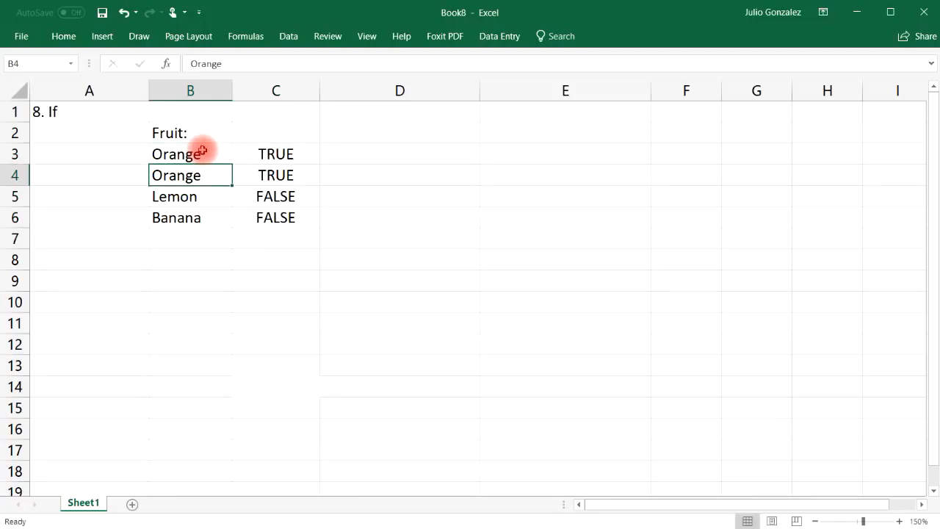
text(Apple)
key(Return)
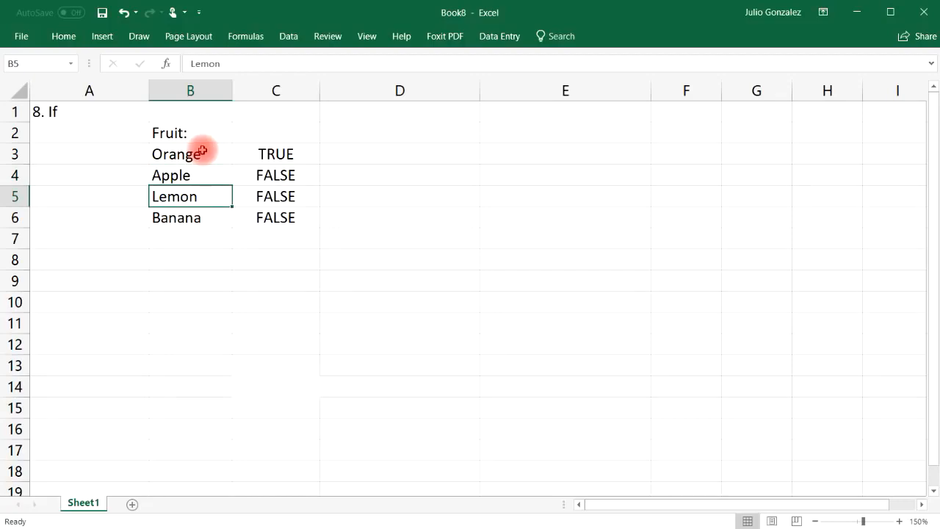
Enter =IF(B3="Lemon","Yes","It is not a lemon") in D3.
click(361, 154)
text(=if)
key(BackSpace)
text(if()
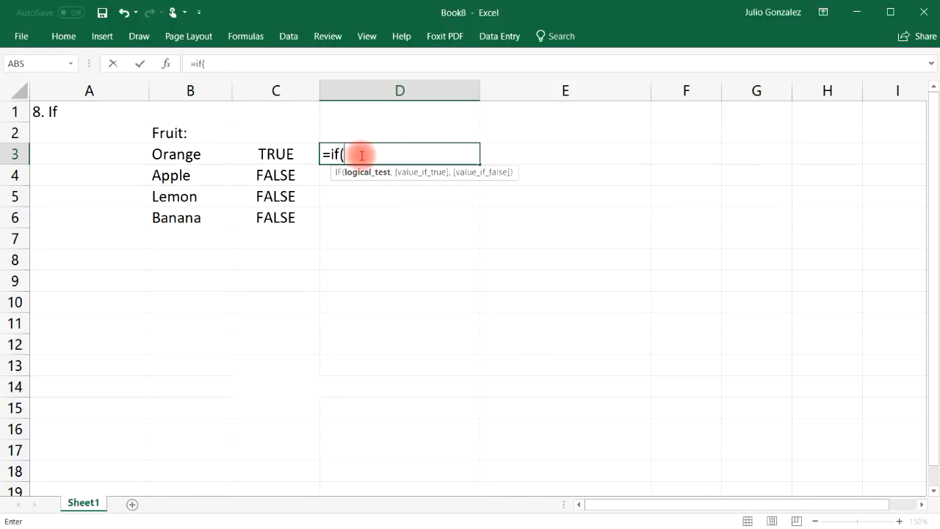
text(l)
key(BackSpace)
text(B3)
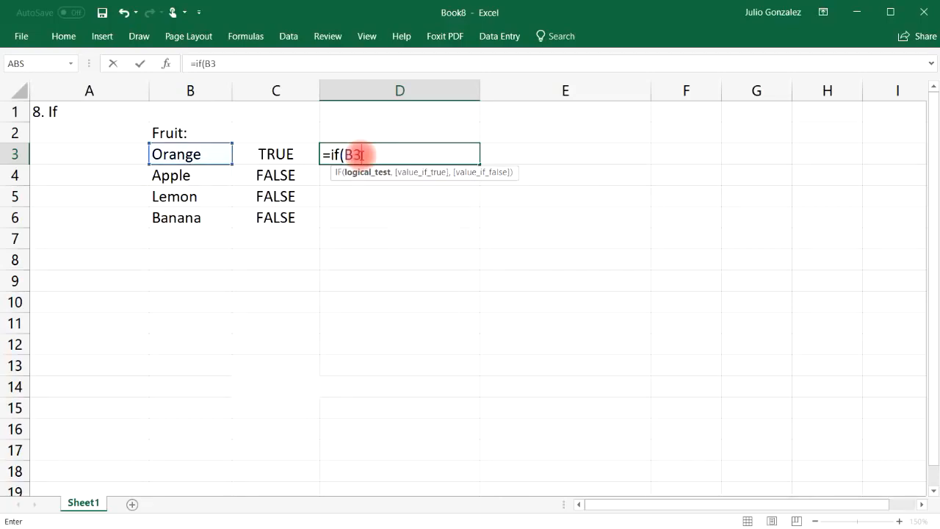
text(="L)
key(BackSpace)
text("Lemon)
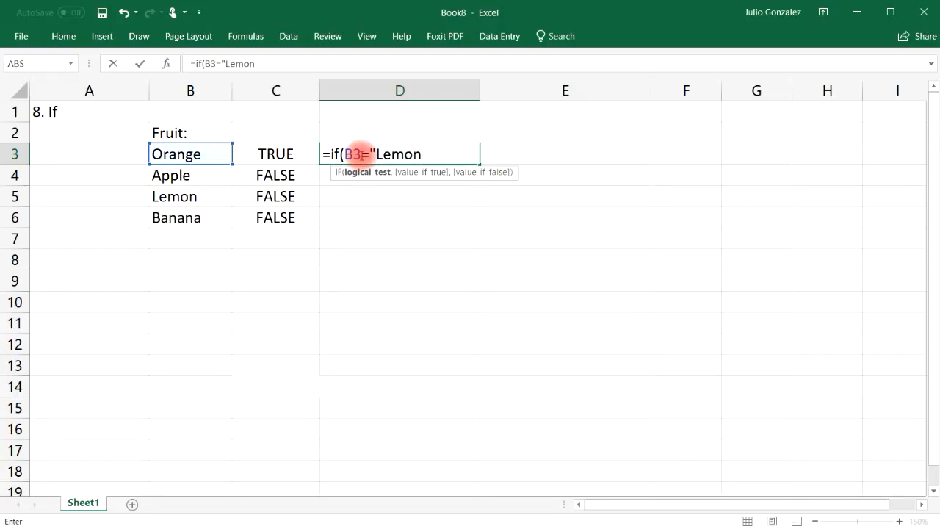
text(",)
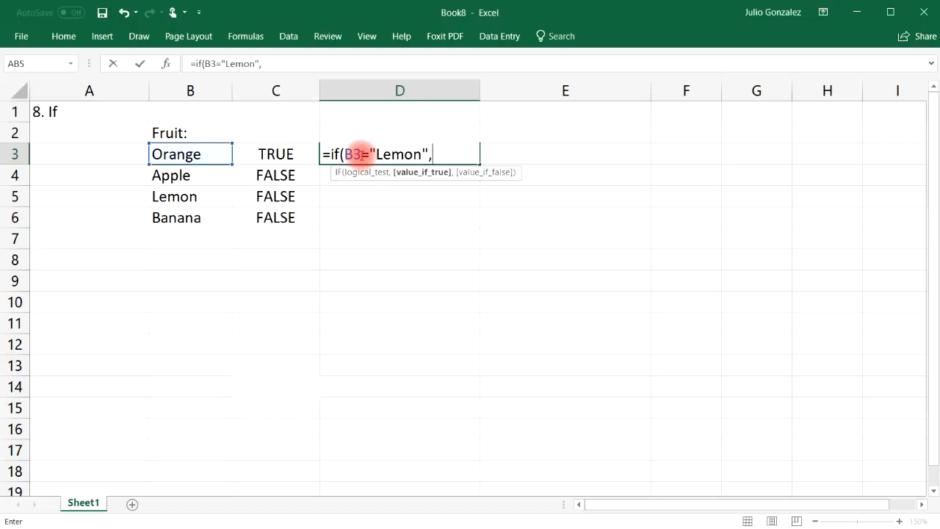
text("Yes",)
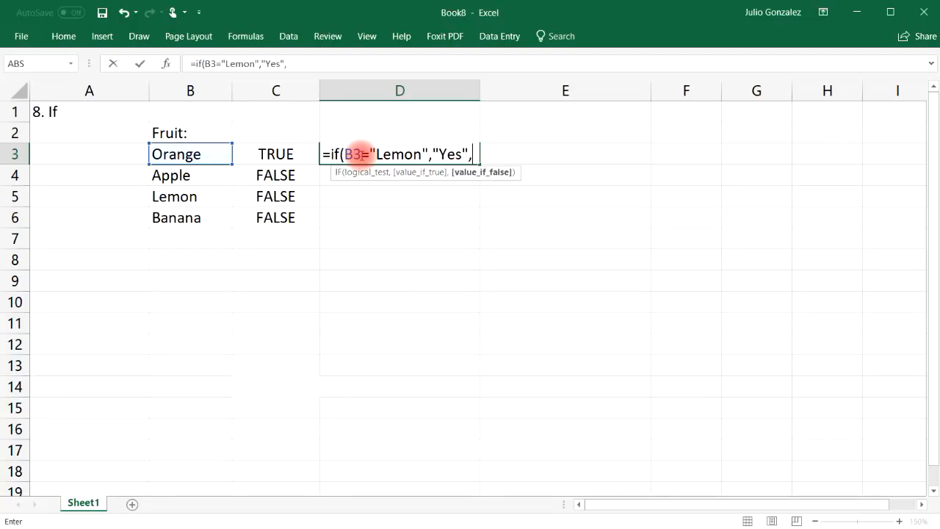
text("It is not a lemon)
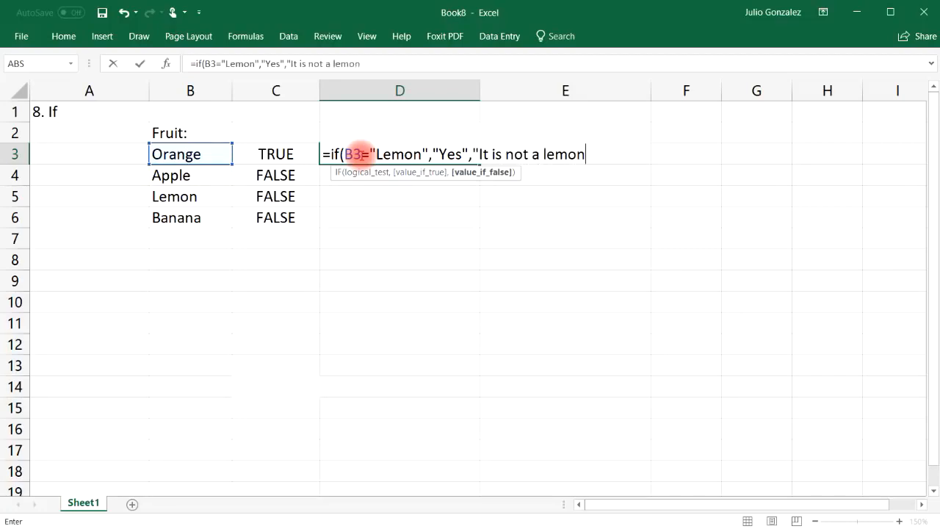
text("))
key(Return)
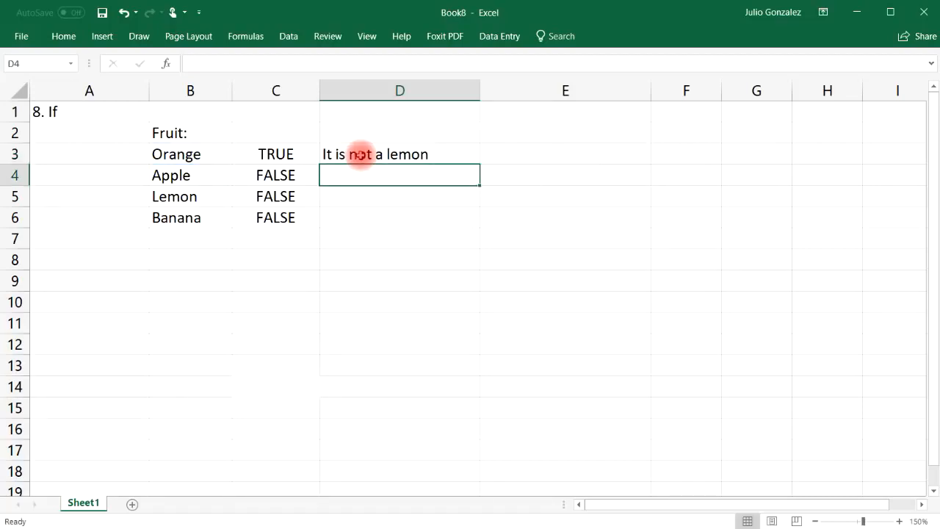
Fill the lemon formula down to D6 and confirm D5 beside Lemon shows Yes.
click(196, 153)
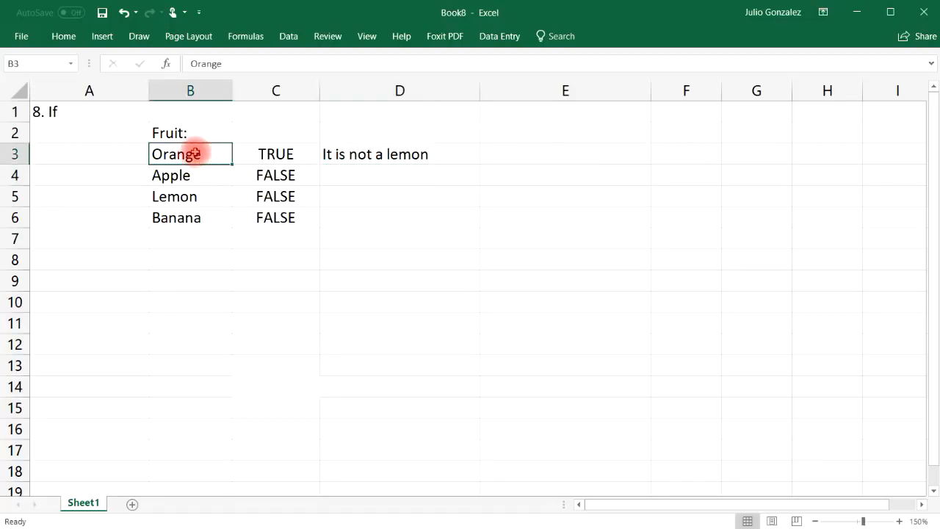
click(397, 154)
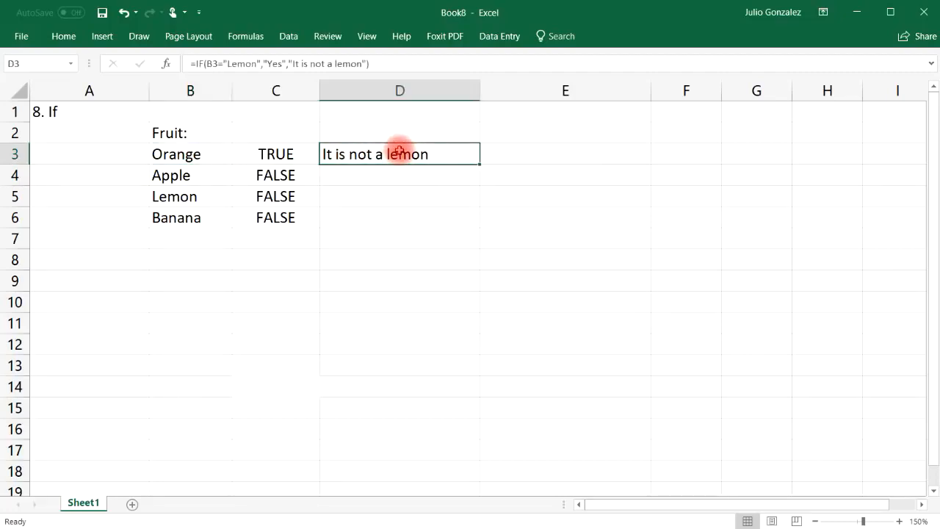
drag(481, 163, 481, 229)
click(179, 196)
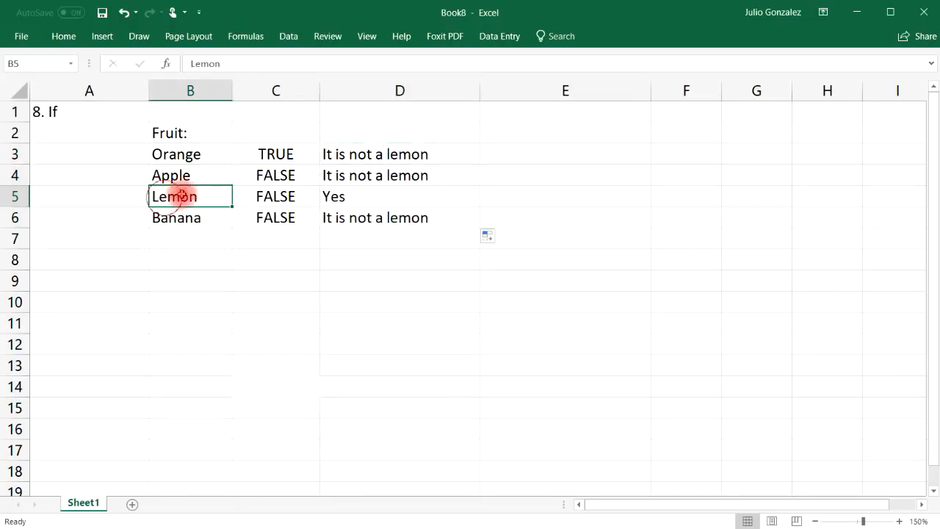
click(334, 194)
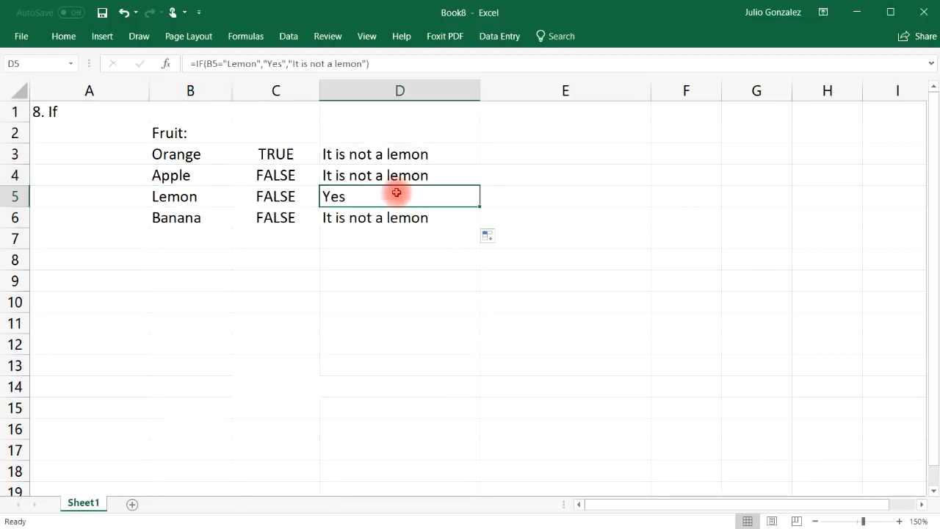
Enter the numbers 15, 25, 50 and 84 in B9:B12.
click(204, 281)
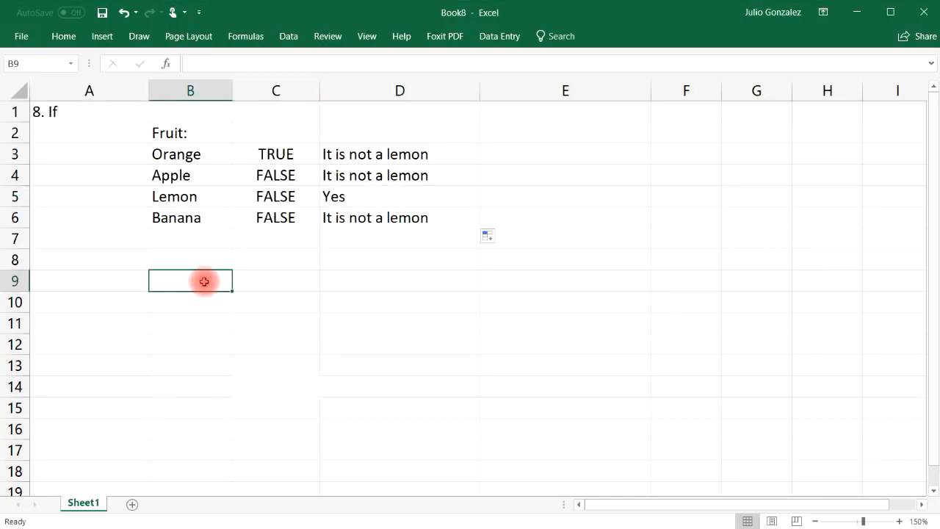
text(15)
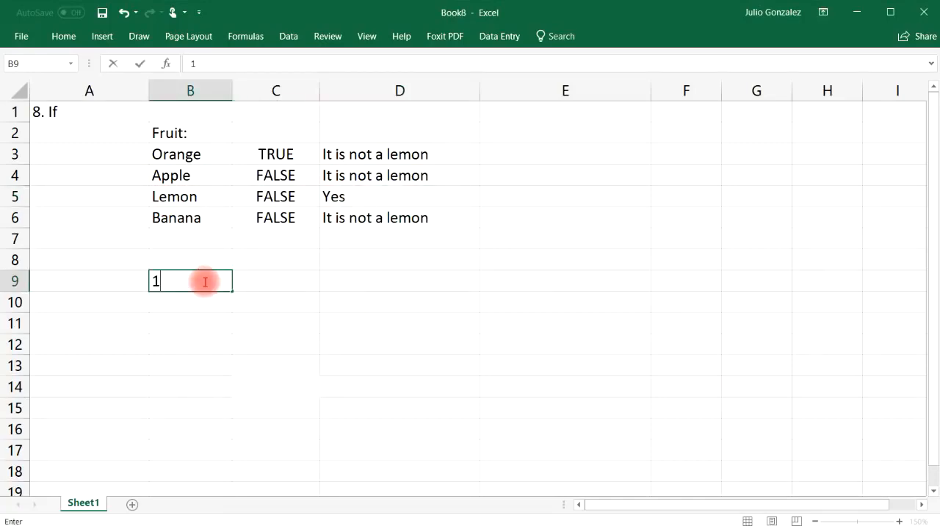
click(200, 301)
text(25)
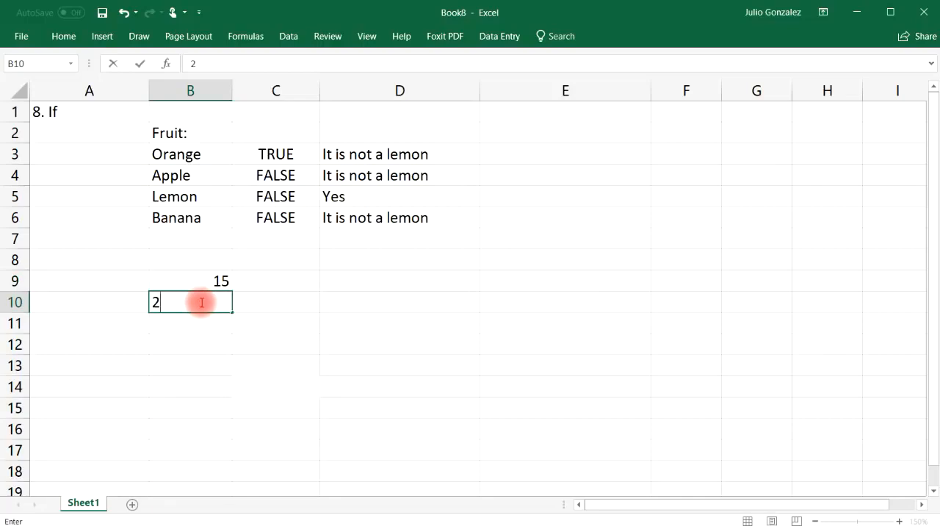
click(184, 323)
text(50)
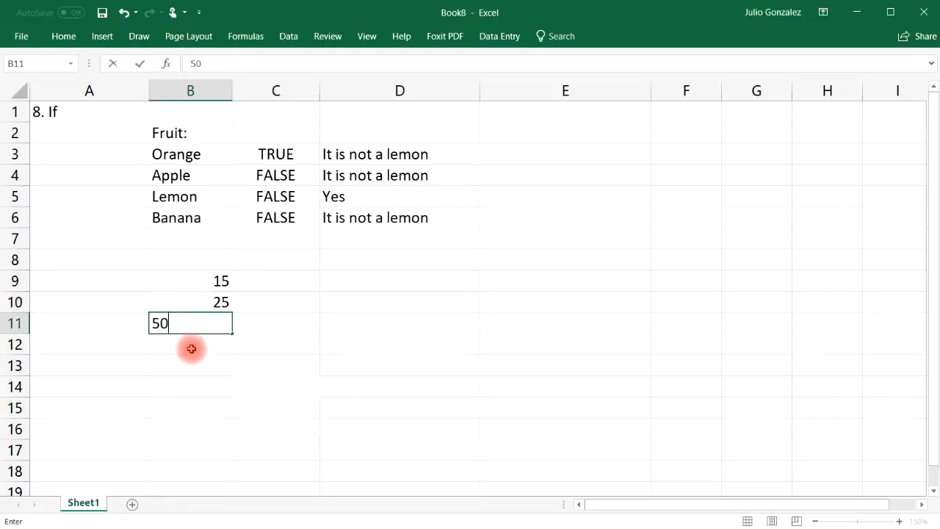
click(192, 344)
text(84)
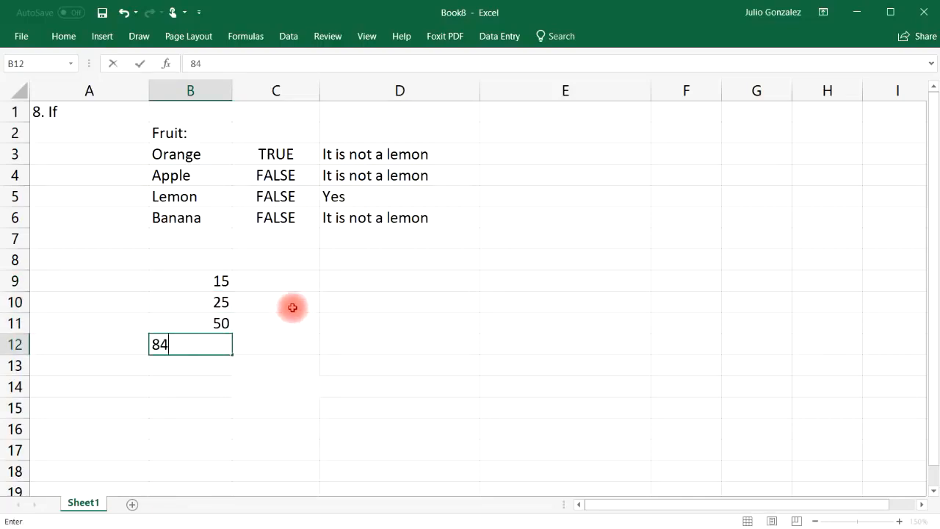
Enter =IF(B9>30,B9*10,0) in C9 and fill it to C12, giving 0, 0, 500, 840.
click(296, 279)
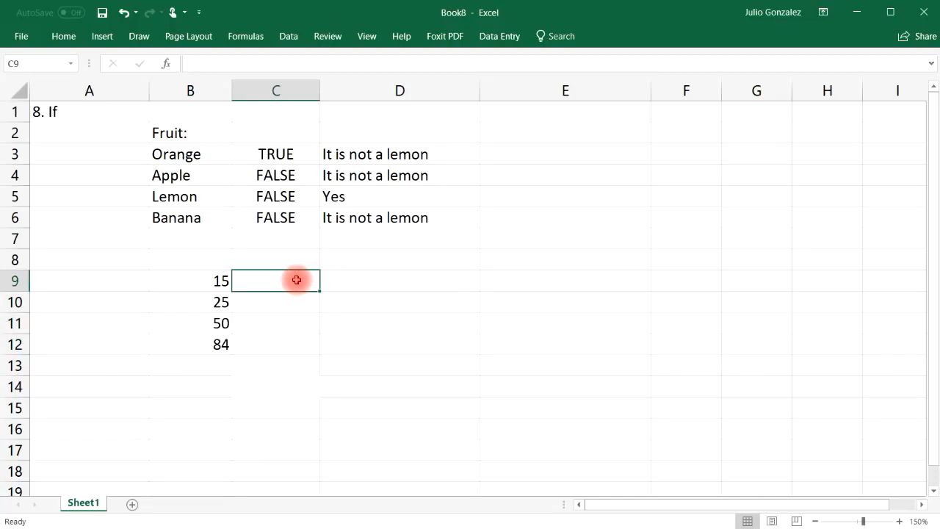
text(=if)
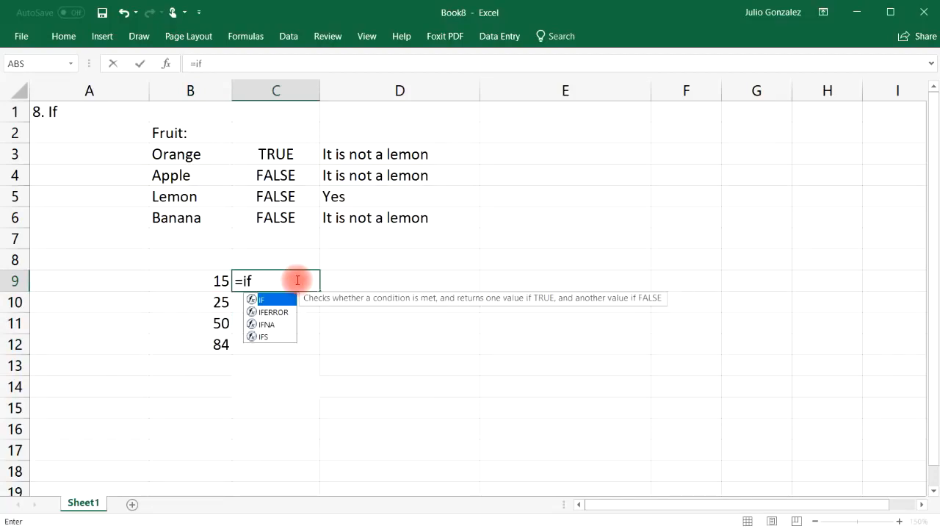
text(()
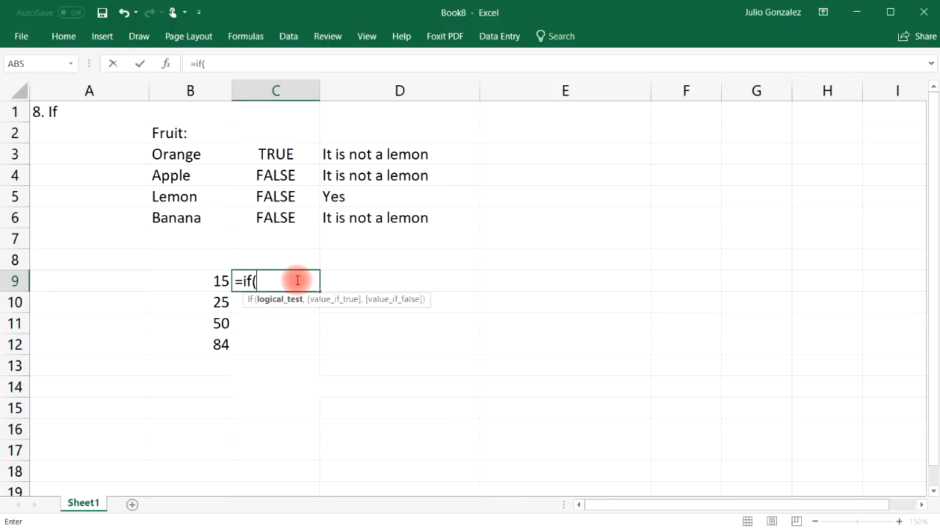
text(B9)
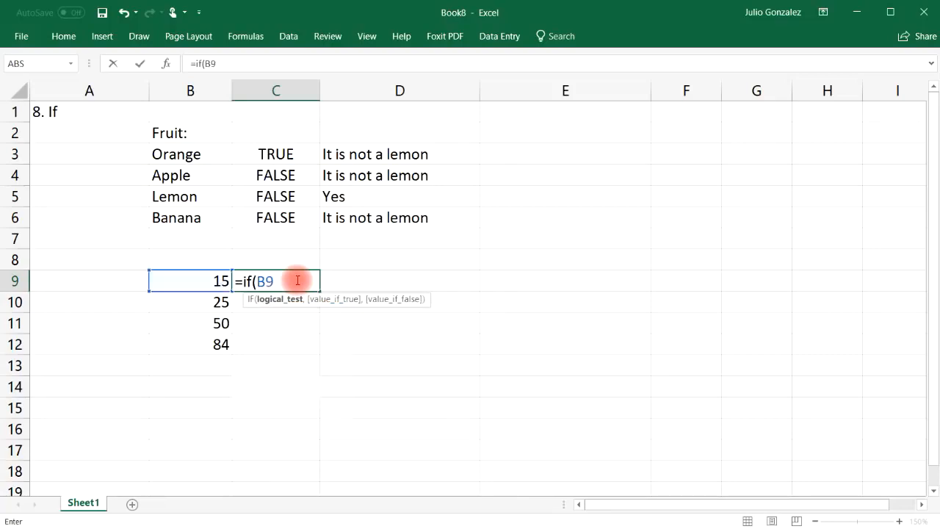
text(>30,)
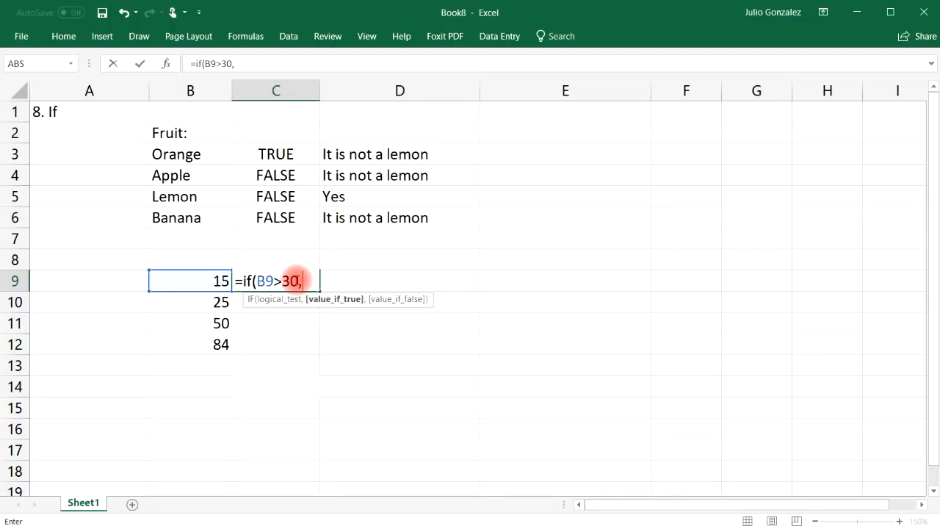
text(B9*)
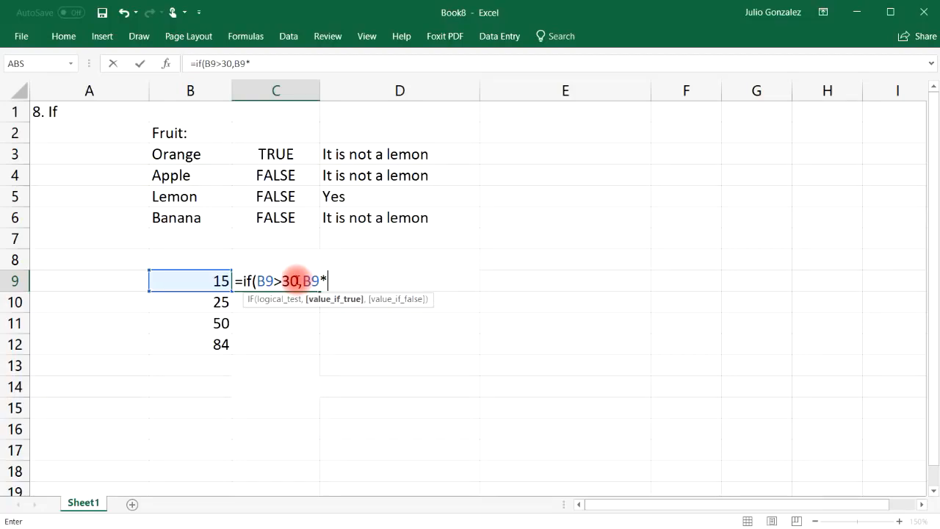
text(10,)
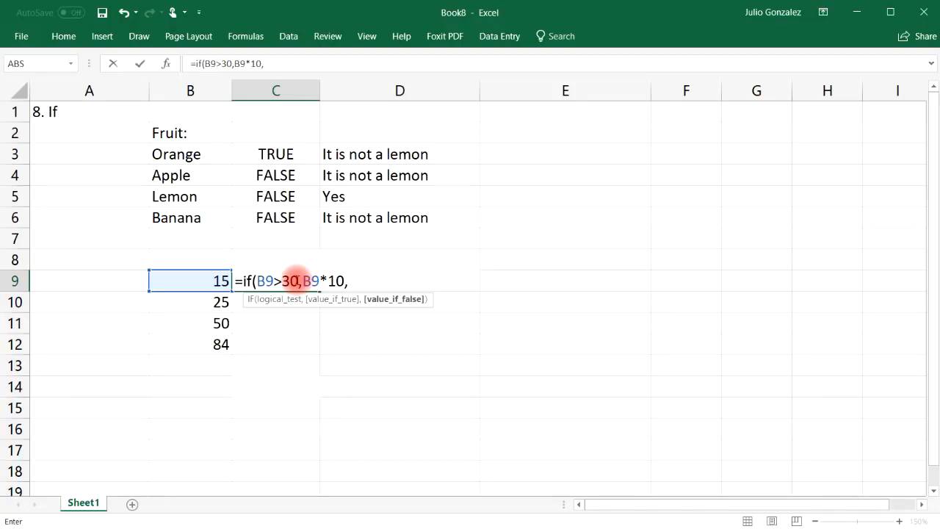
text(0)
key(Return)
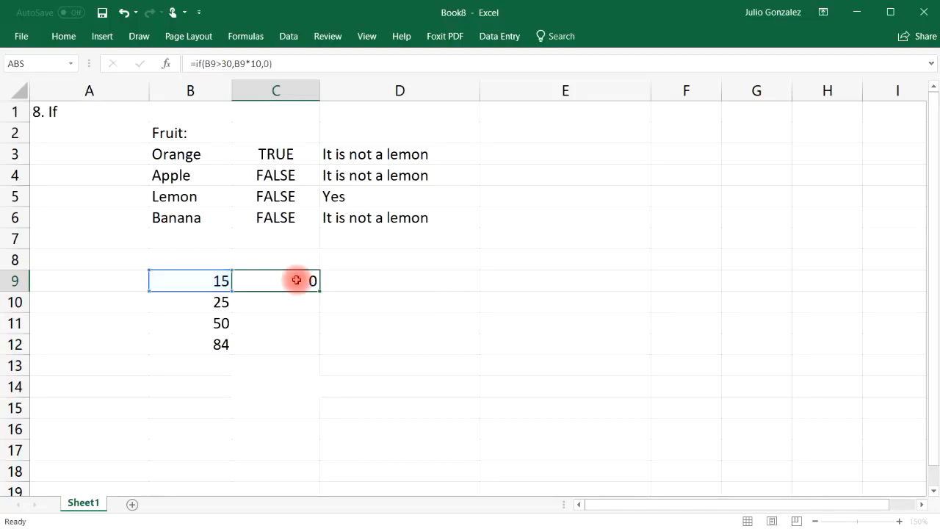
click(295, 280)
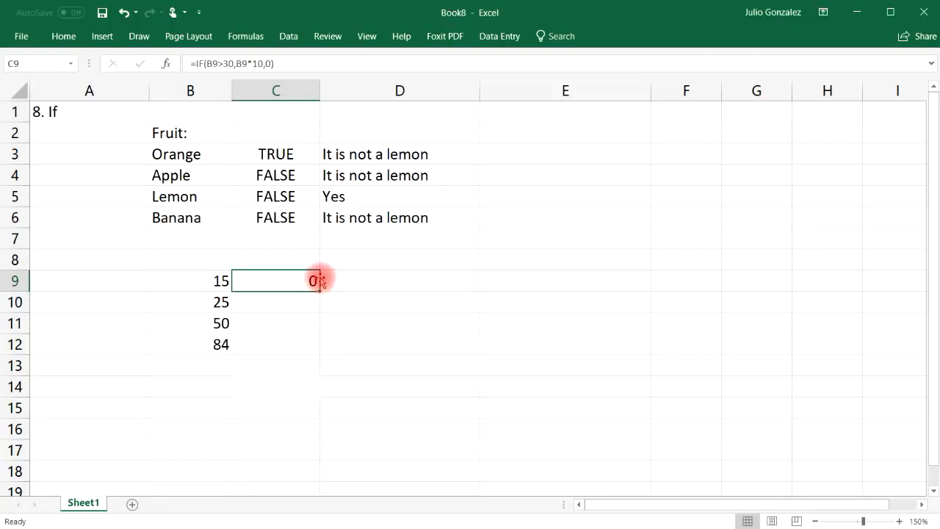
drag(320, 288, 321, 354)
click(214, 320)
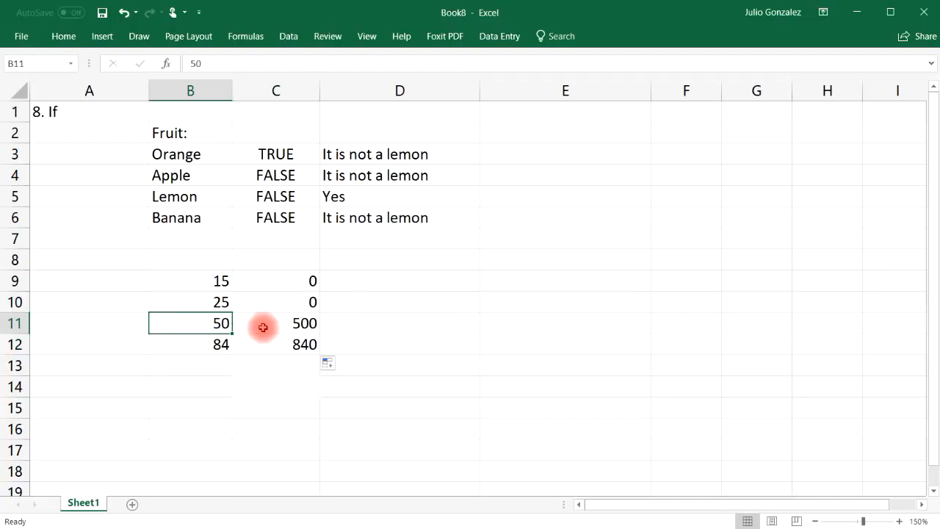
click(287, 323)
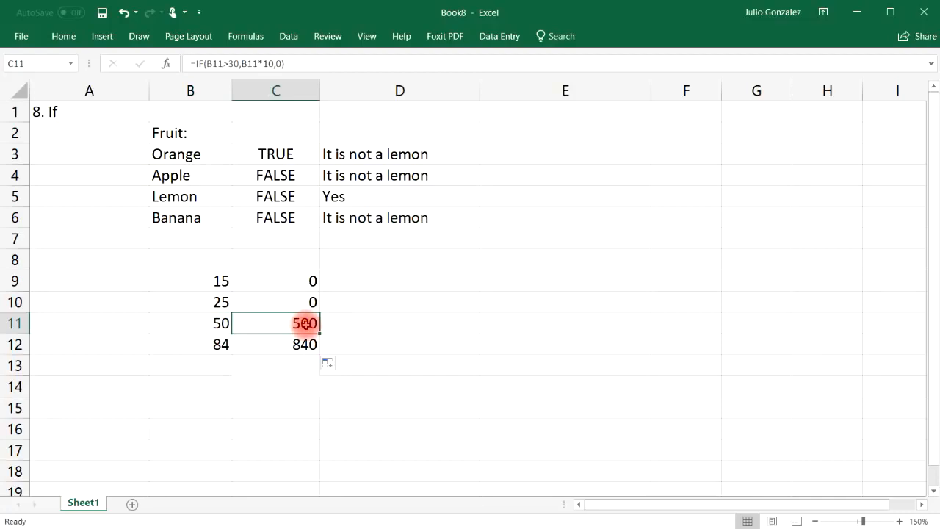
click(226, 344)
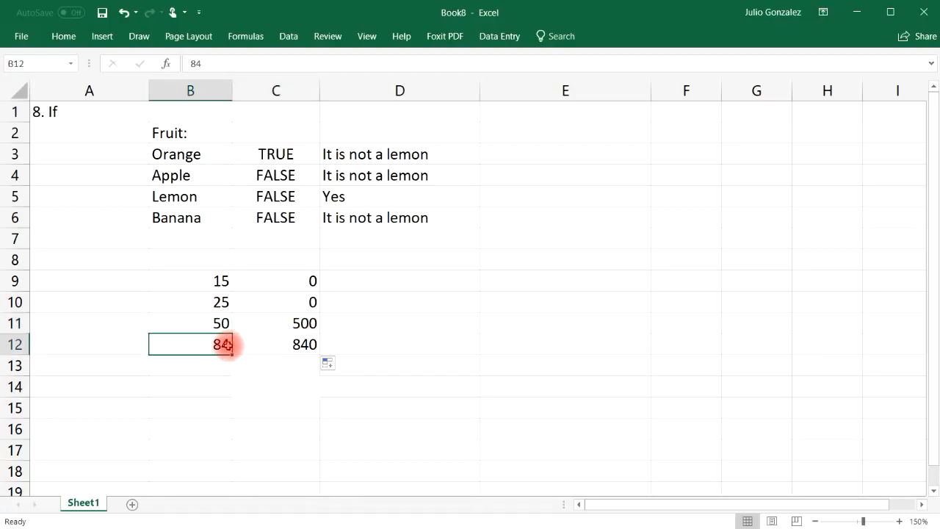
click(286, 341)
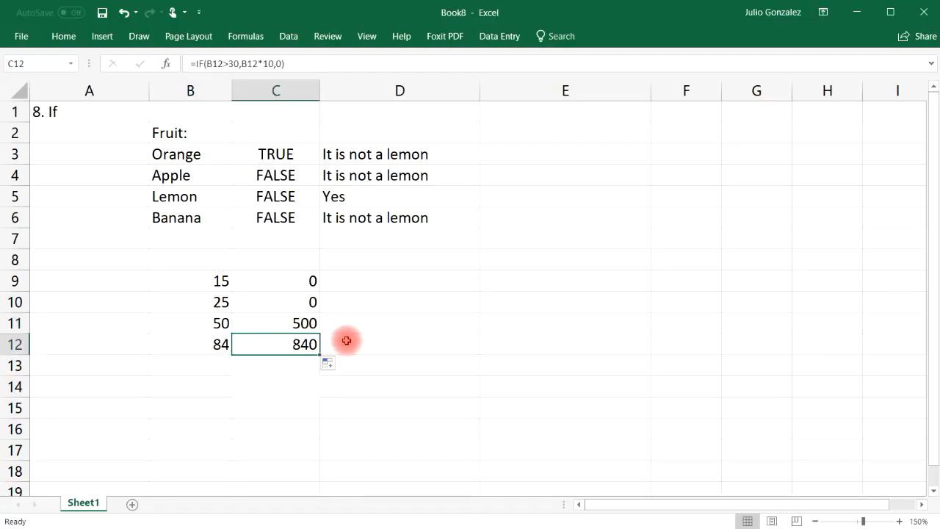
Enter =IF(B9<30,B9-10,B9/10) in D9, returning 5 for the value 15.
click(424, 282)
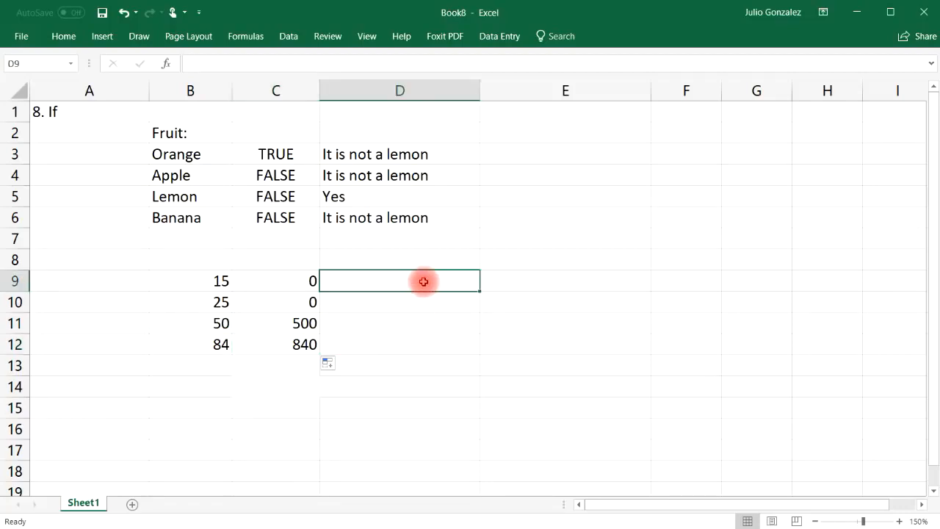
text(=if()
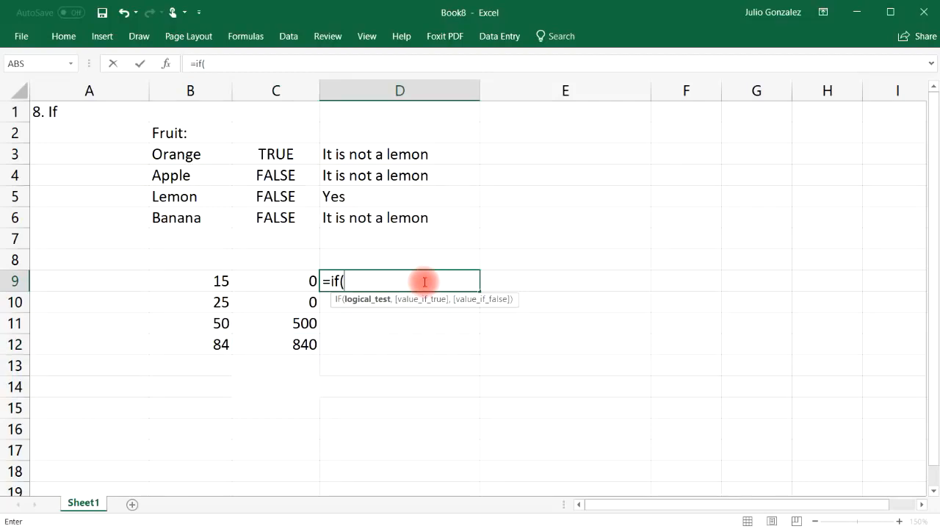
text(B9)
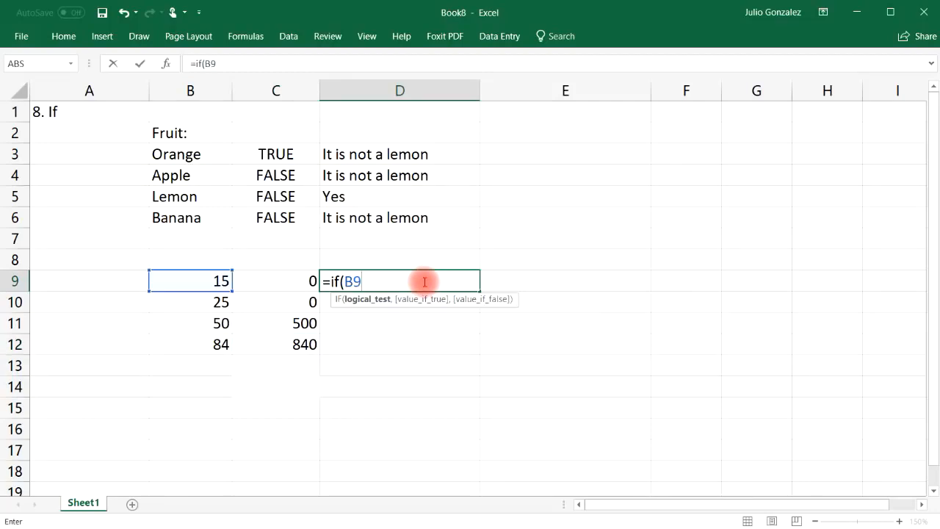
text(<30,)
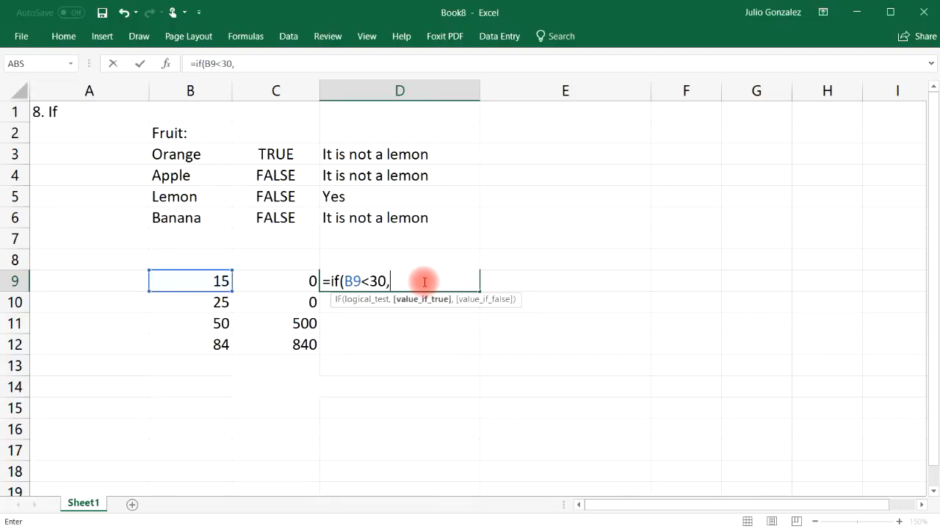
text(B9)
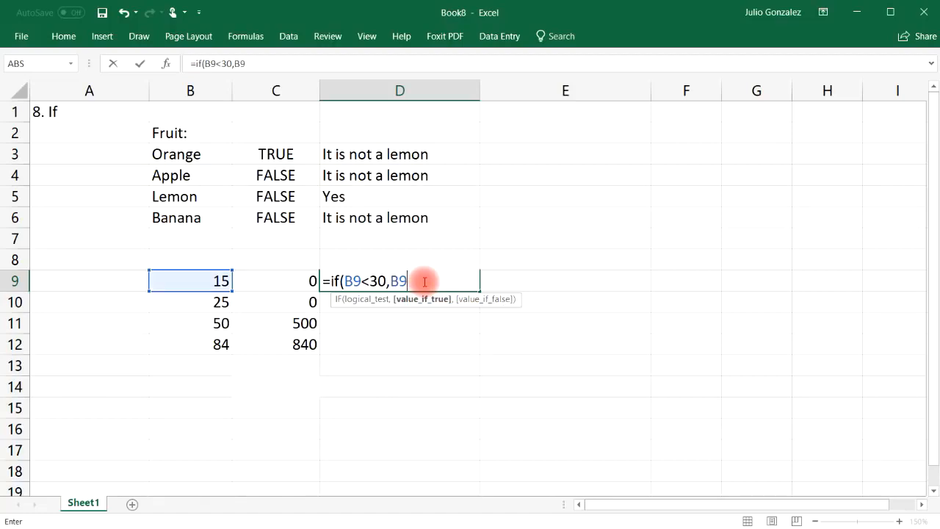
text(*)
key(BackSpace)
text(-10,)
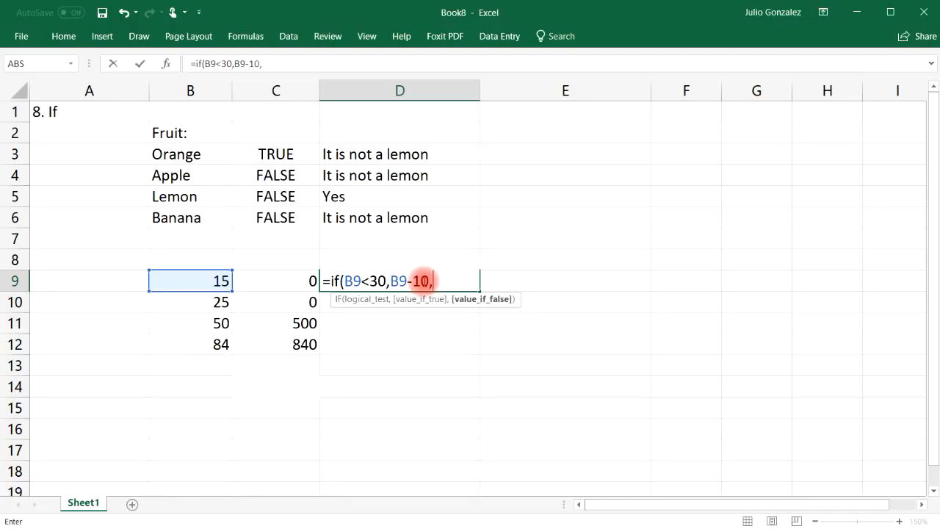
text(B9)
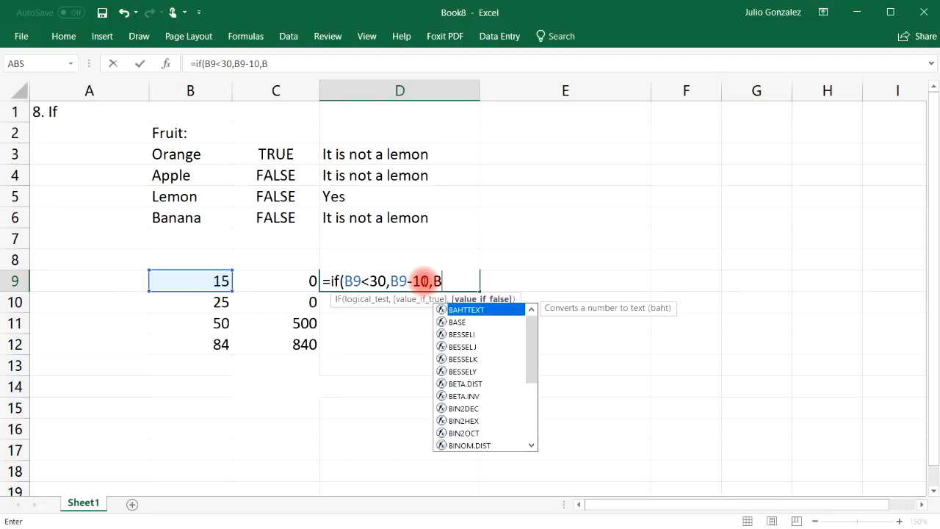
text(*)
key(BackSpace)
text(/10)
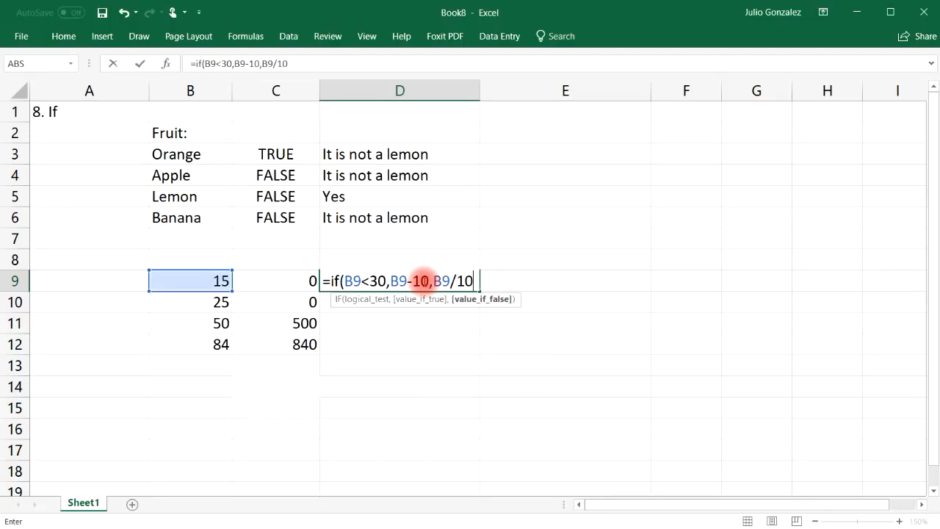
text())
key(Return)
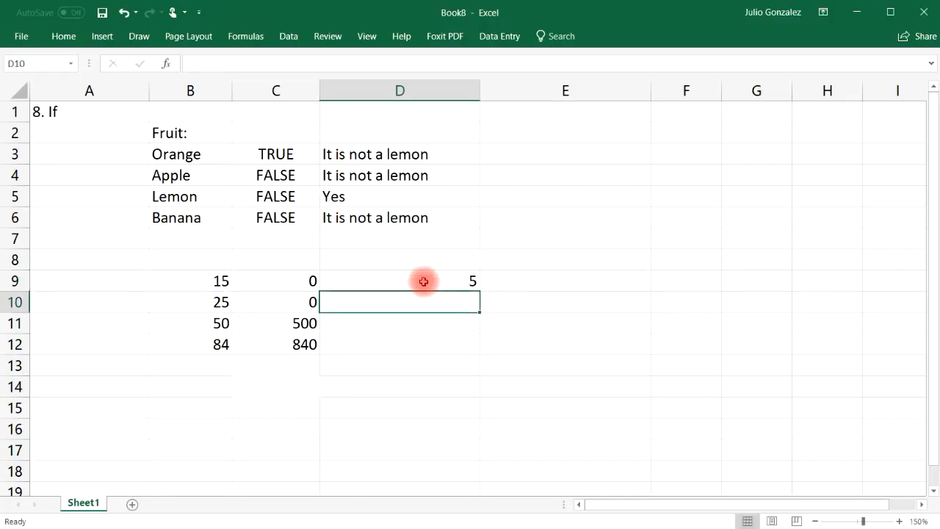
click(456, 282)
drag(478, 291, 475, 355)
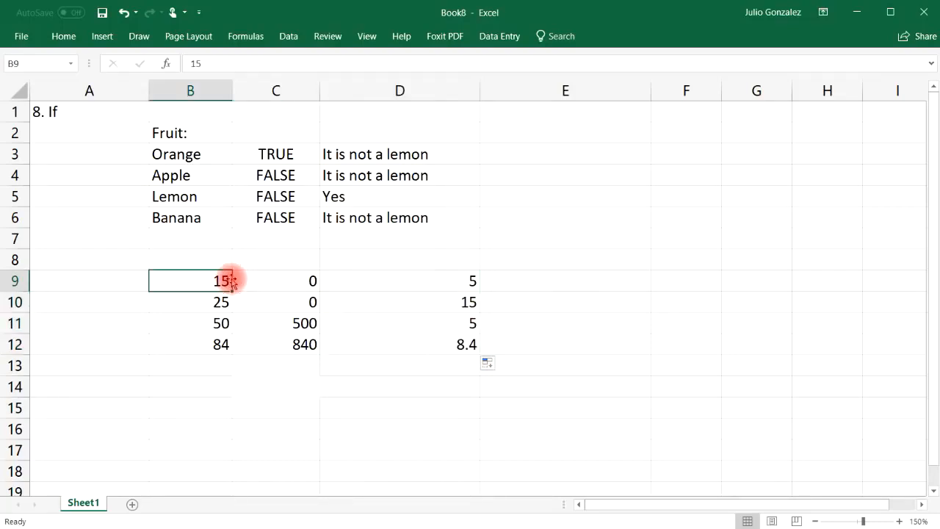
click(387, 282)
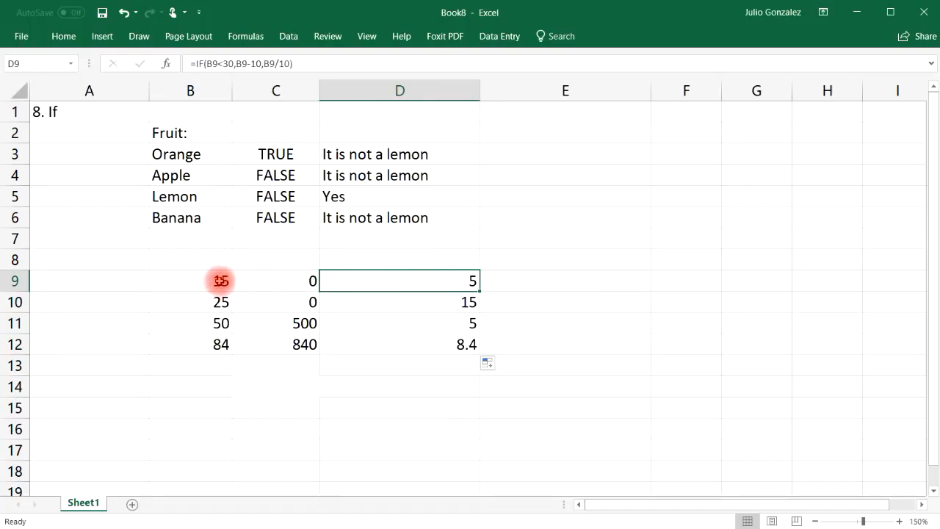
click(220, 281)
click(440, 287)
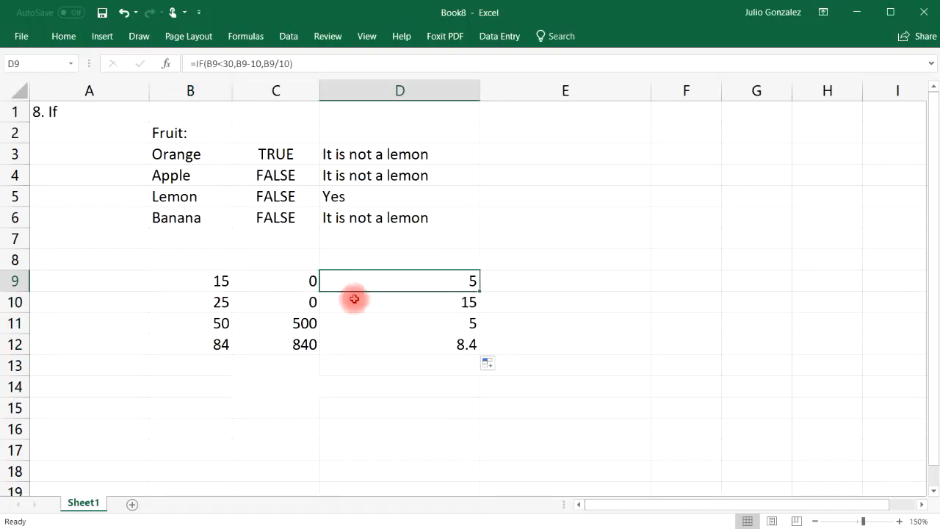
click(222, 302)
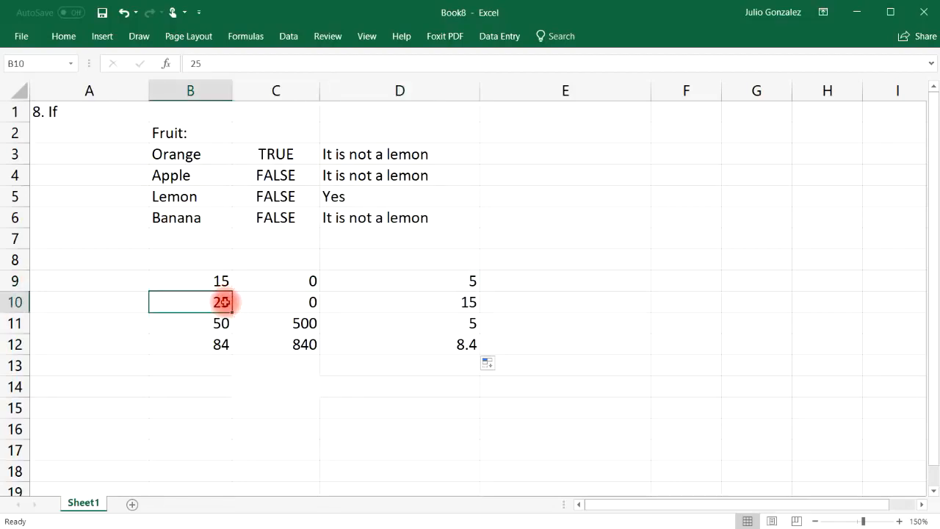
click(439, 303)
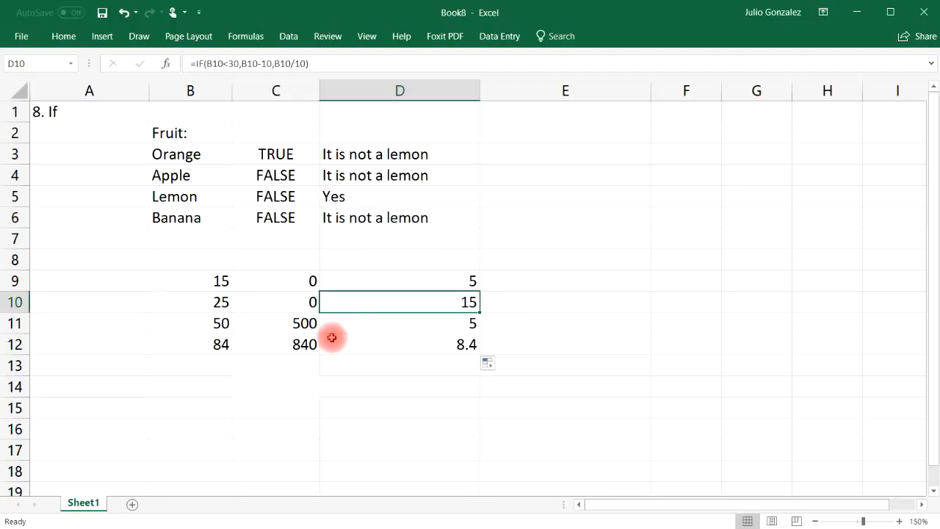
click(398, 323)
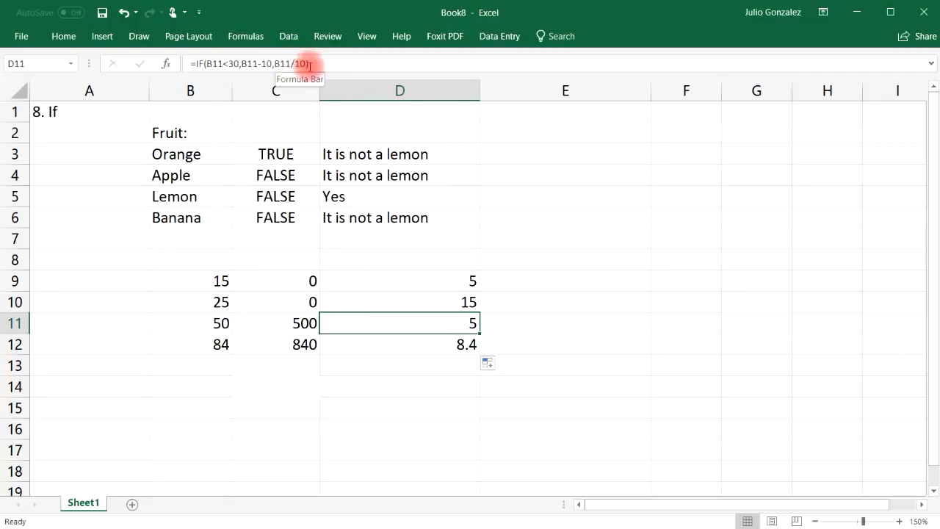
click(227, 323)
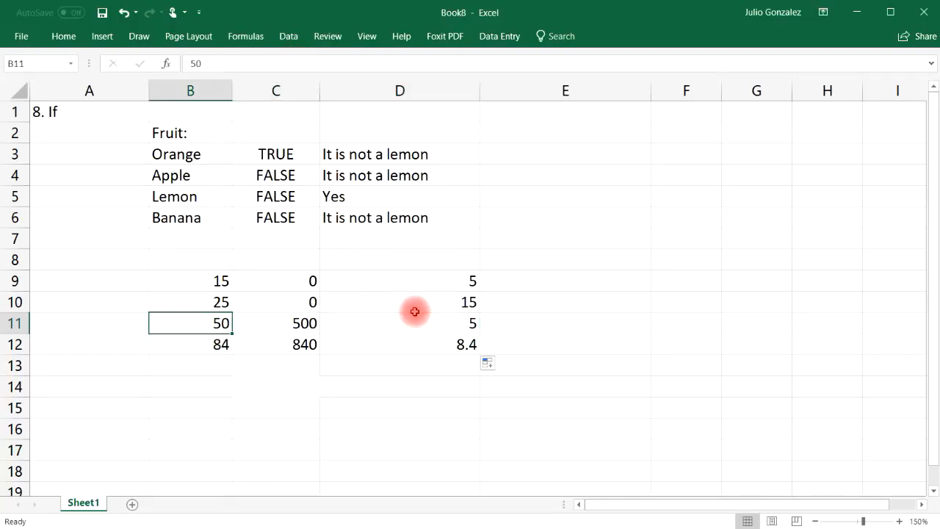
click(466, 322)
click(225, 341)
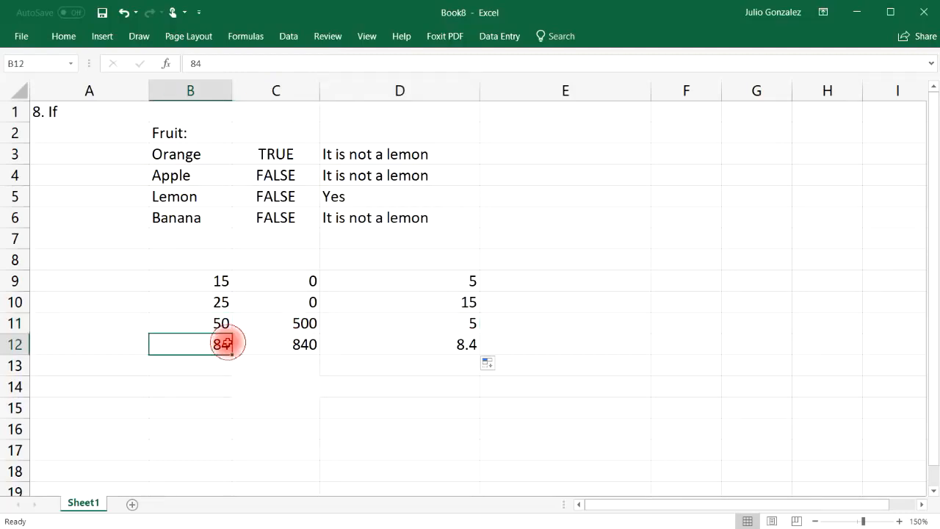
click(445, 350)
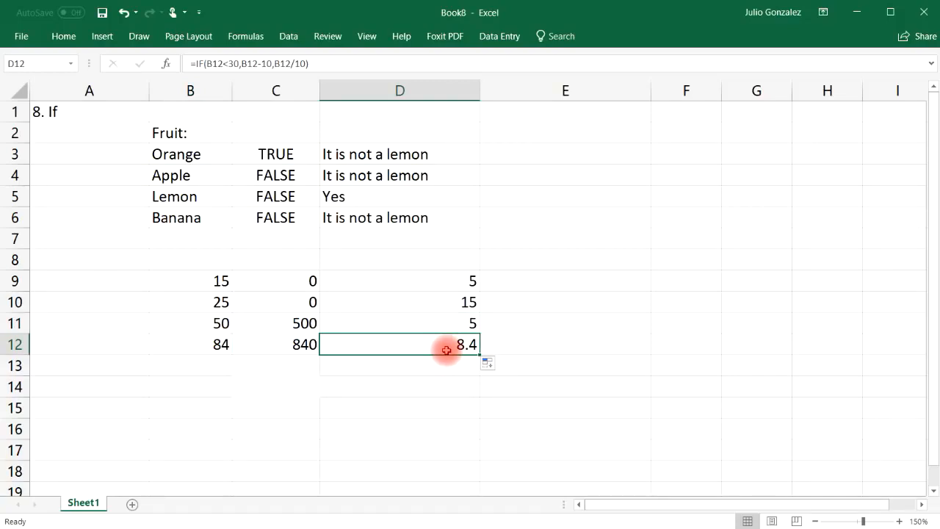
click(219, 280)
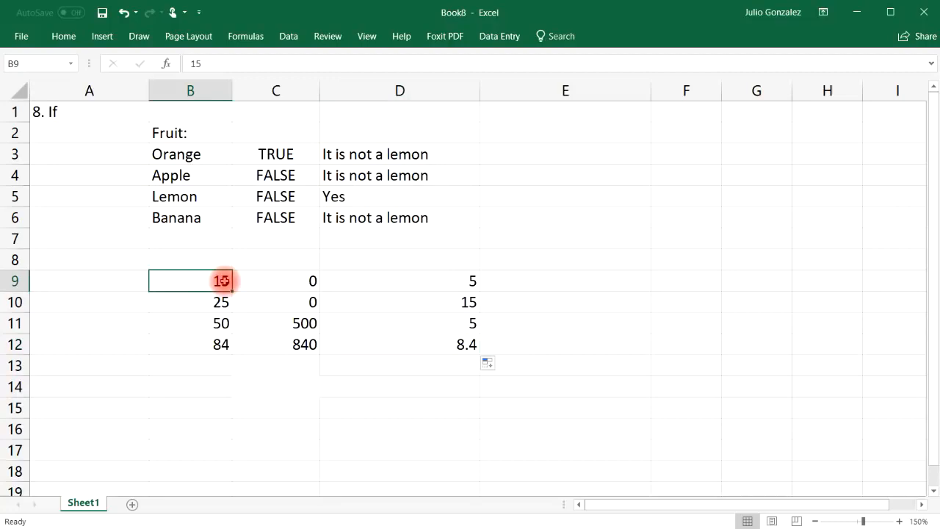
Type Yes in B14 and enter =IF(B14="Yes",SUM(B9:B12),AVERAGE(B9:B12)) in C14, giving 174.
click(219, 383)
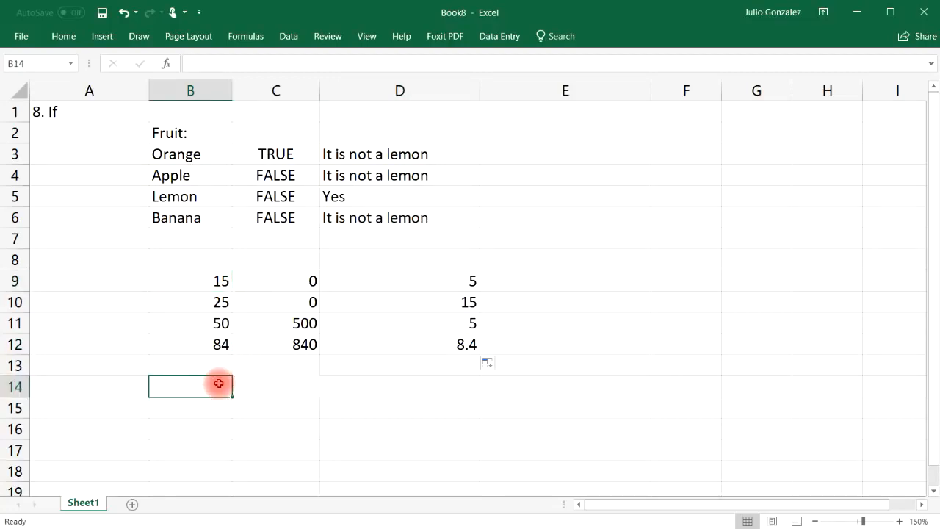
text(Yes)
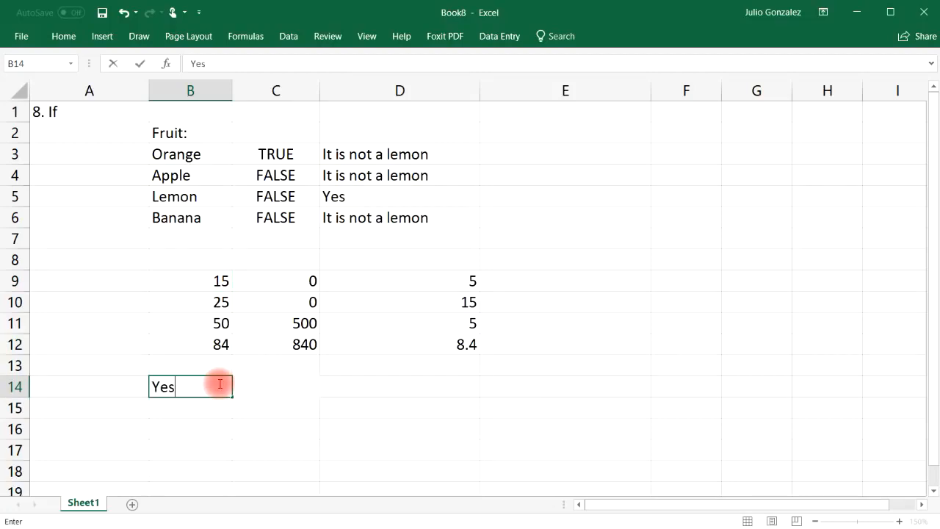
key(Tab)
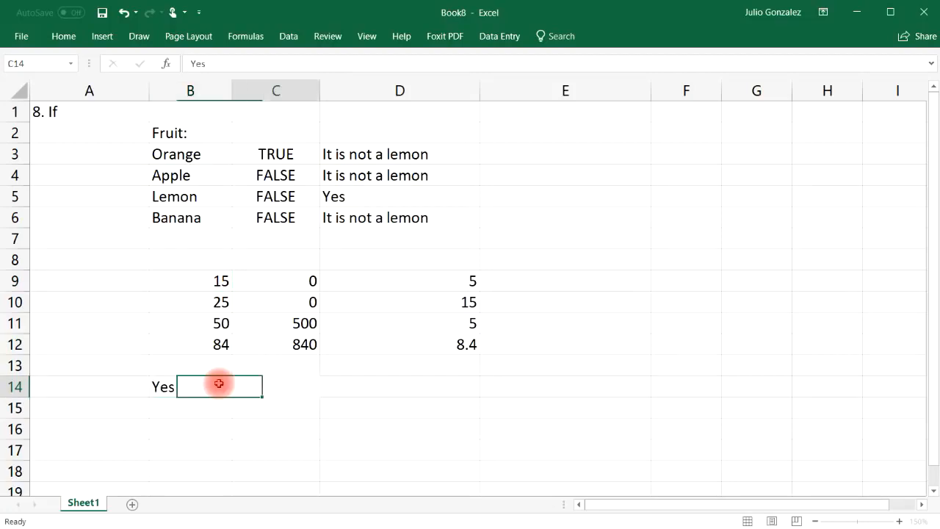
text(=If()
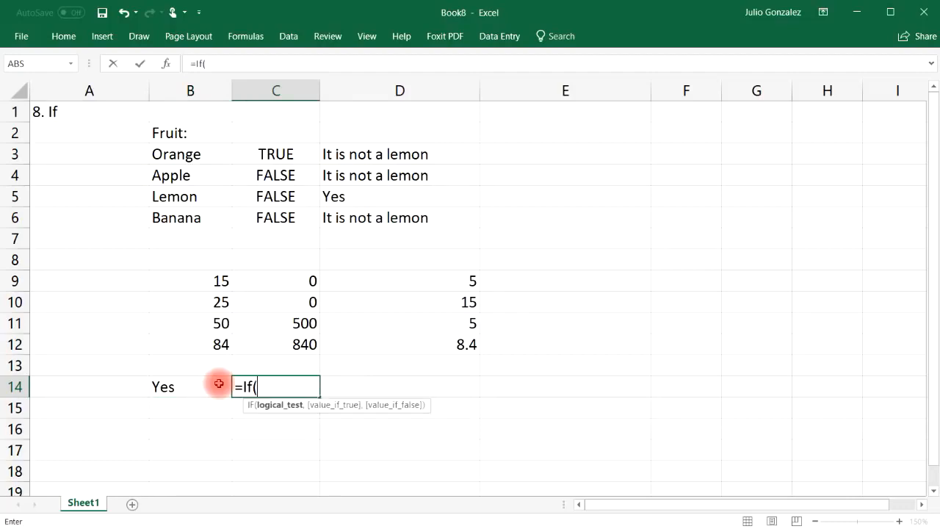
text(B14)
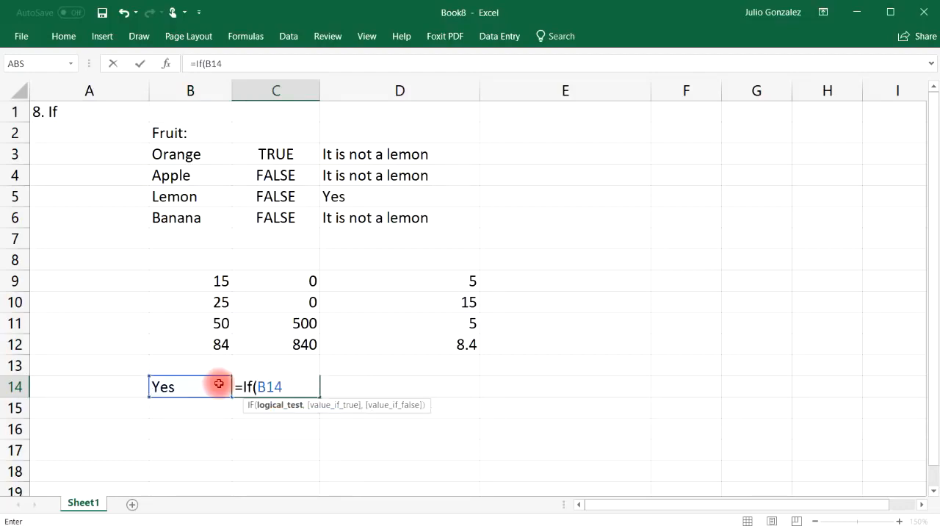
text(="Yes",)
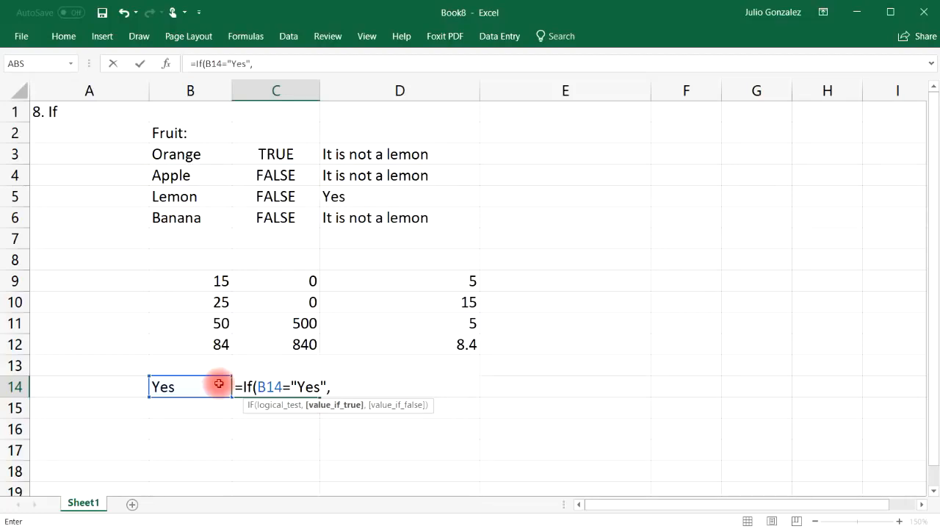
text(sum()
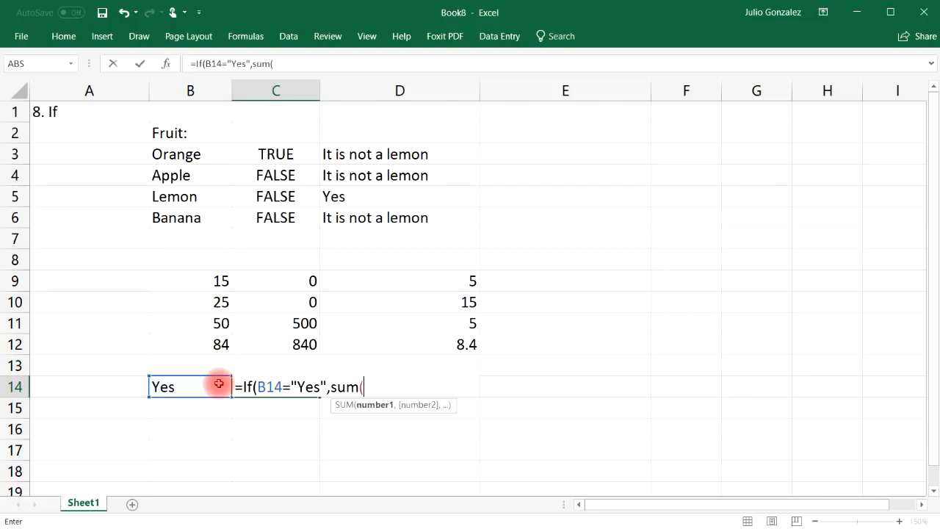
drag(203, 268, 214, 344)
text(),)
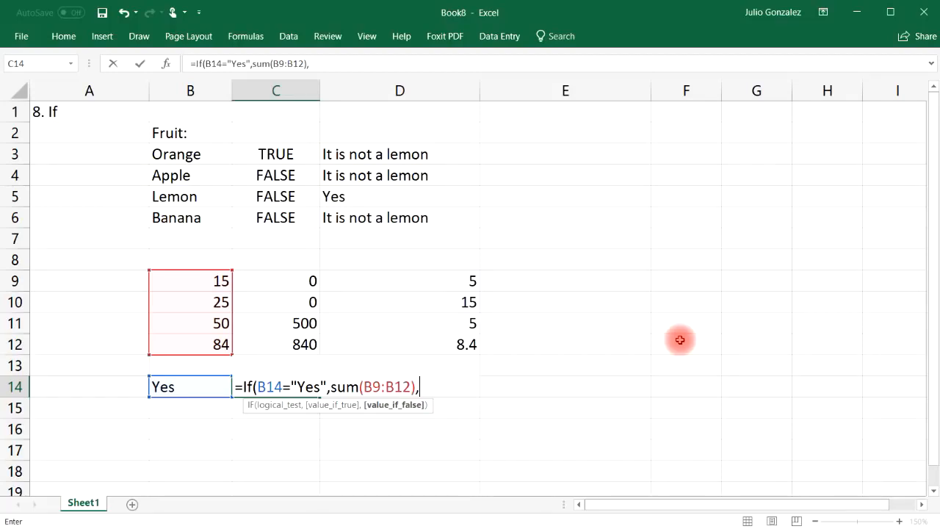
text(average()
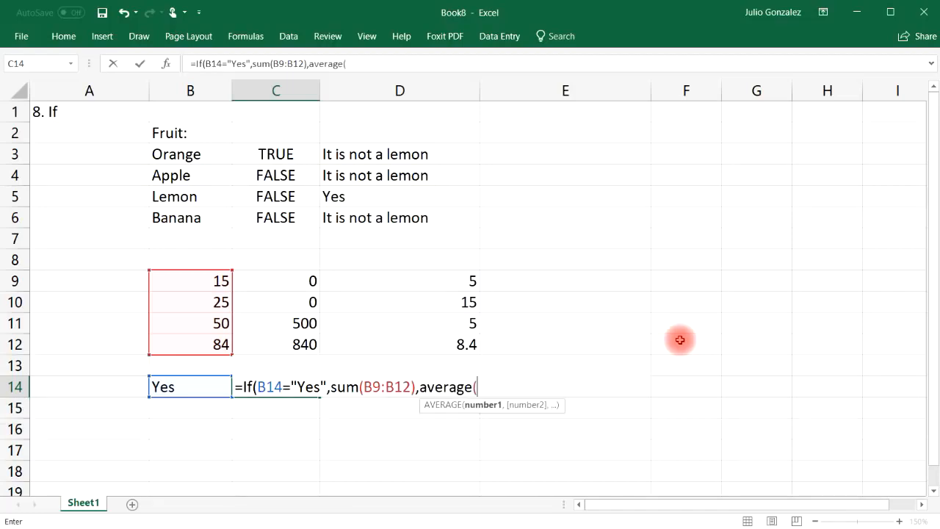
drag(189, 279, 193, 344)
text()))
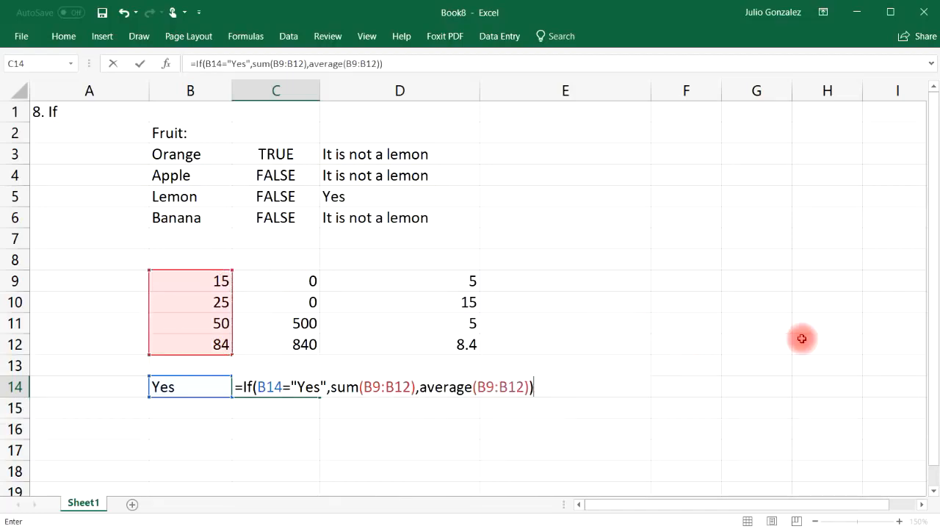
key(Return)
click(305, 388)
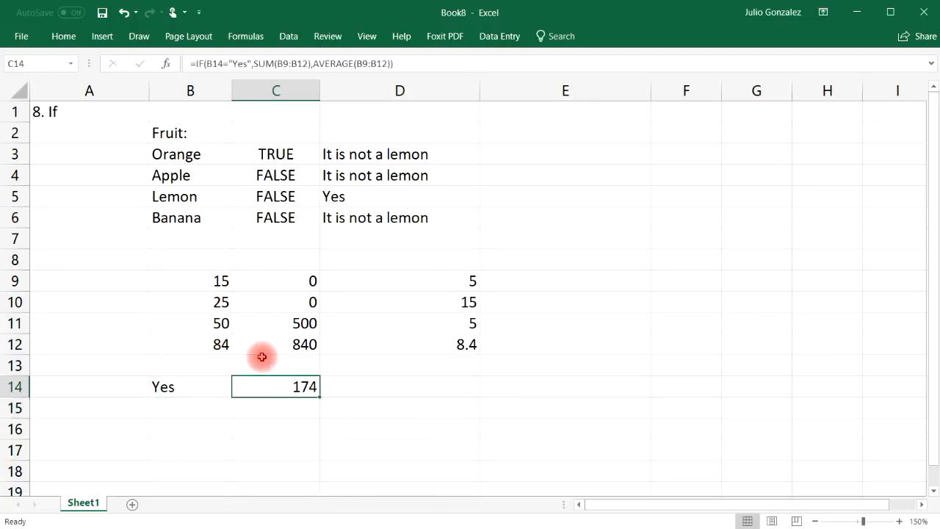
Enter the manual check =15+25+50+84 in C15, showing 174.
click(279, 405)
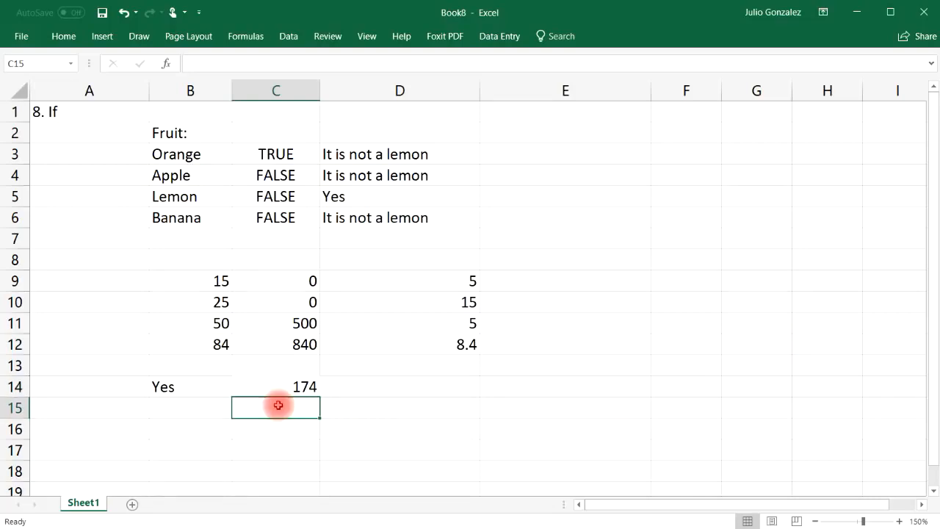
text(=s)
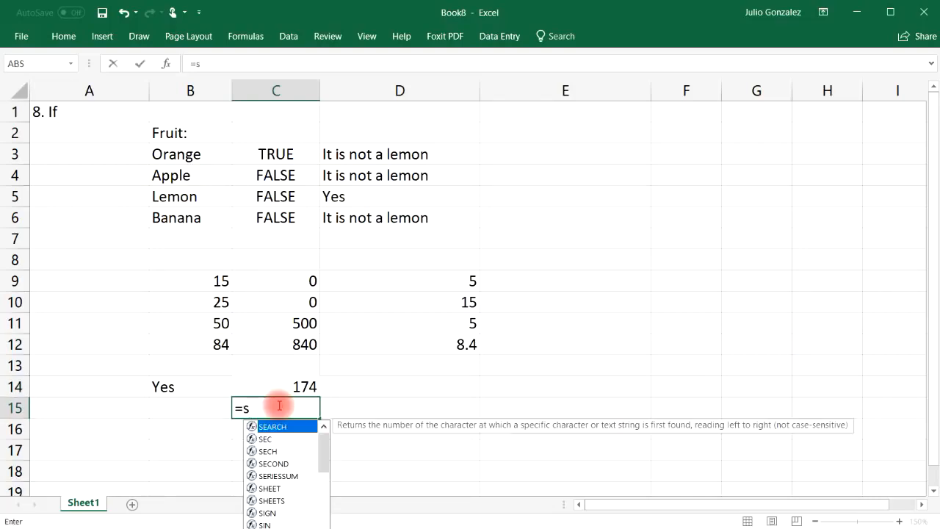
key(BackSpace)
text(15+)
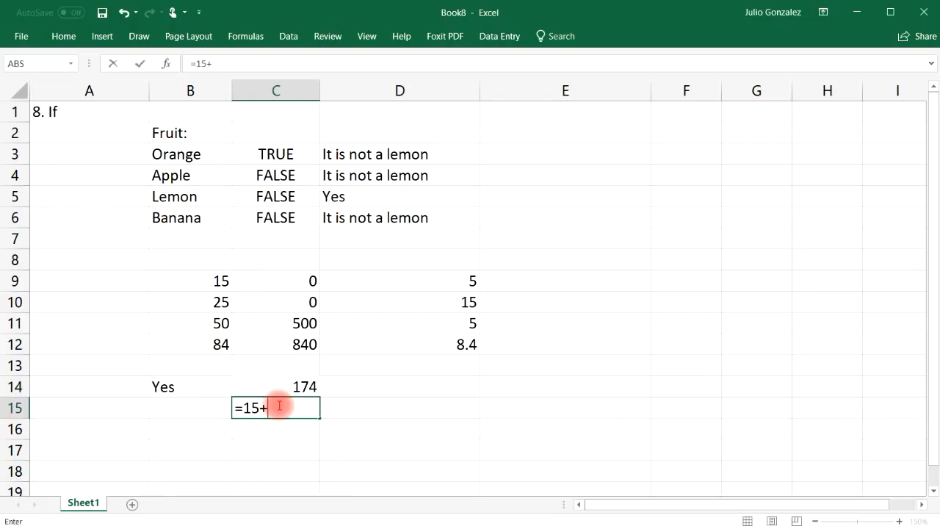
text(25+50+84)
key(Return)
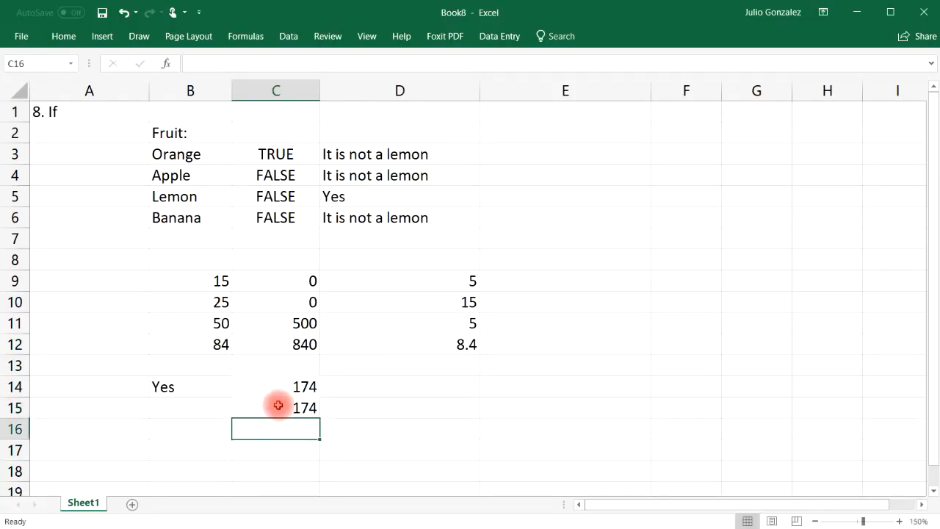
Change B14 to No so C14 recalculates to the average 43.5.
click(173, 386)
text(No)
key(Return)
Enter =AVERAGE(15,25,50,84) in C16 and compare its 43.5 with C14.
click(296, 429)
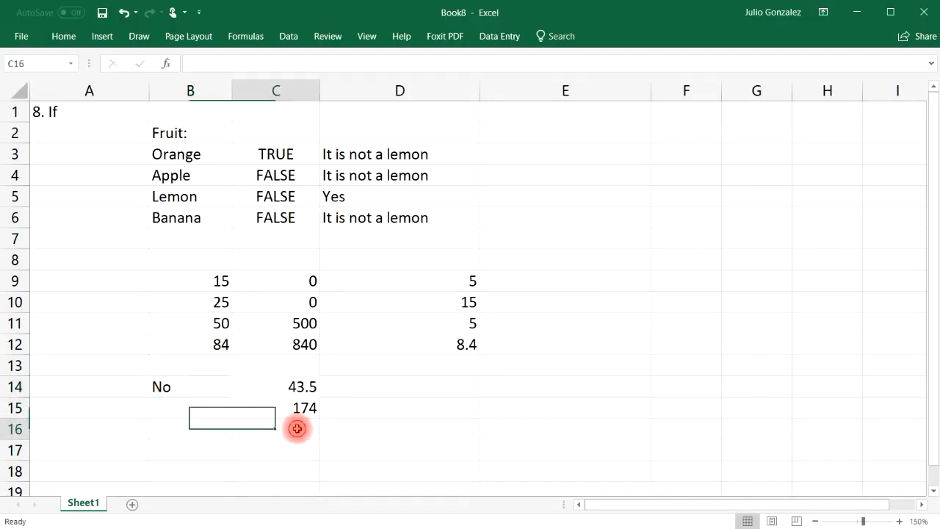
text(=a)
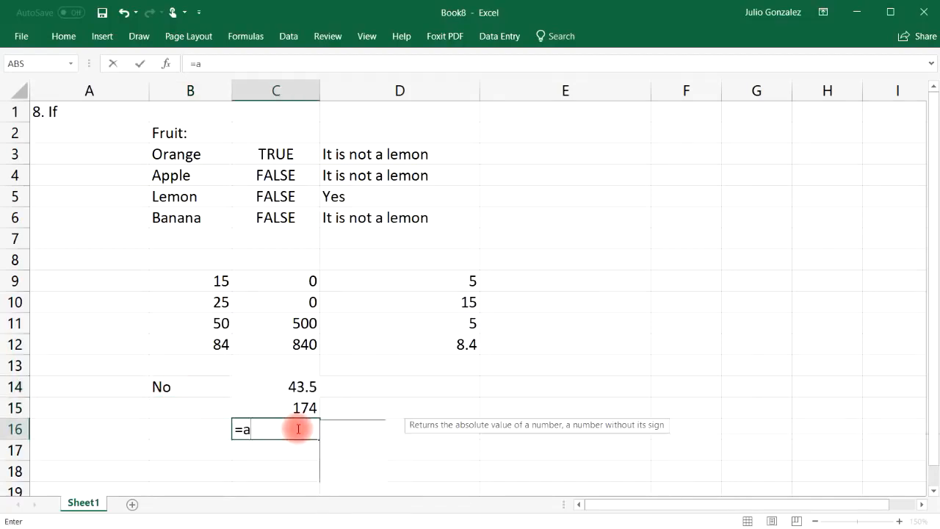
text(verage(15)
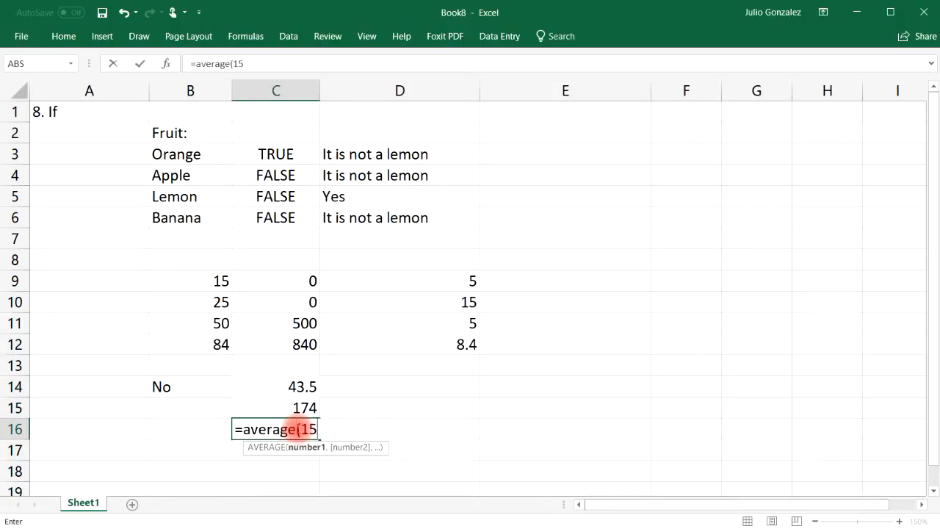
text(,25,5)
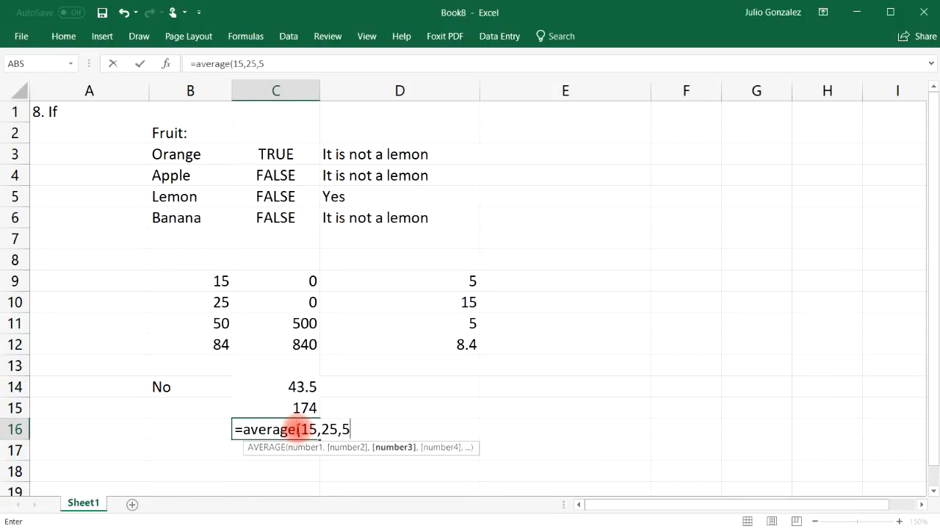
text(0,84))
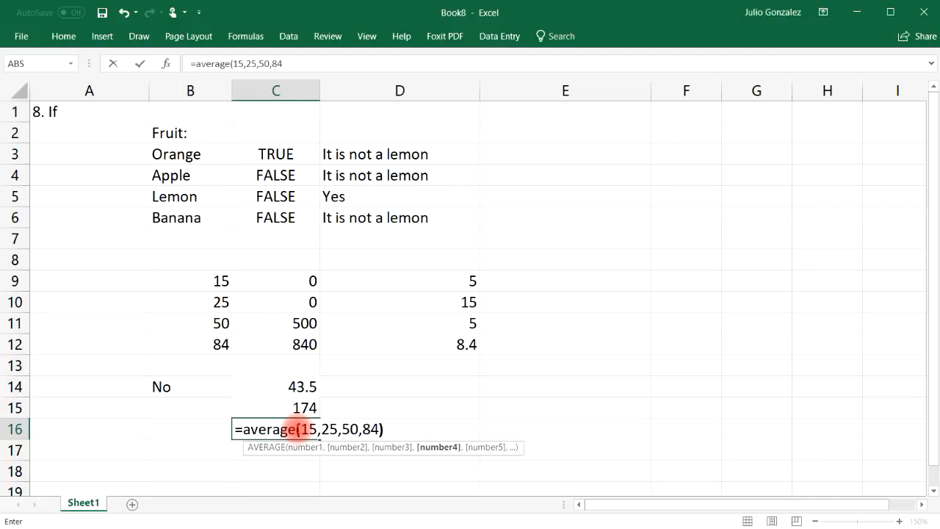
key(Return)
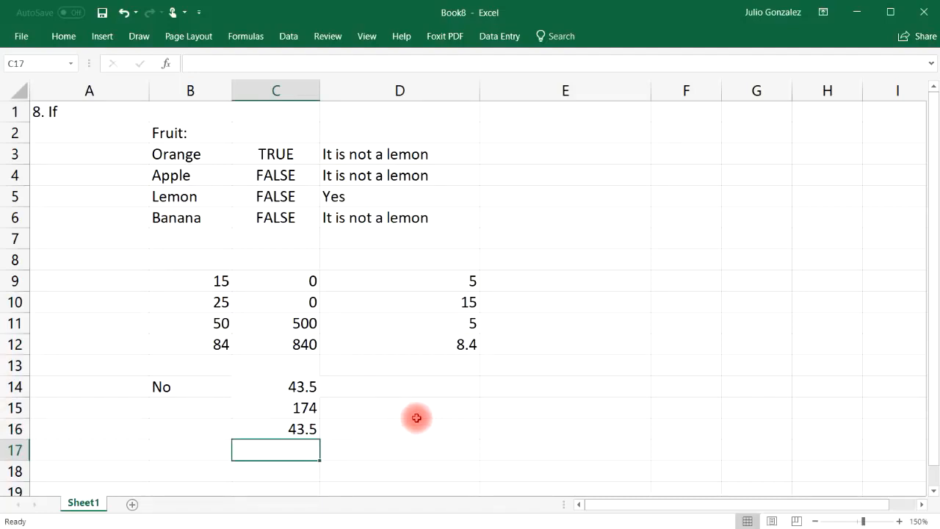
click(183, 387)
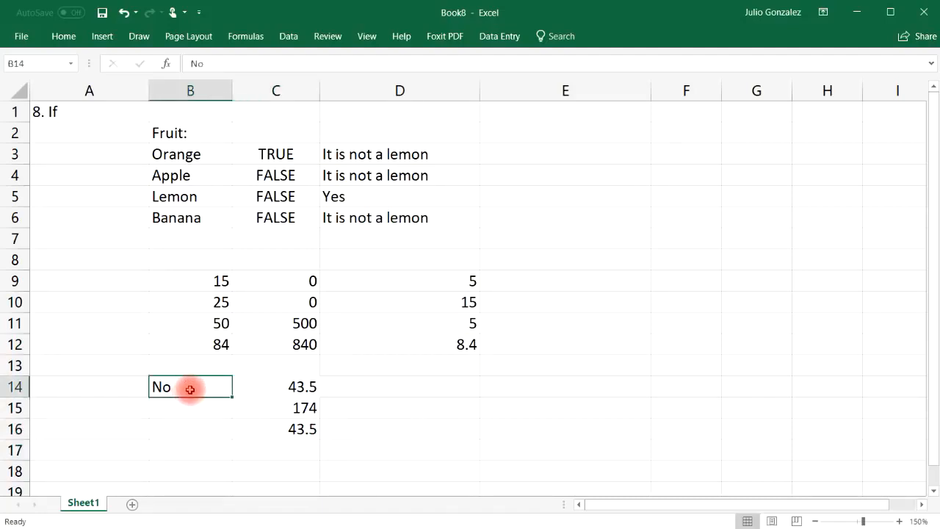
click(303, 386)
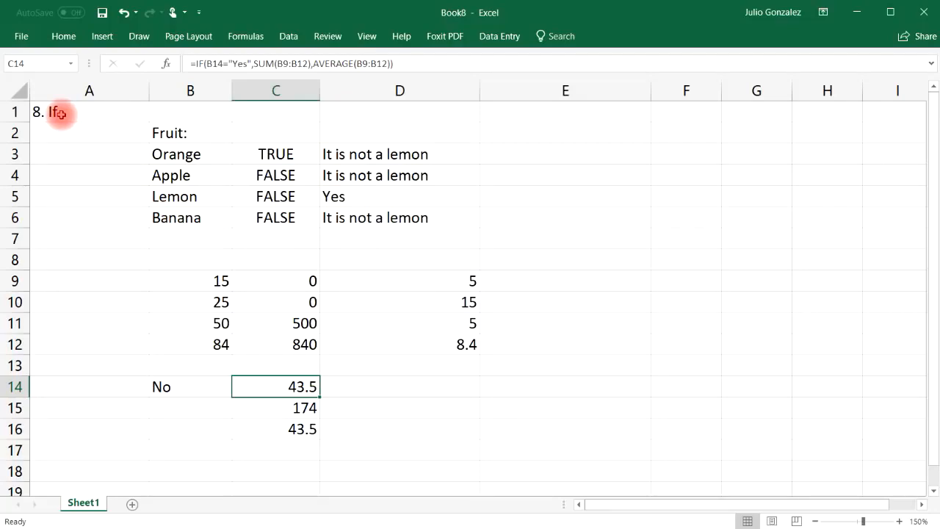
Title the empty sheet '9. Vlookup' in A1 and narrow column A to fit.
drag(60, 113, 409, 443)
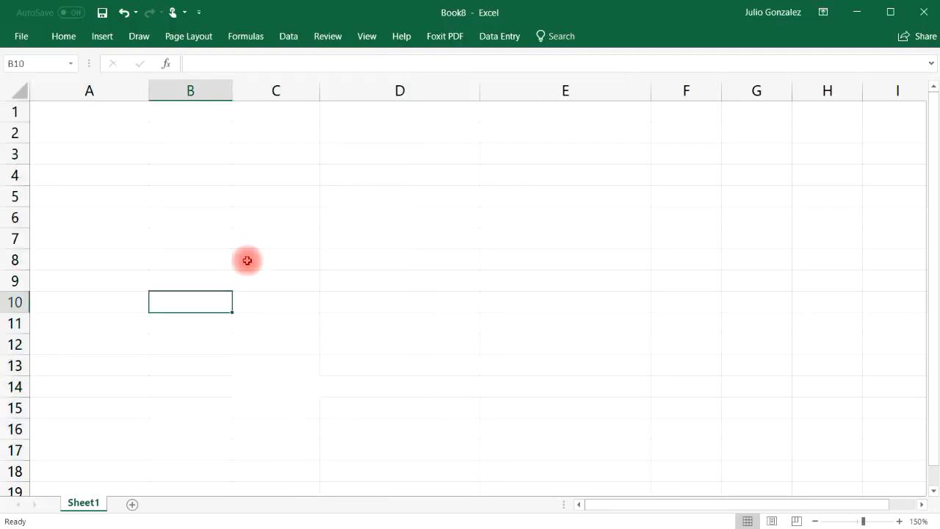
click(88, 110)
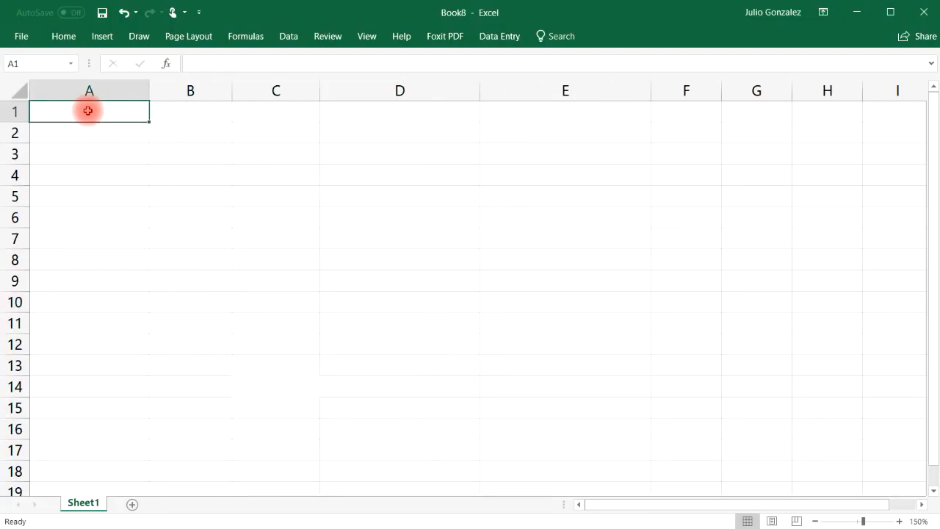
text(9.)
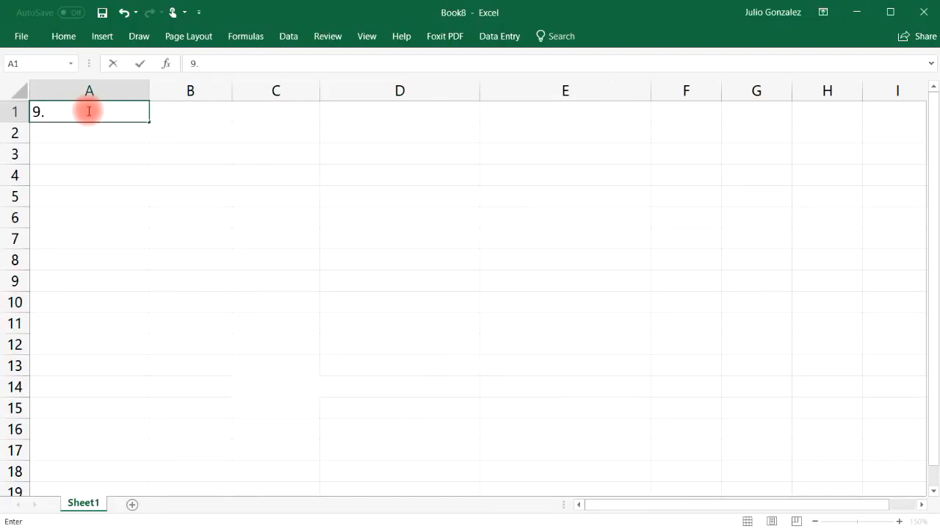
text( Vlookup)
key(Return)
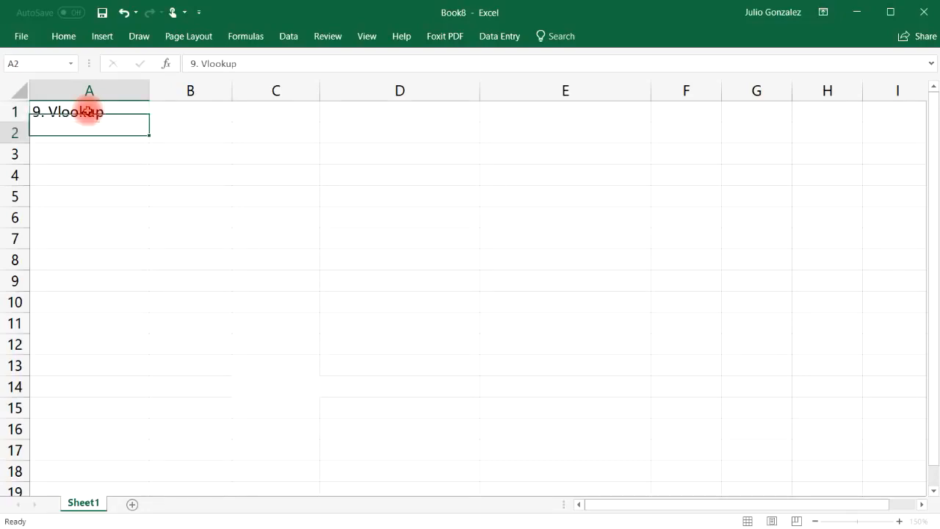
drag(152, 85, 106, 87)
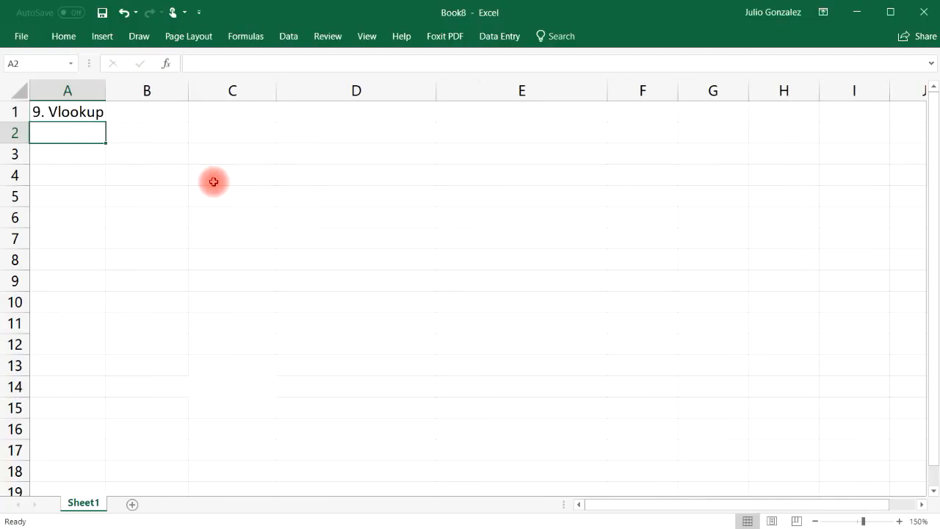
Enter the headers Name:, Email:, Phone Number and Revenue across B1:E1.
click(164, 112)
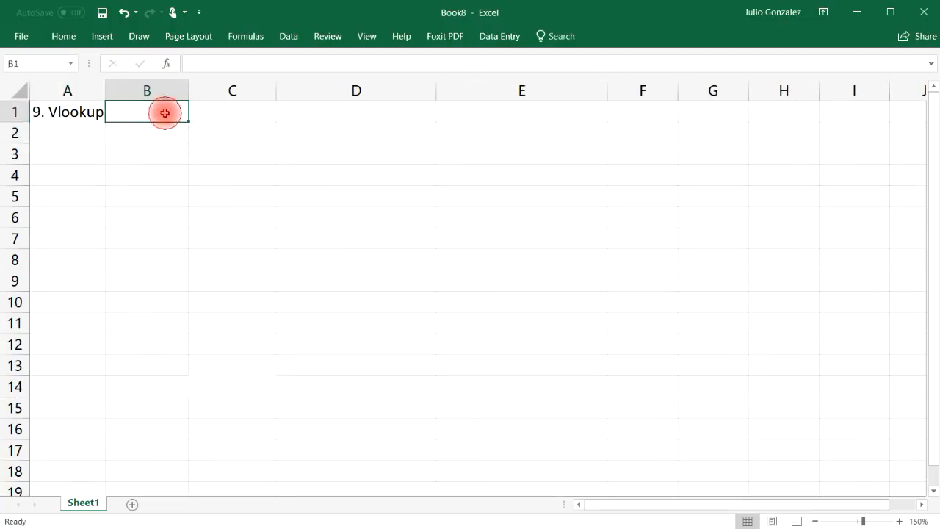
text(F)
key(BackSpace)
text(Name:)
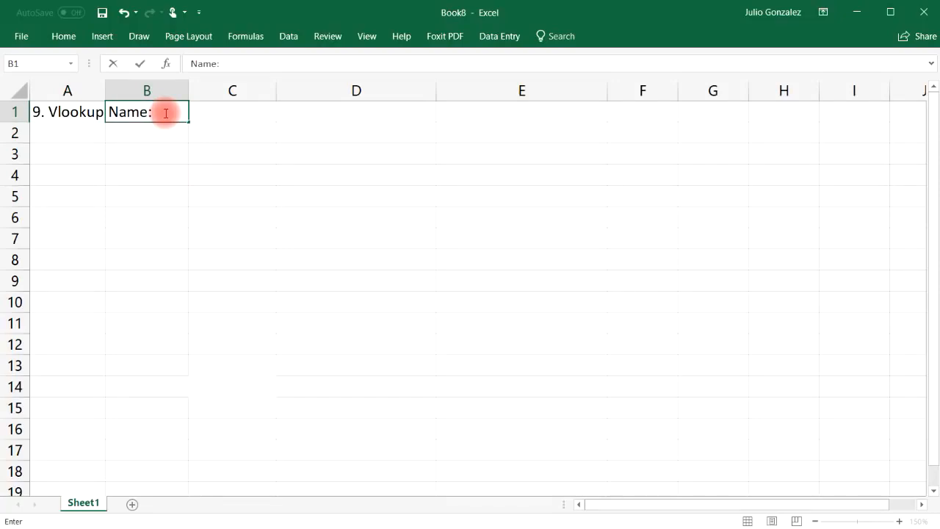
key(Tab)
text(Ema)
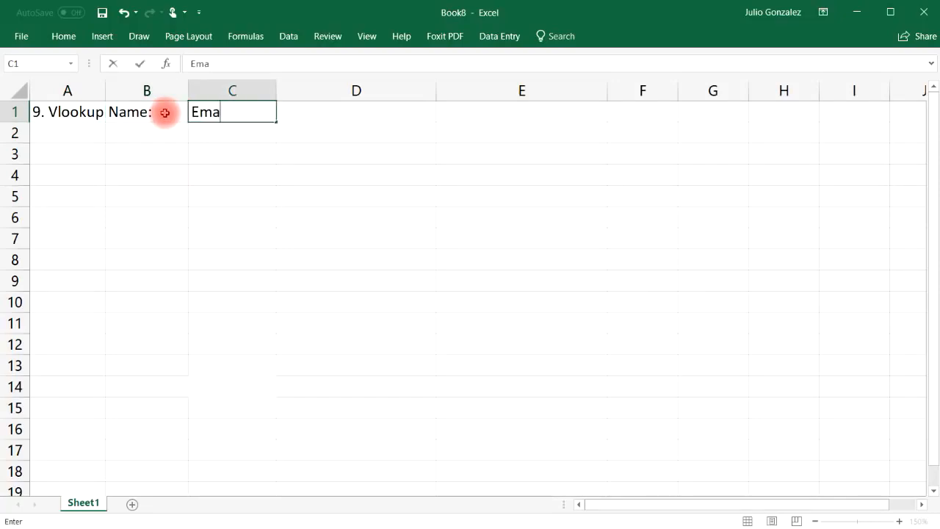
text(il:)
key(Tab)
text(Phone Number)
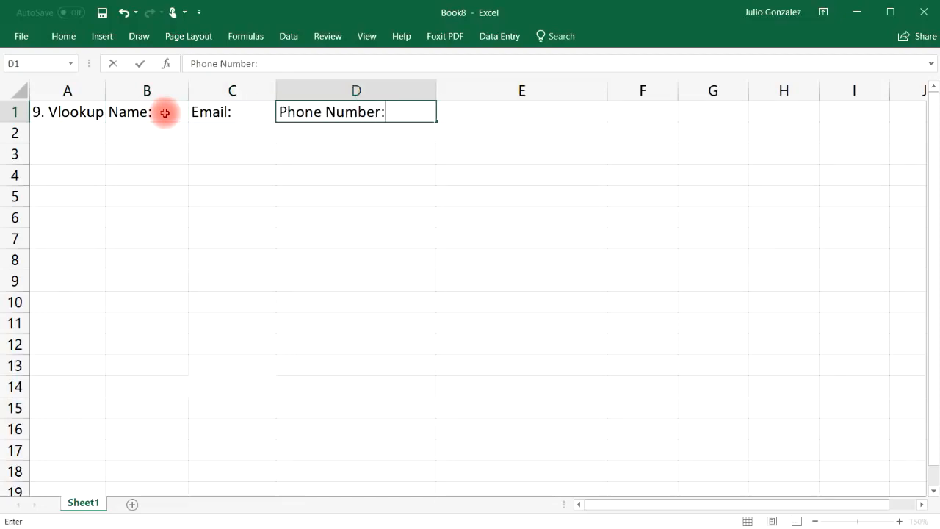
key(Tab)
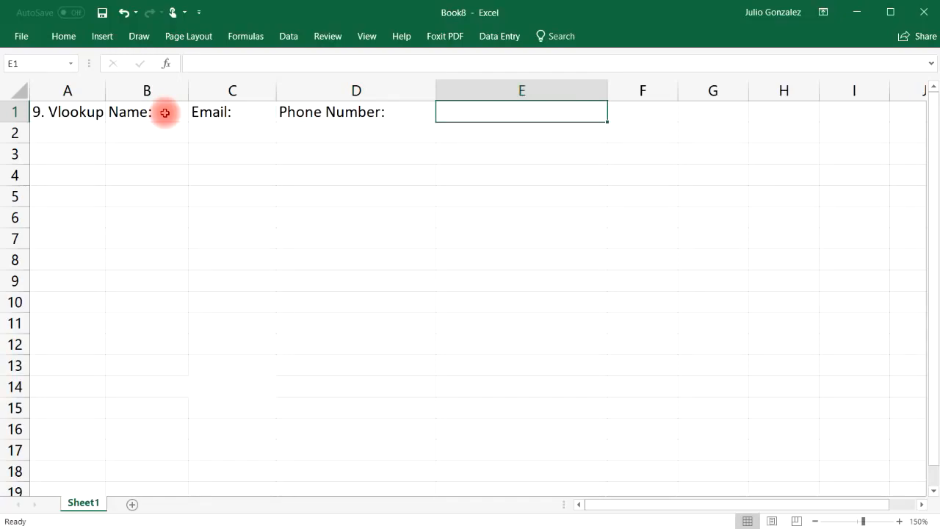
text(Revenue)
key(Tab)
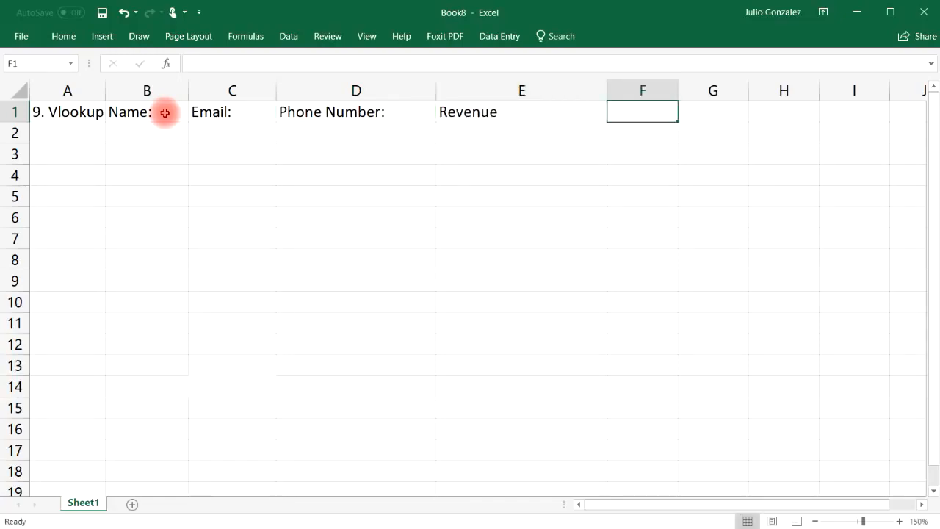
Widen column B and narrow columns D and E to fit the headers.
drag(189, 89, 257, 86)
drag(504, 92, 466, 94)
drag(637, 90, 566, 97)
Enter five sample contact names, one per row, in cells B2 through B6.
click(135, 131)
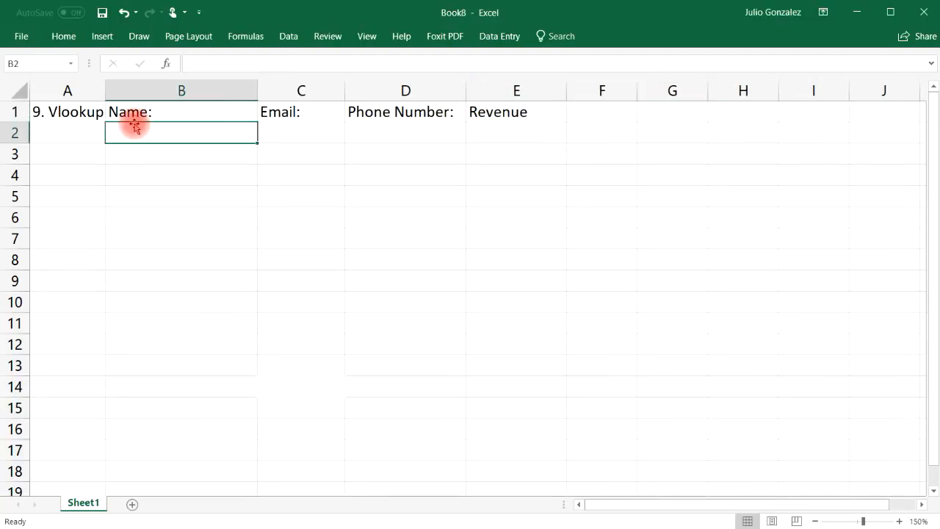
text(John S)
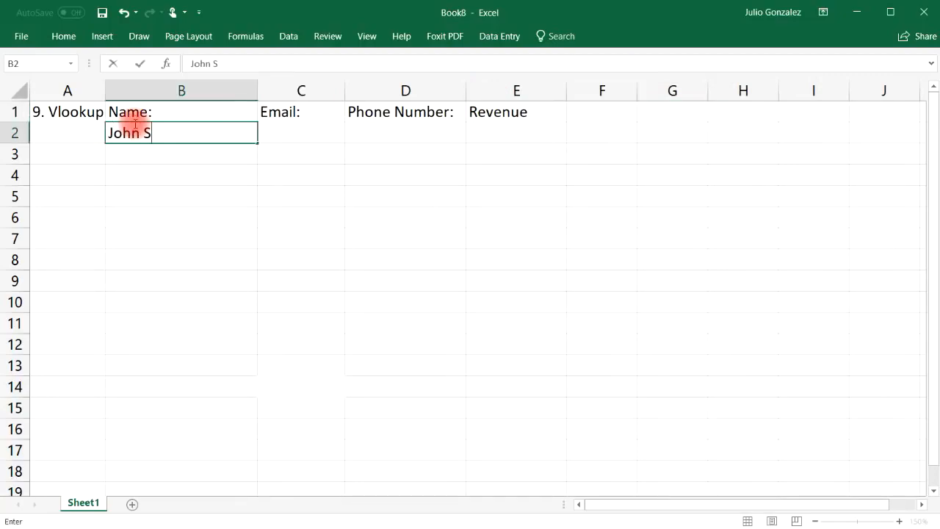
text(mith)
key(Return)
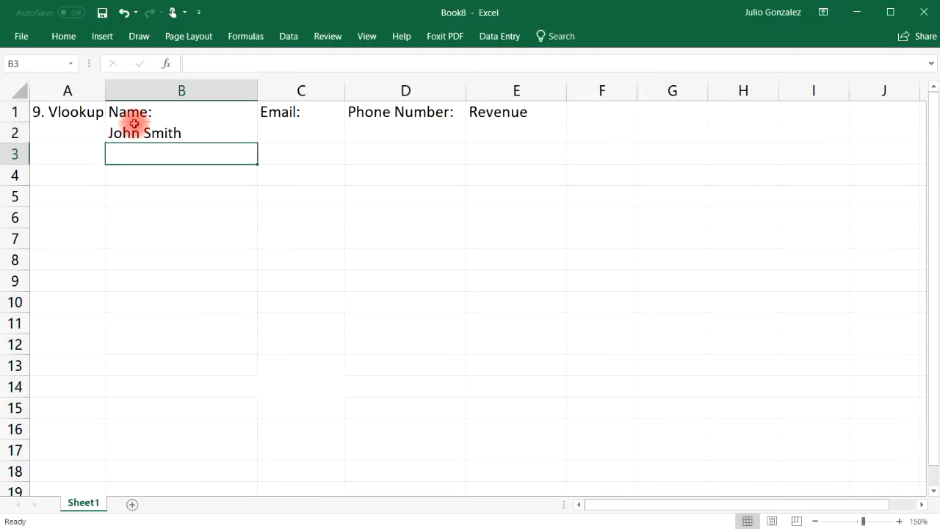
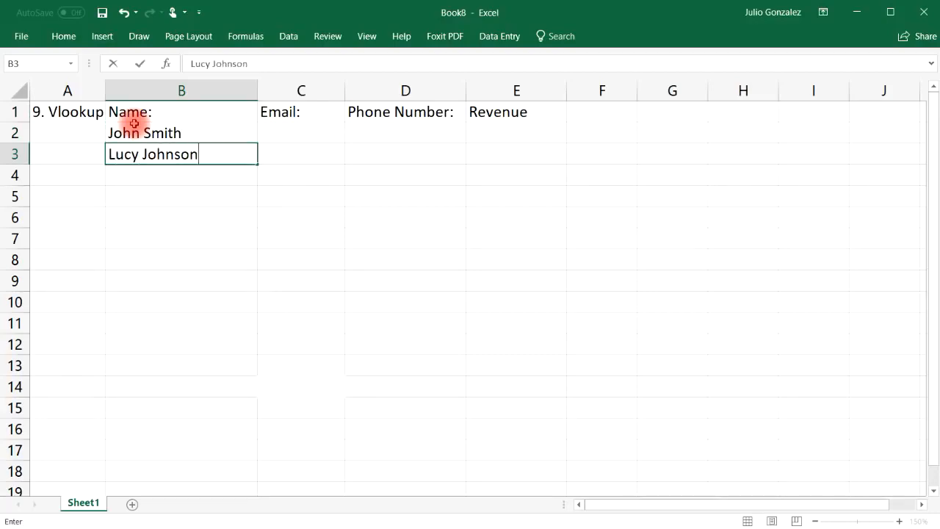
key(Return)
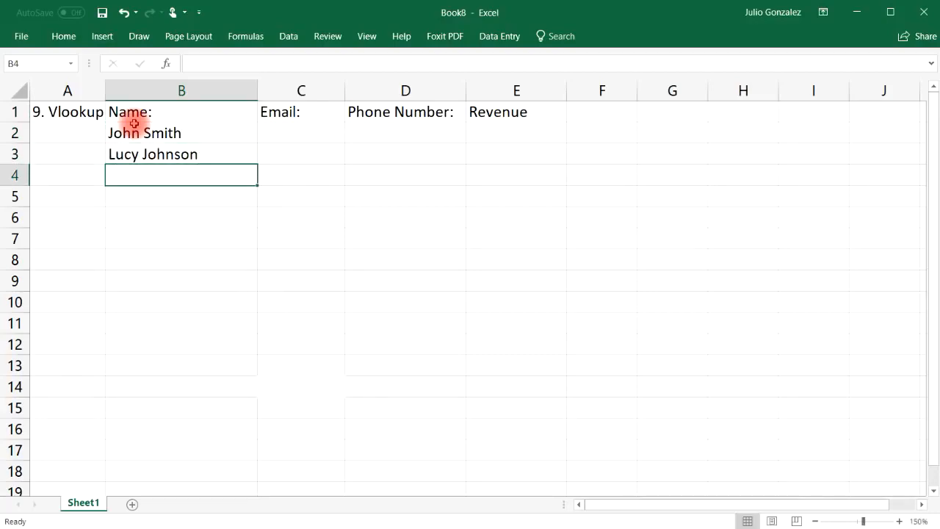
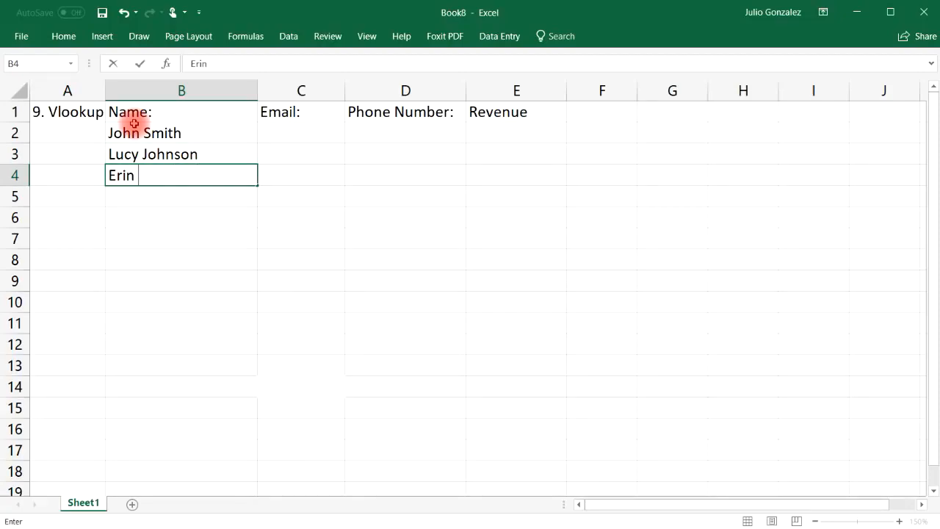
key(Return)
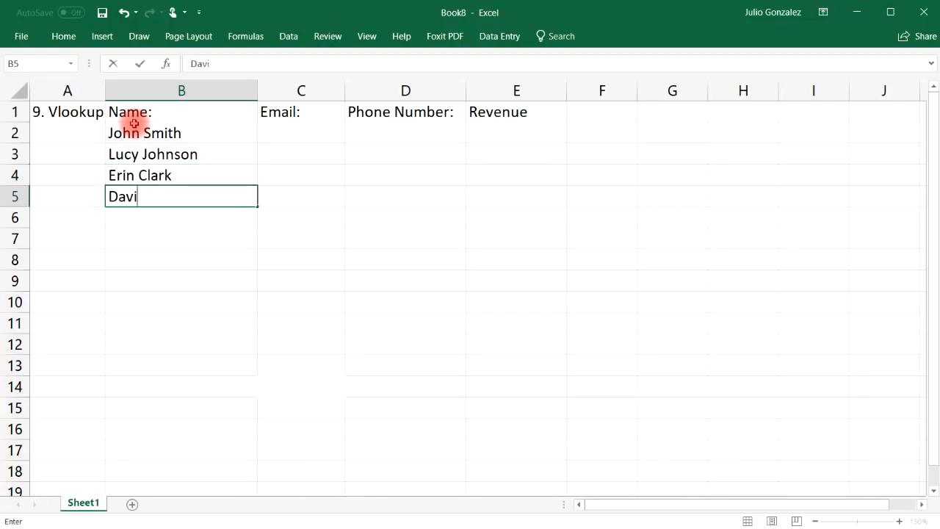
key(Return)
key(Return)
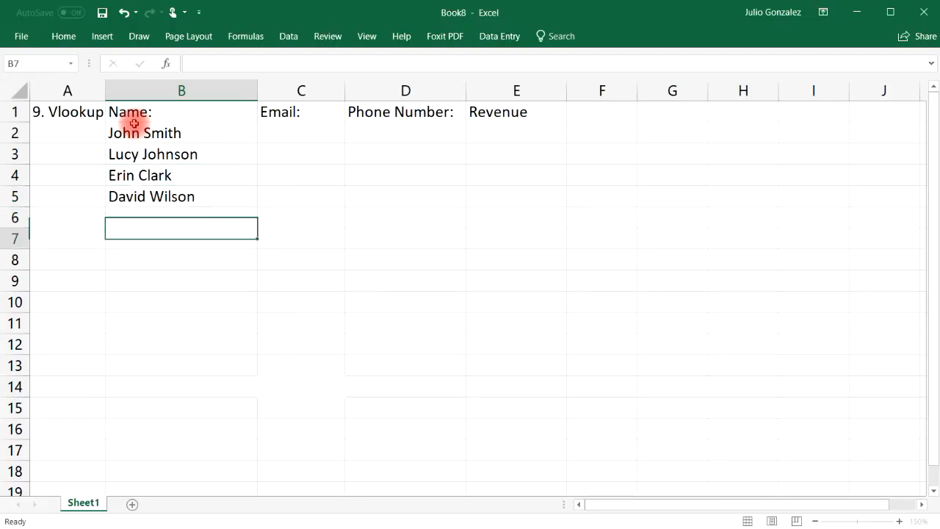
key(Up)
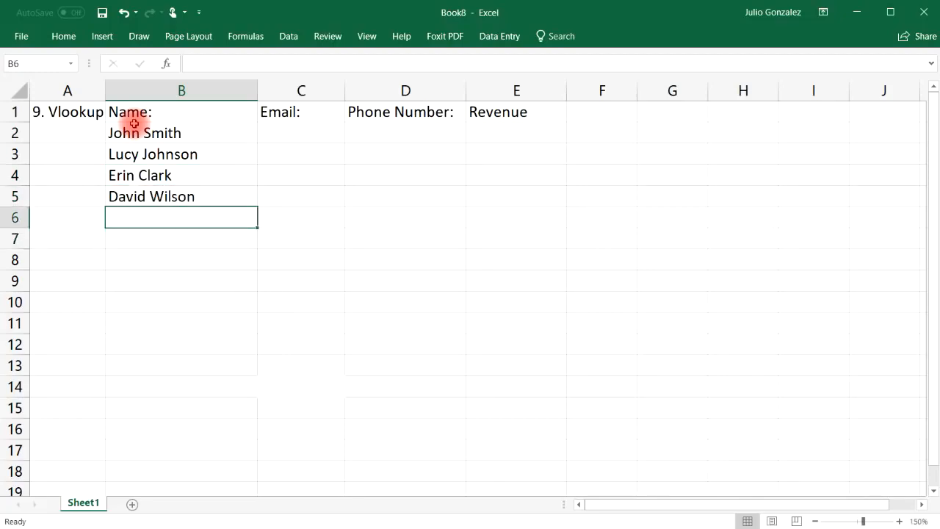
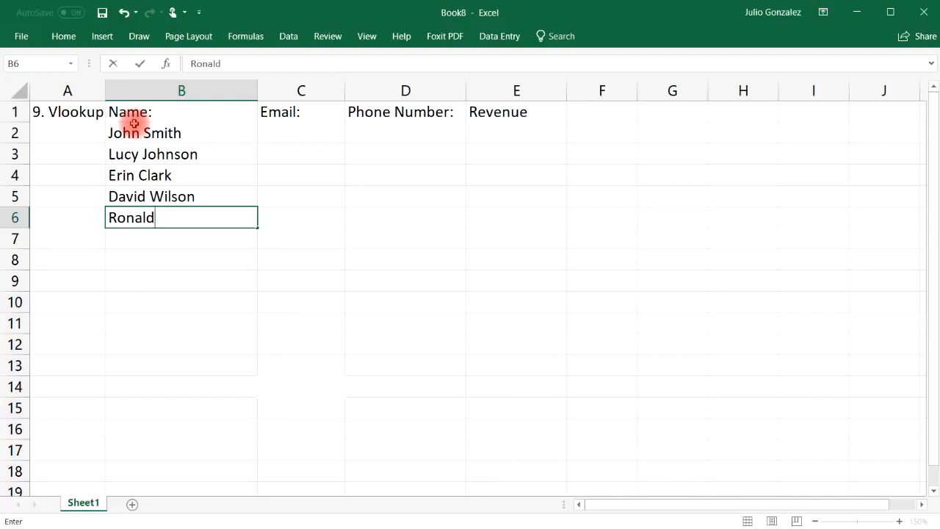
key(Right)
key(Up)
key(Up)
key(Up)
key(Up)
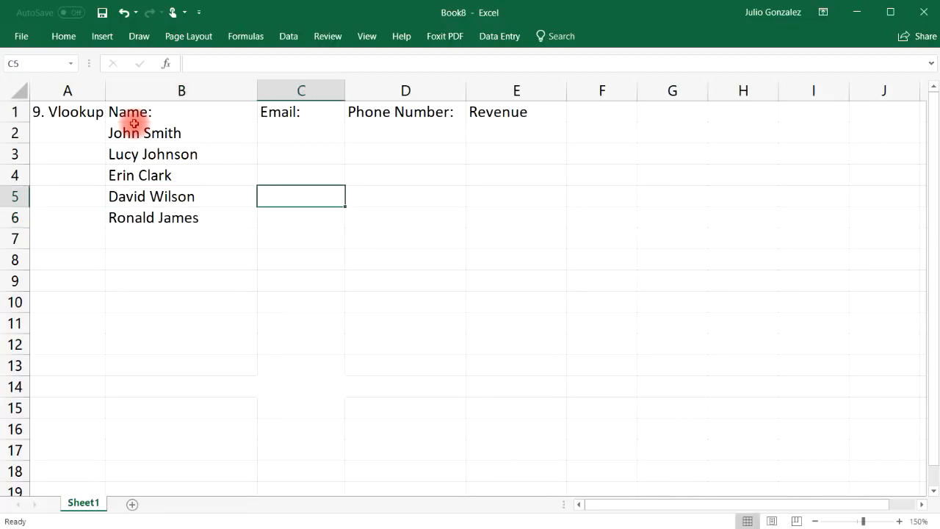
Fit columns B and C to their contents, enter two email addresses, and undo the auto-filled entries.
drag(256, 93, 212, 93)
drag(300, 91, 377, 90)
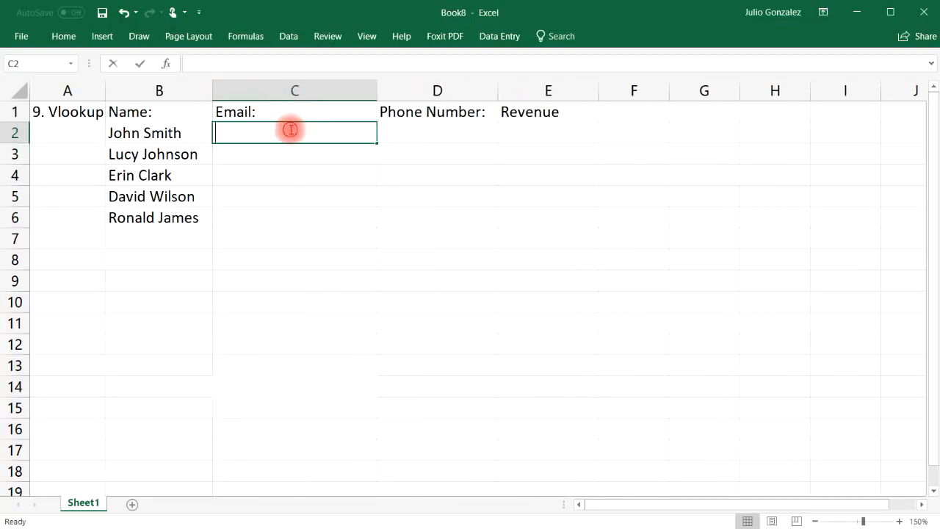
key(Return)
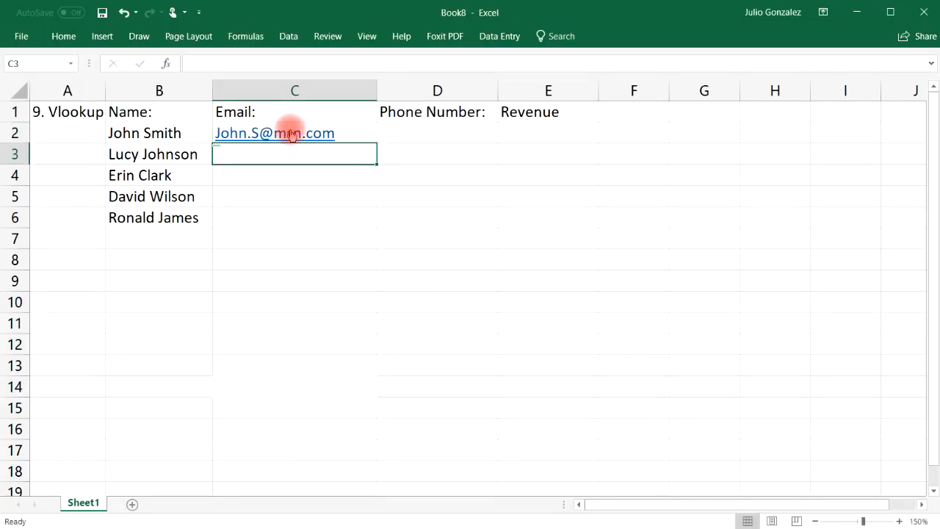
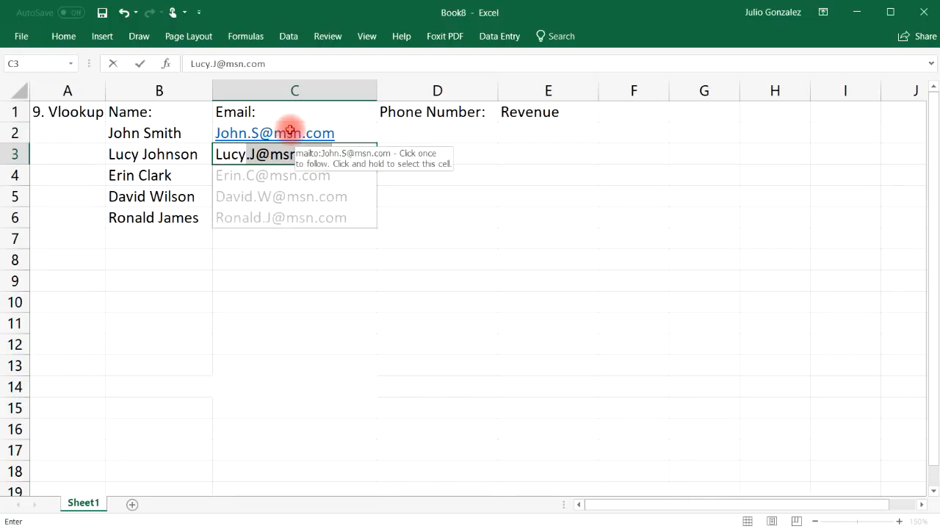
key(Tab)
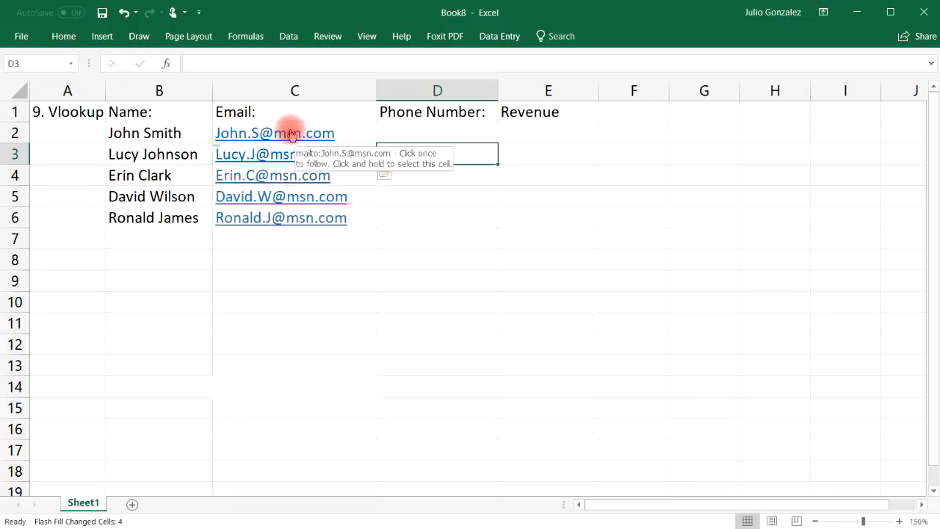
drag(290, 138, 298, 179)
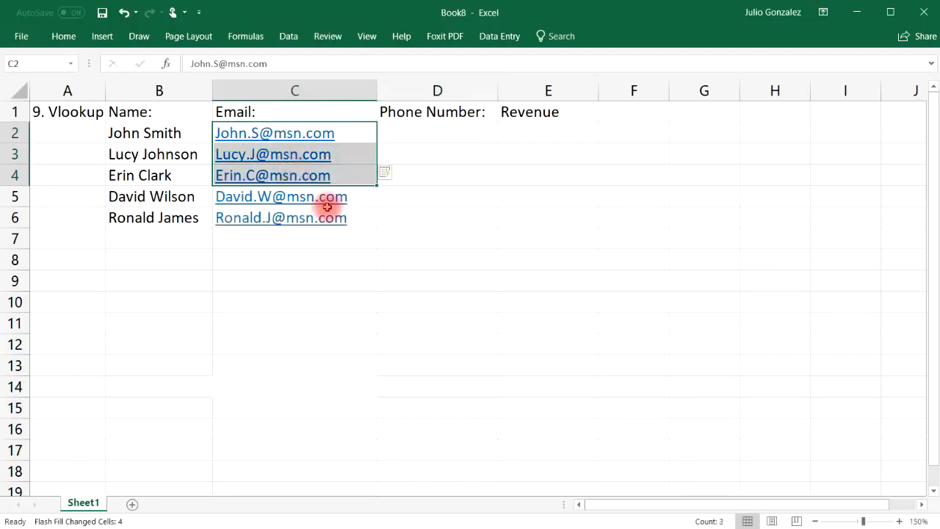
drag(329, 213, 325, 196)
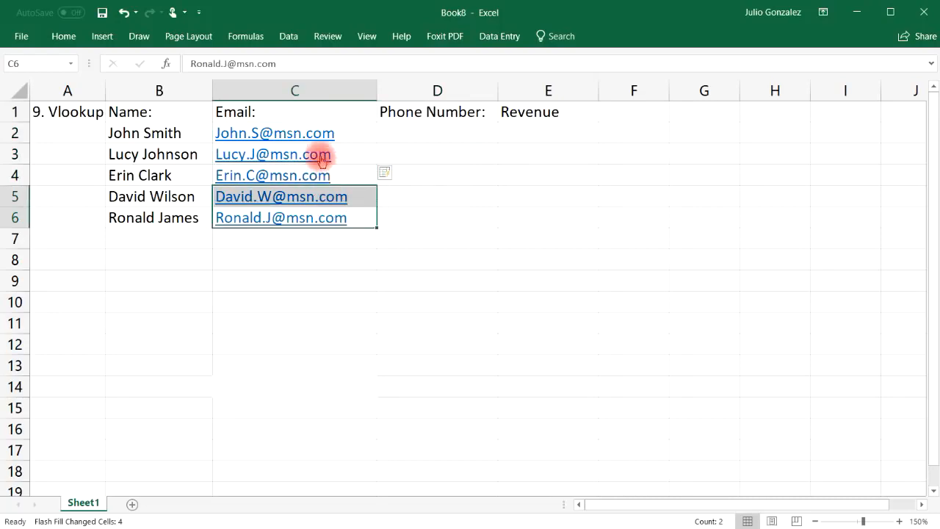
click(123, 12)
Change the domain of the second contact's email address in C3 to live.com.
double_click(332, 152)
key(BackSpace)
key(BackSpace)
key(BackSpace)
key(BackSpace)
key(BackSpace)
key(BackSpace)
key(BackSpace)
text(live.com)
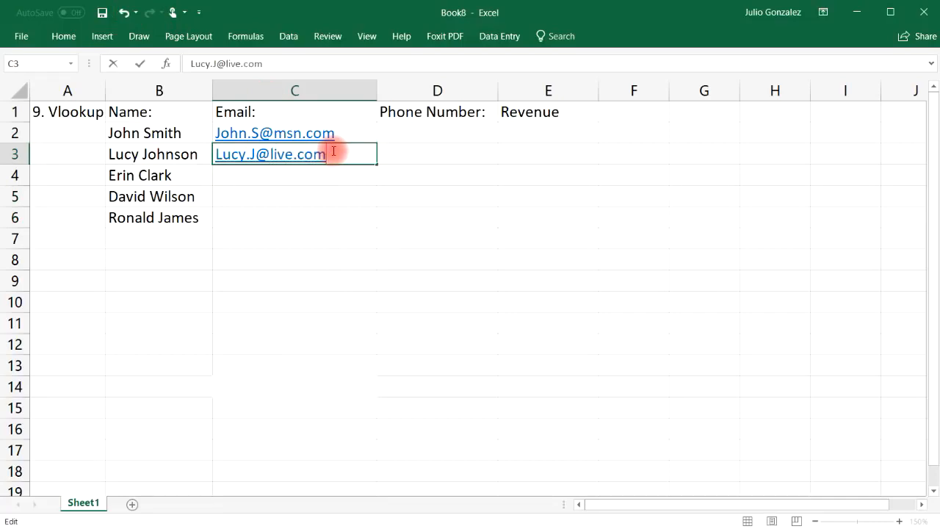
click(284, 174)
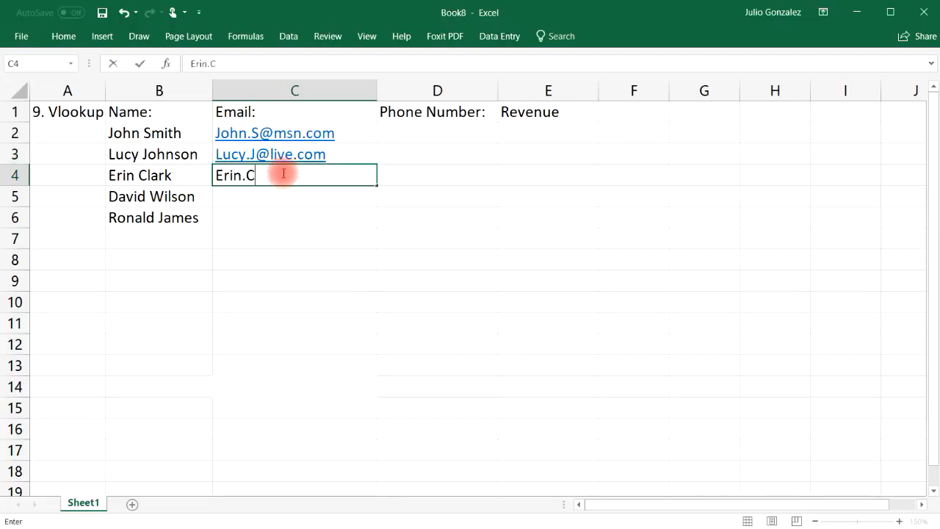
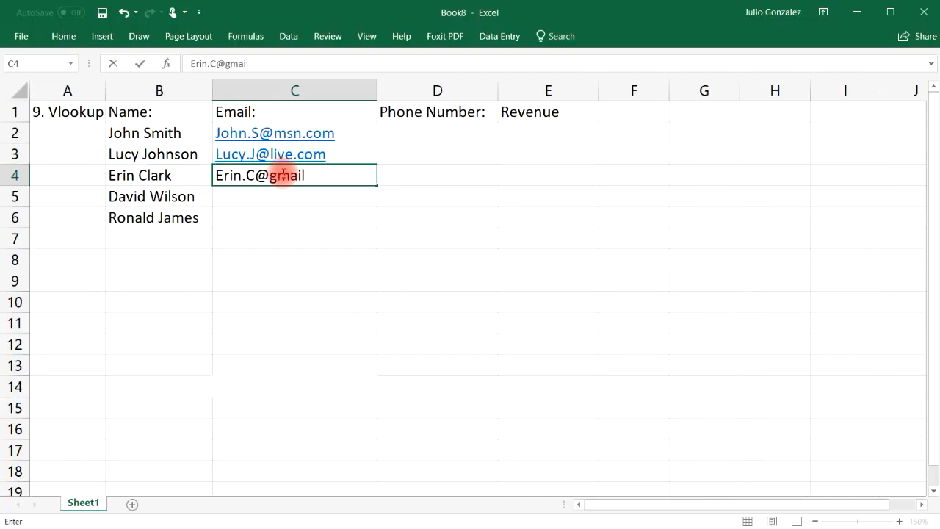
Enter the email addresses for the last three contacts in C4:C6.
key(Return)
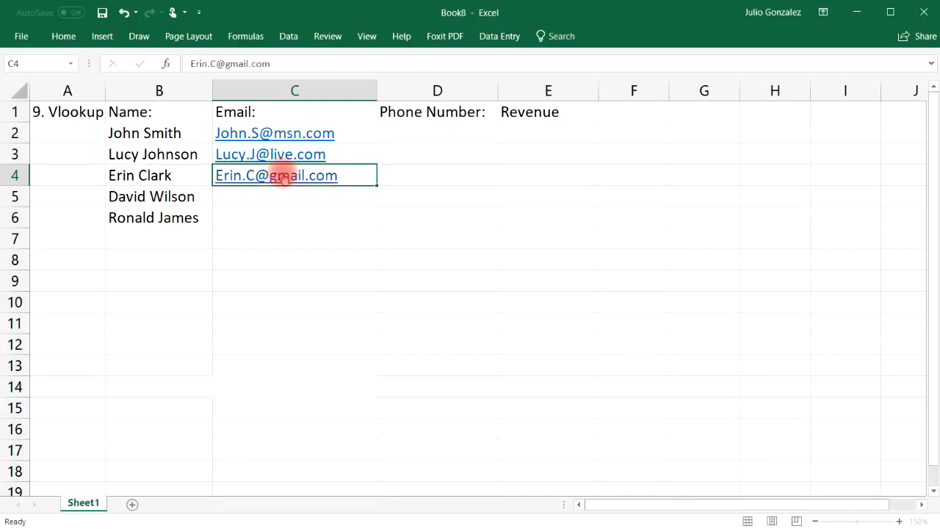
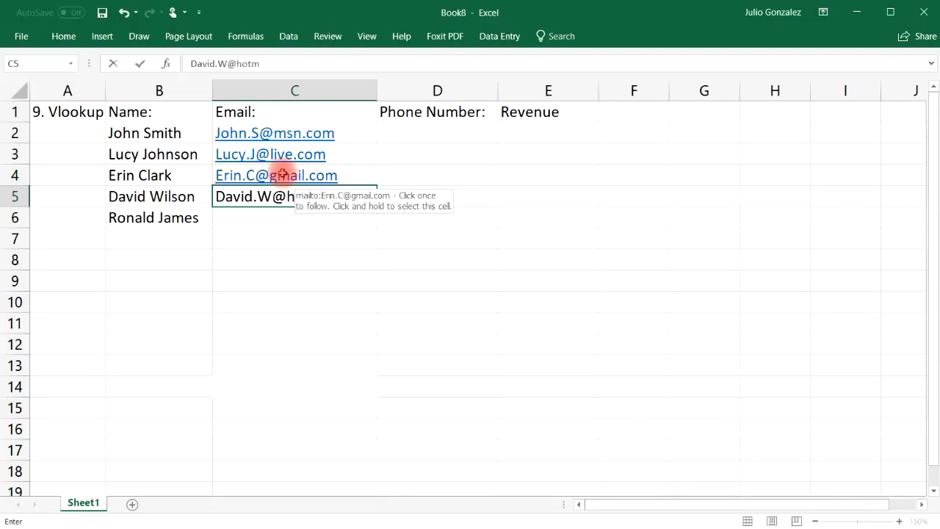
key(Return)
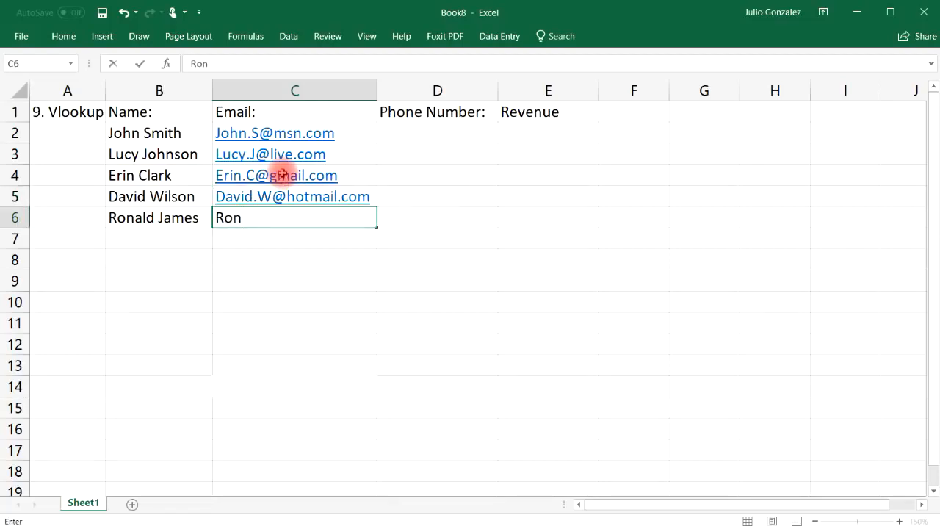
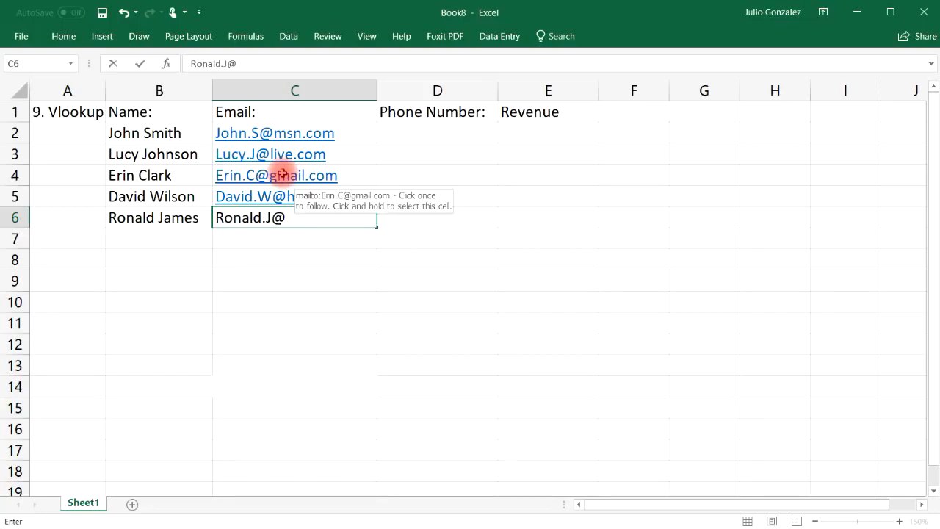
key(Tab)
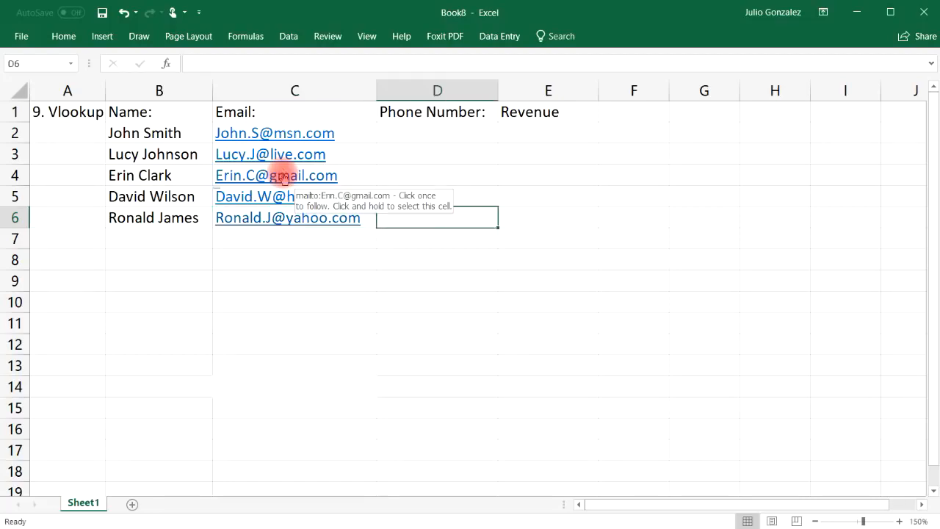
Enter the phone numbers for the first two contacts in D2 and D3, correcting typos.
key(Up)
key(Up)
key(Up)
key(Up)
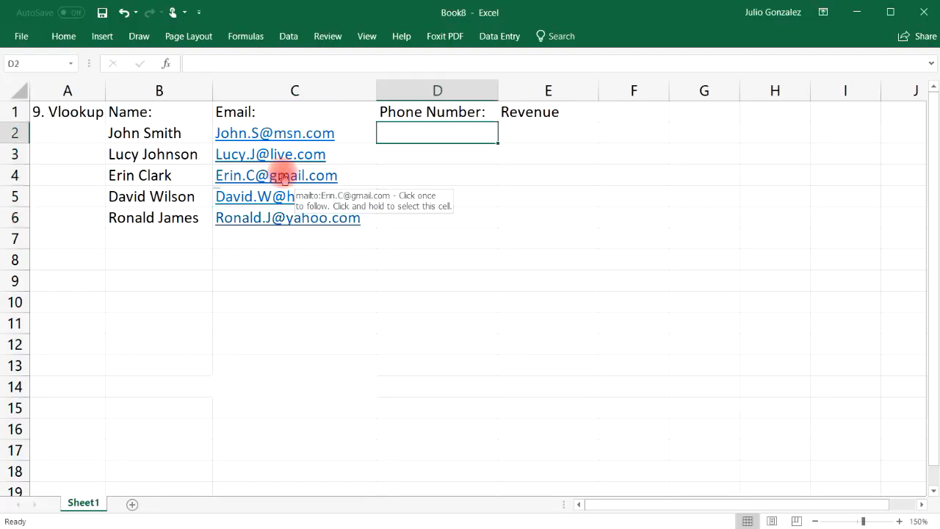
text(24)
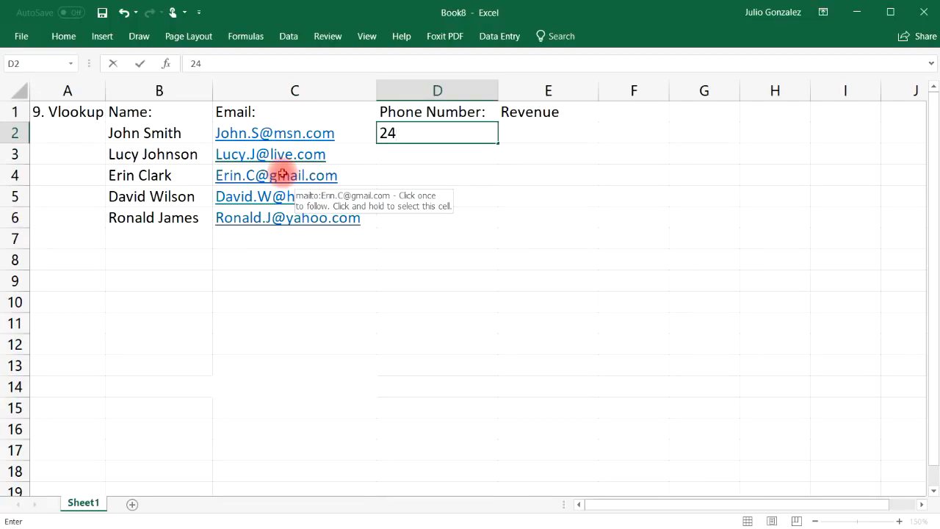
key(BackSpace)
key(BackSpace)
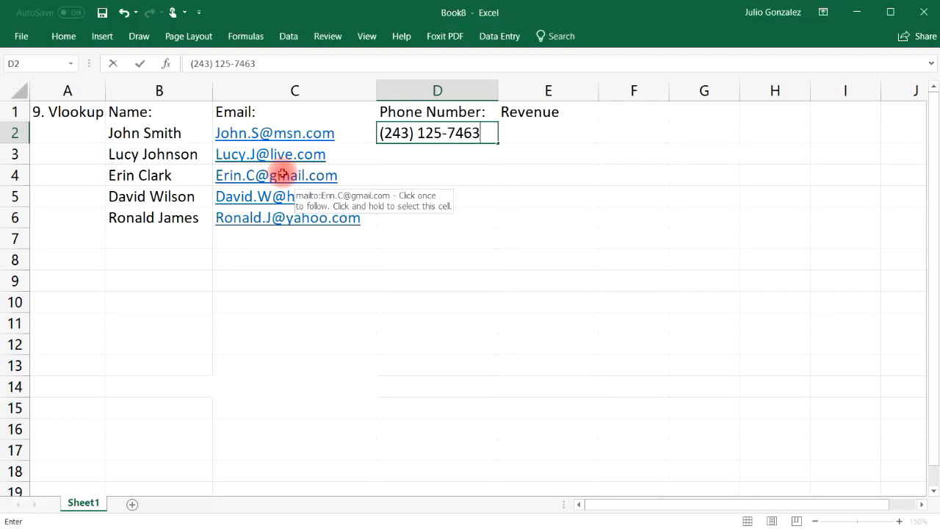
key(Return)
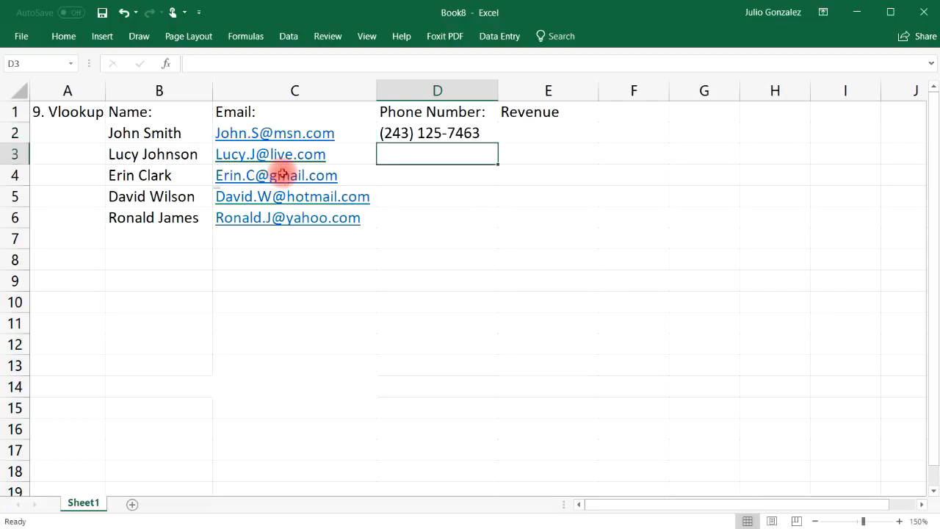
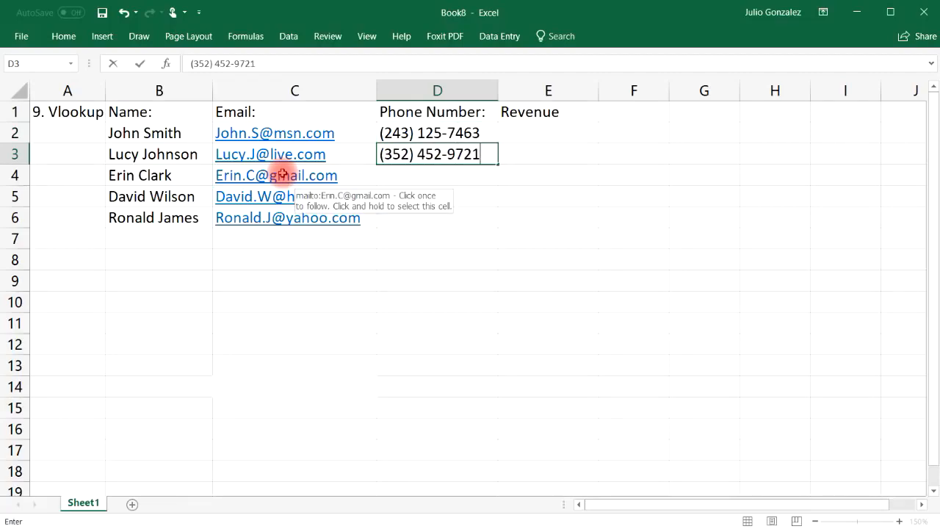
key(ctrl+Return)
Enter the phone numbers for the remaining three contacts in D4:D6.
key(Down)
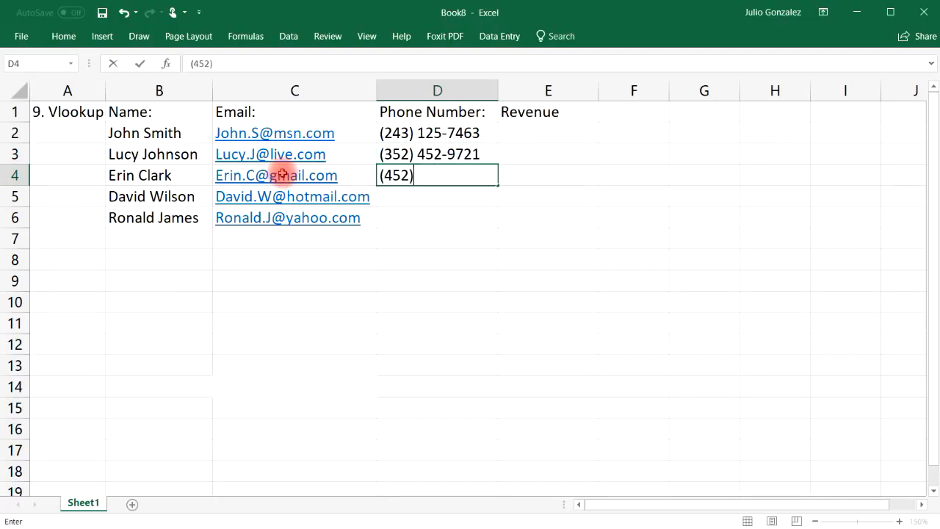
key(Return)
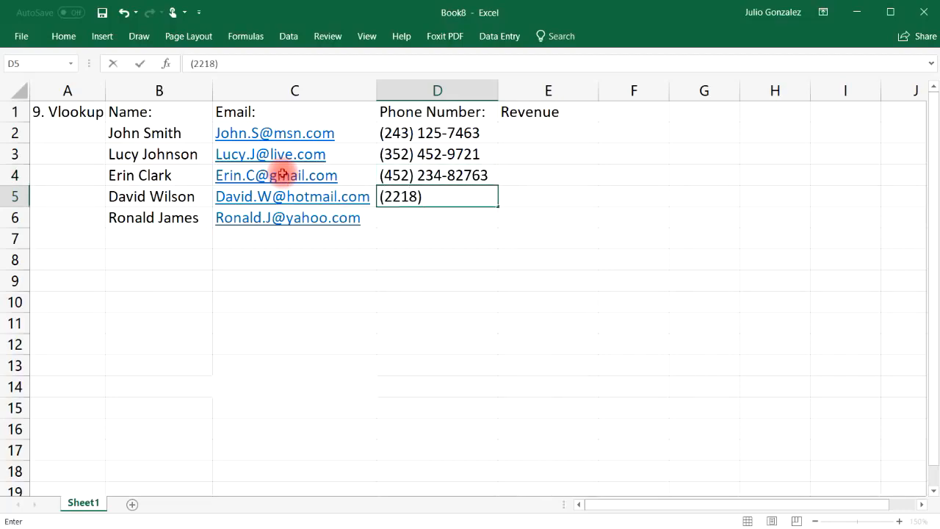
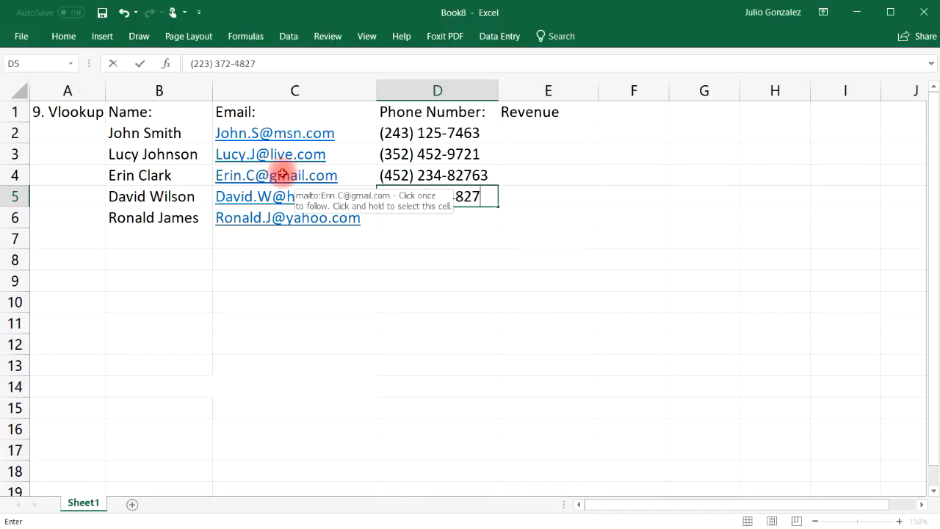
key(Return)
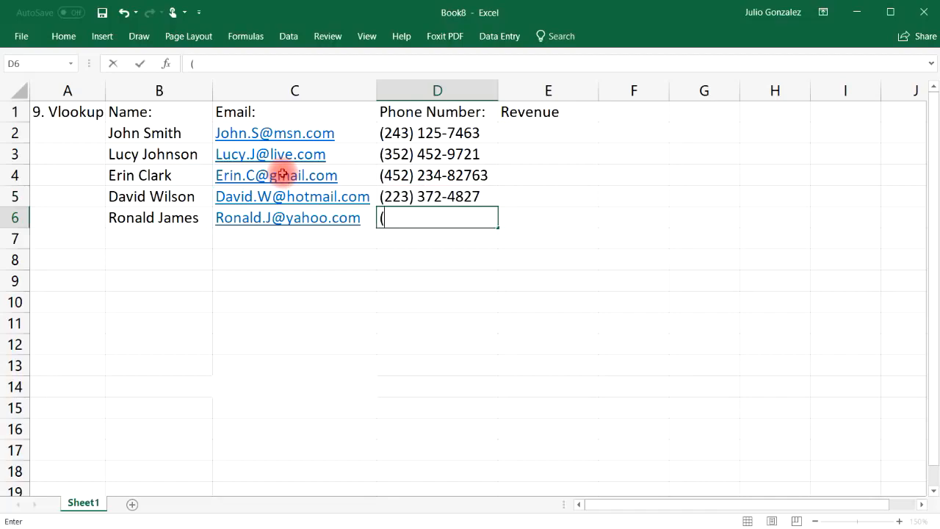
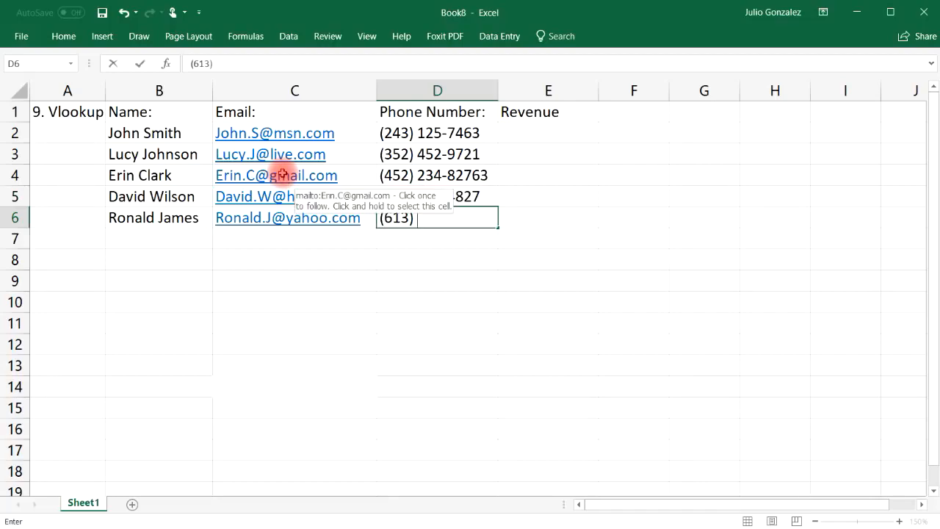
key(Tab)
key(Up)
key(Up)
key(Up)
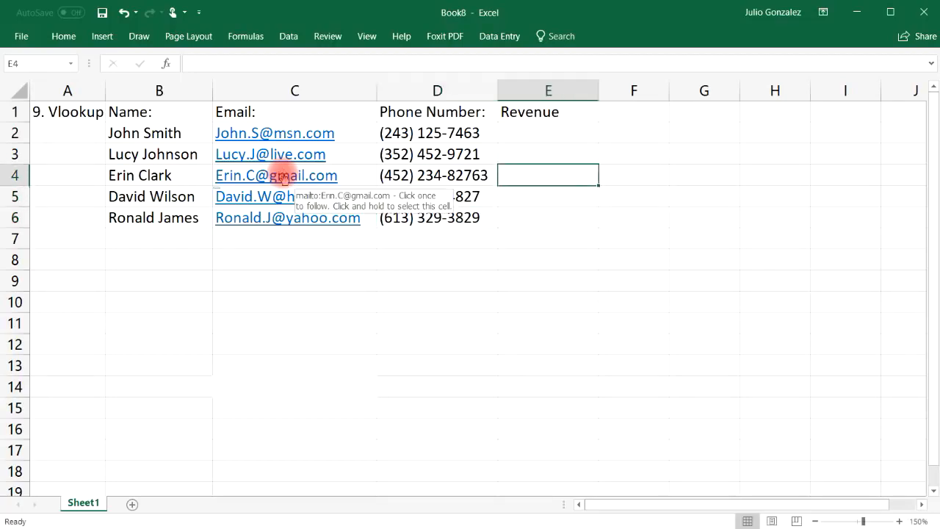
Enter revenues $56,000, $74,000, $82,000, $93,000 and $47,000 down E2:E6.
key(Up)
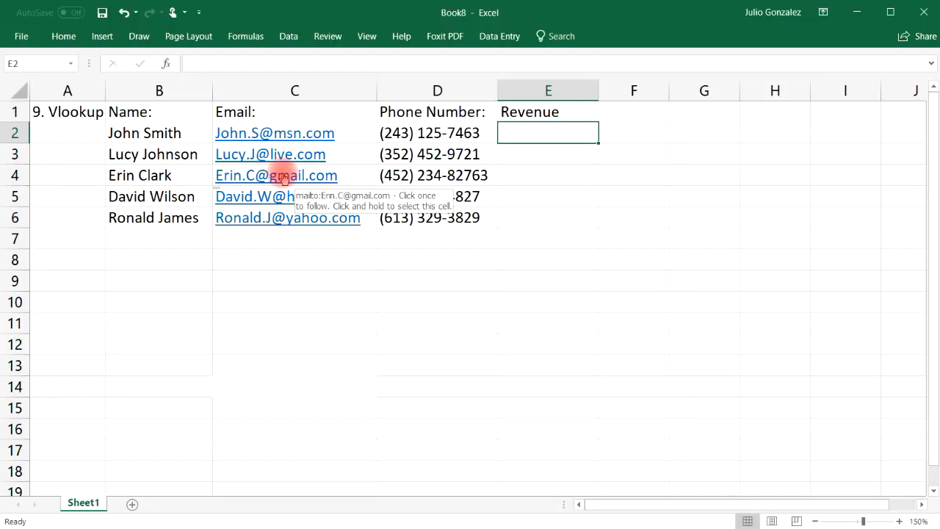
text($56,000)
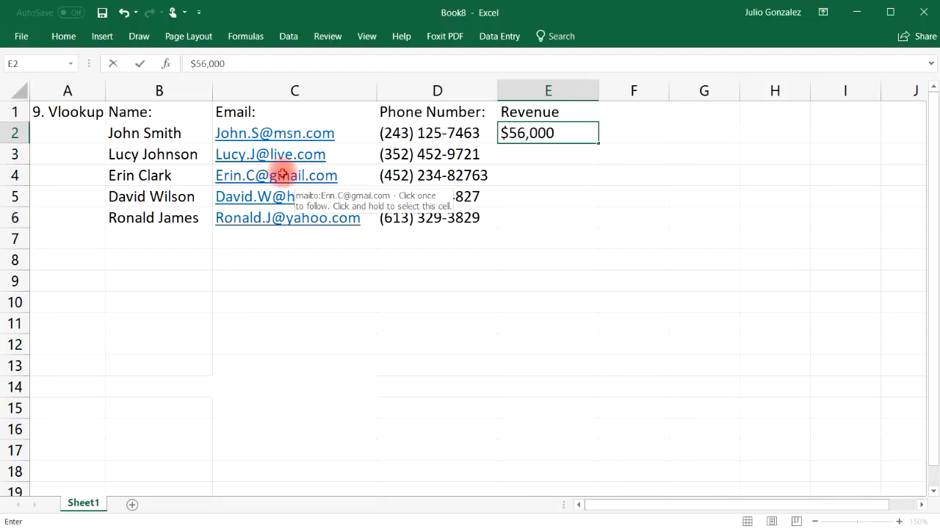
key(Return)
text($74,000)
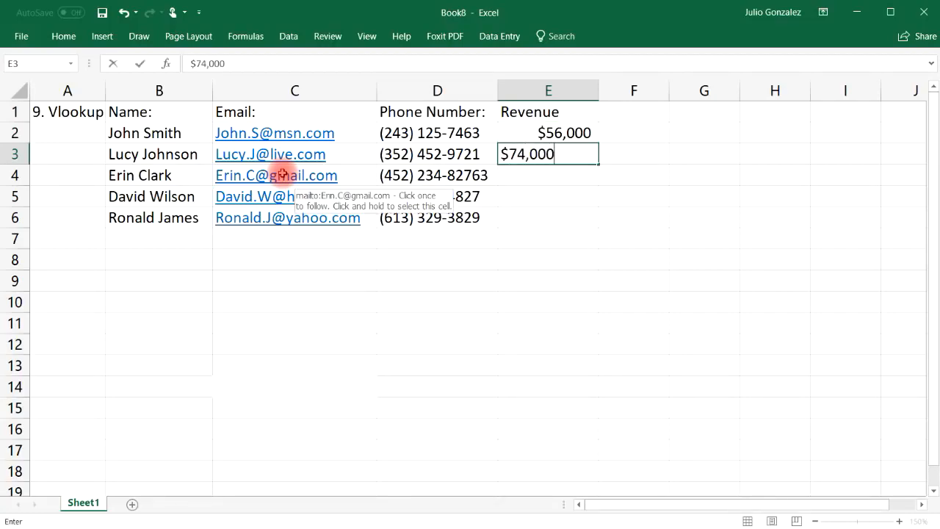
key(Return)
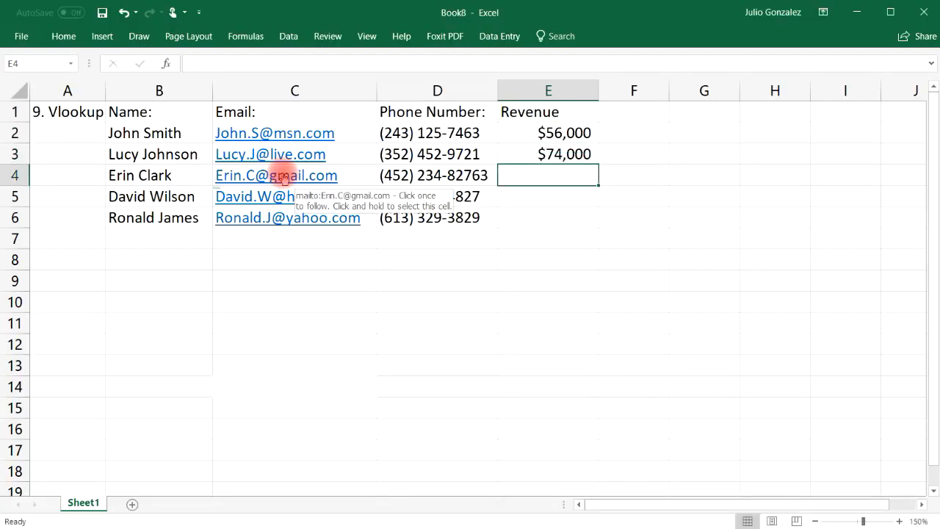
text($82,000)
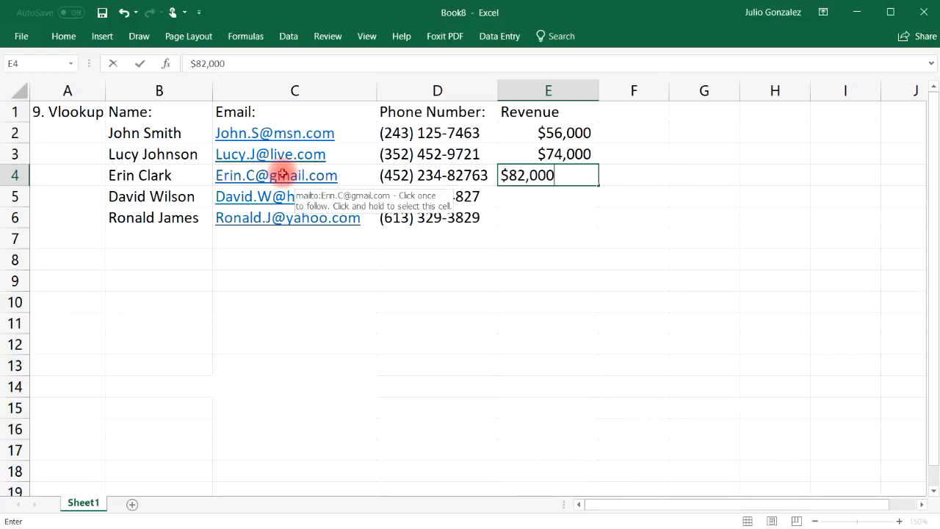
key(Return)
text($)
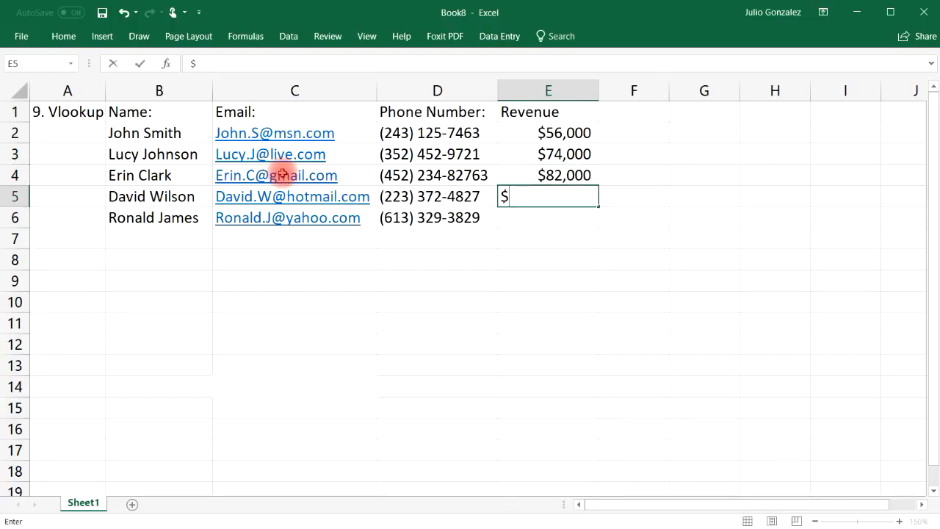
text(93,000)
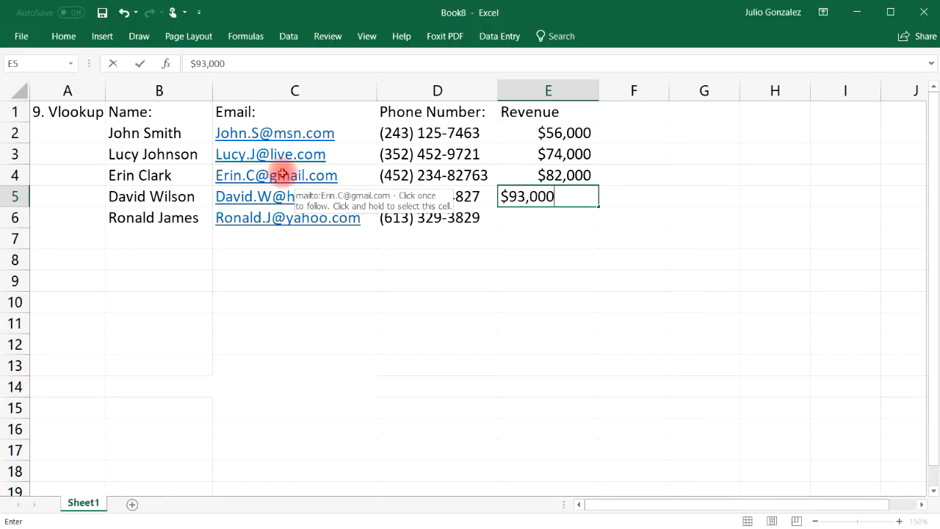
key(Return)
text($)
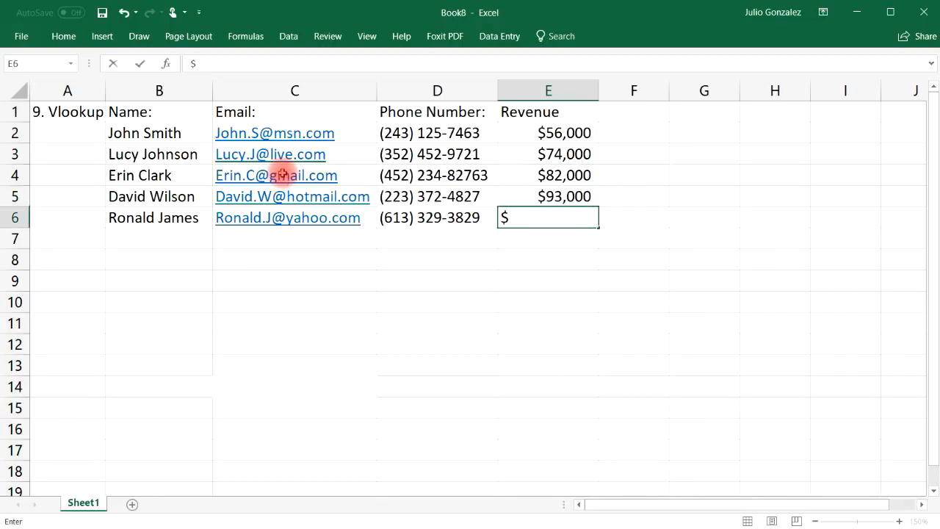
text(47,000)
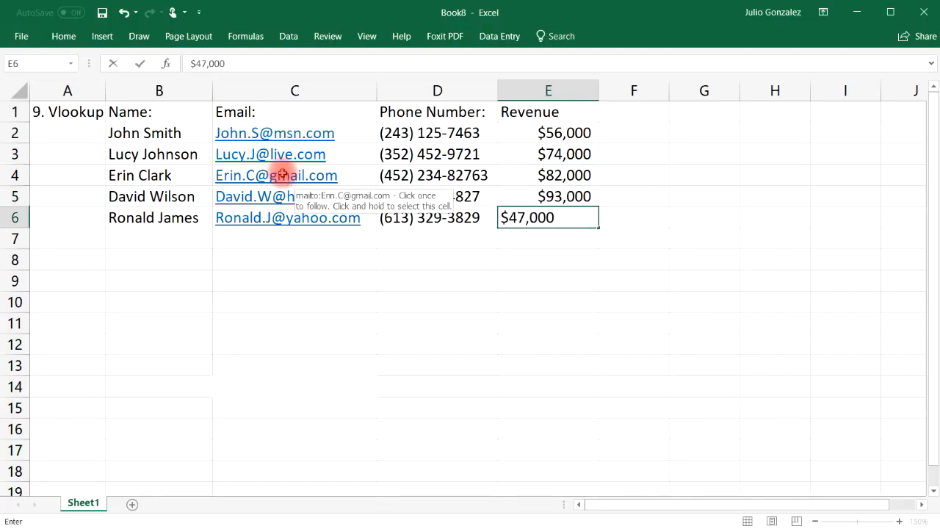
key(Tab)
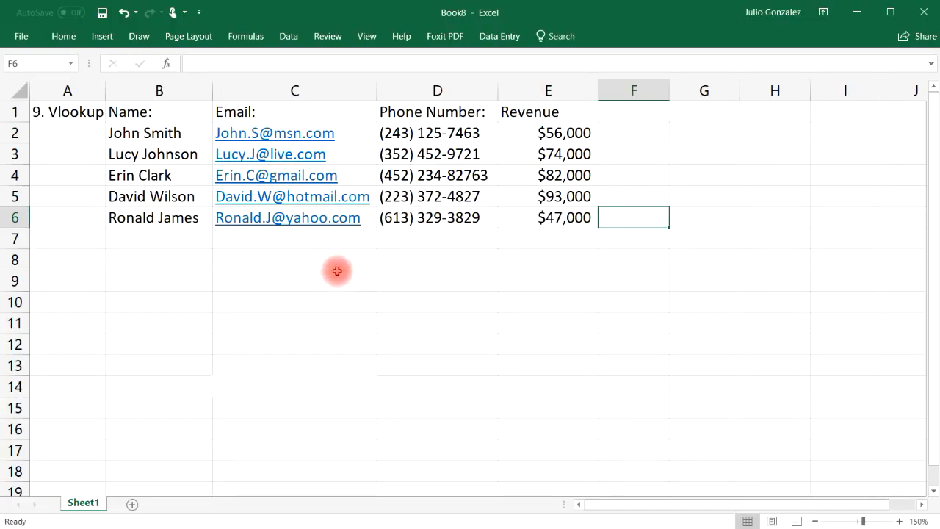
Type the lookup labels Name:, Email:, Phone: and Revenue: down B8:B11.
click(260, 258)
click(174, 264)
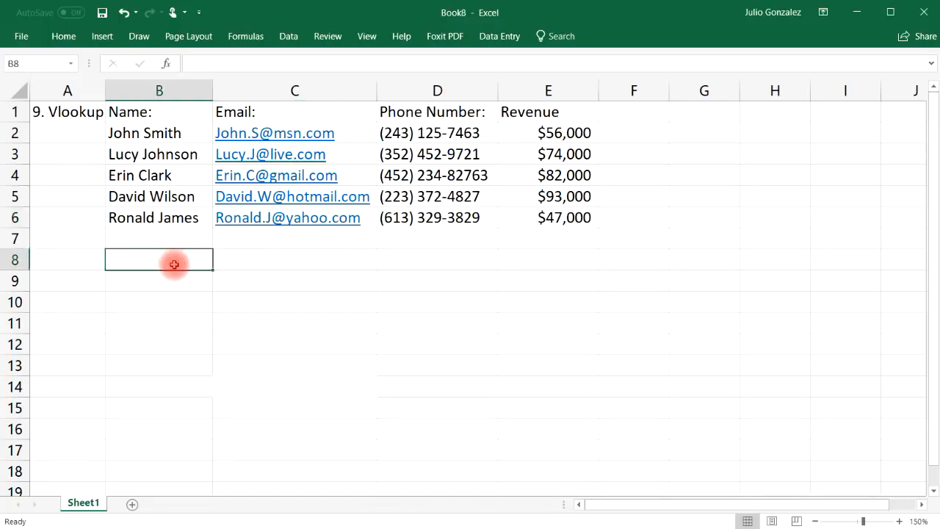
text(Name:)
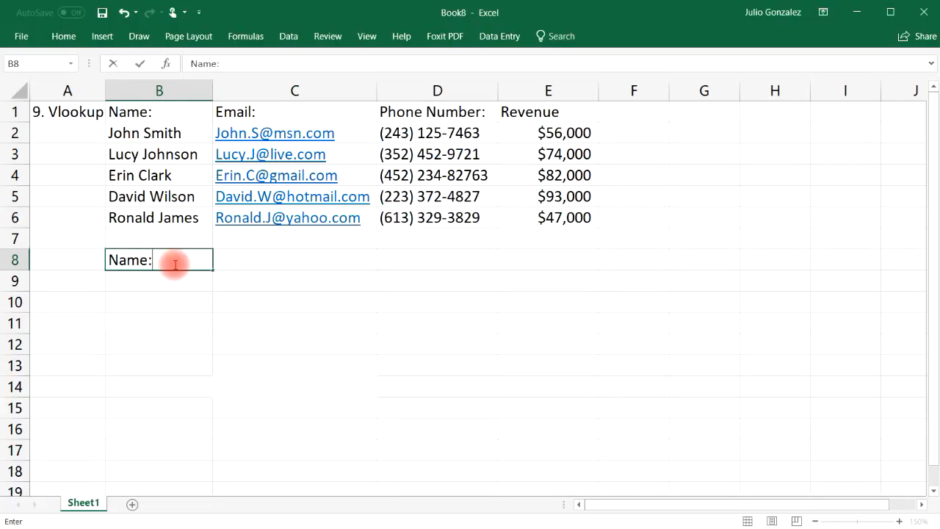
key(Return)
text(Emain)
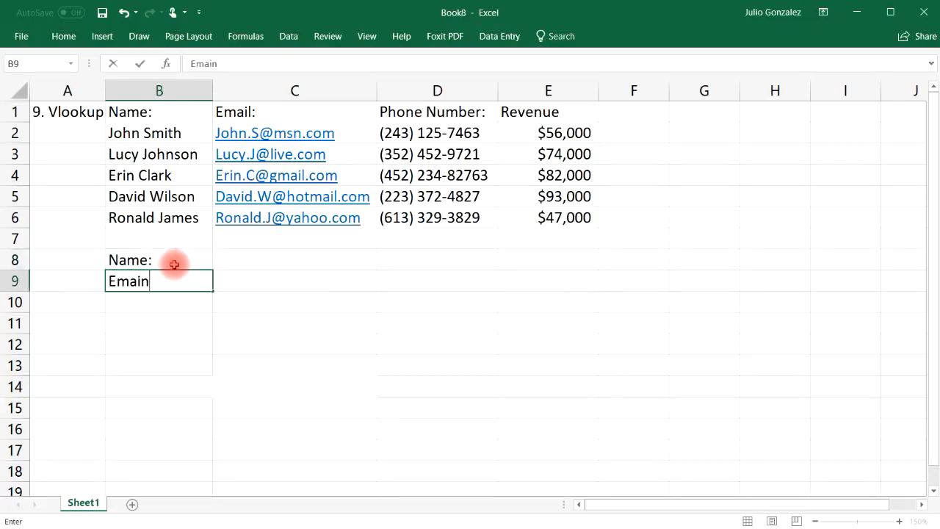
key(BackSpace)
text(l:)
key(Return)
text(P)
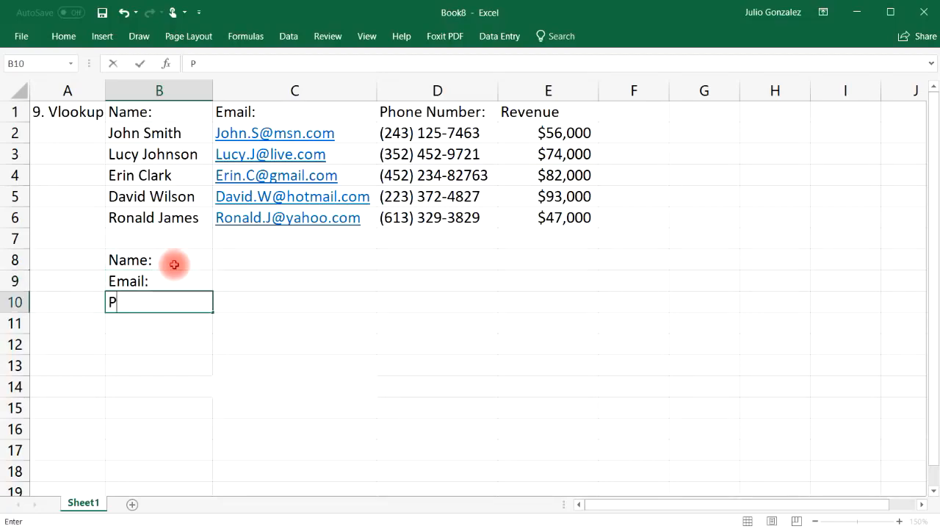
text(hone:)
key(Return)
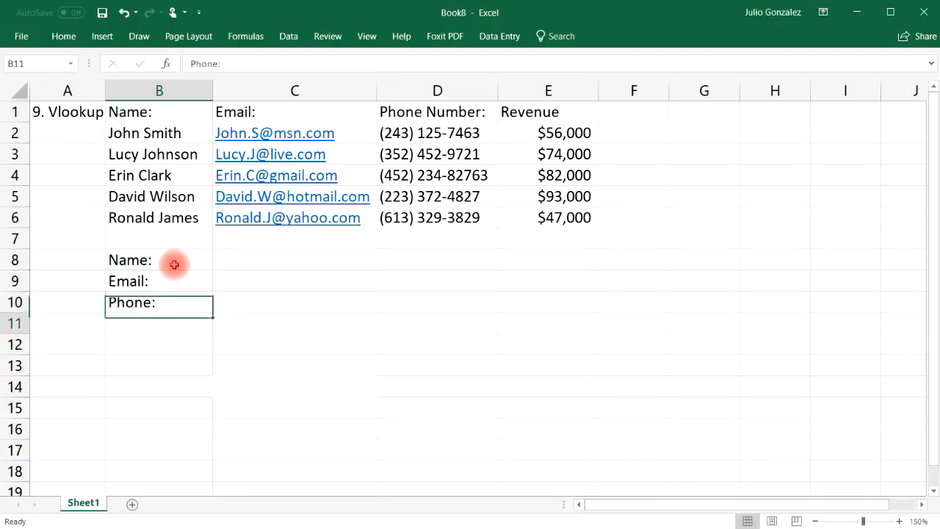
text(Reven)
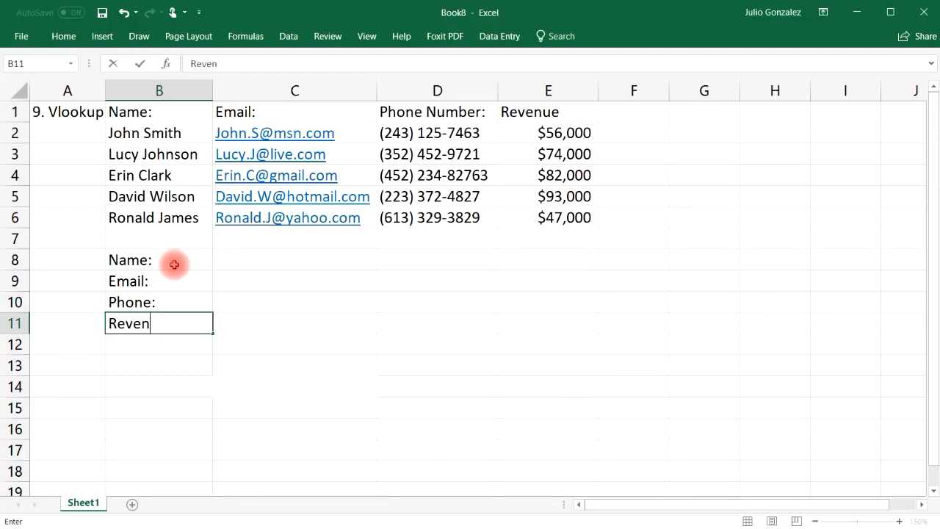
text(ue:)
key(Right)
Enter the first contact's name in C8 as the lookup value.
key(Up)
key(Up)
key(Up)
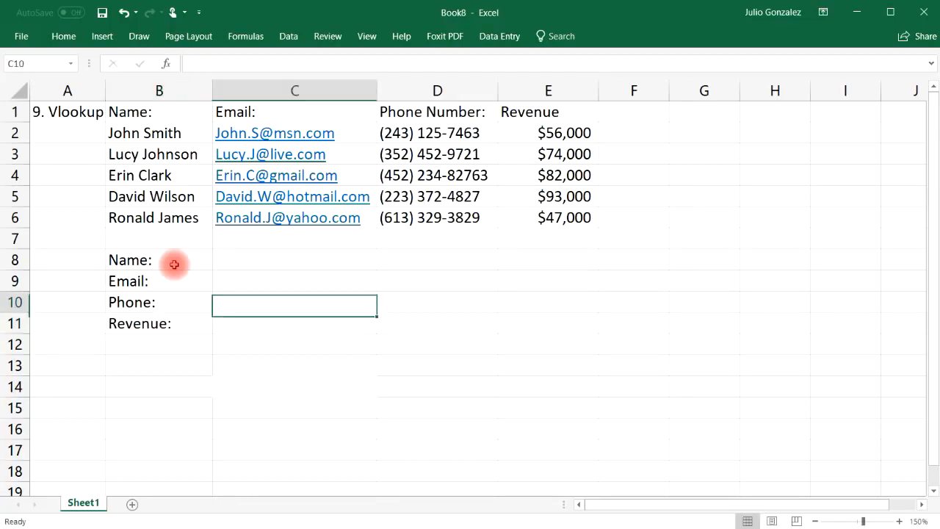
text(Jo)
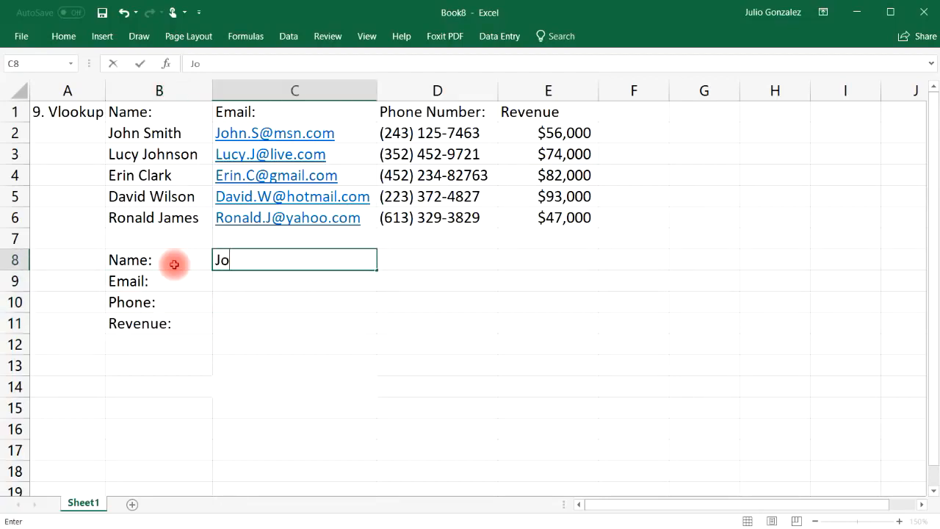
text(hn Smith)
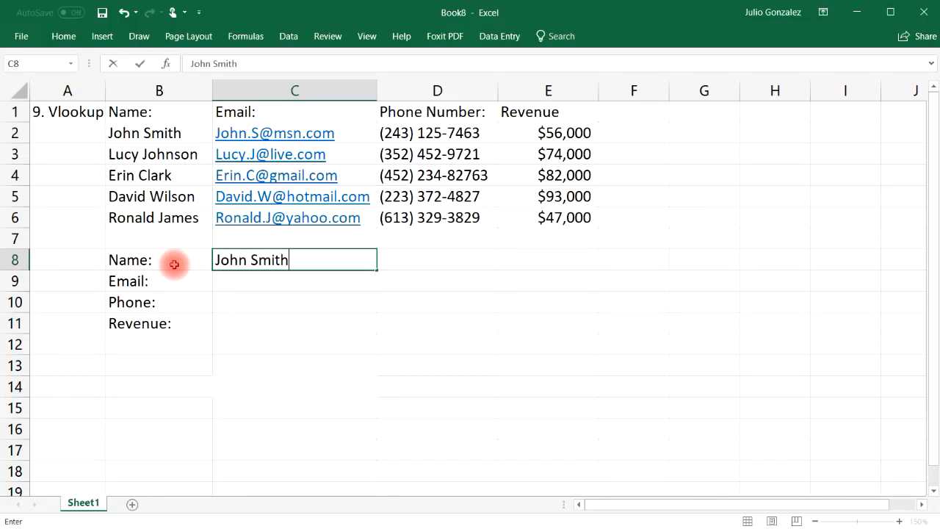
click(284, 281)
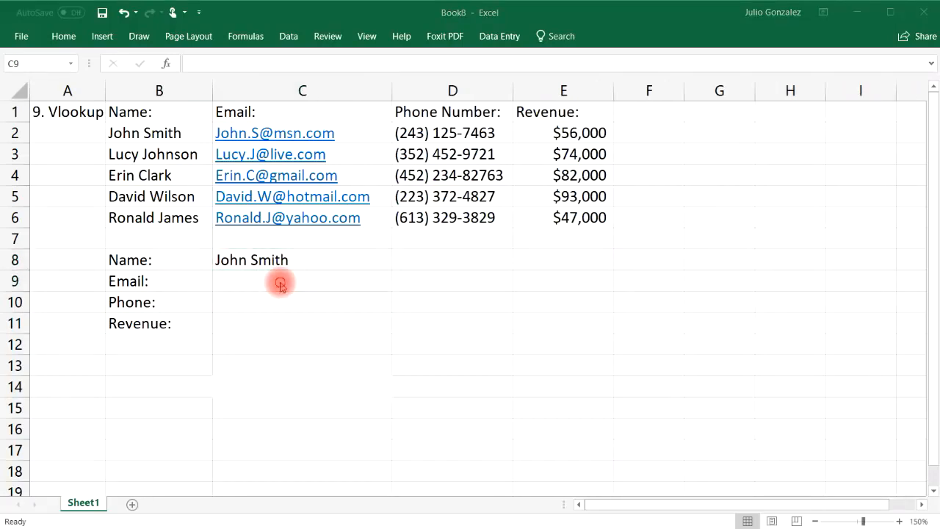
Enter =VLOOKUP(C8,B2:E6,2,FALSE) in C9 to return the email for the name in C8.
double_click(280, 282)
text(=vlookup()
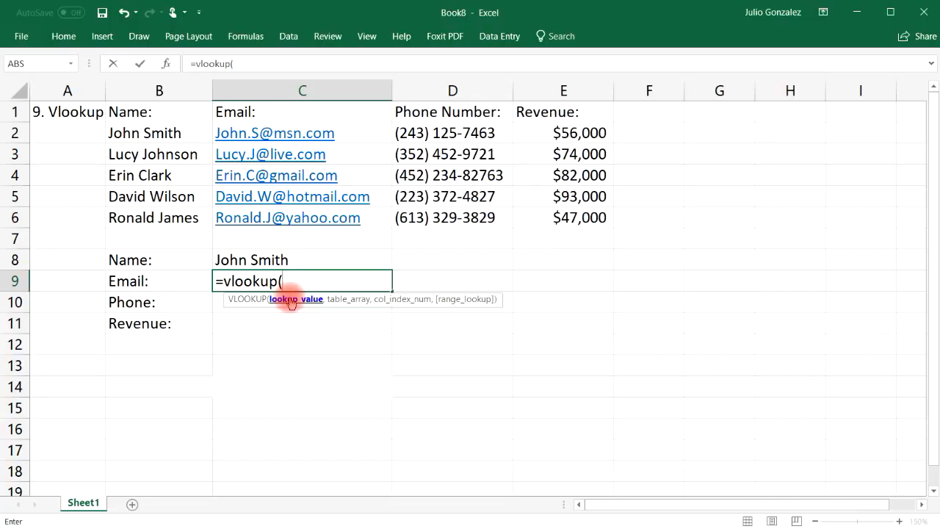
click(284, 254)
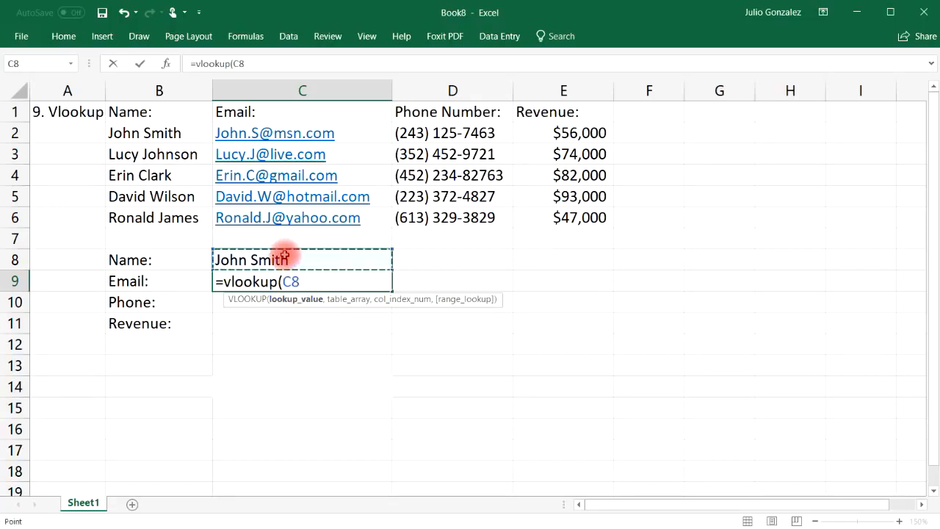
text(,)
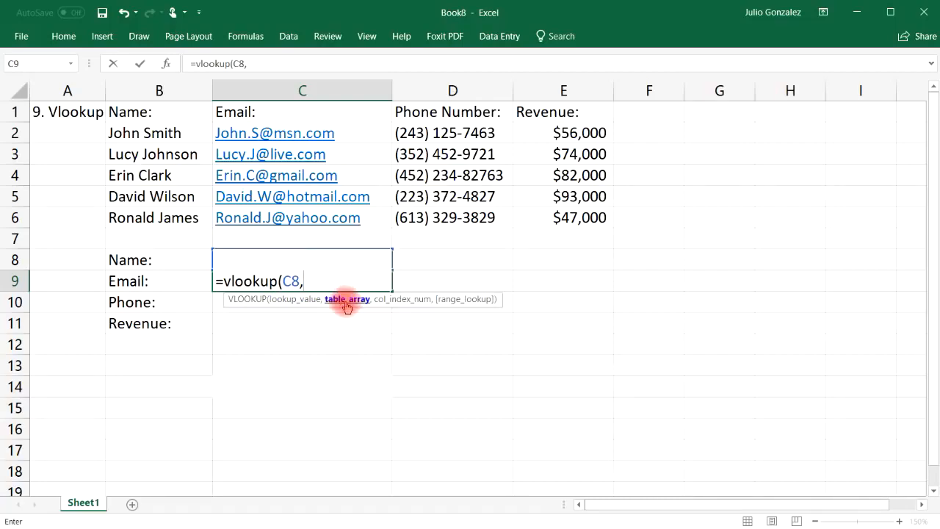
drag(160, 132, 532, 215)
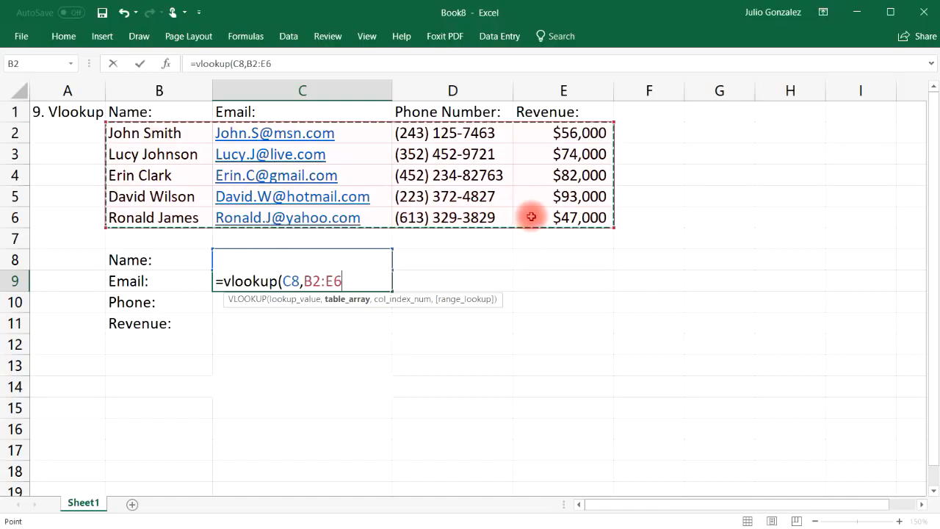
text(,)
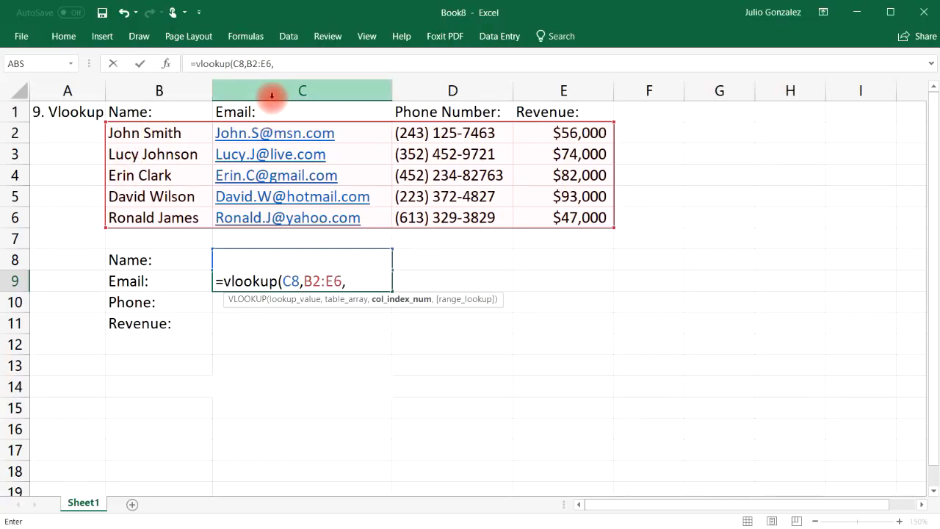
text(2,)
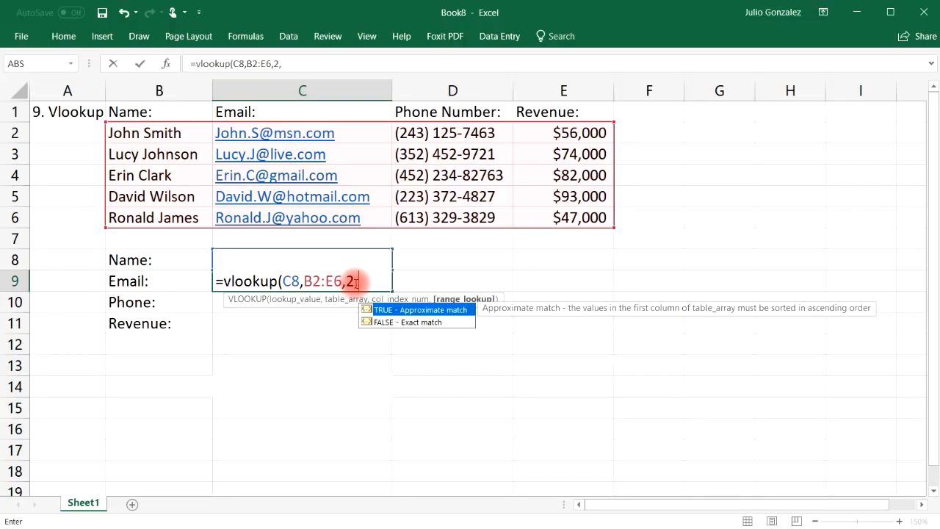
text(fal)
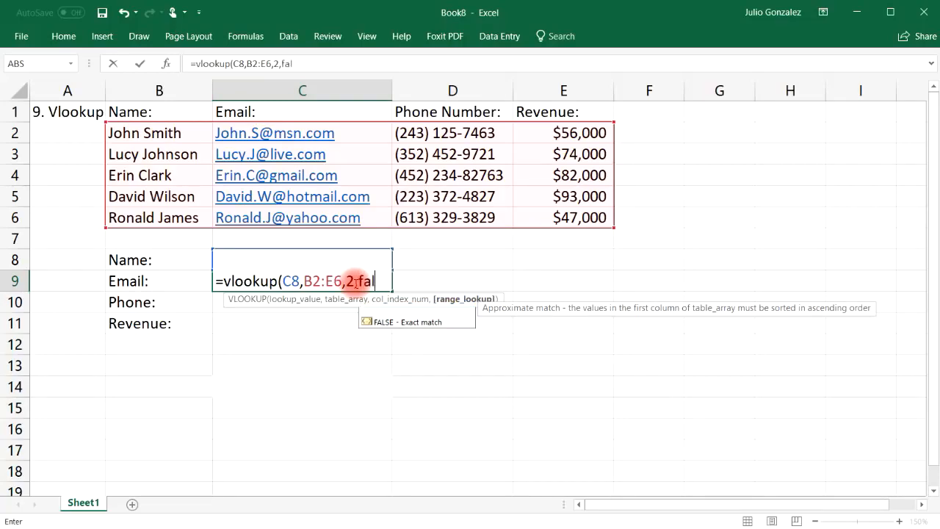
text(se))
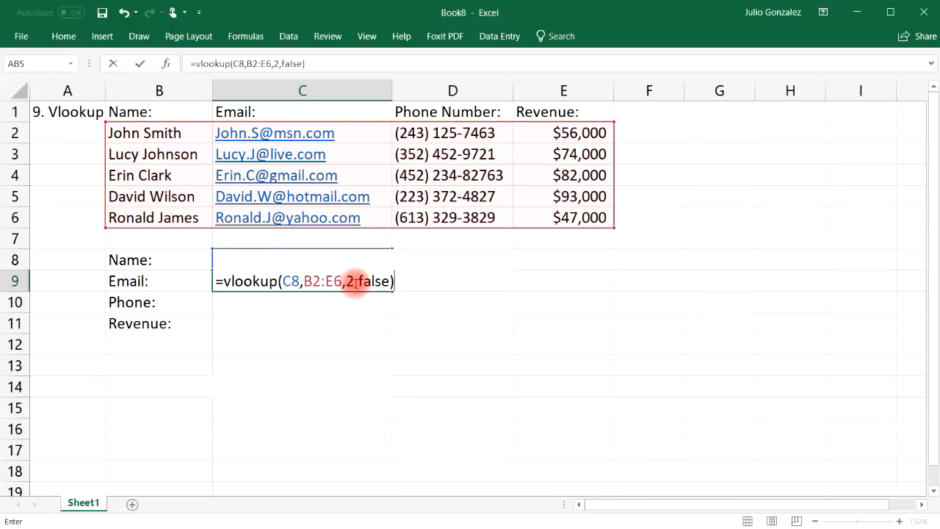
key(Return)
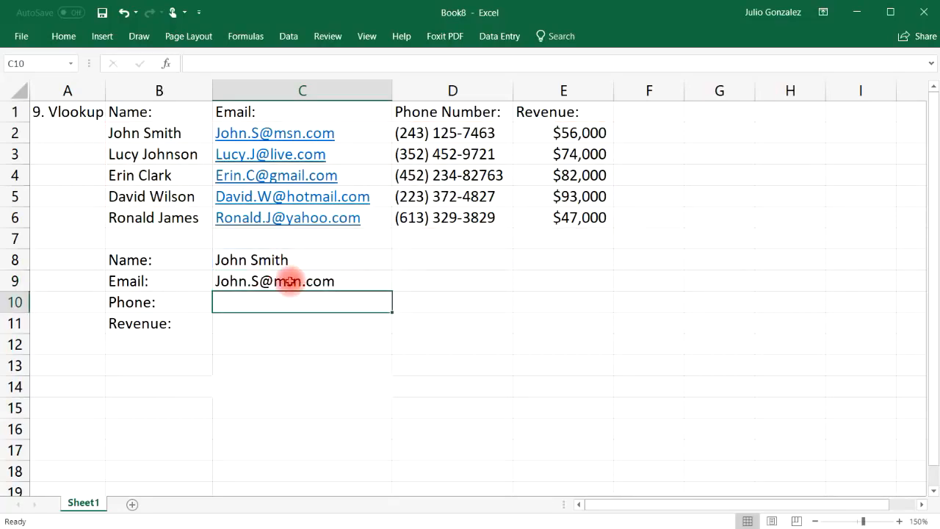
Replace the lookup name in C8 with the second contact's name.
click(246, 138)
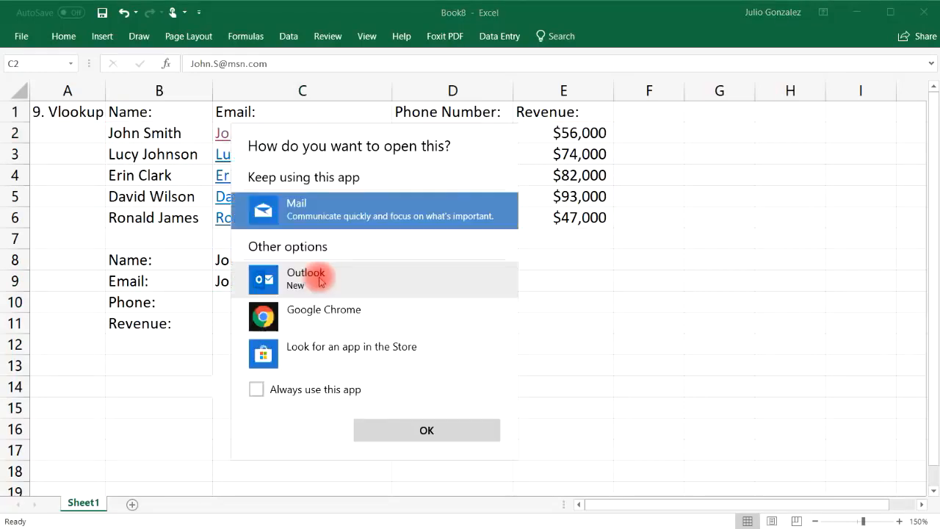
click(665, 369)
click(296, 281)
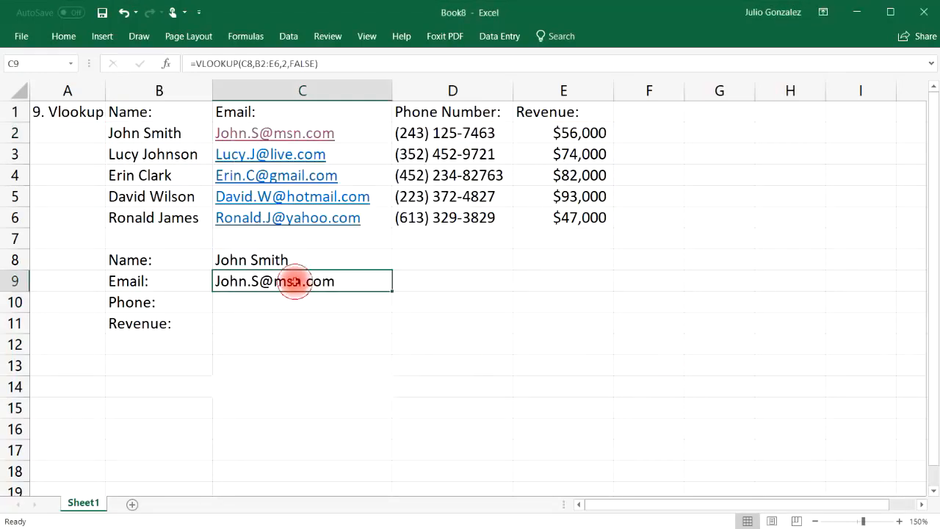
double_click(298, 260)
drag(296, 260, 220, 260)
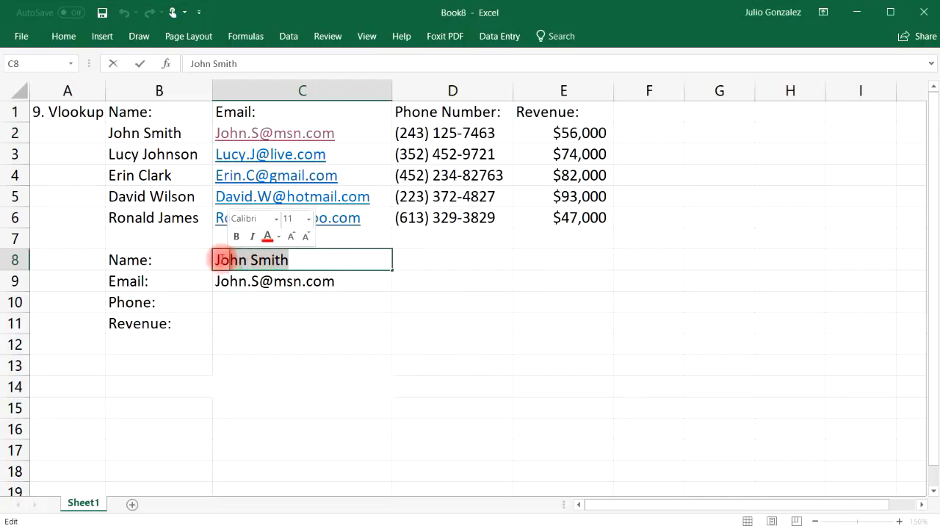
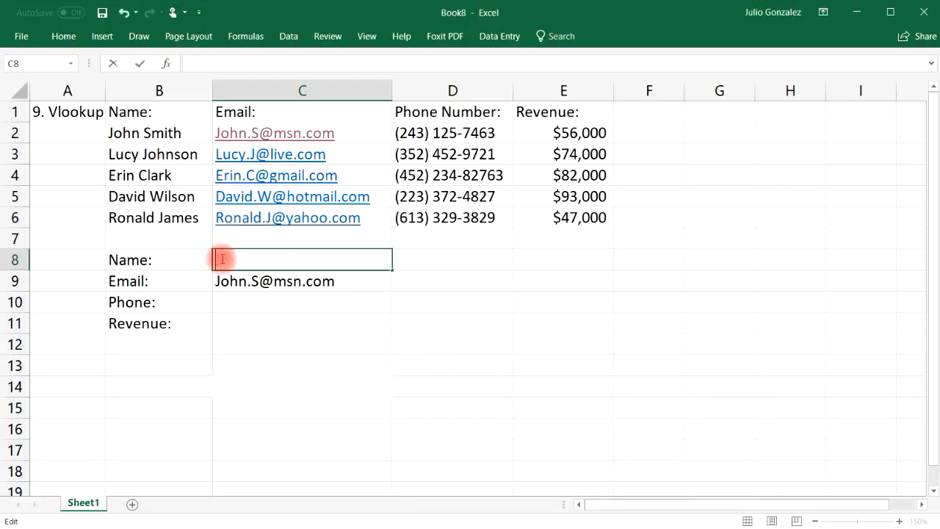
key(Return)
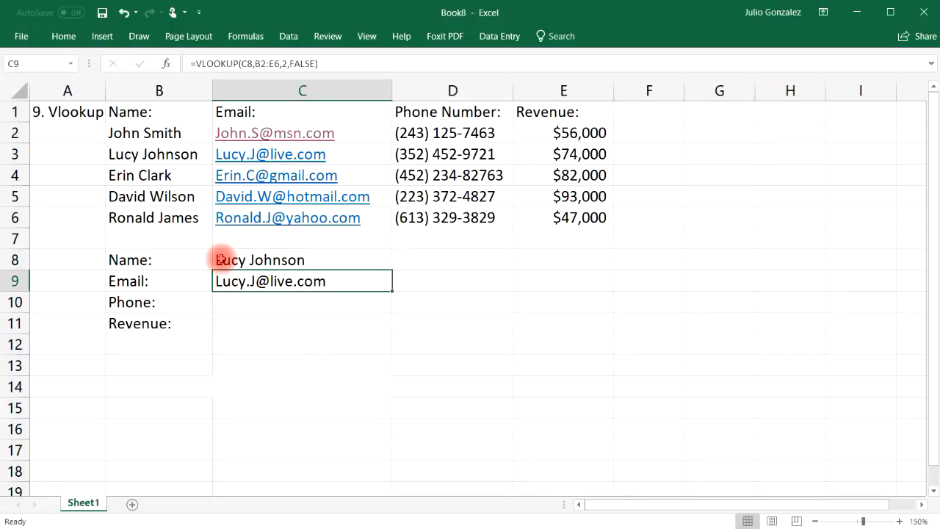
Enter =VLOOKUP(C8,B2:E6,3,FALSE) in C10 to return the contact's phone number.
click(254, 304)
text(=vlook)
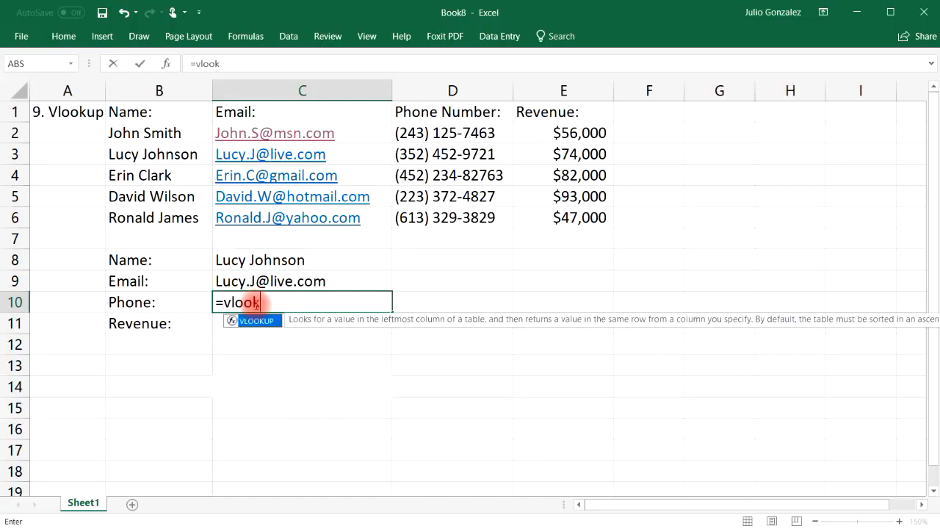
text(up()
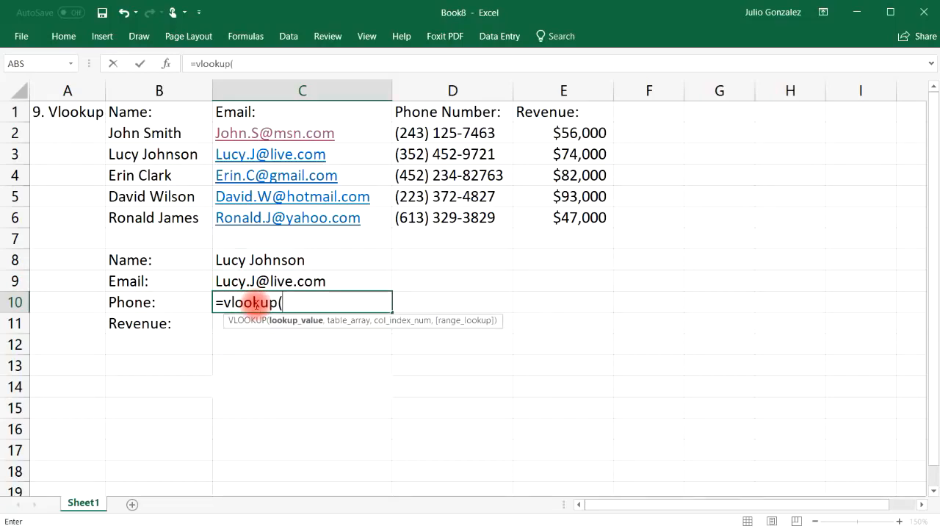
click(301, 260)
text(,)
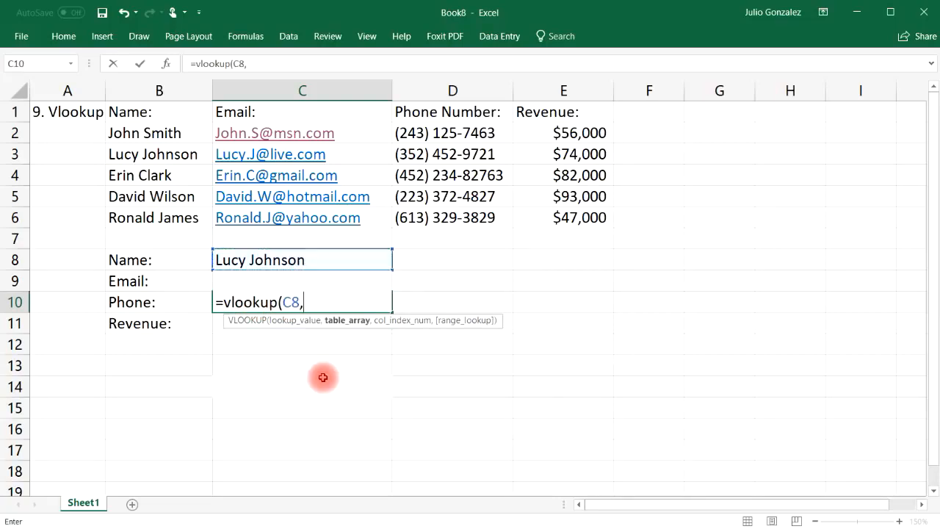
drag(166, 133, 556, 207)
text(,)
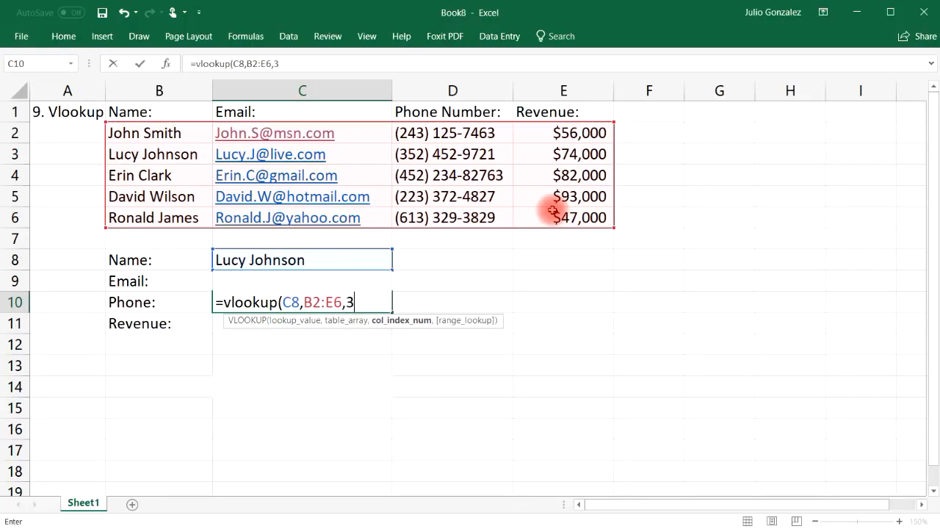
text(3,)
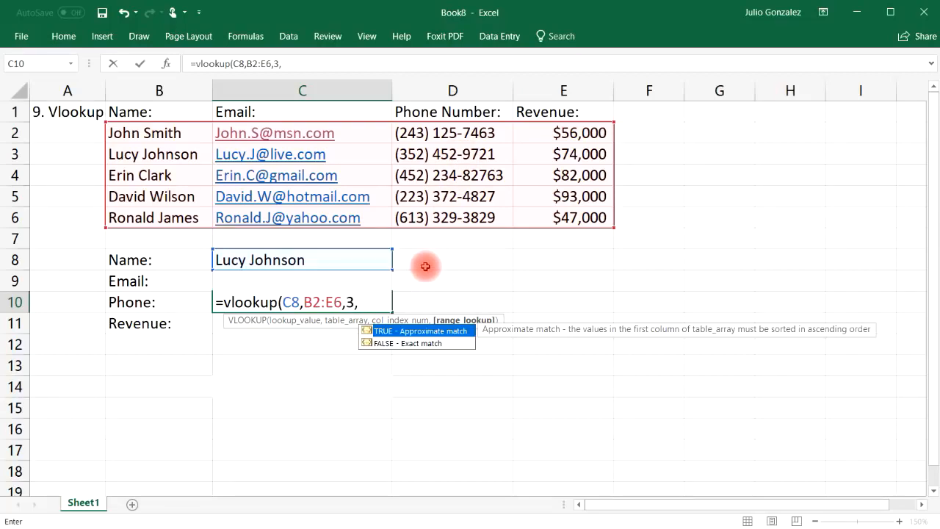
click(407, 344)
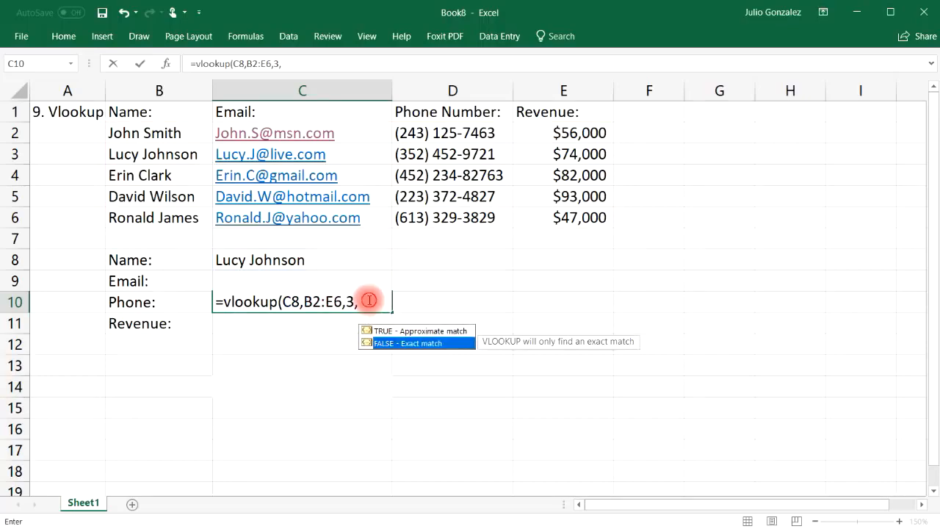
text(false))
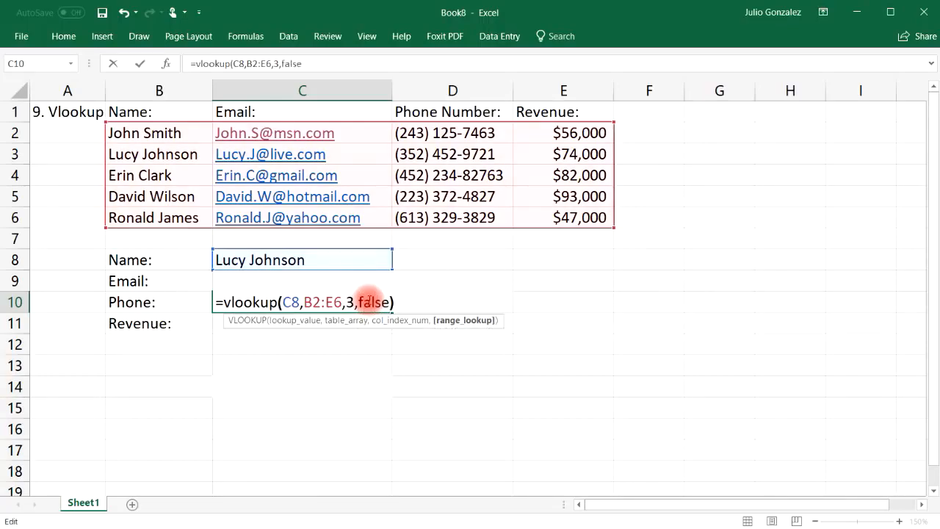
key(Return)
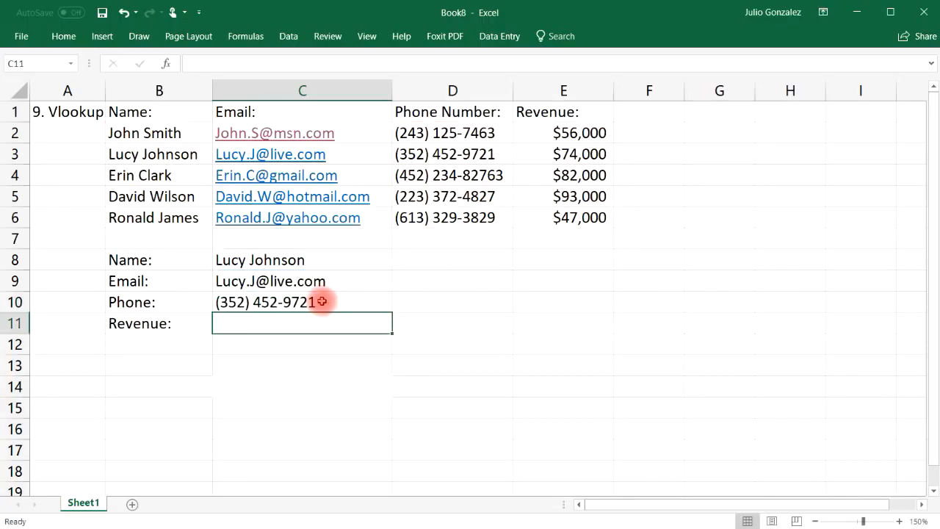
Enter =VLOOKUP(C8,B2:E6,4,FALSE) in C11 so it returns the revenue 74000.
click(431, 156)
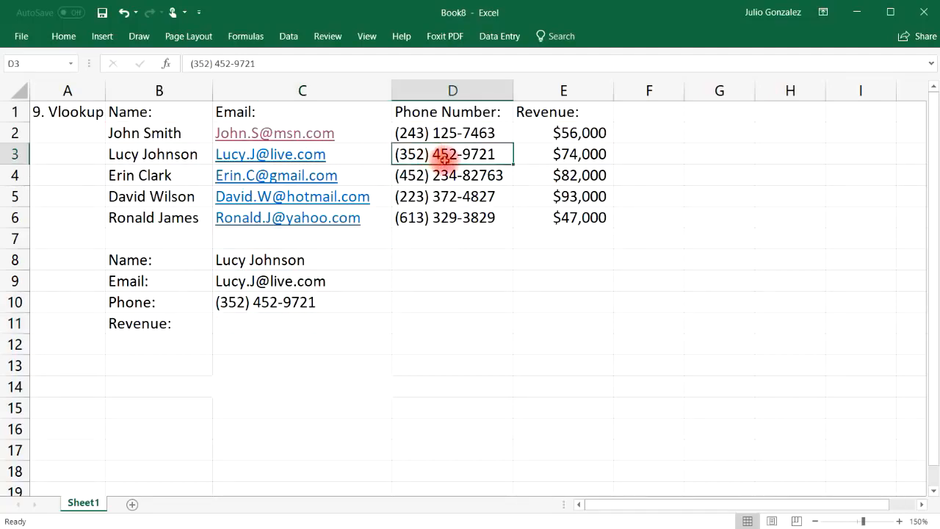
click(289, 320)
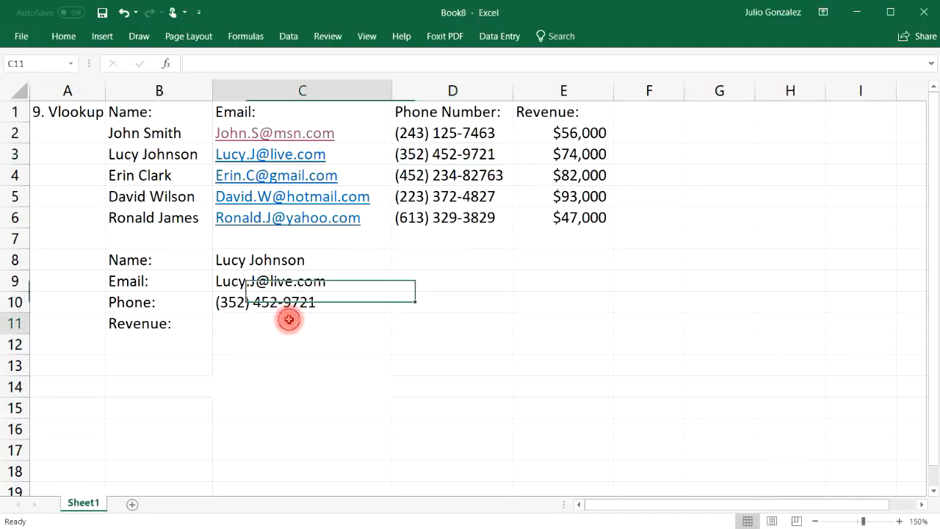
text(=)
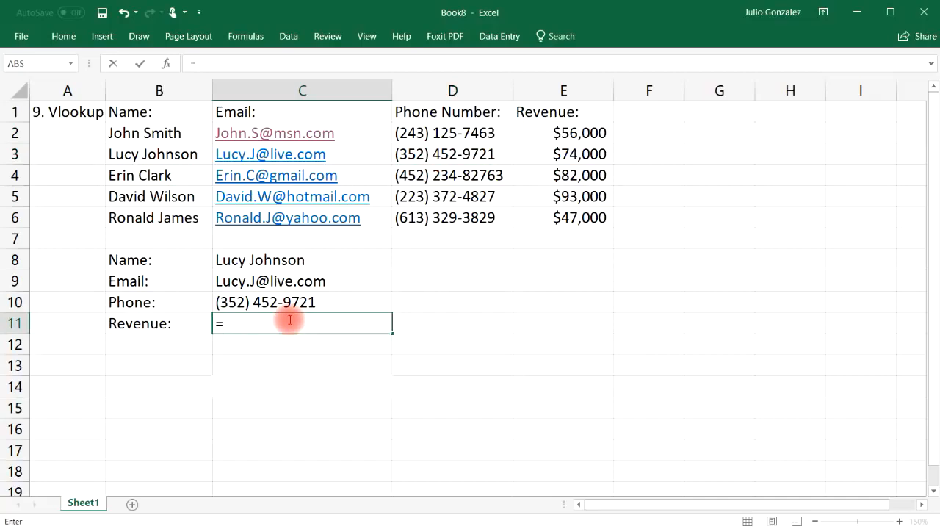
text(vlookup)
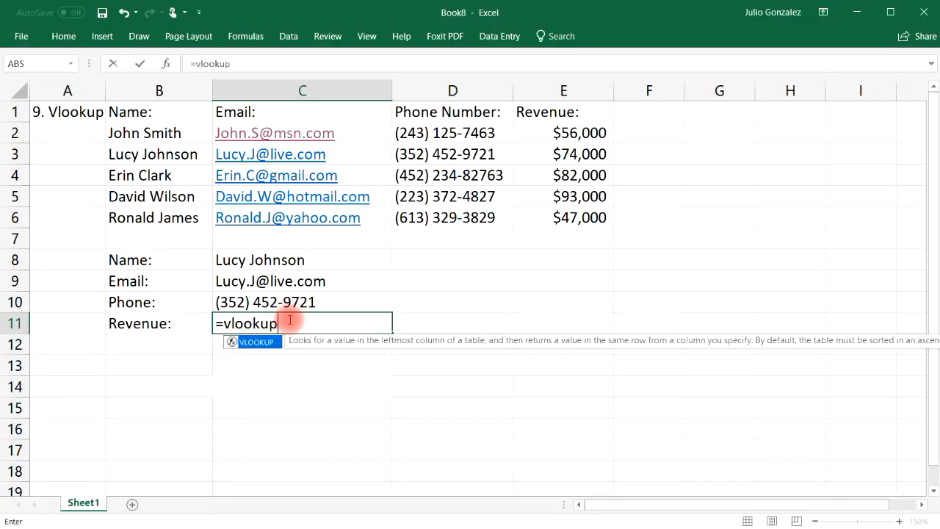
text(()
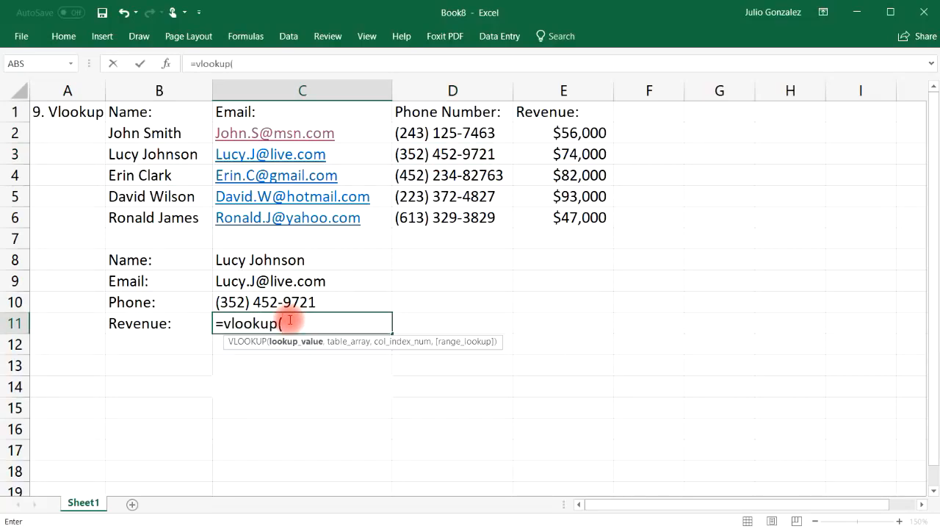
click(288, 260)
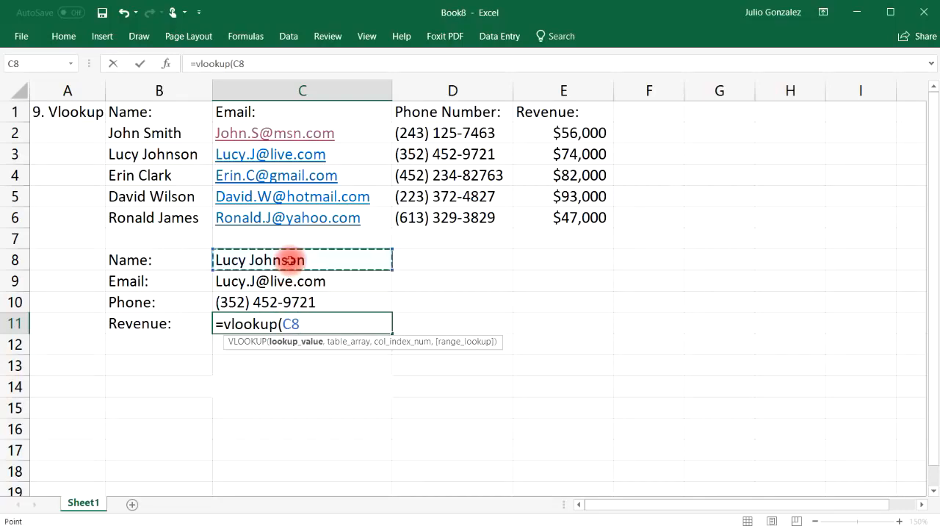
text(,)
drag(157, 133, 567, 222)
text(,)
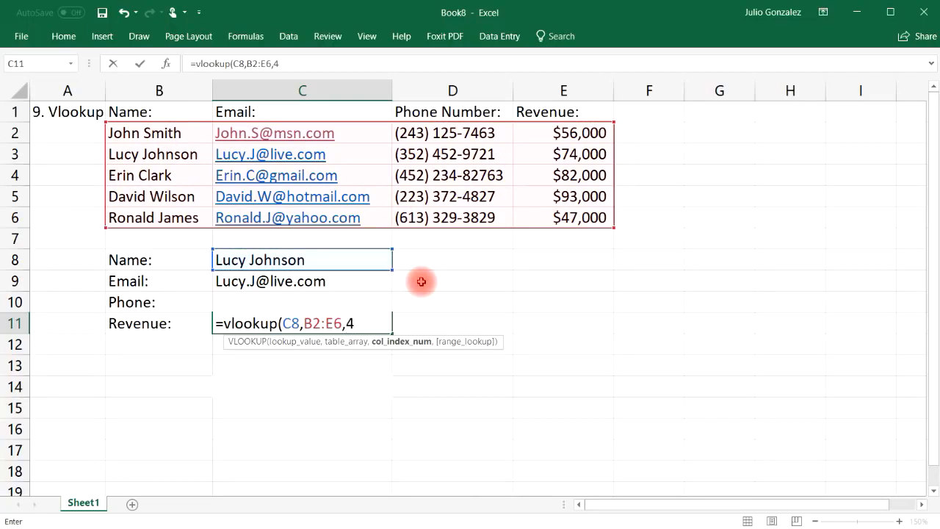
text(4,)
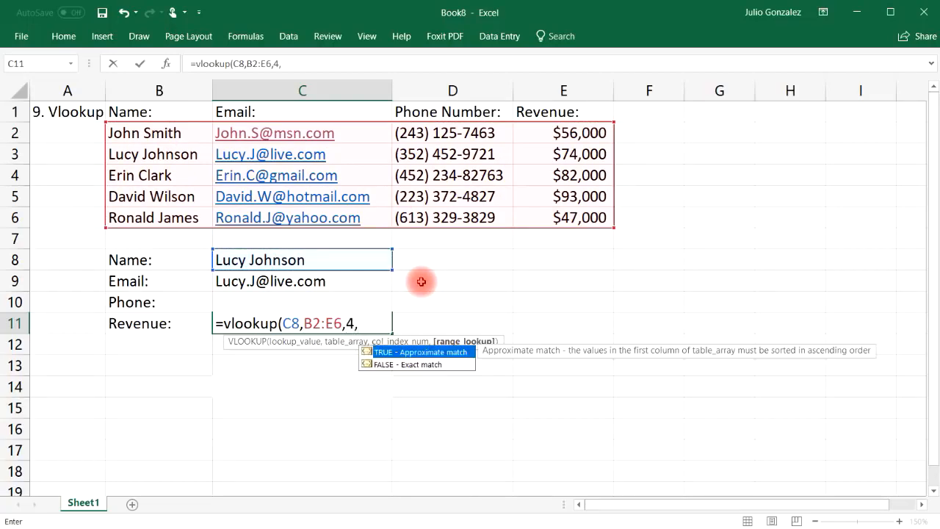
text(false))
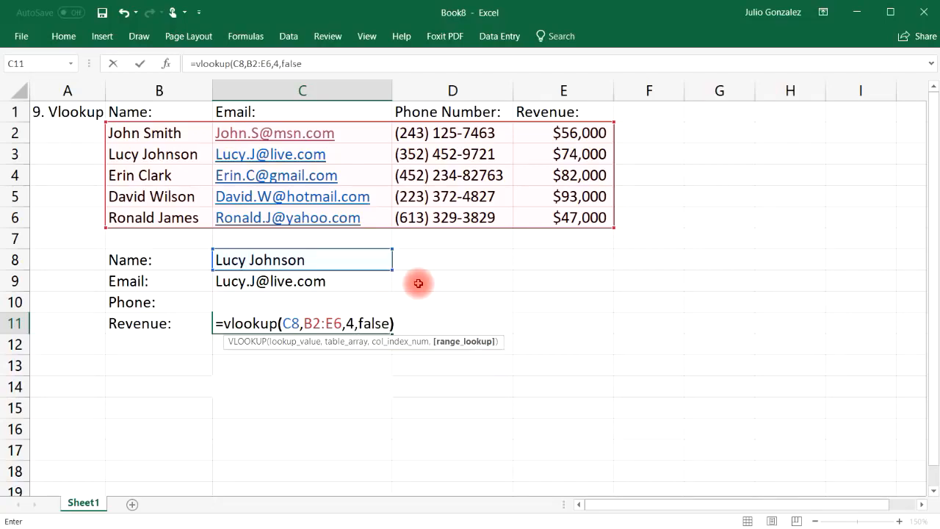
key(Return)
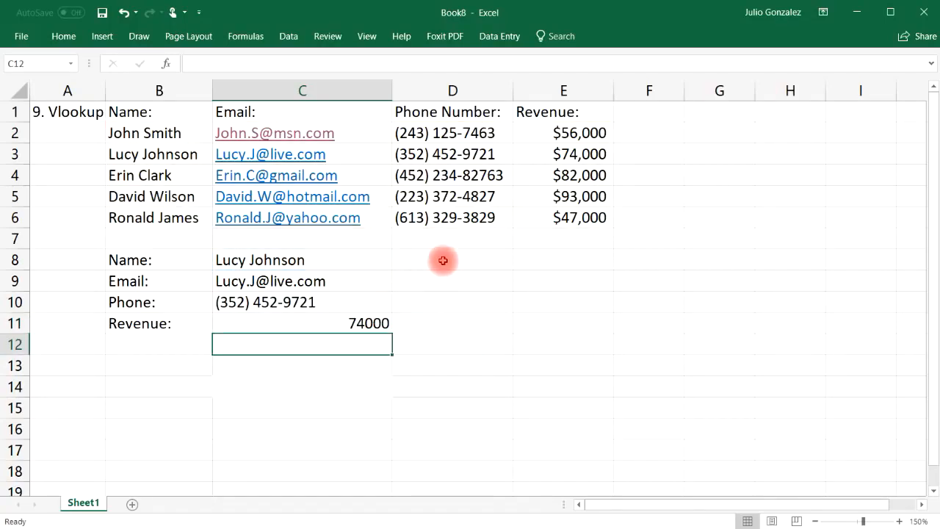
Format C11 as Currency with 0 decimal places so it displays $74,000.
click(587, 154)
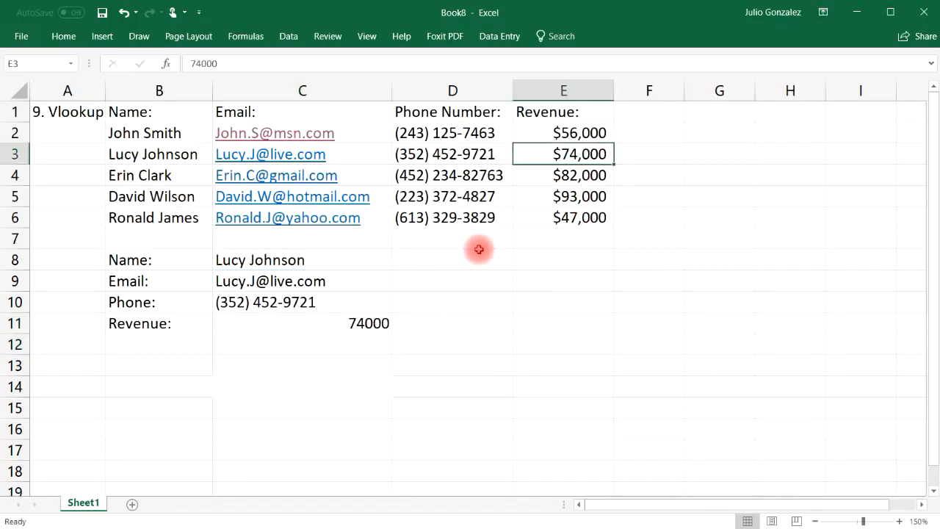
click(378, 323)
right_click(381, 325)
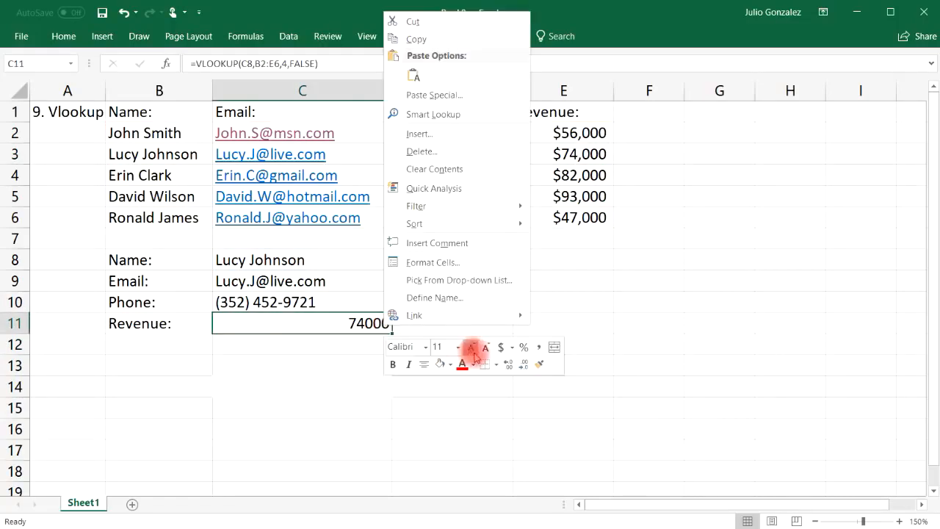
click(511, 347)
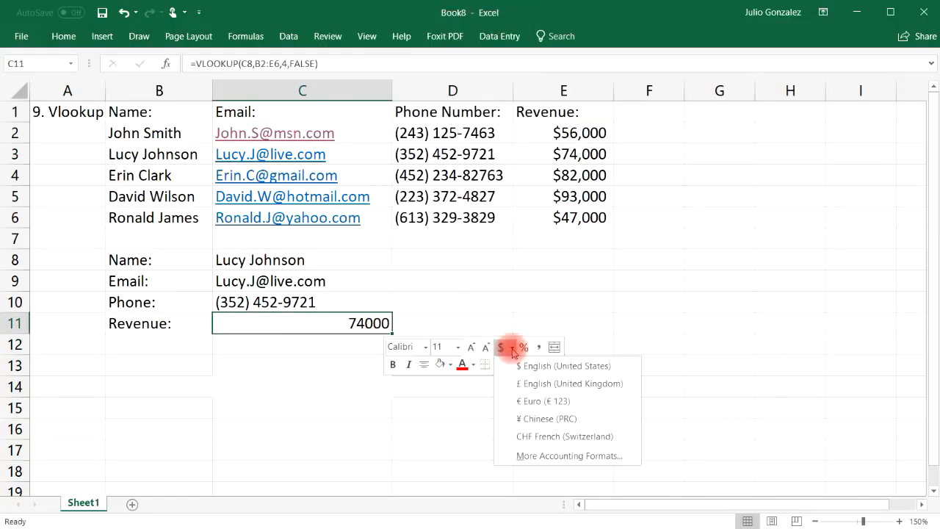
click(538, 456)
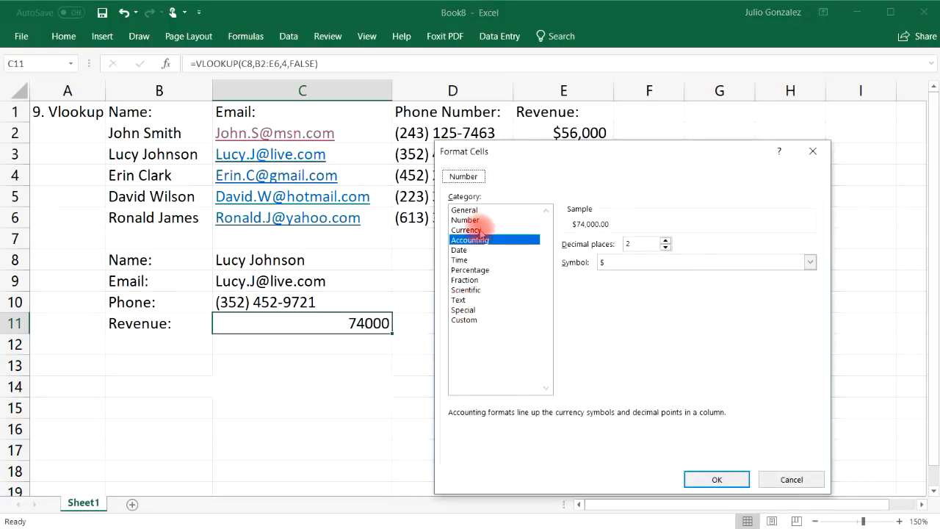
click(481, 229)
click(665, 246)
click(665, 247)
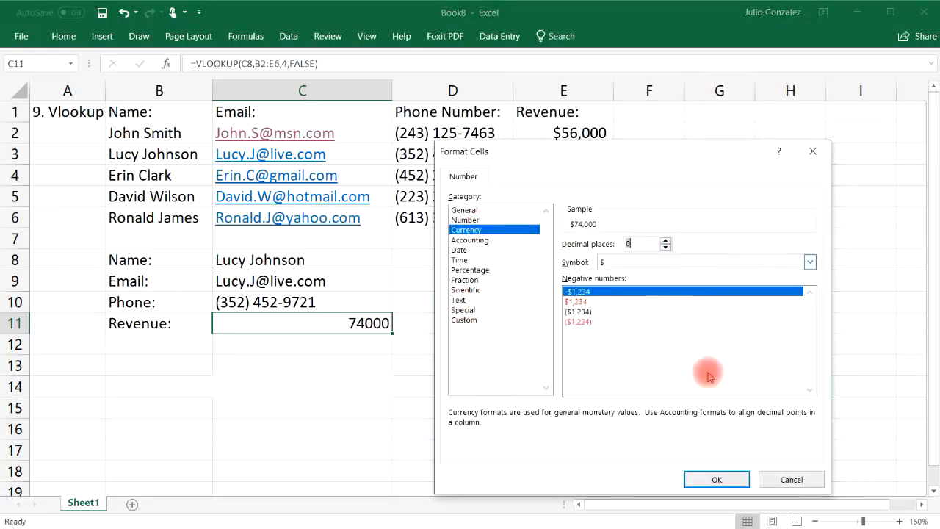
click(714, 478)
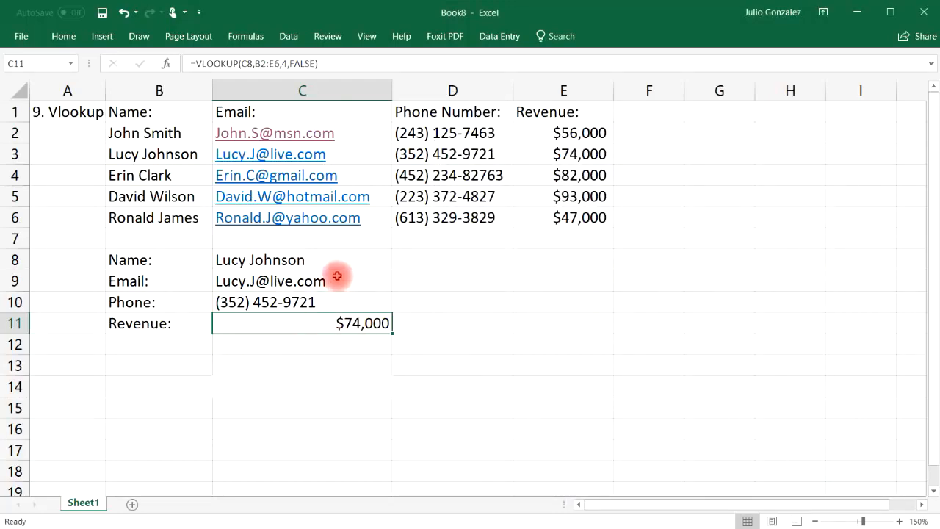
double_click(308, 260)
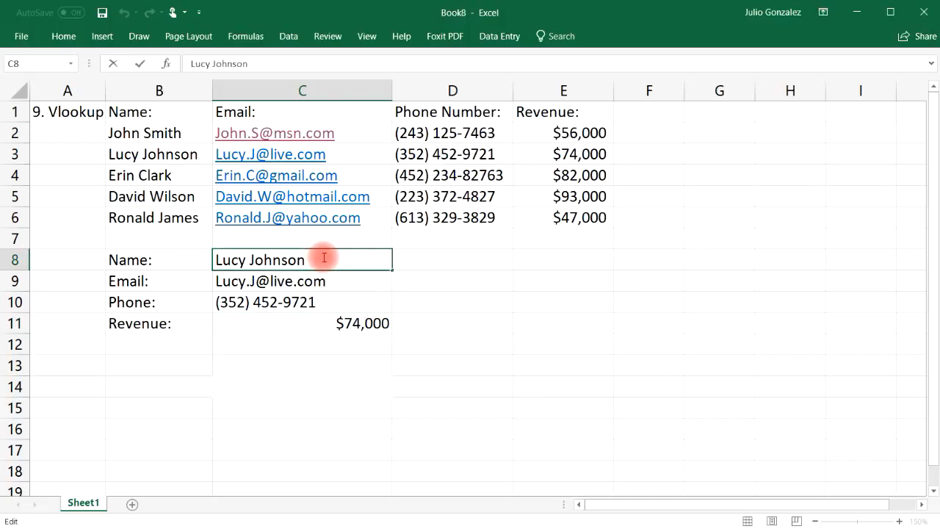
Switch the lookup name in C8 to the third contact so the lookups refresh.
drag(315, 259, 229, 257)
key(BackSpace)
key(BackSpace)
key(BackSpace)
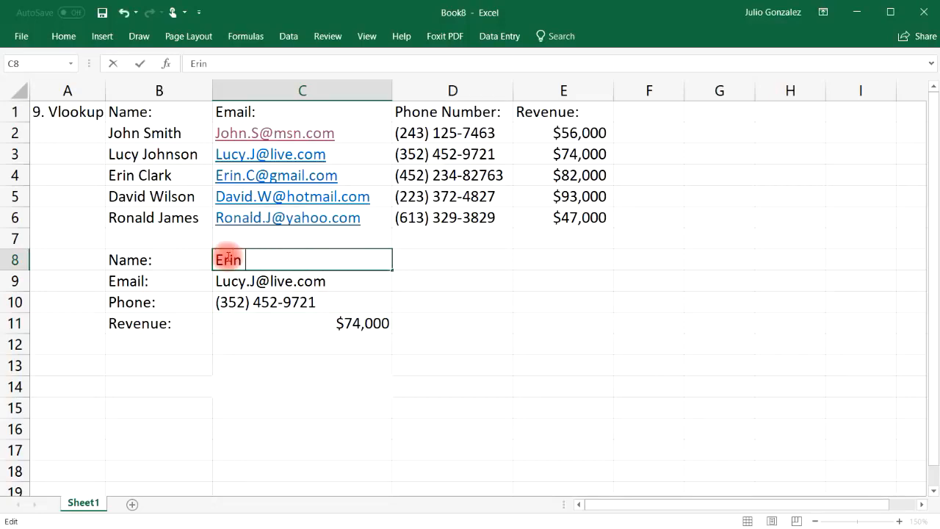
key(Return)
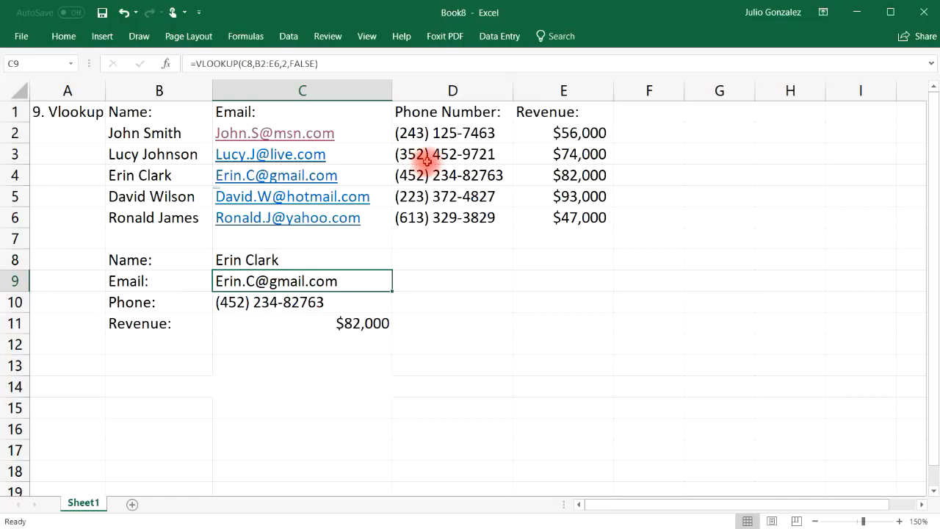
Check the third contact's phone and revenue in the table, then widen column A.
click(439, 175)
click(570, 175)
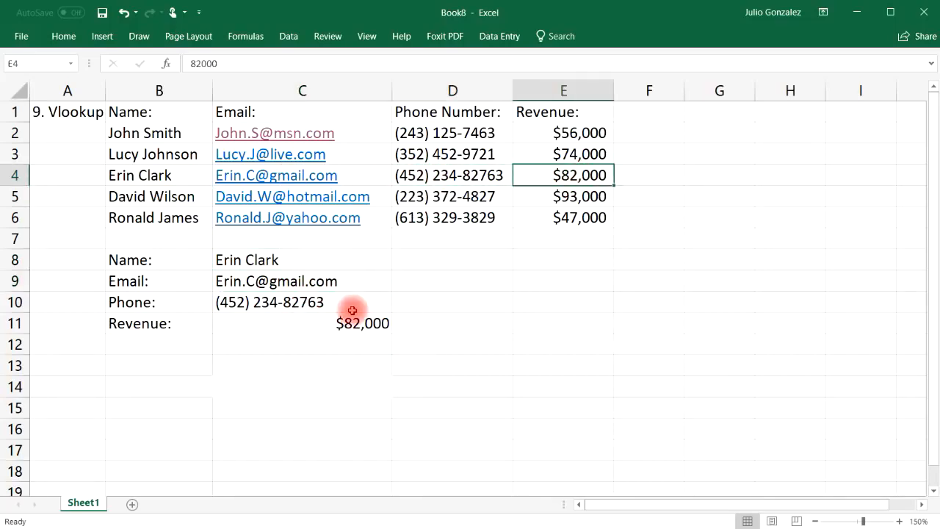
drag(105, 89, 162, 91)
Retitle A1 as '10. Drop Down List' and widen column A to fit it.
click(96, 111)
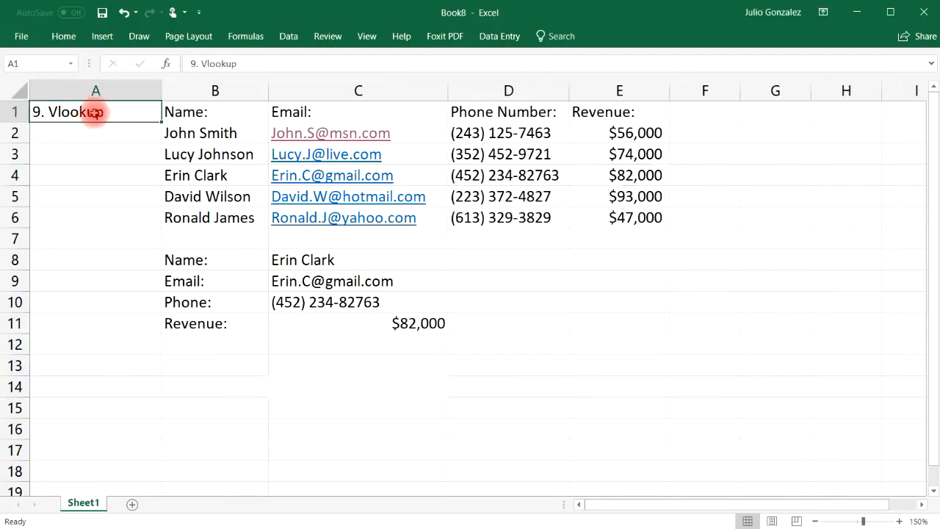
text(10.  Dr)
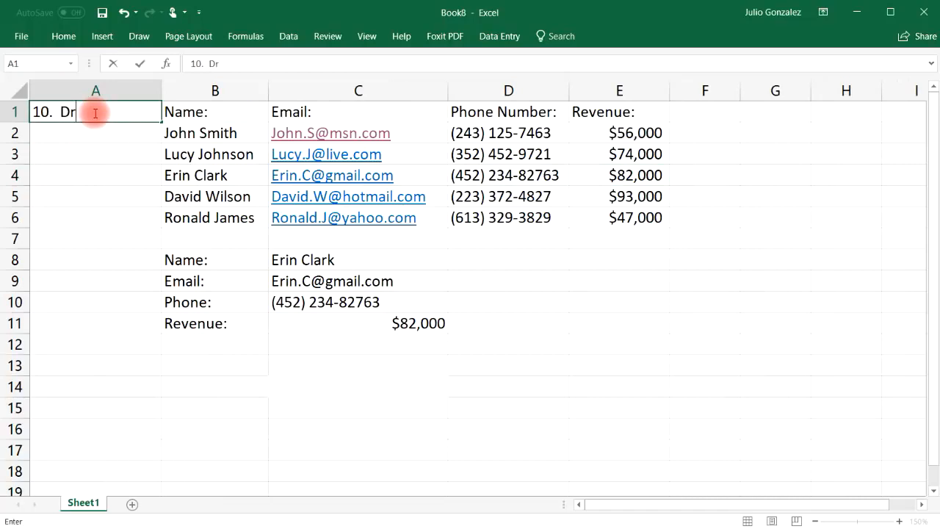
text(op Down List)
key(Return)
drag(157, 88, 173, 89)
click(434, 258)
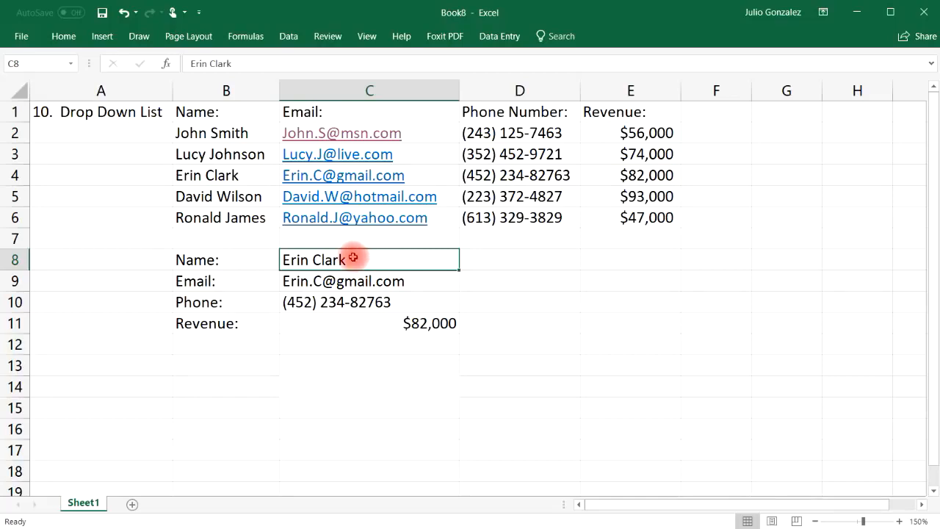
Add List data validation to C8 with source =$B$2:$B$6, the five contact names.
click(286, 38)
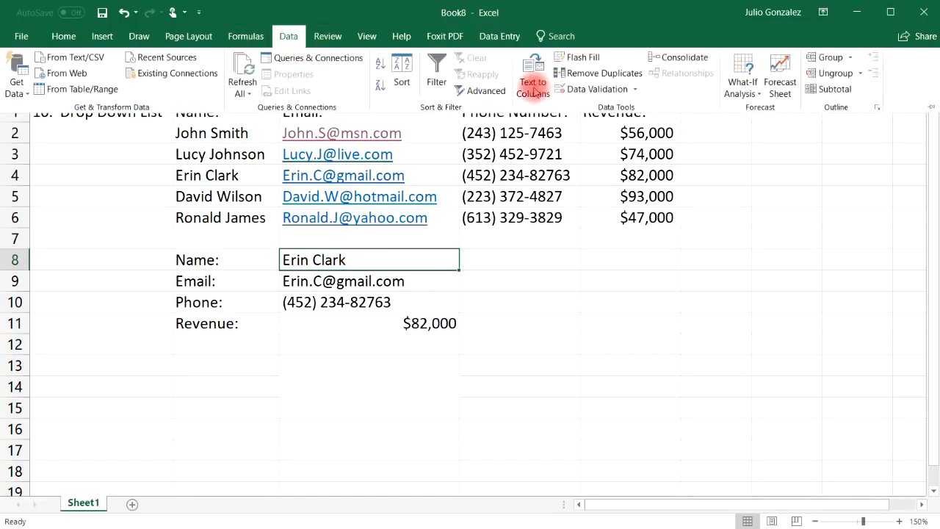
click(580, 89)
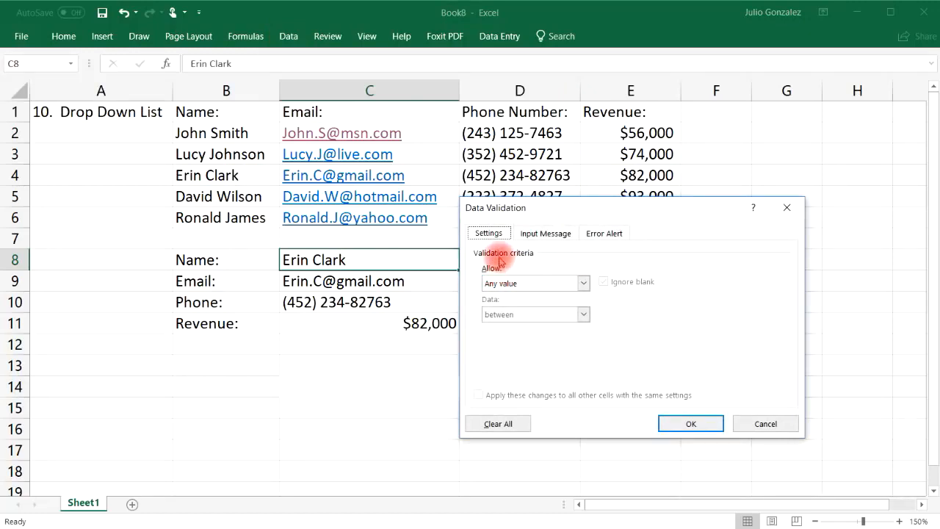
click(583, 283)
click(563, 327)
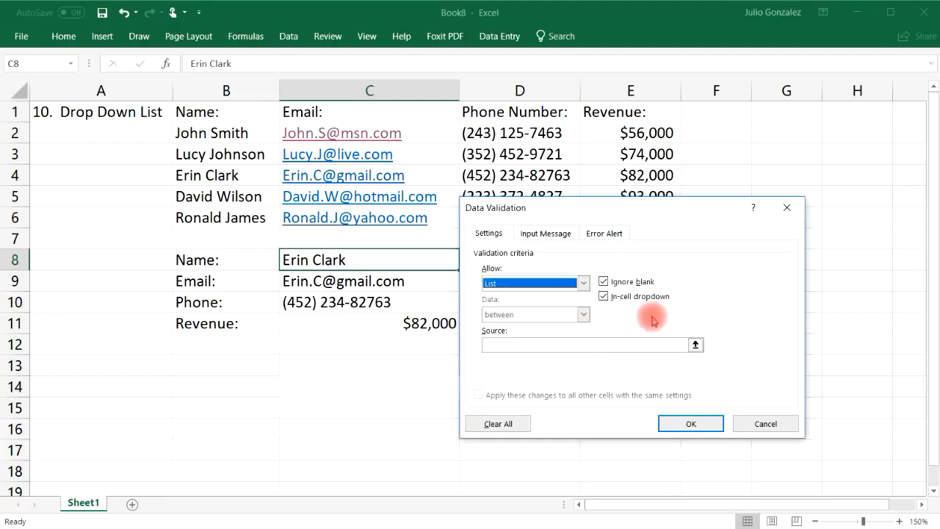
click(585, 346)
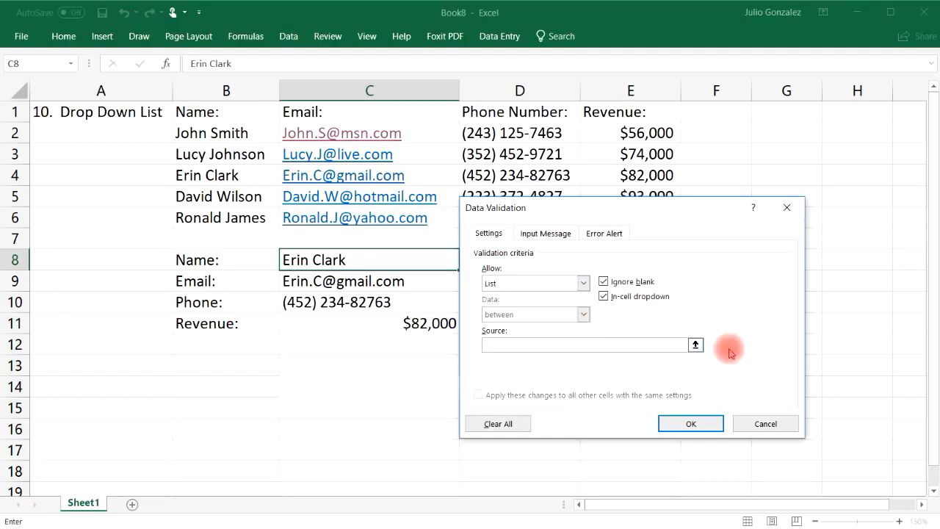
click(695, 344)
drag(237, 132, 248, 218)
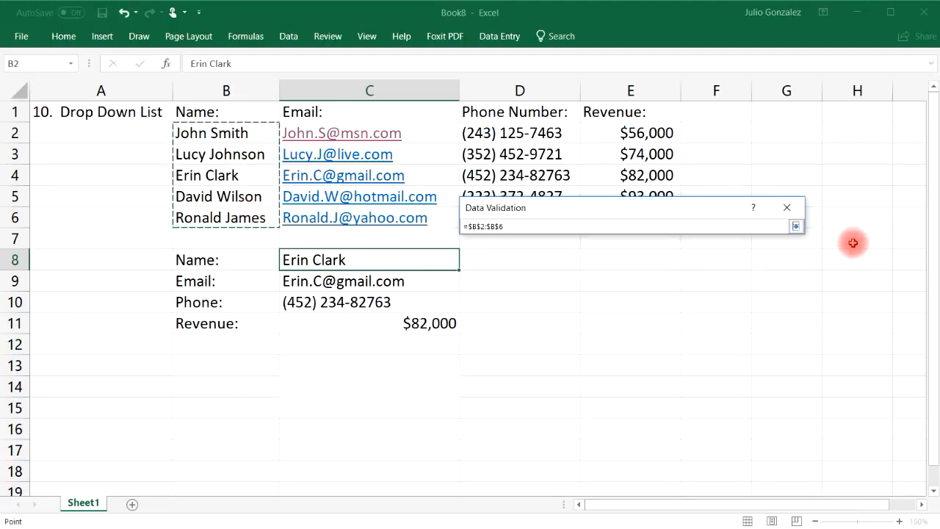
key(Return)
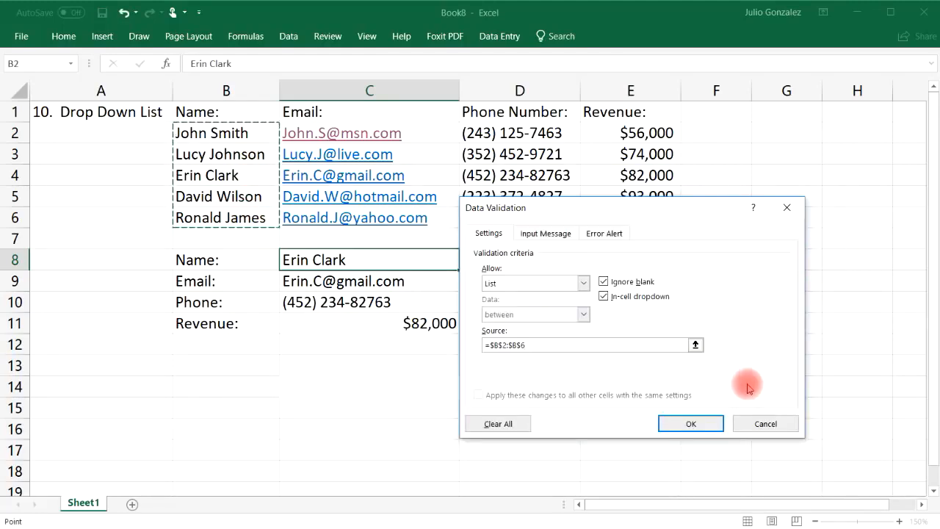
click(696, 423)
Pick each of the five contacts from C8's drop-down, ending on the fifth ($47,000 revenue), then select A1.
click(465, 263)
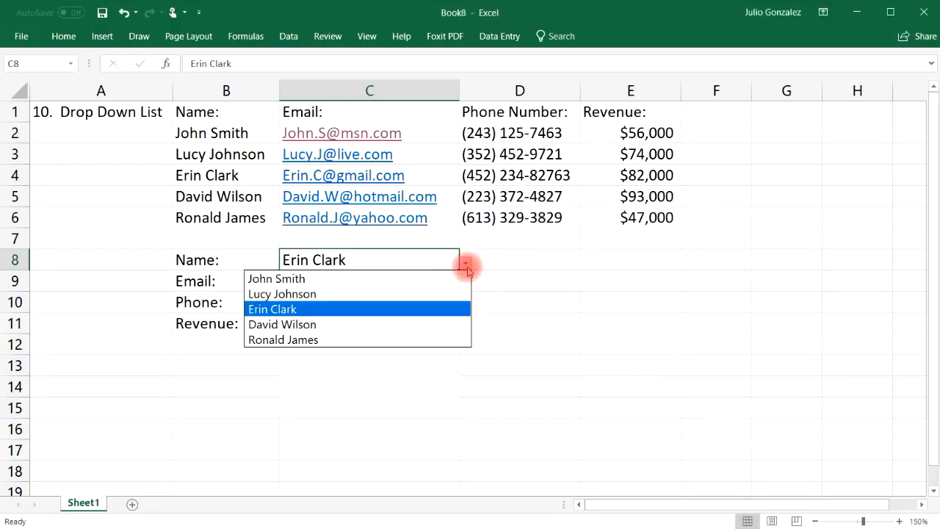
click(452, 277)
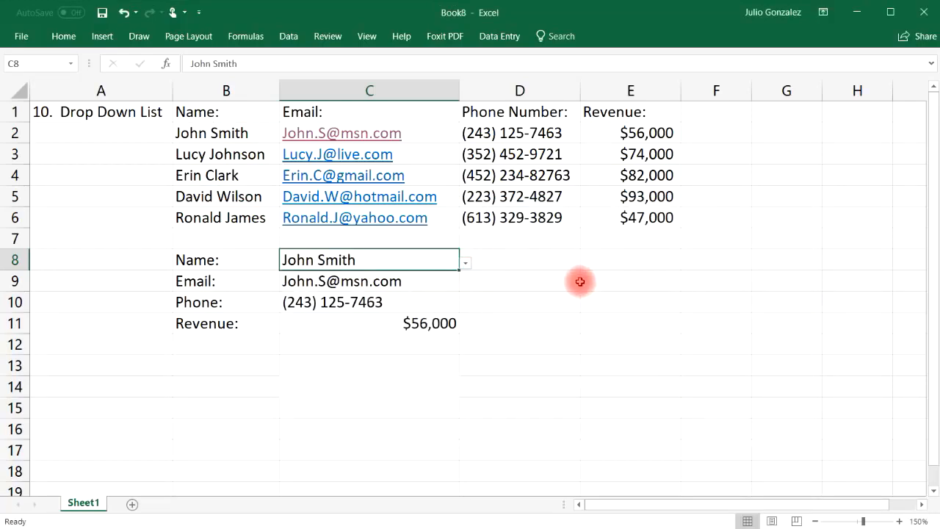
click(465, 263)
click(431, 293)
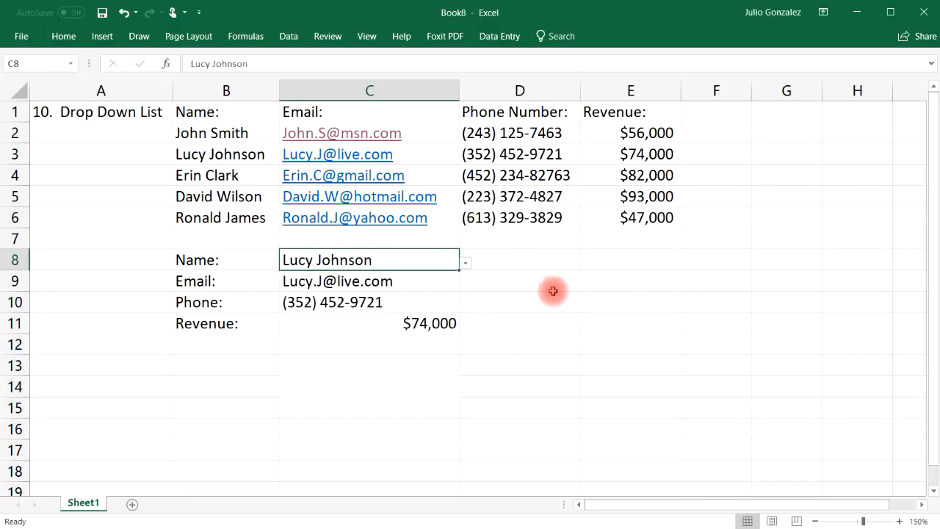
click(464, 262)
click(417, 310)
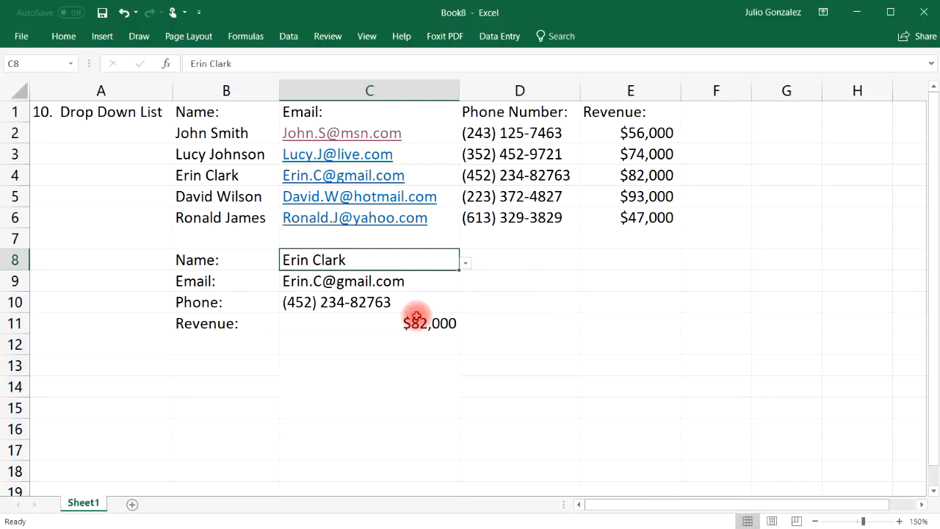
click(466, 262)
click(430, 323)
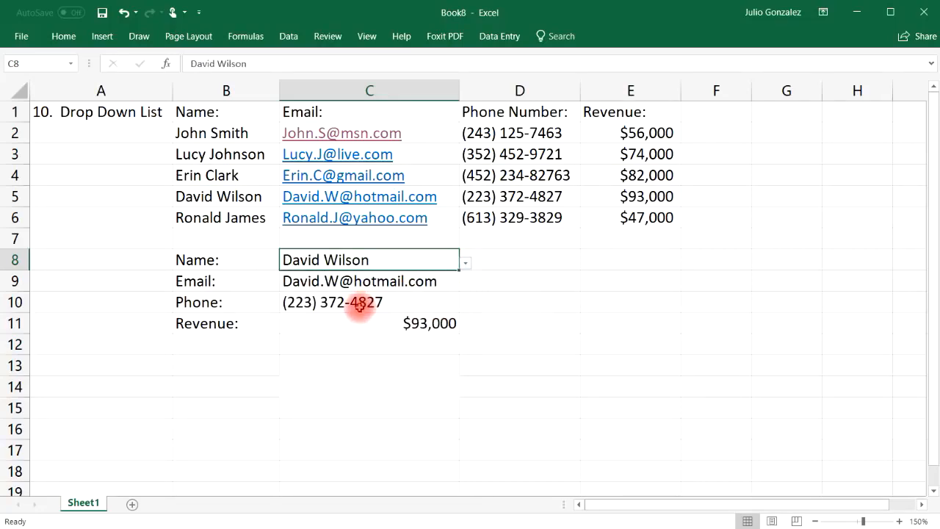
click(466, 264)
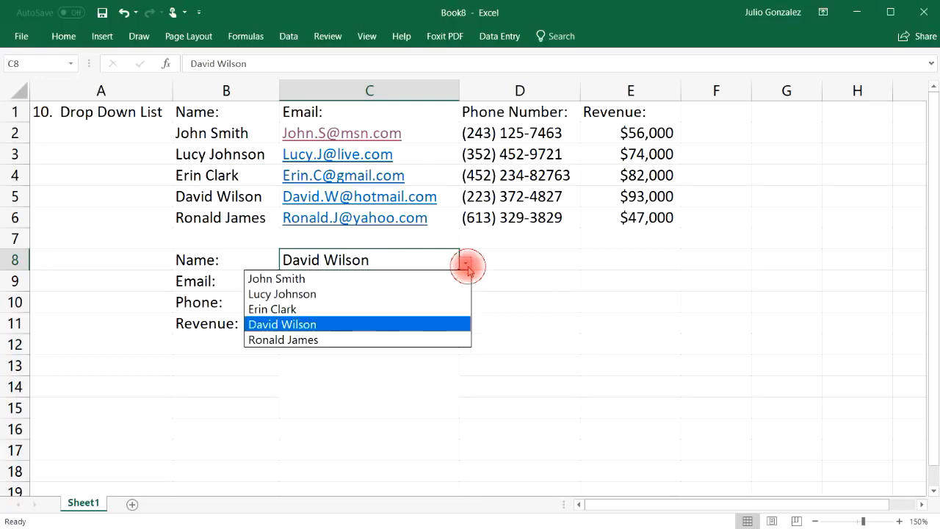
click(406, 340)
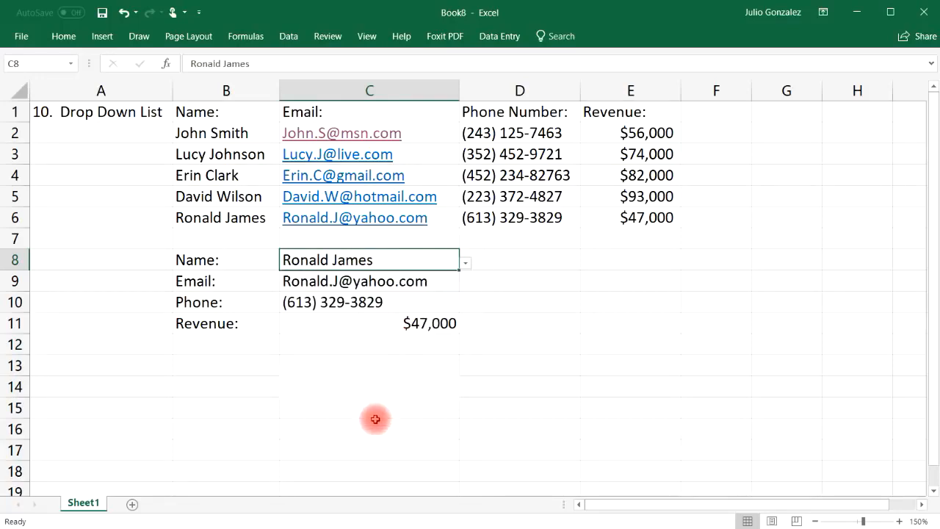
click(129, 119)
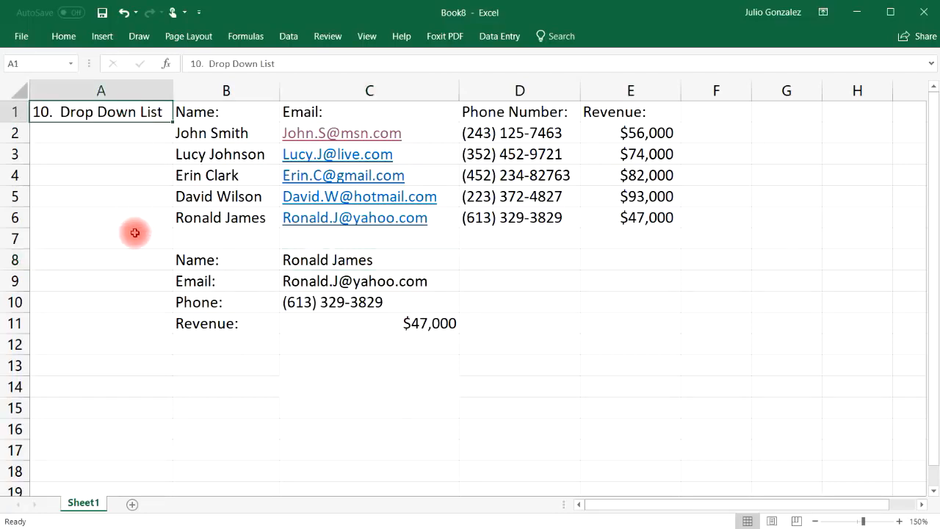